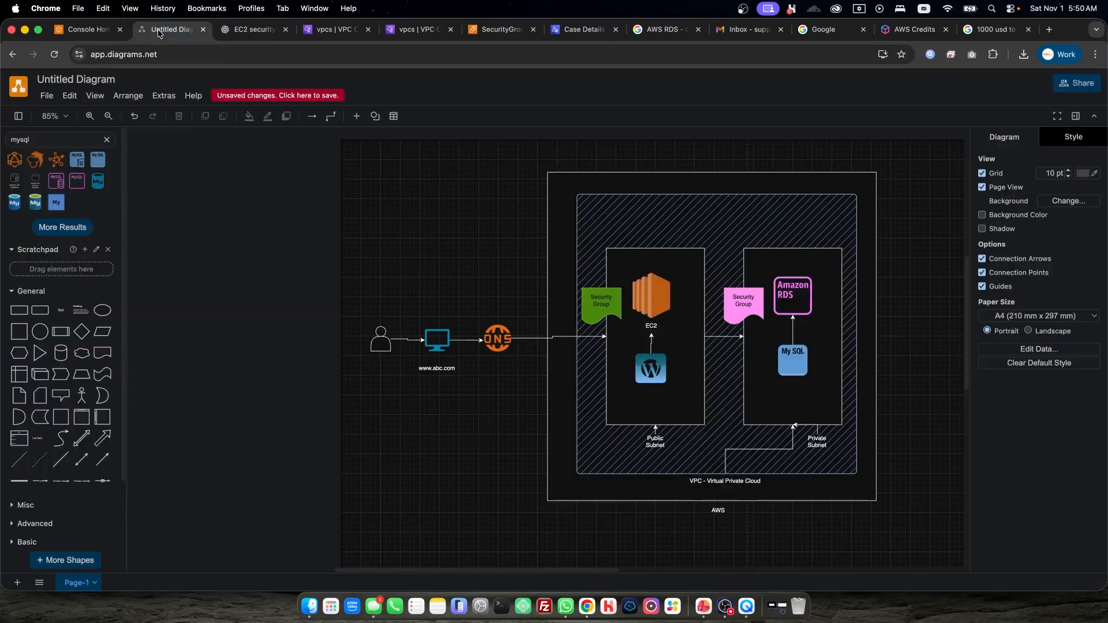
Close all browser tabs that follow the draw.io diagram and switch to the AWS Console Home
{"action": "right_click", "coordinate": [174, 29]}
{"action": "left_click", "coordinate": [259, 206]}
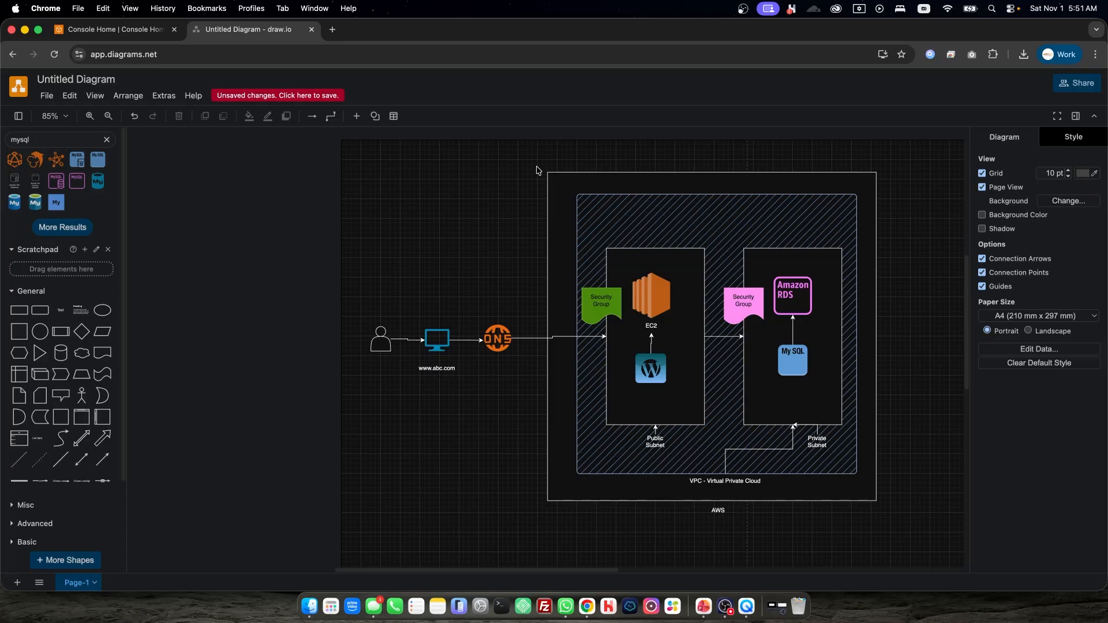
{"action": "left_click", "coordinate": [121, 33]}
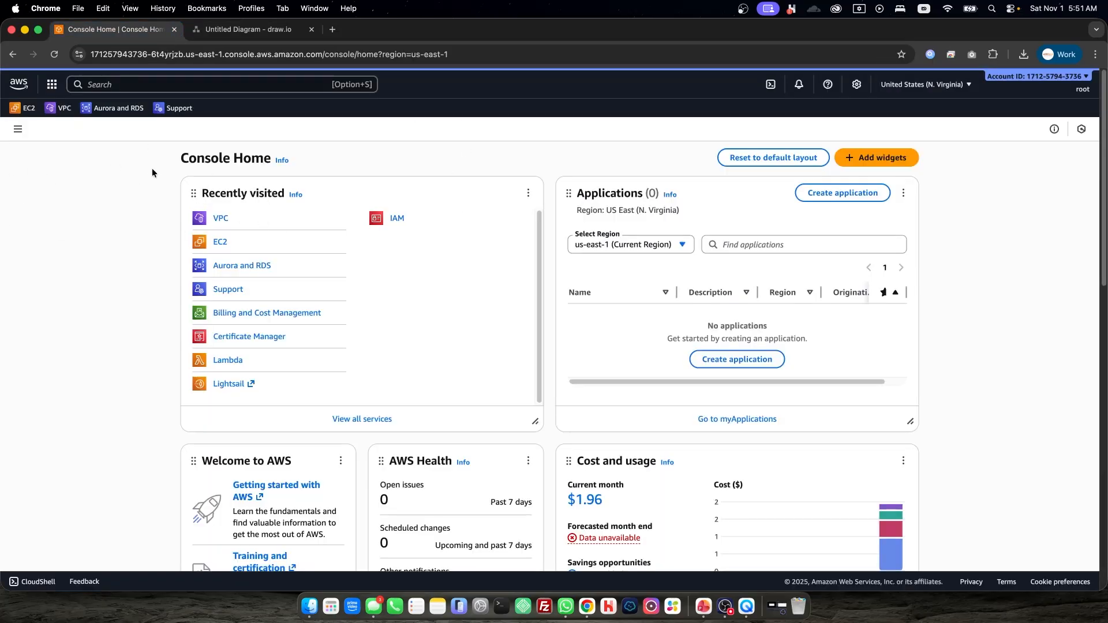
Search the AWS services for "vpc" and open the VPC service
{"action": "left_click", "coordinate": [131, 82]}
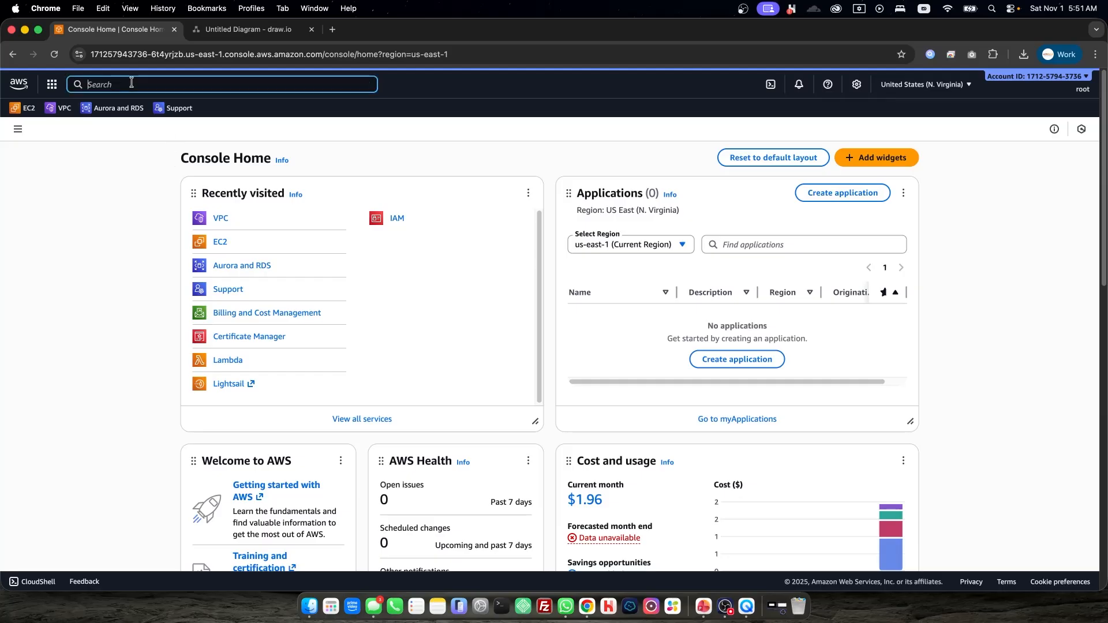
{"action": "type", "text": "e"}
{"action": "key", "text": "BackSpace"}
{"action": "left_click", "coordinate": [924, 8]}
{"action": "left_click", "coordinate": [923, 28]}
{"action": "type", "text": "create"}
{"action": "key", "text": "super+a"}
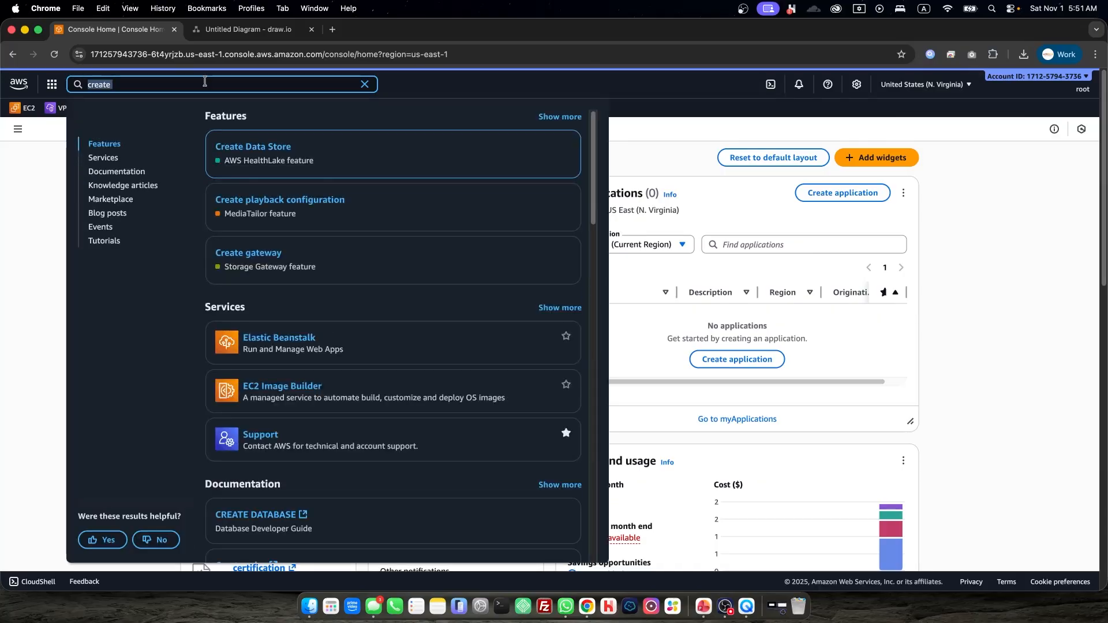
{"action": "type", "text": "vpc"}
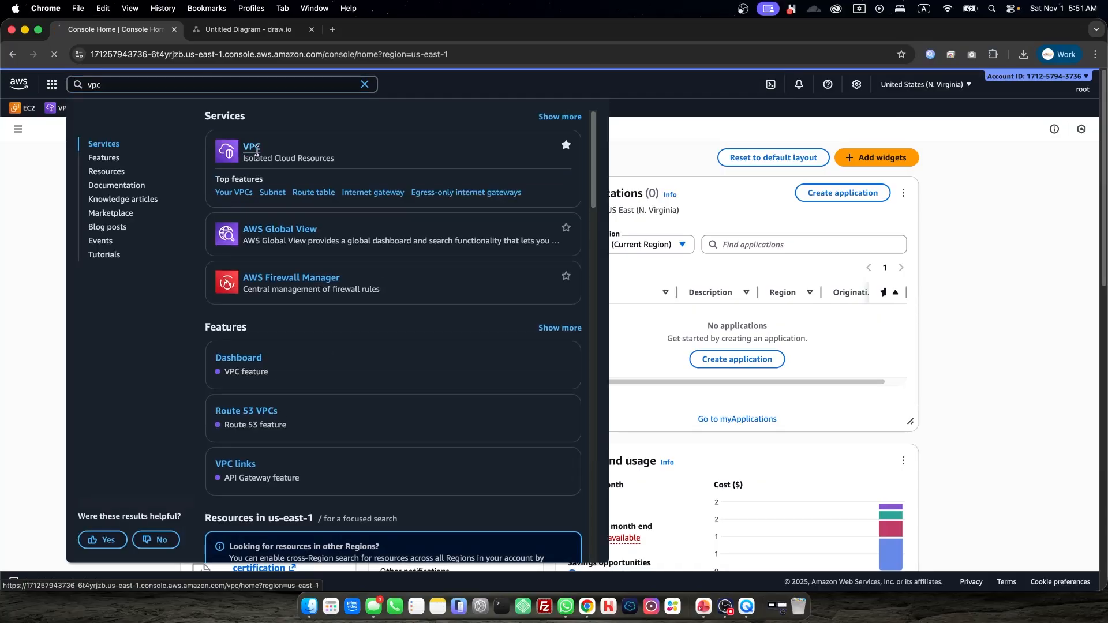
{"action": "left_click", "coordinate": [258, 151]}
Switch to the draw.io diagram and examine the VPC area that encloses the public and private subnets
{"action": "left_click", "coordinate": [279, 37]}
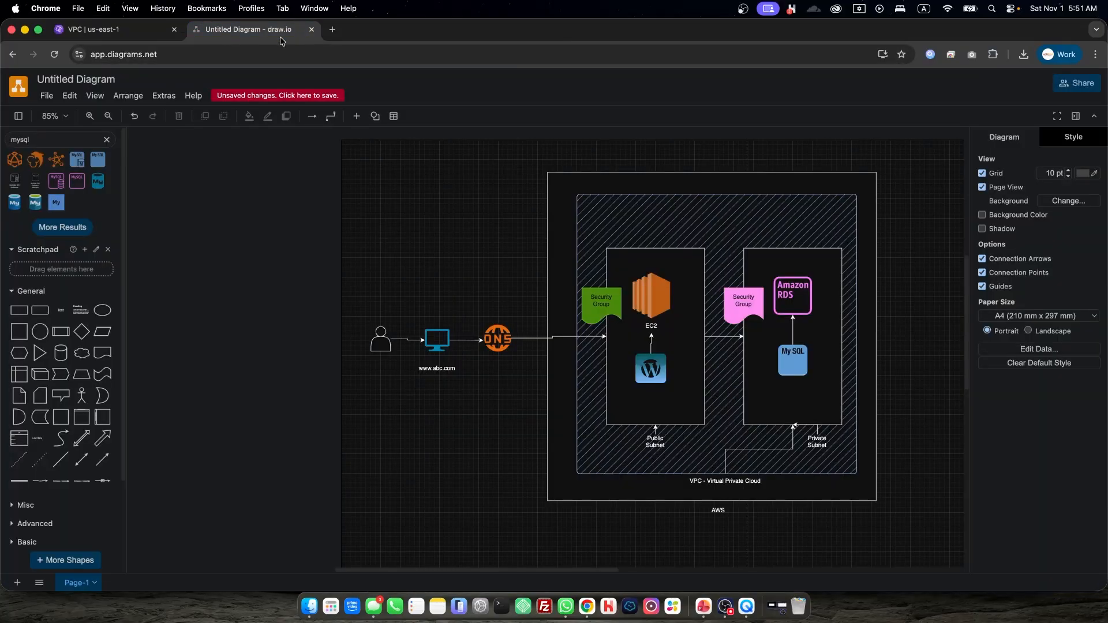
{"action": "left_click", "coordinate": [633, 214]}
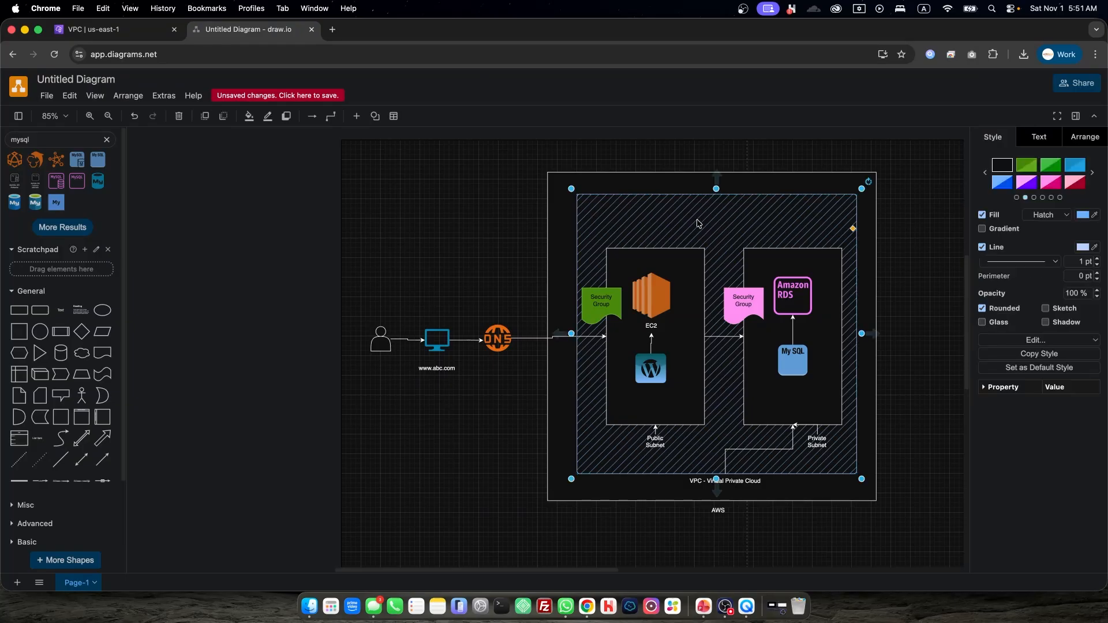
{"action": "left_click", "coordinate": [686, 530]}
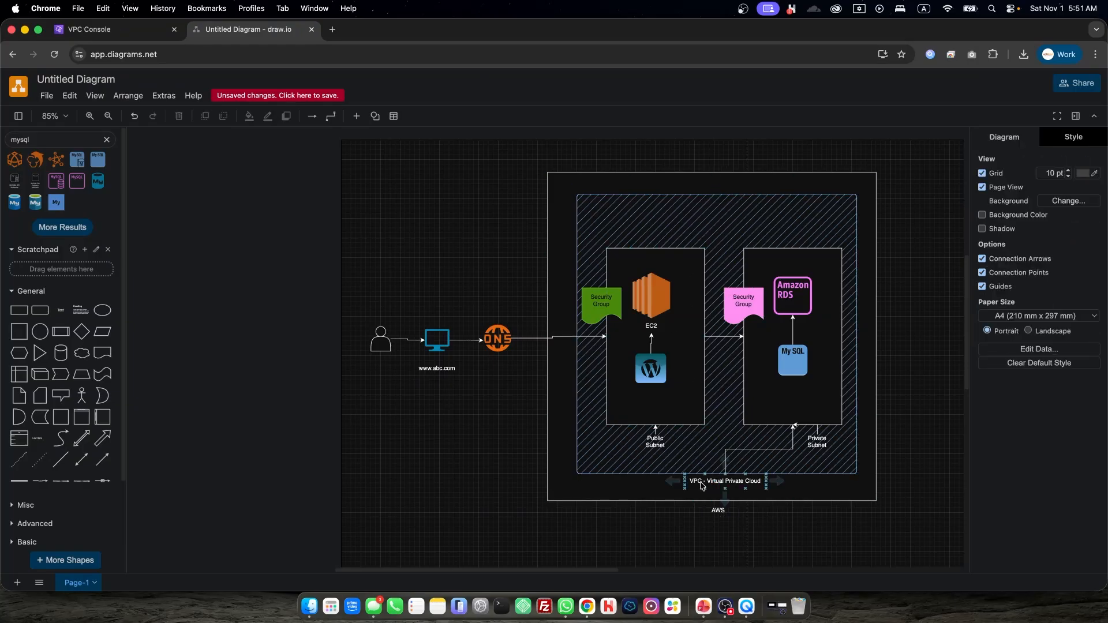
{"action": "left_click", "coordinate": [626, 467]}
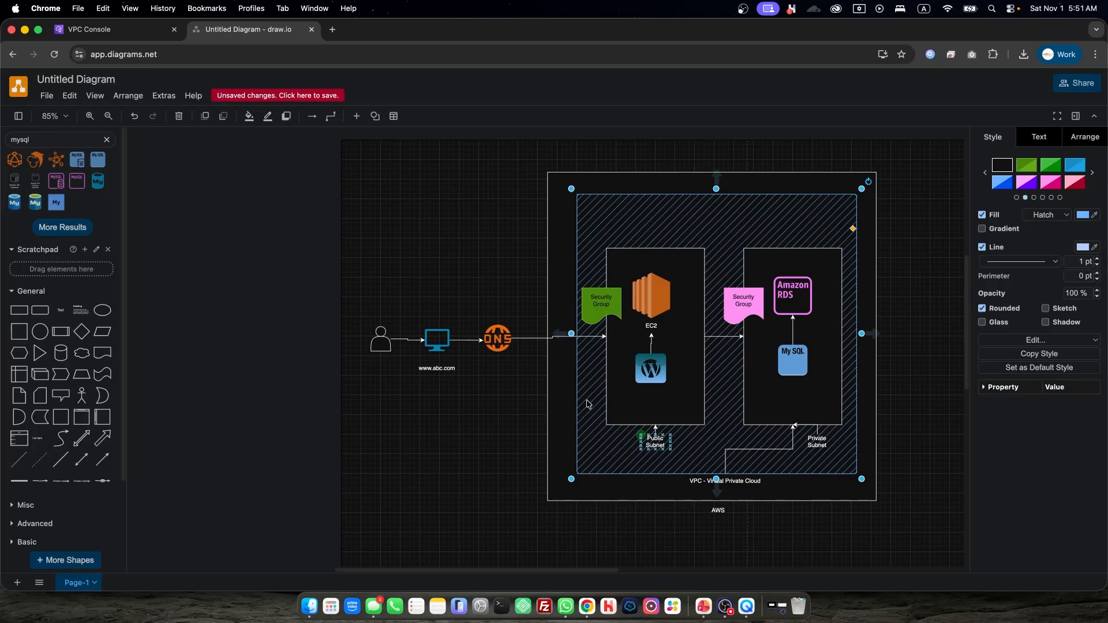
Return to the VPC console, check the VPCs by region and open the list of existing VPCs
{"action": "left_click", "coordinate": [52, 25]}
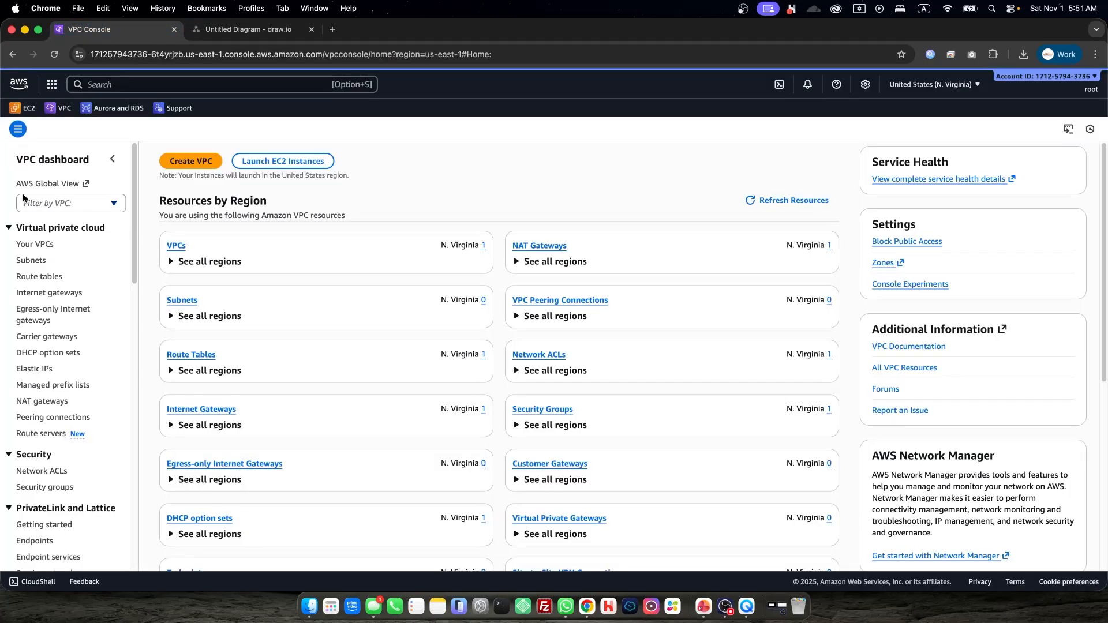
{"action": "left_click", "coordinate": [190, 262]}
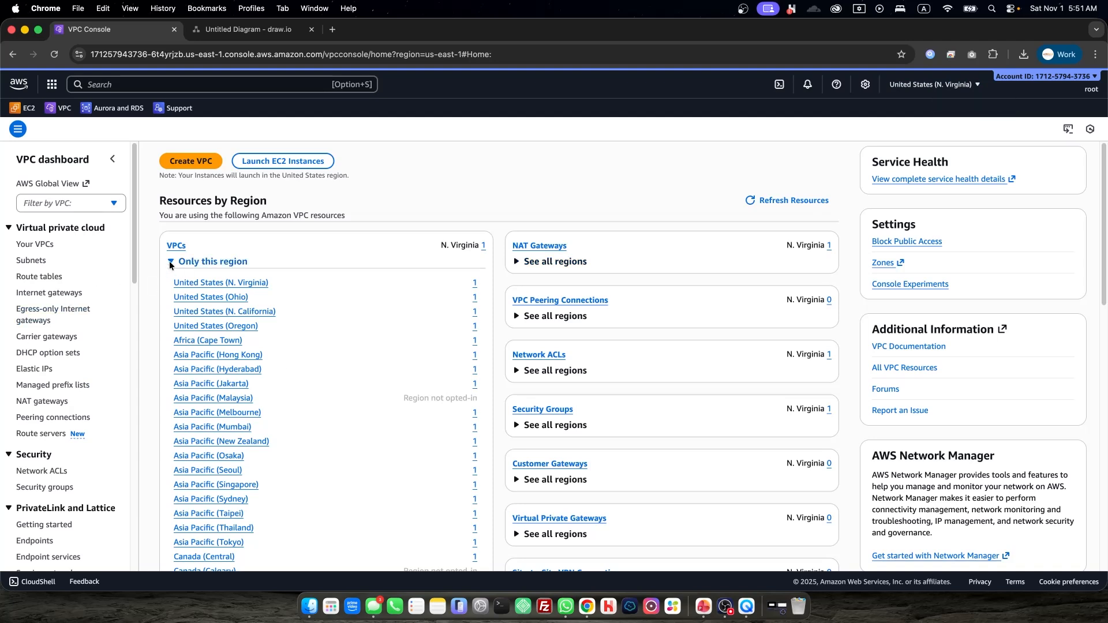
{"action": "left_click", "coordinate": [197, 262]}
{"action": "left_click", "coordinate": [176, 246]}
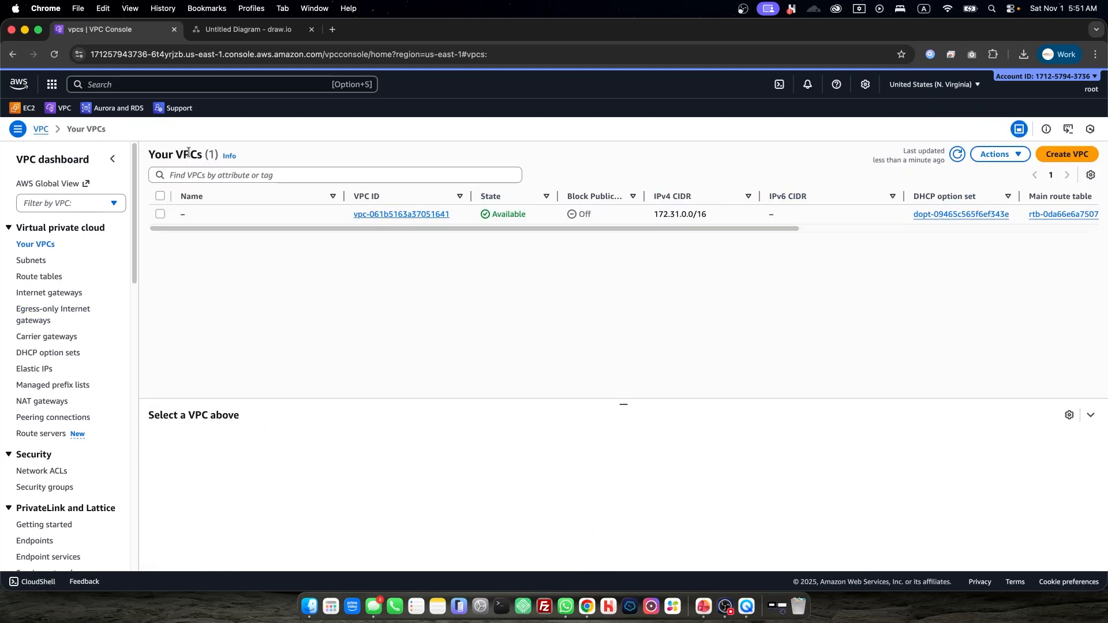
{"action": "left_click_drag", "start_coordinate": [193, 226], "coordinate": [318, 229]}
Start creating a VPC with the "VPC and more" option and set the auto-generated name tag to wordpress
{"action": "left_click", "coordinate": [1065, 154]}
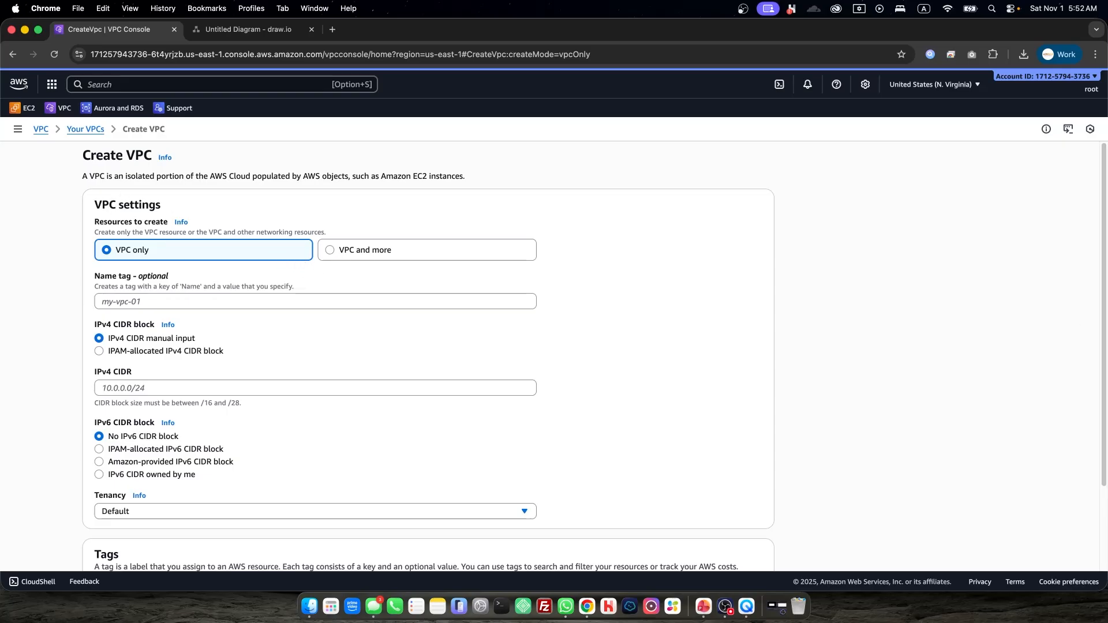
{"action": "left_click", "coordinate": [349, 250]}
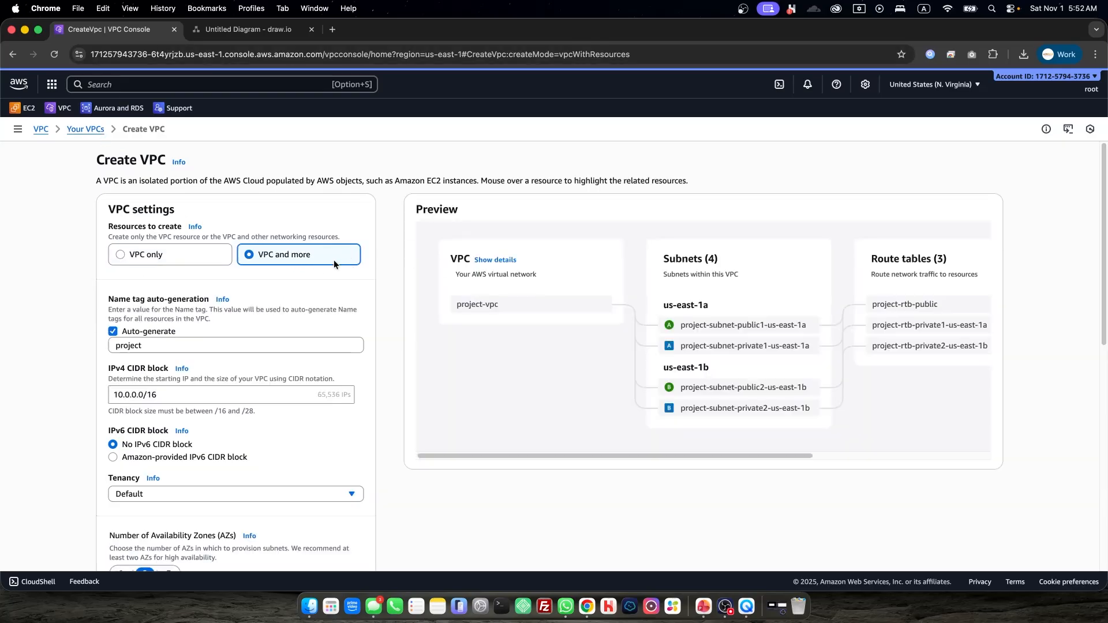
{"action": "scroll", "coordinate": [280, 285], "scroll_direction": "down", "scroll_amount": 2}
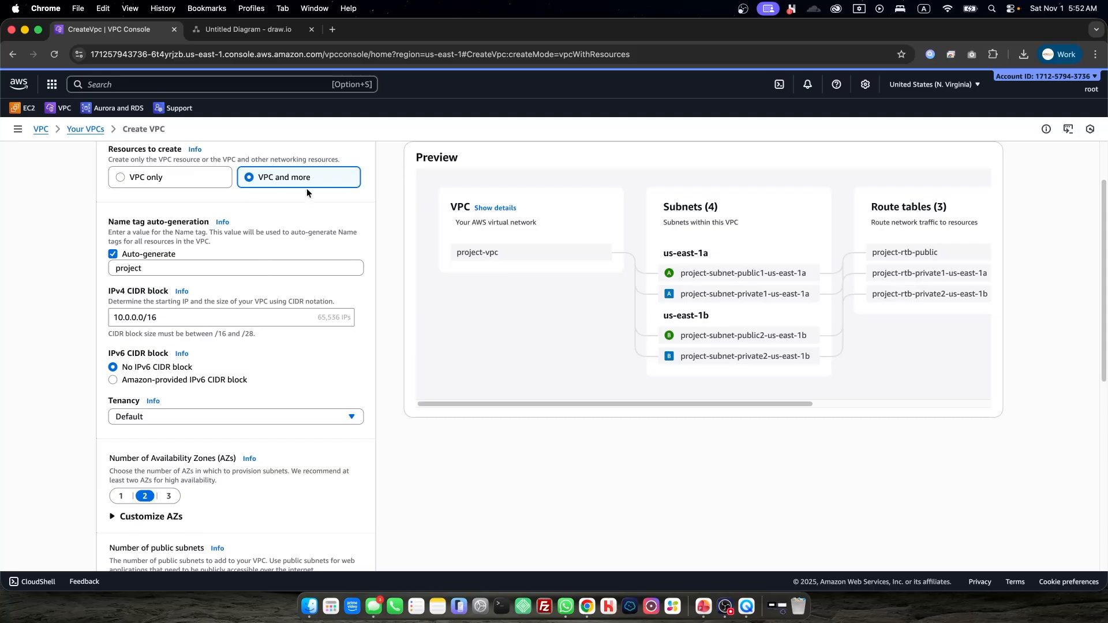
{"action": "scroll", "coordinate": [301, 197], "scroll_direction": "up", "scroll_amount": 1}
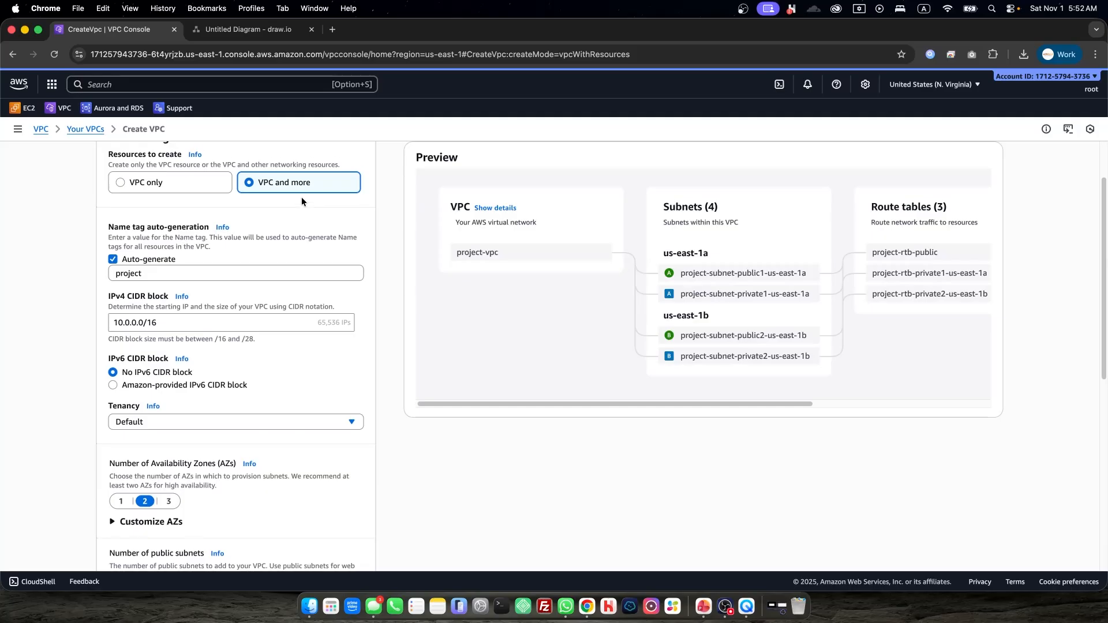
{"action": "scroll", "coordinate": [300, 196], "scroll_direction": "down", "scroll_amount": 1}
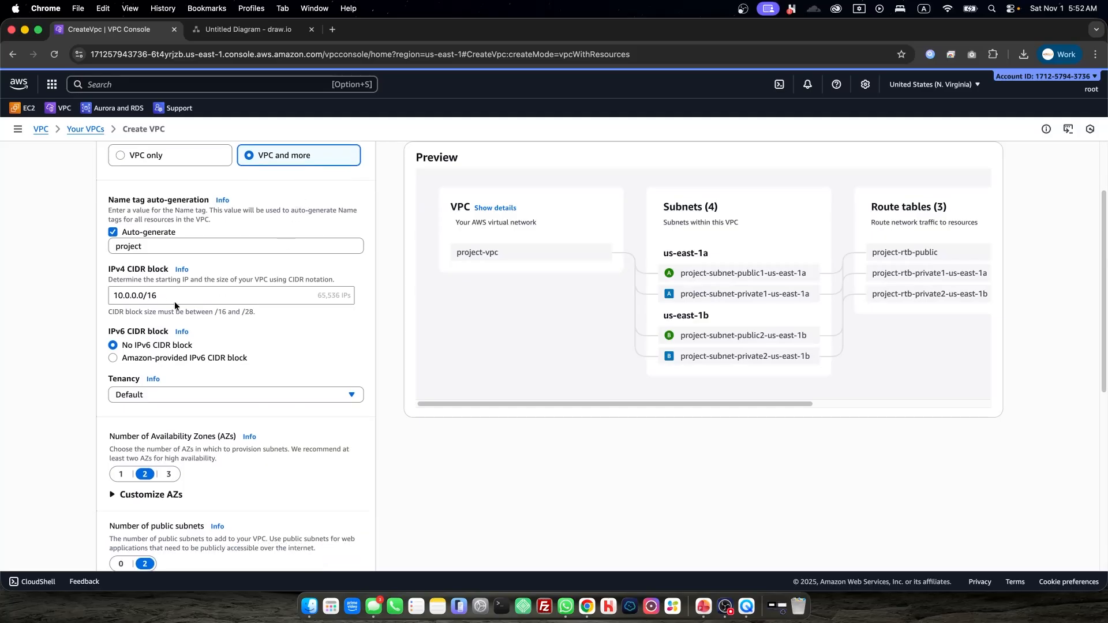
{"action": "left_click_drag", "start_coordinate": [172, 246], "coordinate": [82, 237]}
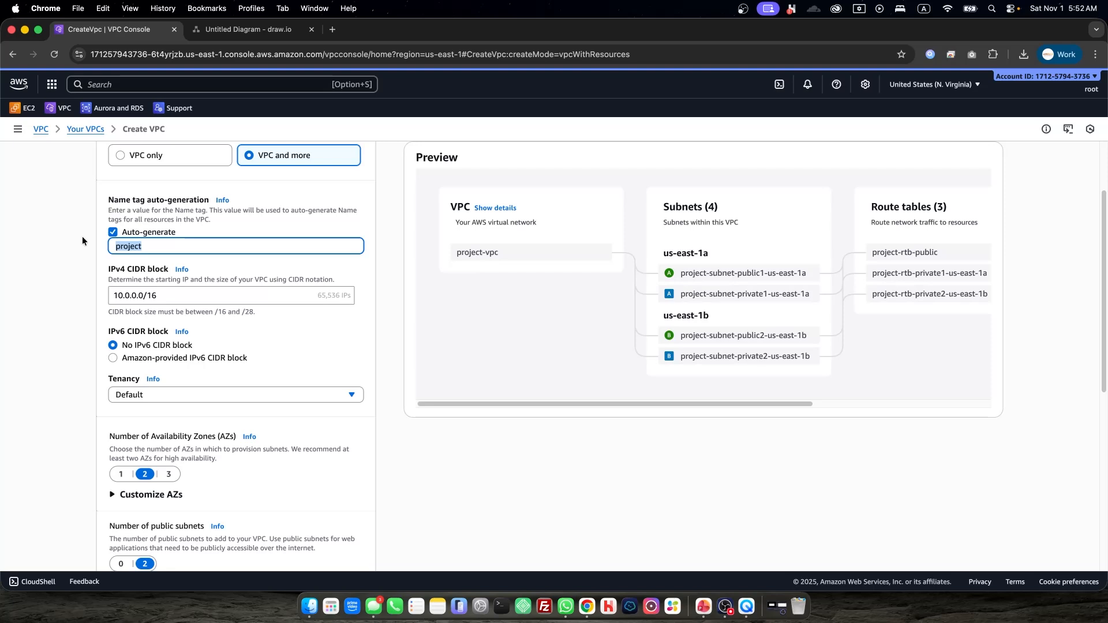
{"action": "type", "text": "wordpress"}
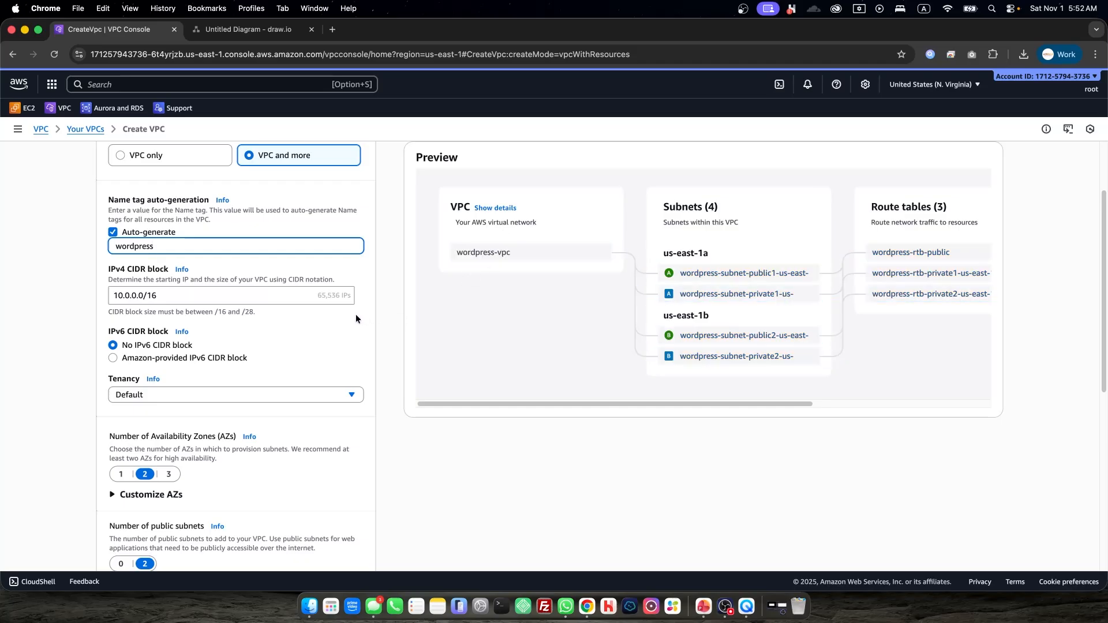
Read the help text for the IPv4 CIDR block and review the IPv6 CIDR block options
{"action": "scroll", "coordinate": [356, 313], "scroll_direction": "down", "scroll_amount": 3}
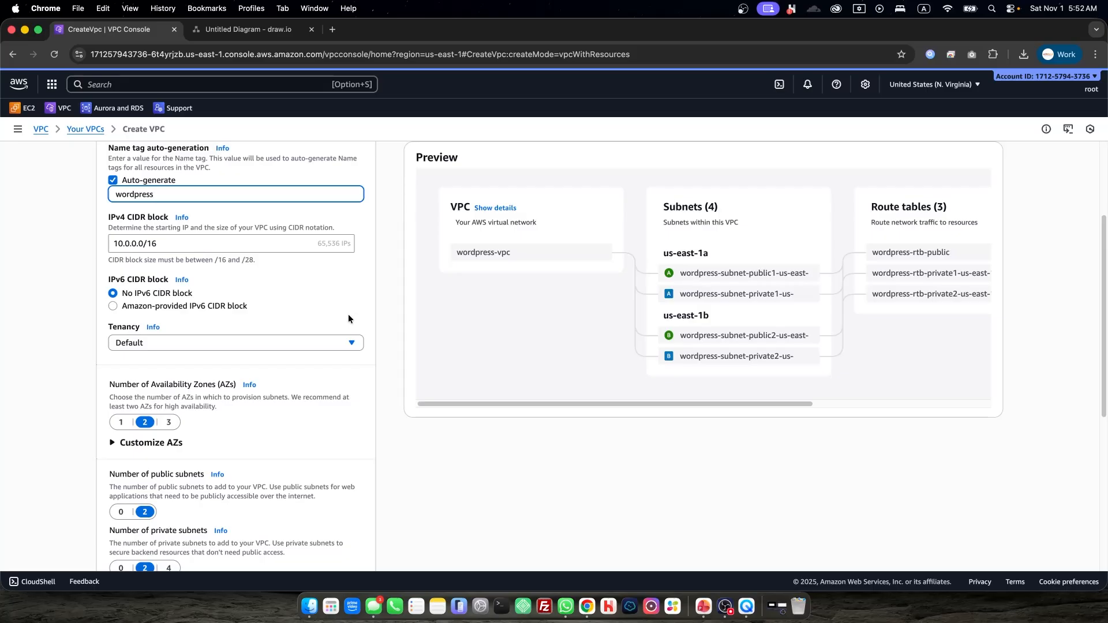
{"action": "left_click", "coordinate": [180, 218]}
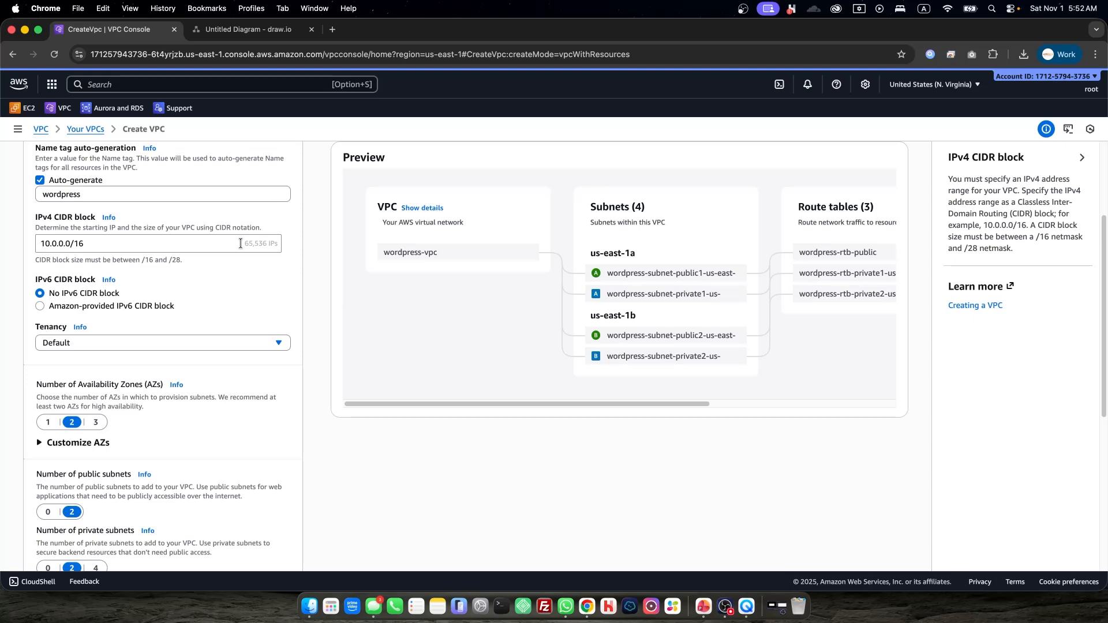
{"action": "scroll", "coordinate": [207, 271], "scroll_direction": "down", "scroll_amount": 2}
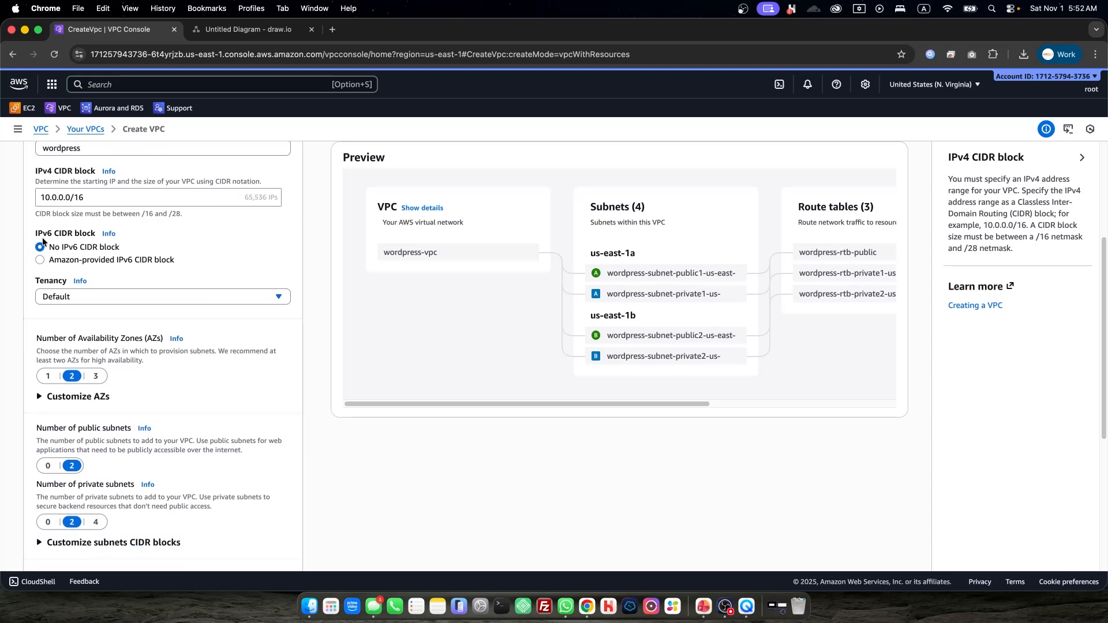
{"action": "scroll", "coordinate": [45, 241], "scroll_direction": "down", "scroll_amount": 3}
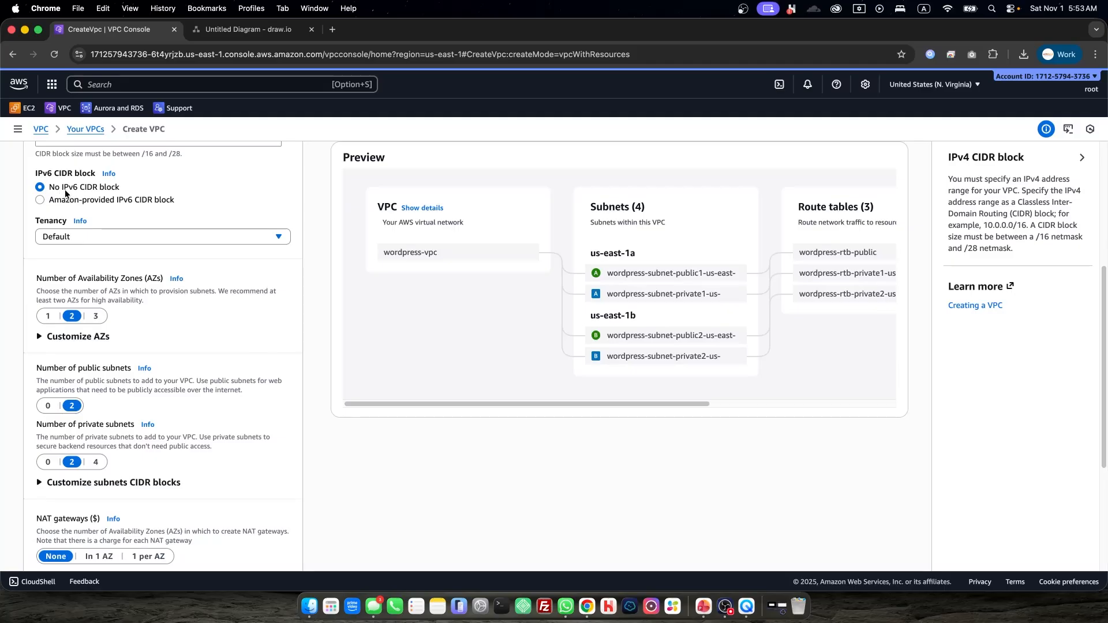
Choose Default as the VPC tenancy, read the tenancy help text and close it
{"action": "left_click", "coordinate": [82, 238]}
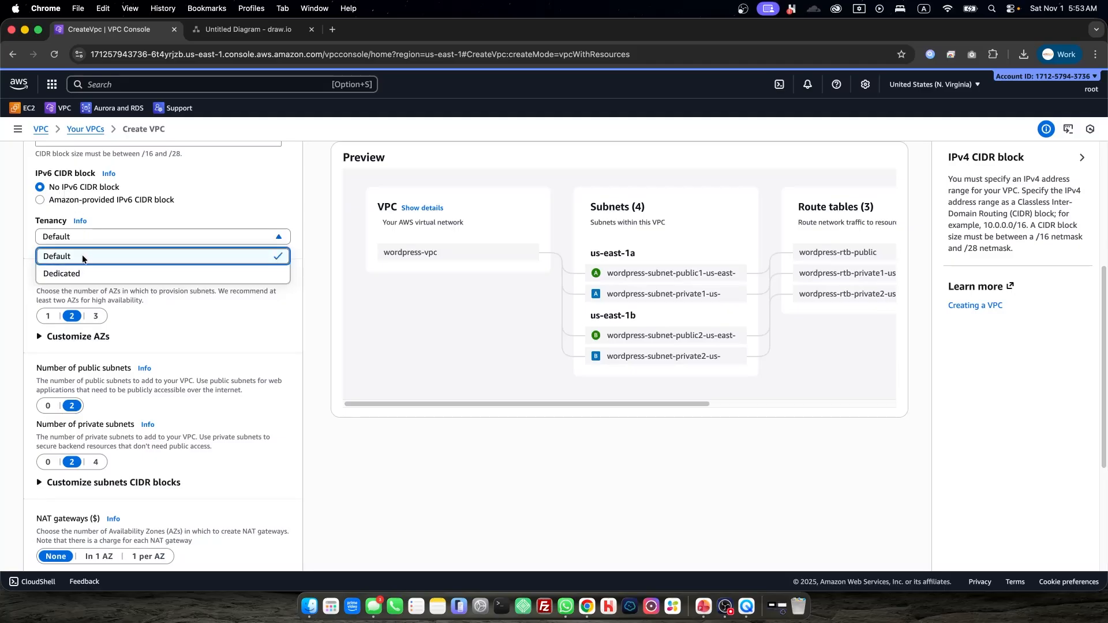
{"action": "left_click", "coordinate": [85, 256]}
{"action": "left_click", "coordinate": [79, 221]}
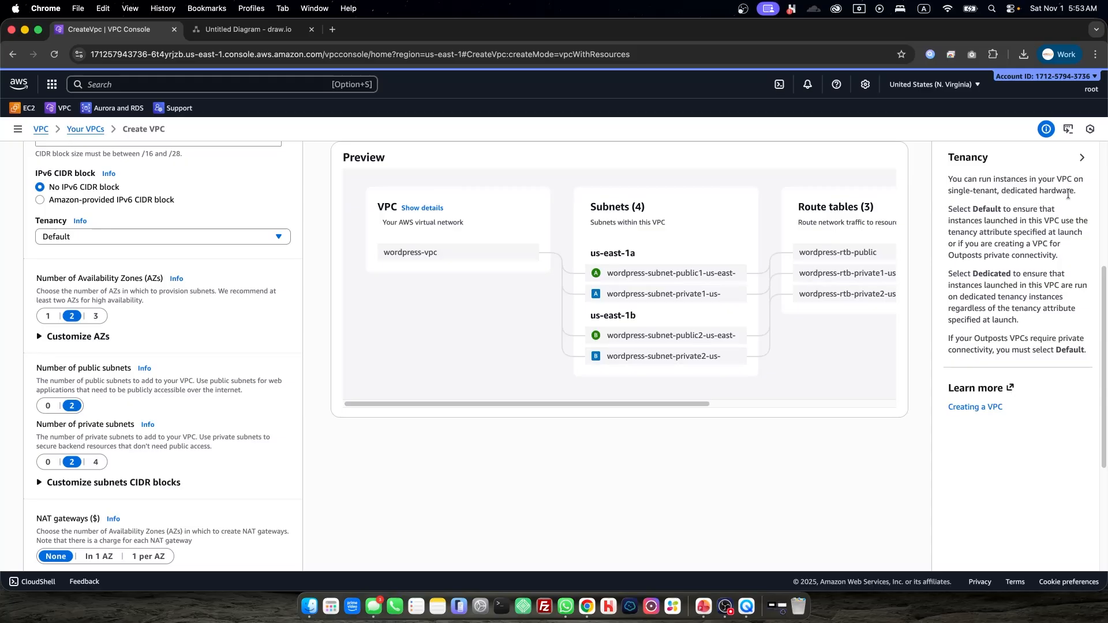
{"action": "left_click_drag", "start_coordinate": [1079, 196], "coordinate": [948, 183]}
{"action": "left_click", "coordinate": [1082, 158]}
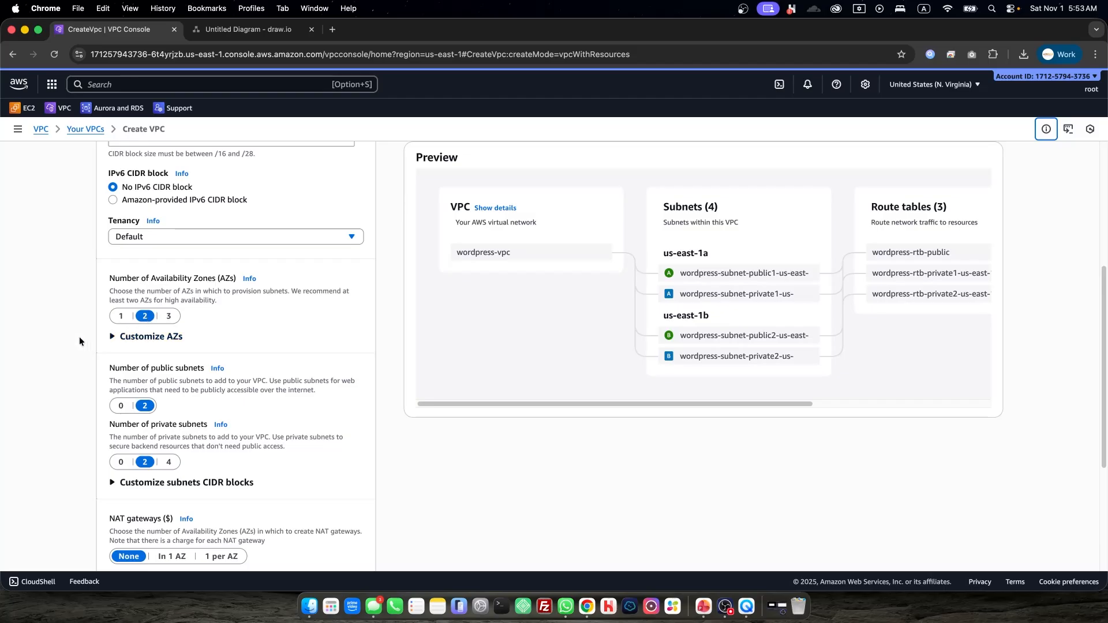
Review the availability zone, subnet, NAT gateway and endpoint settings, and read the help text about public subnets
{"action": "scroll", "coordinate": [87, 331], "scroll_direction": "down", "scroll_amount": 2}
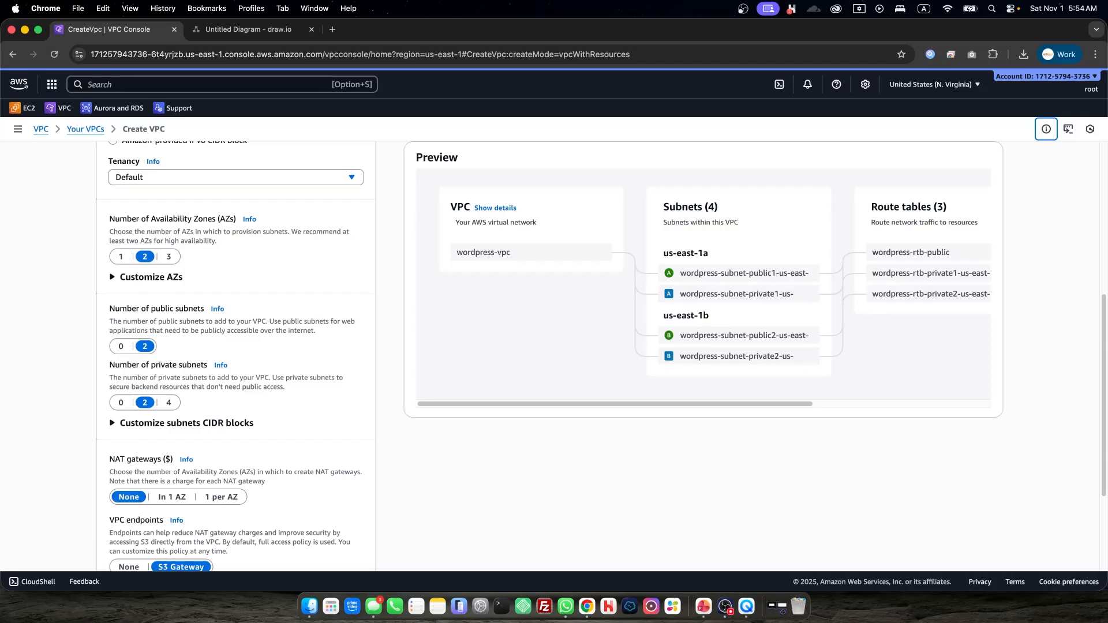
{"action": "scroll", "coordinate": [277, 426], "scroll_direction": "down", "scroll_amount": 2}
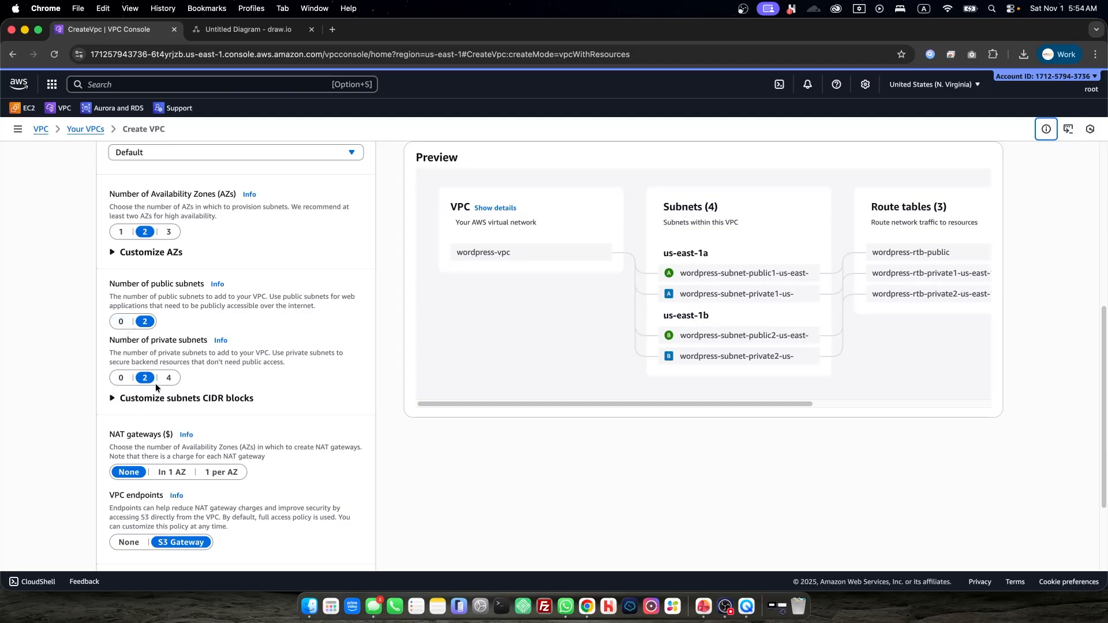
{"action": "scroll", "coordinate": [152, 387], "scroll_direction": "down", "scroll_amount": 2}
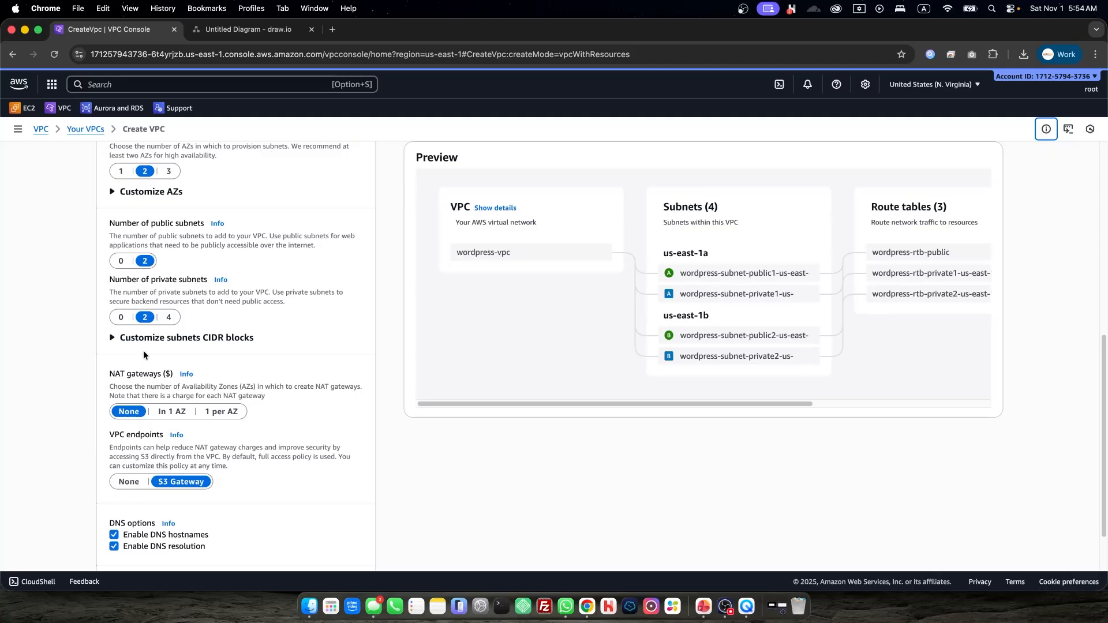
{"action": "left_click", "coordinate": [216, 224]}
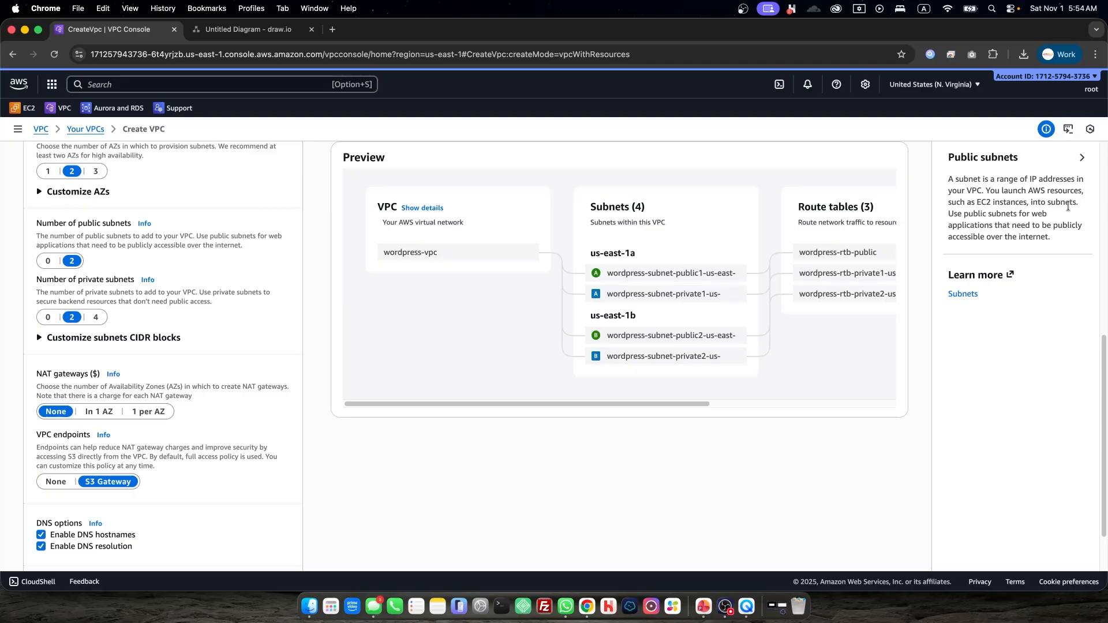
{"action": "left_click_drag", "start_coordinate": [1079, 203], "coordinate": [949, 180]}
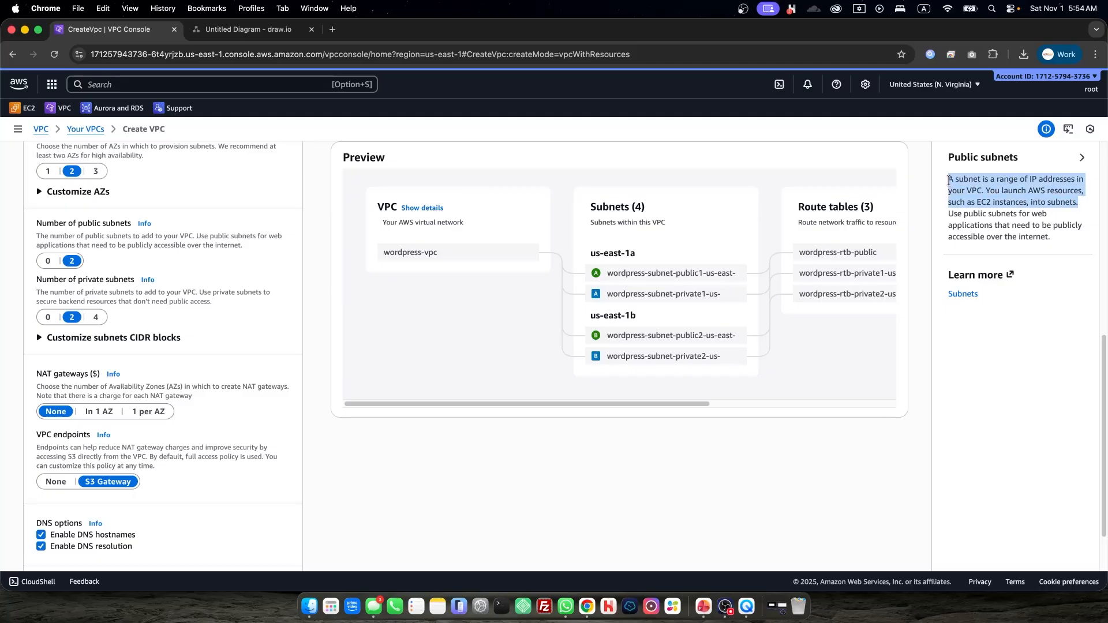
{"action": "left_click_drag", "start_coordinate": [948, 214], "coordinate": [1057, 232]}
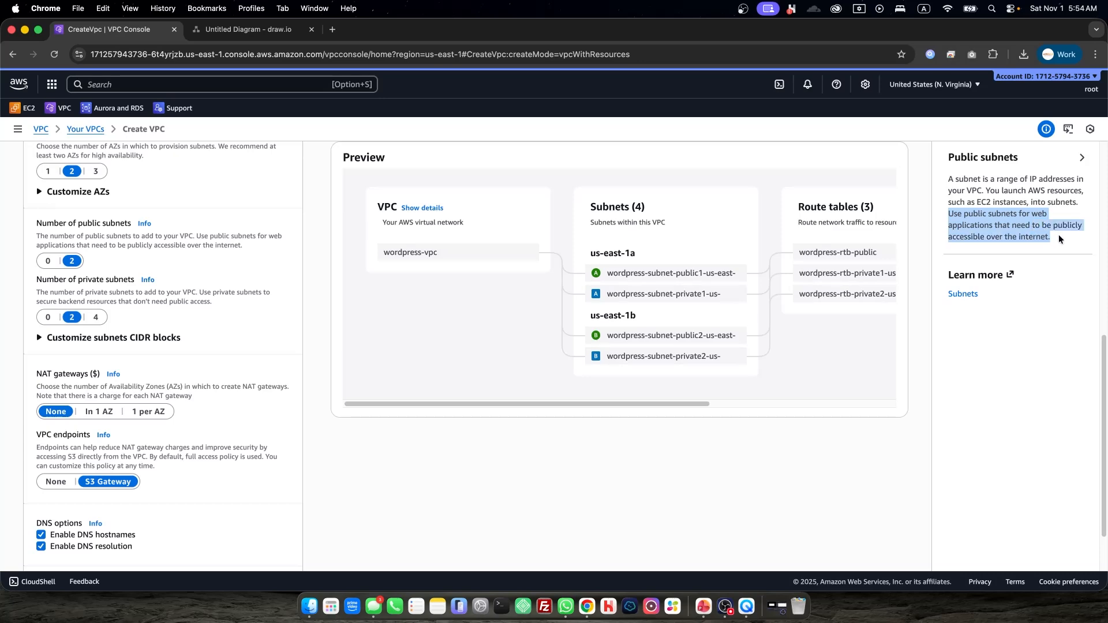
Switch to the draw.io diagram and examine the public subnet with EC2 and the private subnet with Amazon RDS
{"action": "left_click", "coordinate": [285, 33]}
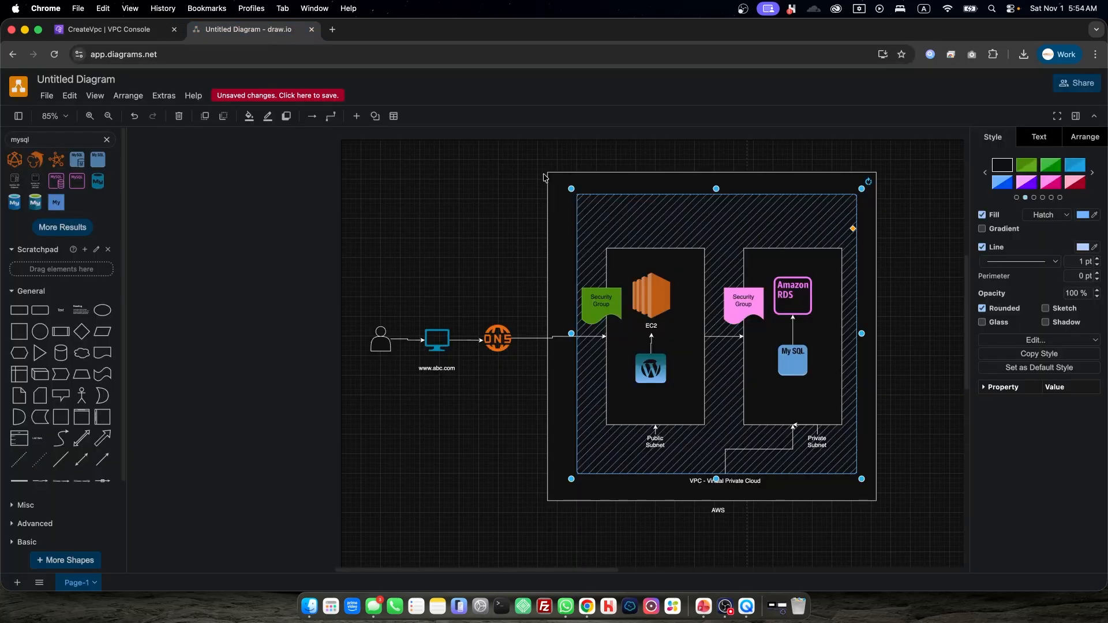
{"action": "left_click", "coordinate": [689, 328]}
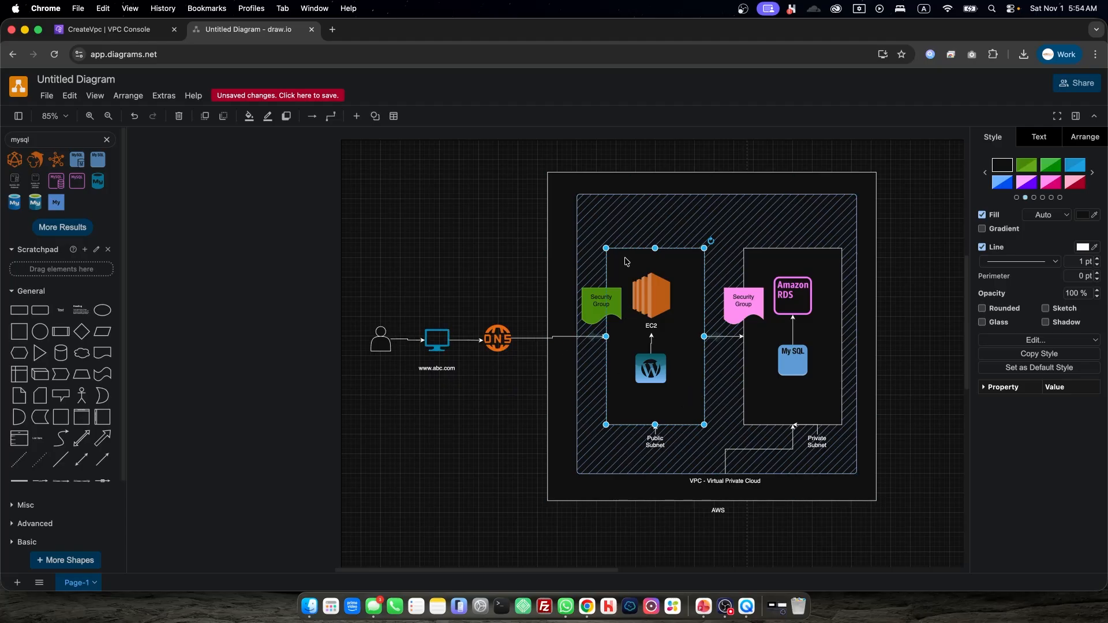
{"action": "left_click", "coordinate": [774, 268]}
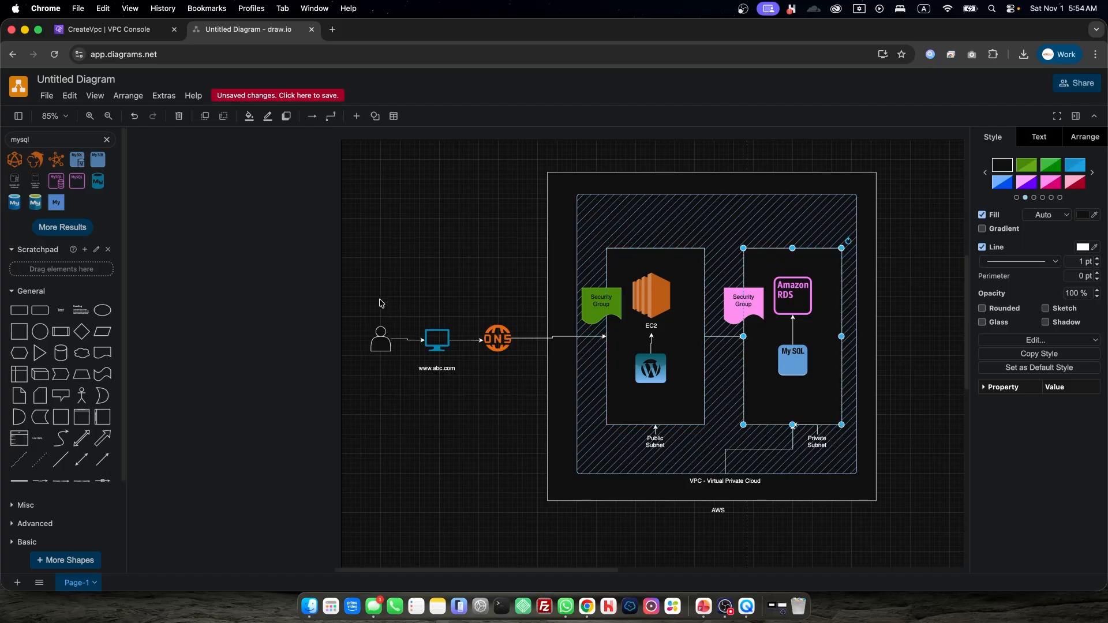
Compare the public subnet box holding EC2 with the private subnet box holding Amazon RDS in the diagram
{"action": "left_click", "coordinate": [647, 264]}
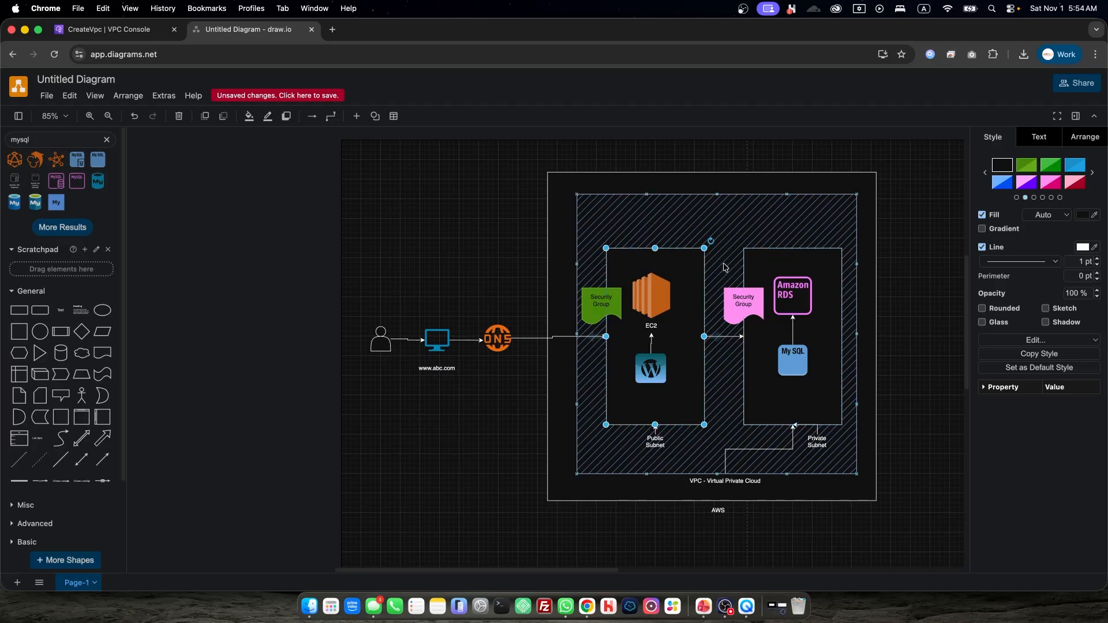
{"action": "left_click", "coordinate": [778, 267]}
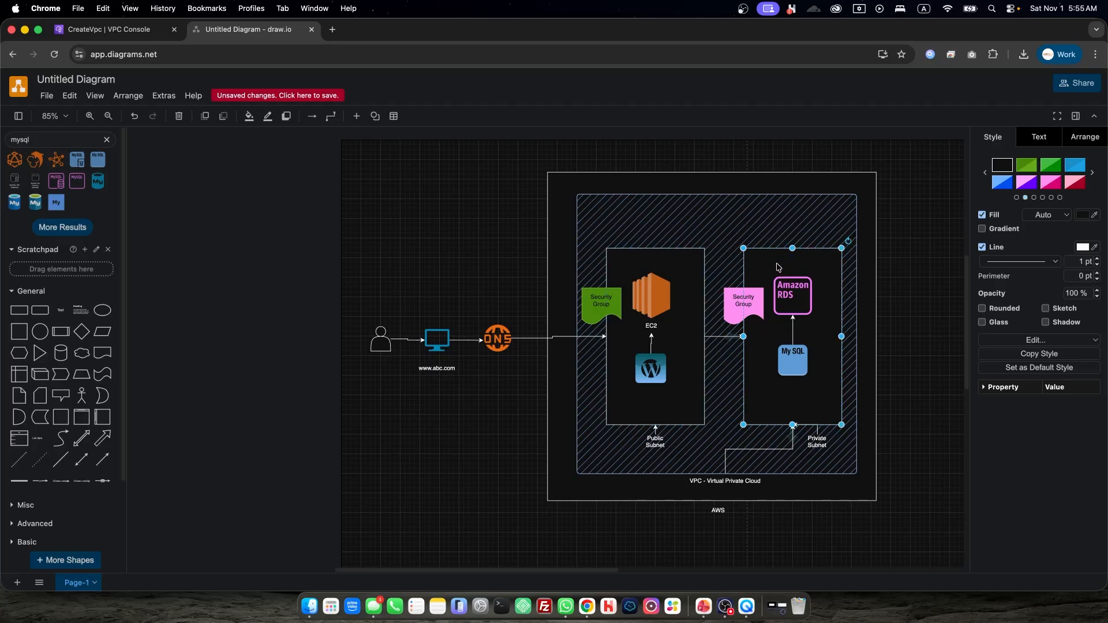
{"action": "left_click", "coordinate": [680, 269]}
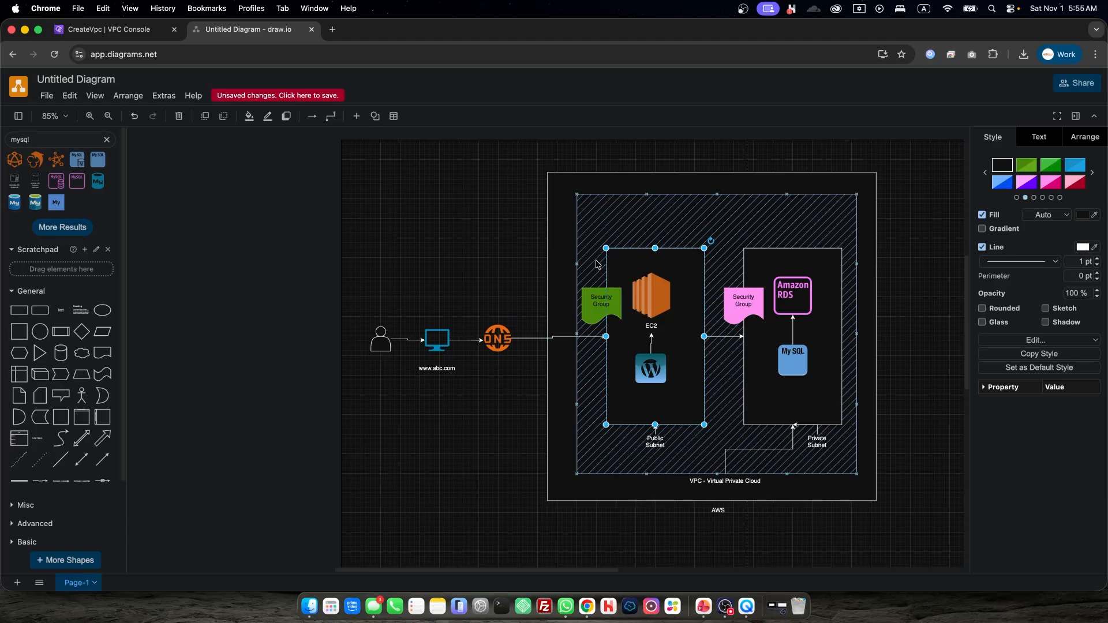
Switch back to the VPC console, create the wordpress VPC with the configured settings and open its details page
{"action": "left_click", "coordinate": [97, 32]}
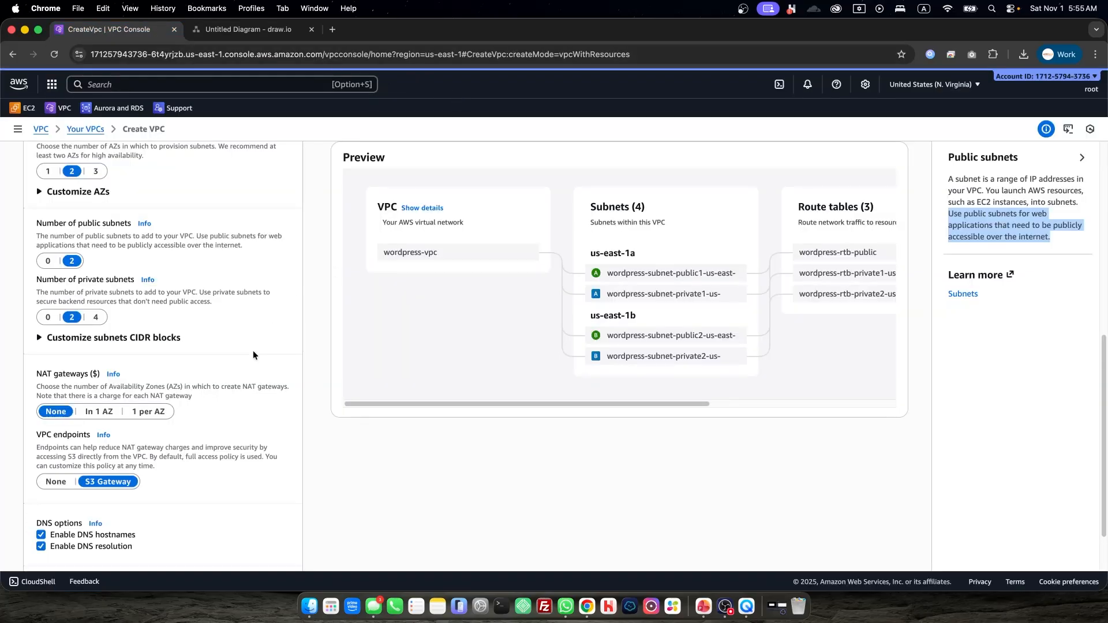
{"action": "scroll", "coordinate": [254, 349], "scroll_direction": "down", "scroll_amount": 3}
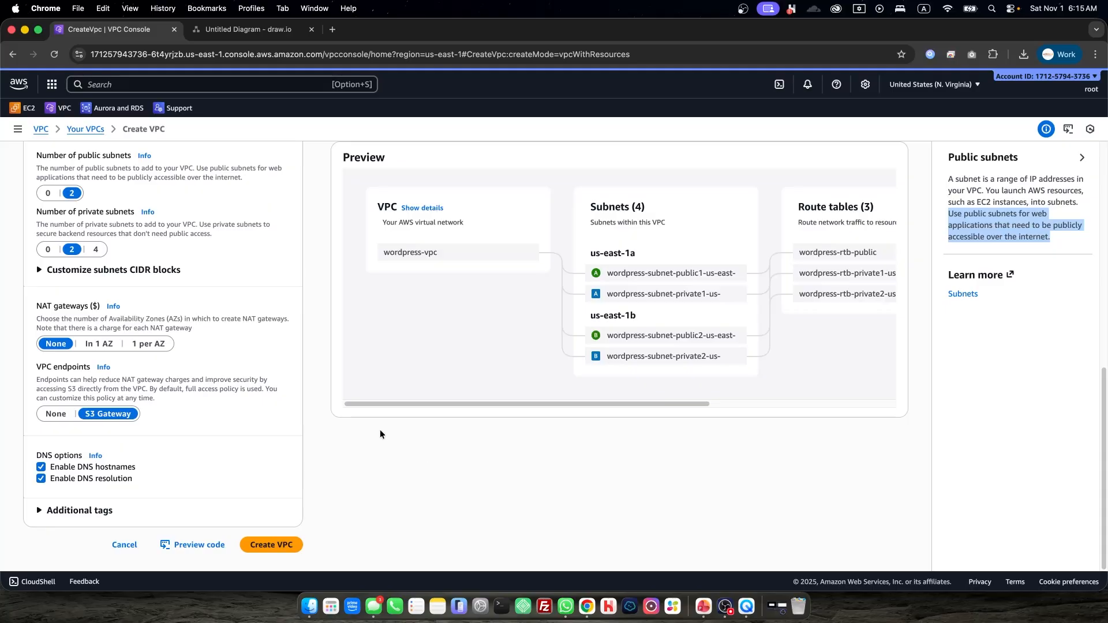
{"action": "left_click", "coordinate": [271, 544]}
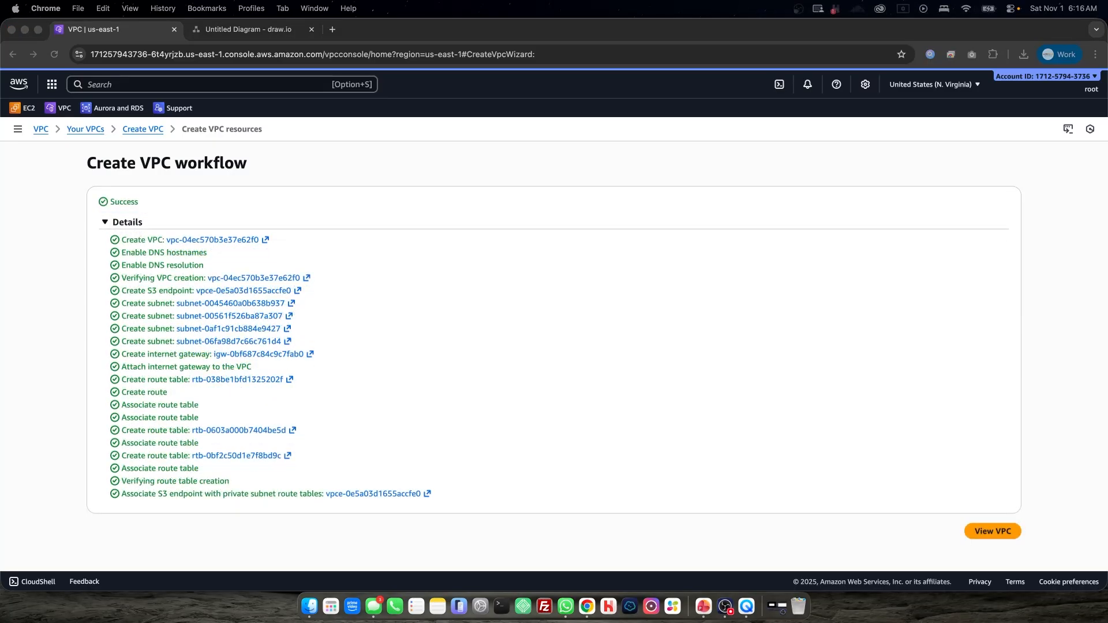
{"action": "left_click", "coordinate": [983, 533]}
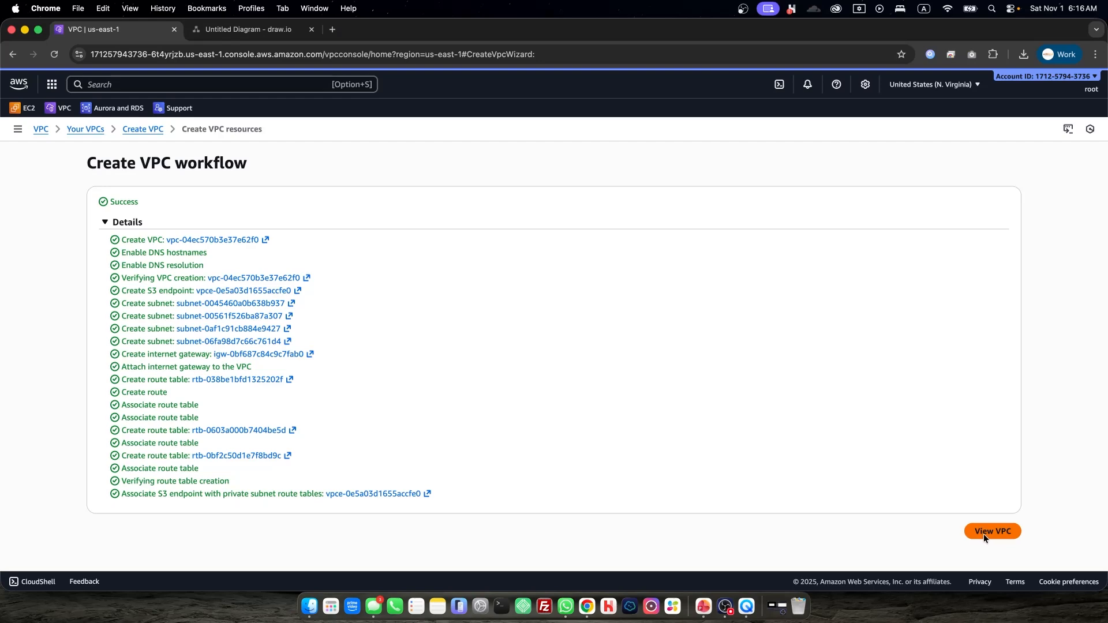
{"action": "left_click", "coordinate": [988, 532]}
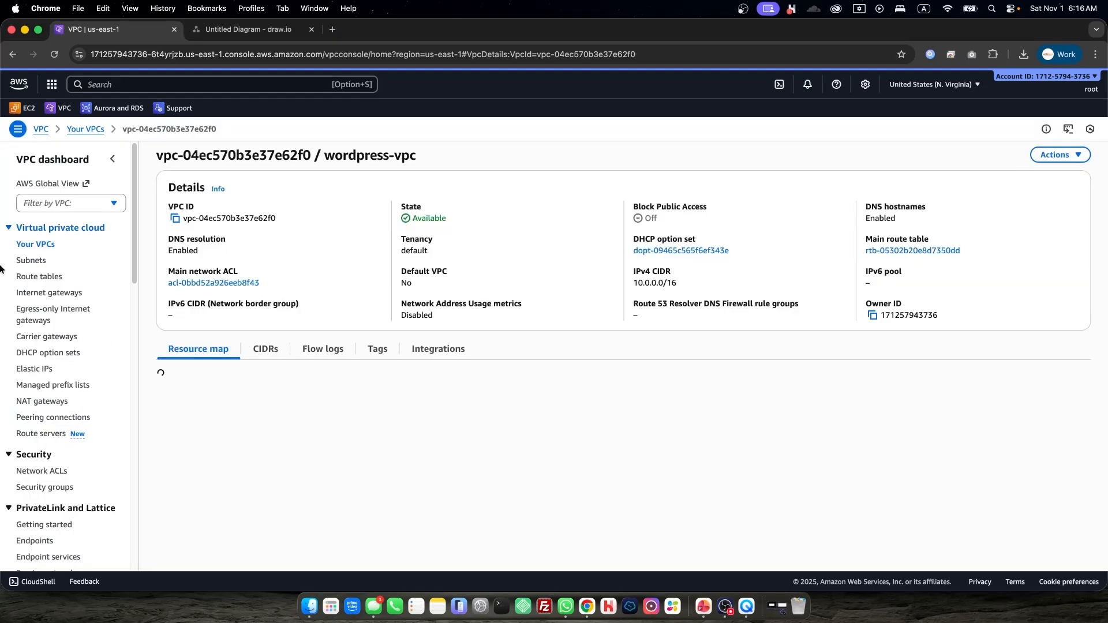
Examine the wordpress-vpc resource map, following the subnets in both availability zones through their route tables to the network connections
{"action": "scroll", "coordinate": [227, 233], "scroll_direction": "down", "scroll_amount": 1}
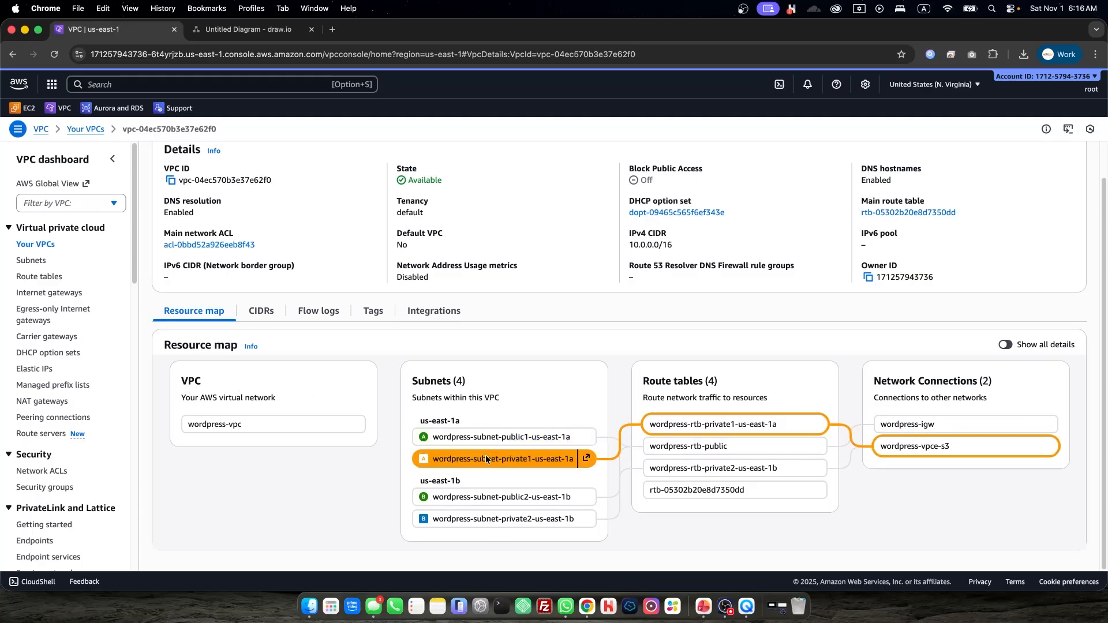
{"action": "left_click_drag", "start_coordinate": [488, 436], "coordinate": [497, 407]}
{"action": "left_click", "coordinate": [497, 407]}
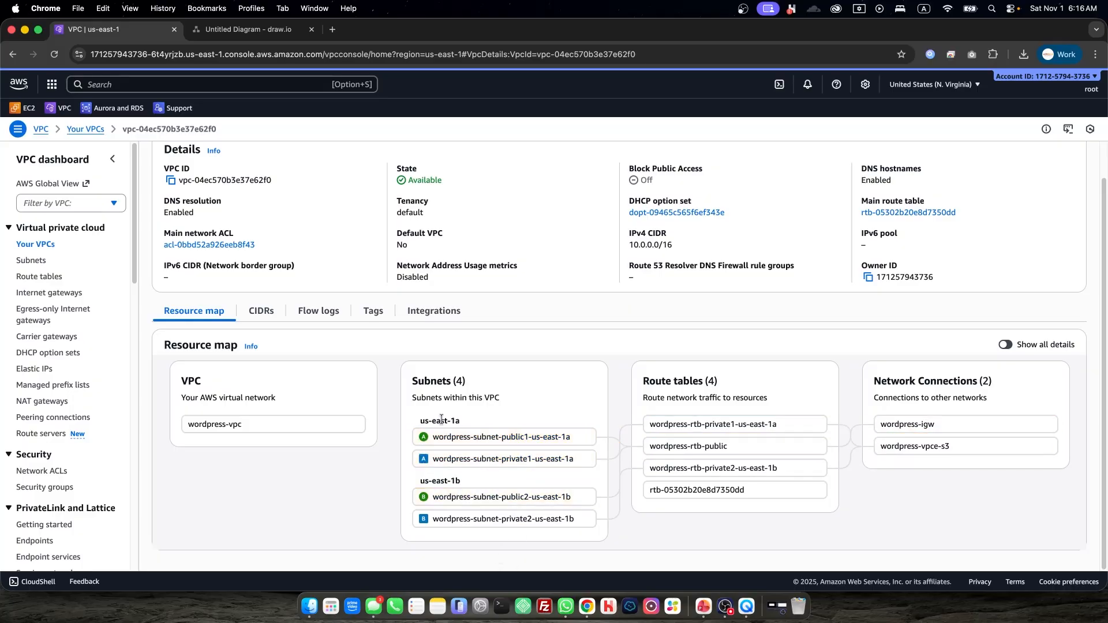
{"action": "left_click_drag", "start_coordinate": [419, 421], "coordinate": [460, 425]}
{"action": "left_click_drag", "start_coordinate": [417, 483], "coordinate": [460, 484]}
{"action": "left_click_drag", "start_coordinate": [642, 381], "coordinate": [718, 378]}
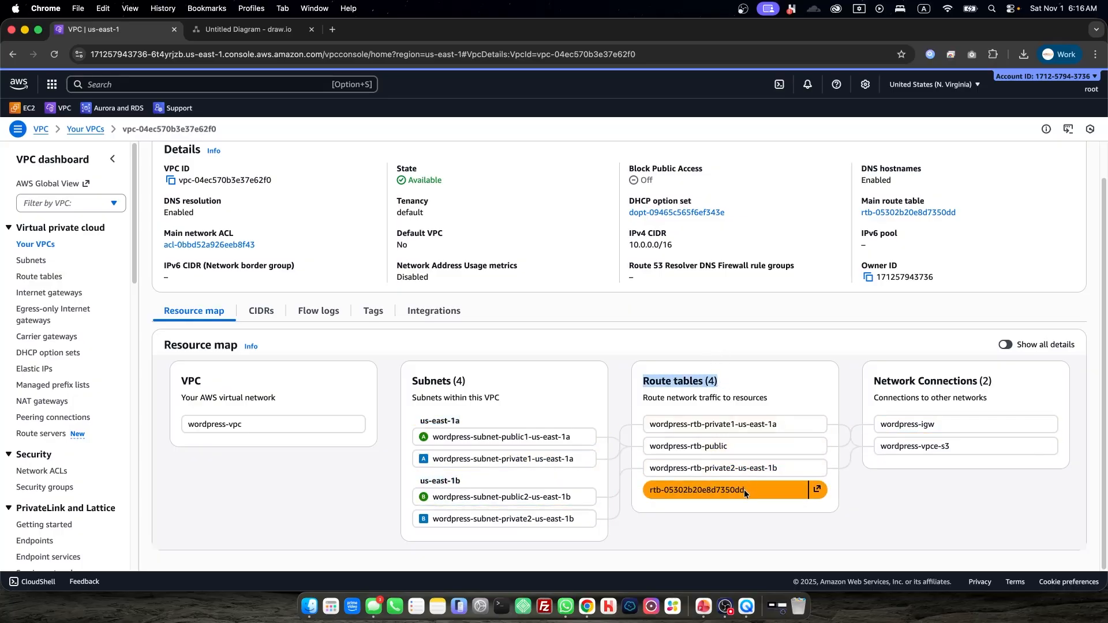
{"action": "left_click_drag", "start_coordinate": [996, 376], "coordinate": [867, 384]}
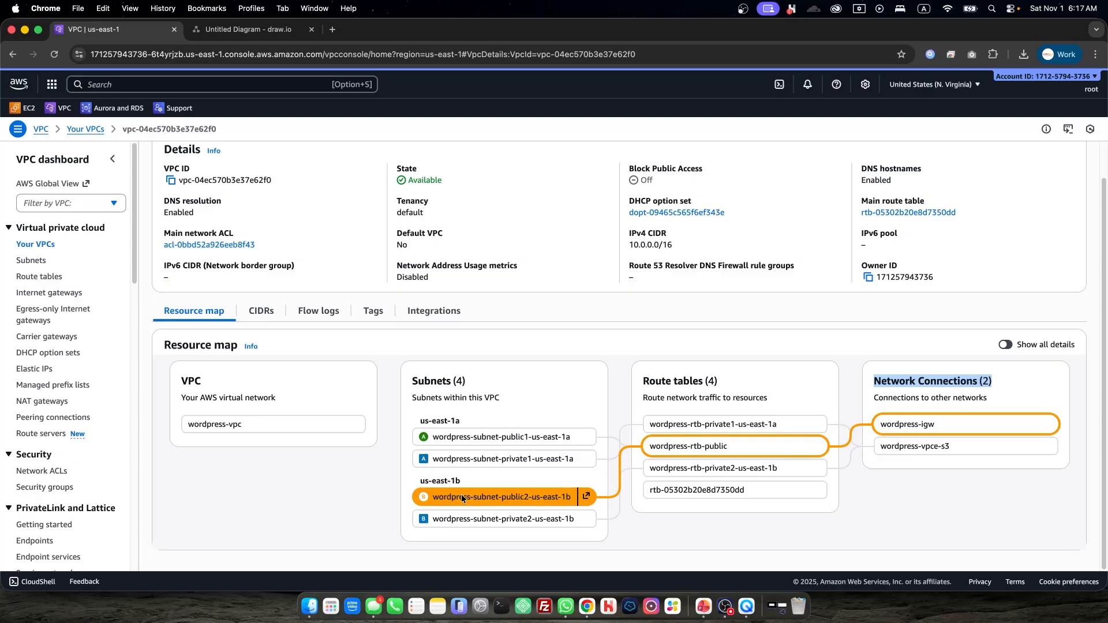
{"action": "right_click", "coordinate": [344, 482]}
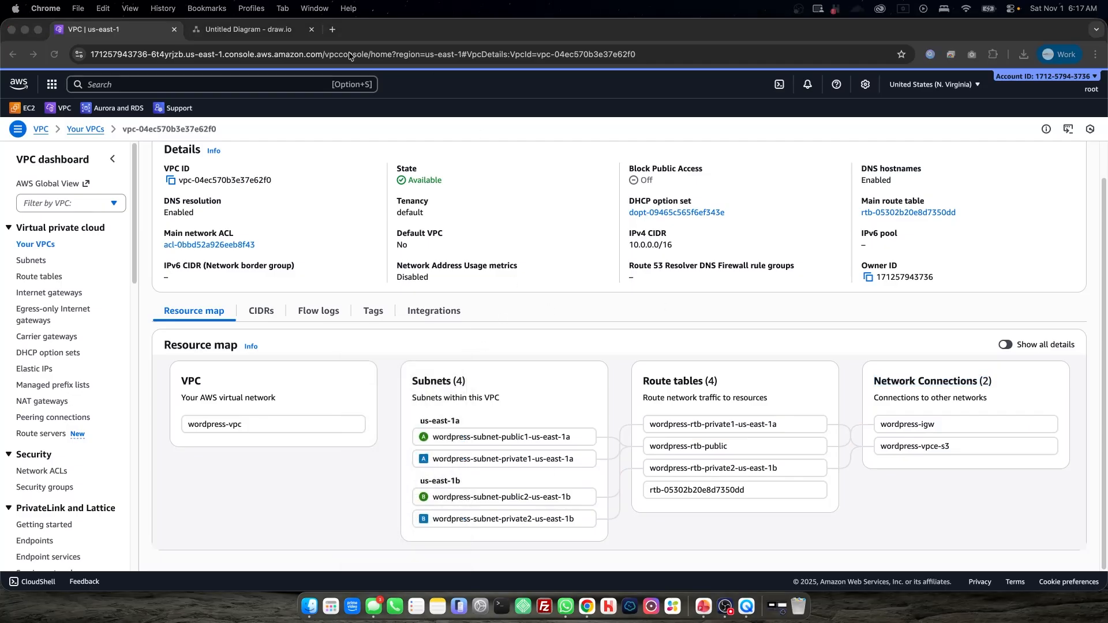
Switch to the draw.io diagram and locate the VPC container inside the AWS boundary
{"action": "left_click", "coordinate": [249, 29]}
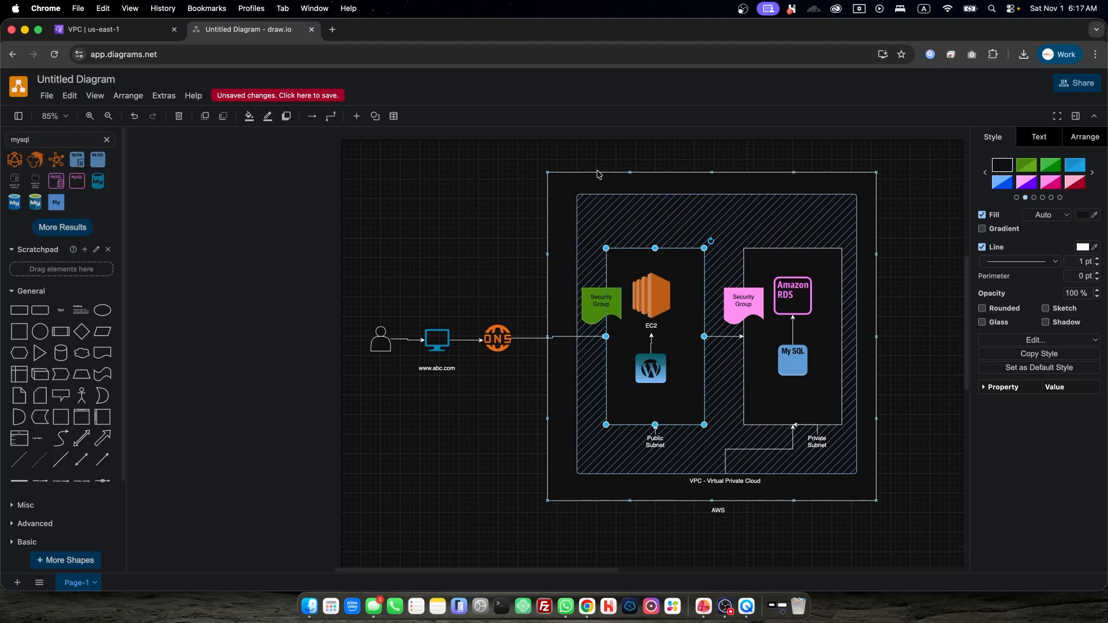
{"action": "left_click", "coordinate": [602, 203]}
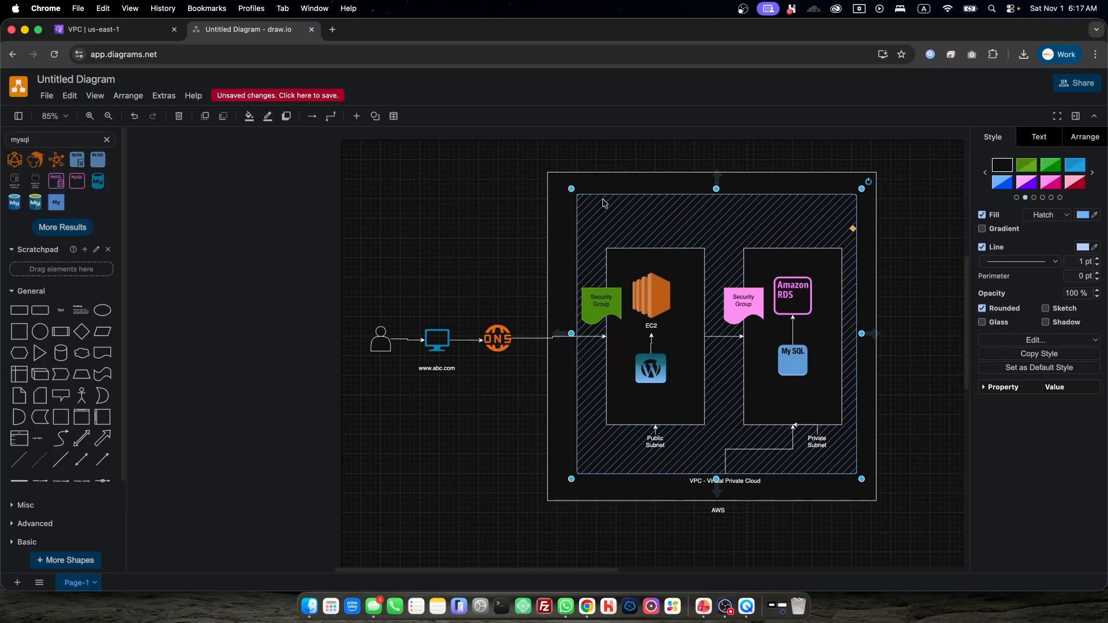
{"action": "scroll", "coordinate": [609, 219], "scroll_direction": "down", "scroll_amount": 1}
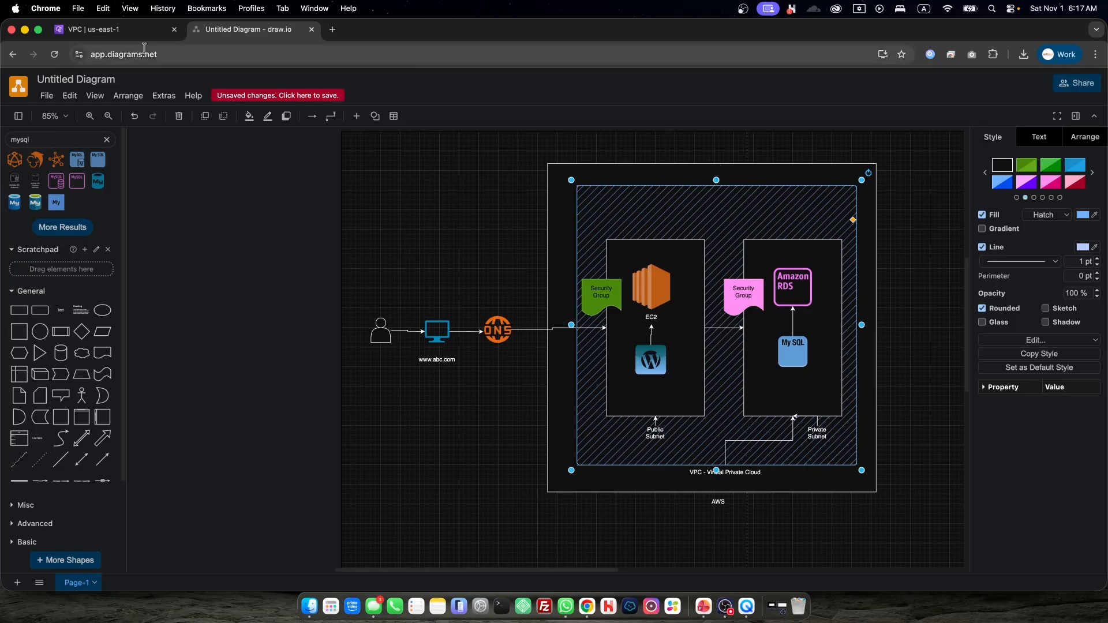
Return to the VPC console, open the subnet list and check the availability zone of the public and private subnets
{"action": "left_click", "coordinate": [107, 35]}
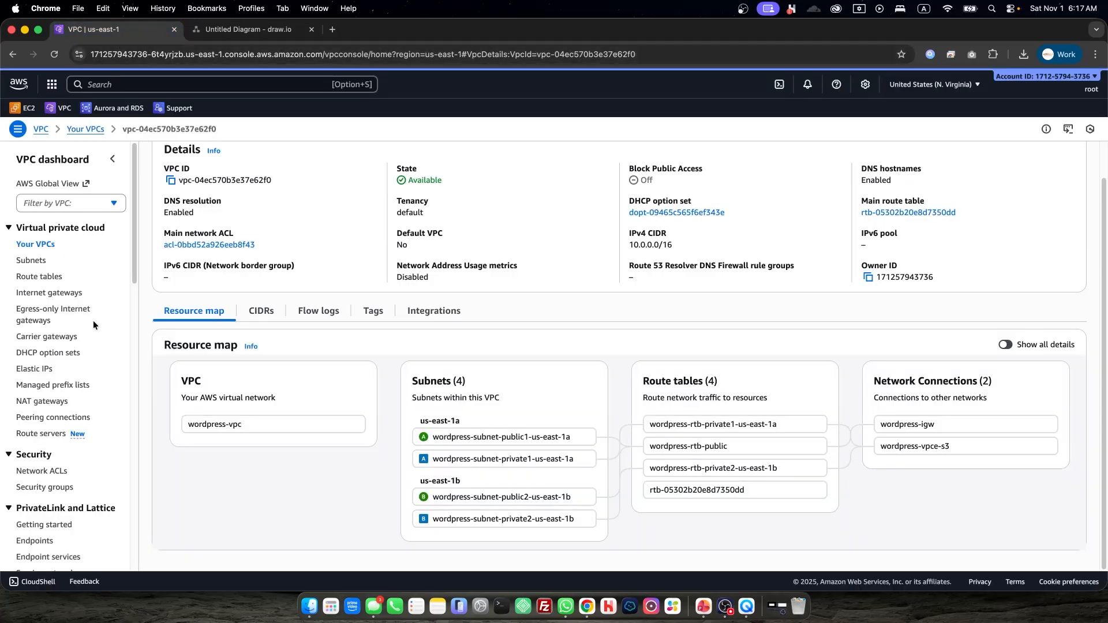
{"action": "scroll", "coordinate": [65, 358], "scroll_direction": "down", "scroll_amount": 1}
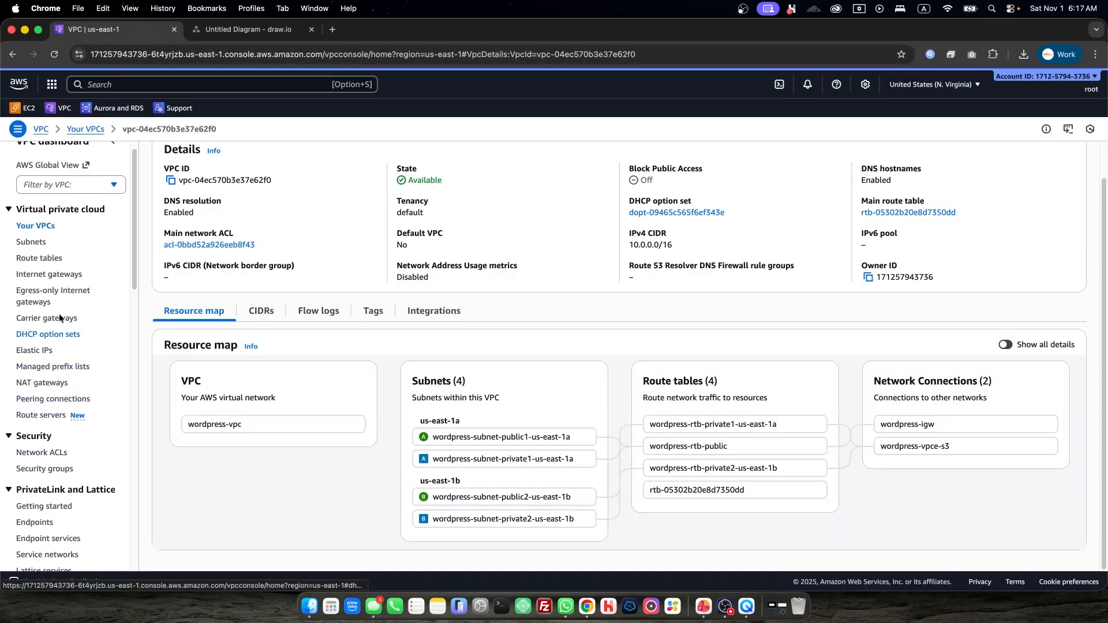
{"action": "left_click", "coordinate": [36, 243]}
{"action": "mouse_move", "coordinate": [251, 281]}
{"action": "left_mouse_down"}
{"action": "mouse_move", "coordinate": [265, 281]}
{"action": "mouse_move", "coordinate": [243, 281]}
{"action": "left_mouse_up"}
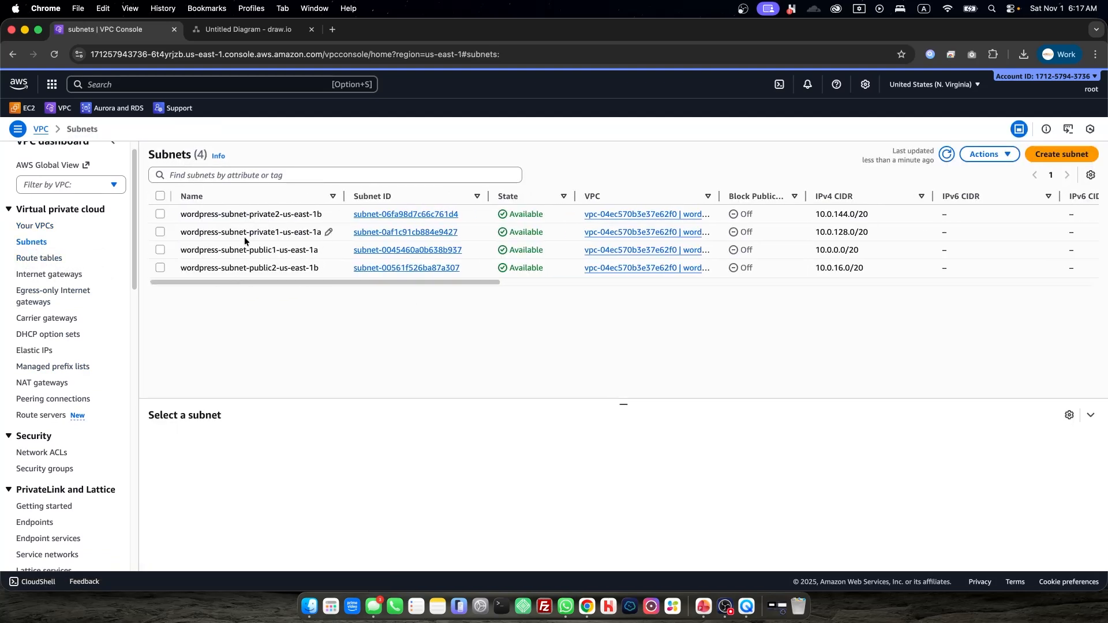
{"action": "left_click_drag", "start_coordinate": [251, 281], "coordinate": [474, 291]}
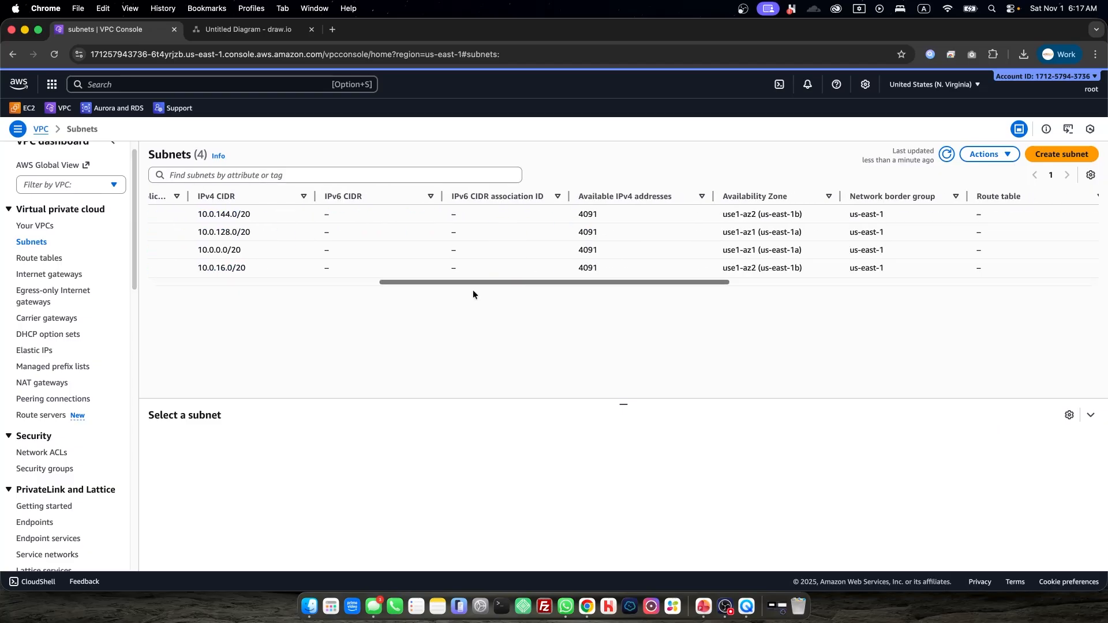
{"action": "left_click_drag", "start_coordinate": [724, 214], "coordinate": [751, 214]}
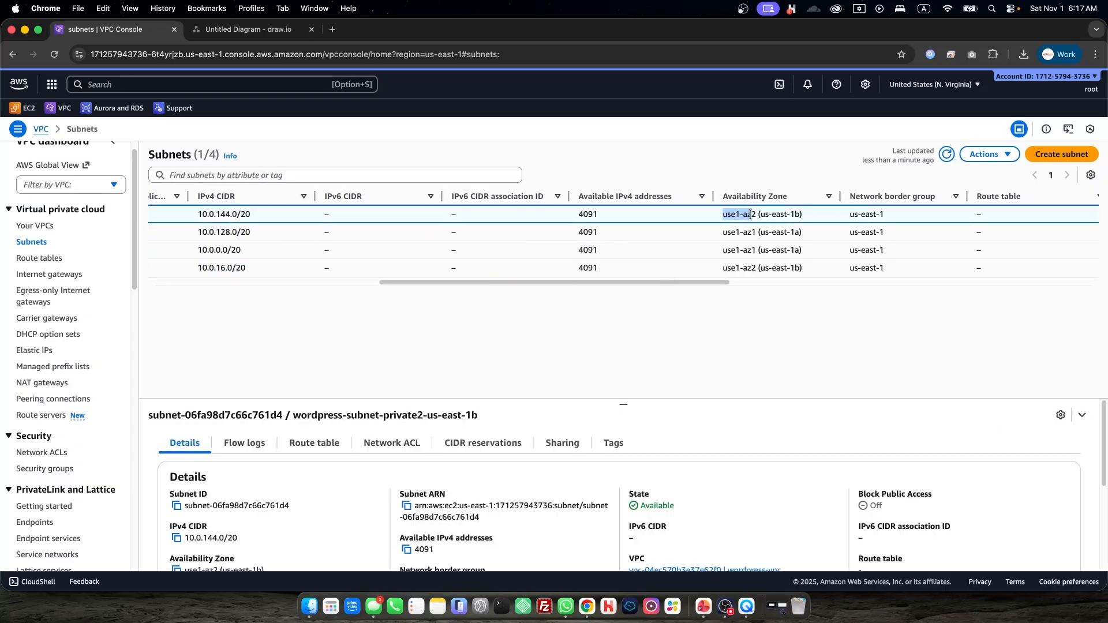
{"action": "left_click_drag", "start_coordinate": [725, 232], "coordinate": [796, 232]}
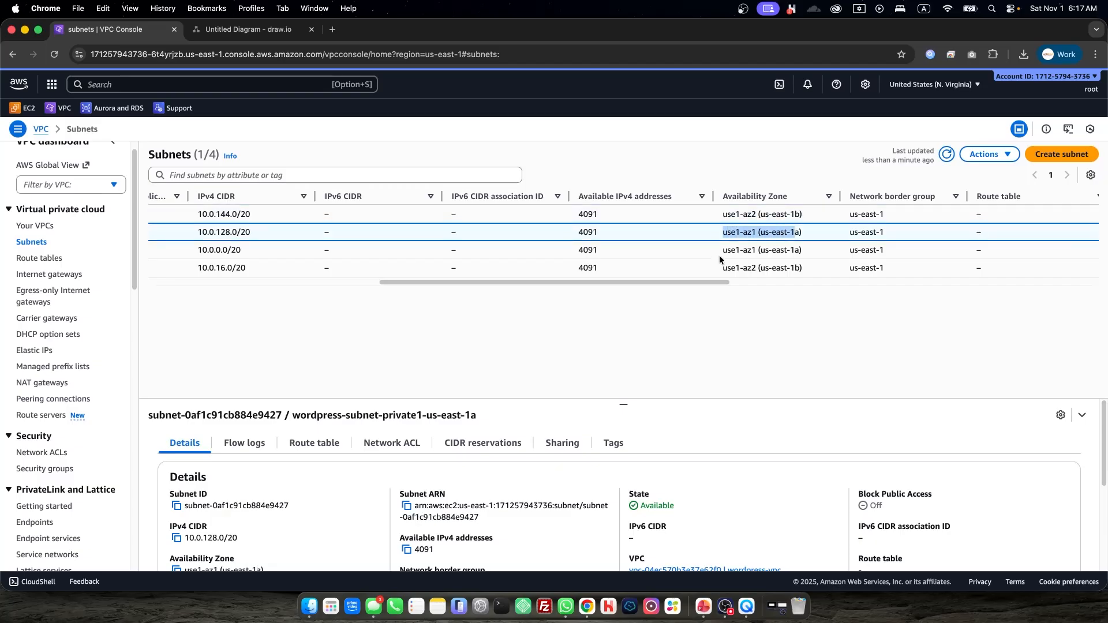
{"action": "left_click_drag", "start_coordinate": [722, 254], "coordinate": [799, 263]}
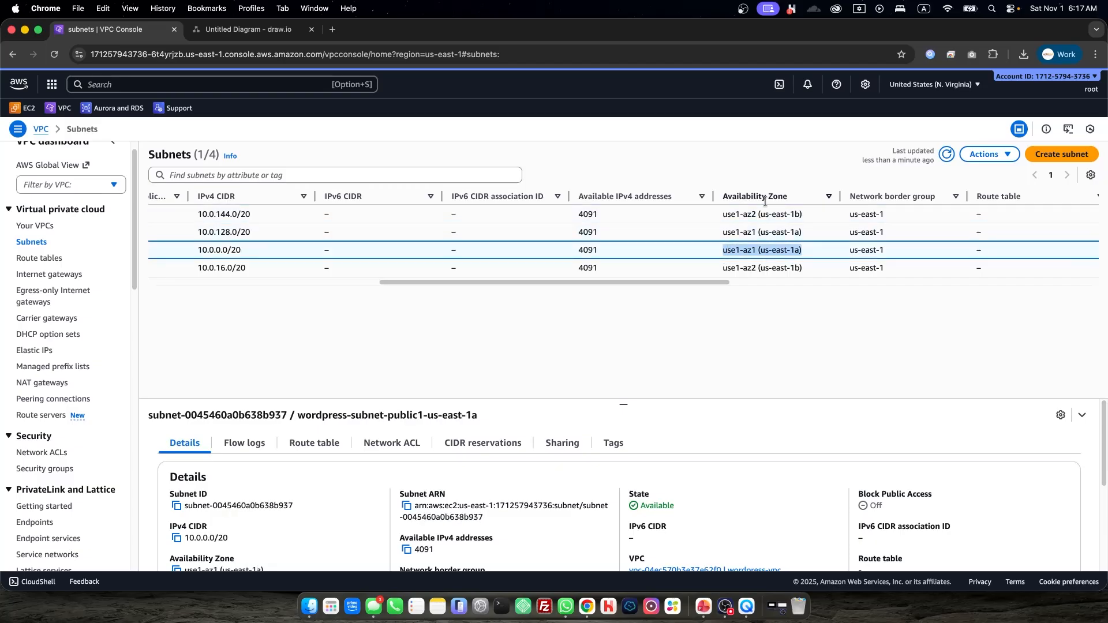
{"action": "left_click_drag", "start_coordinate": [808, 216], "coordinate": [723, 215]}
{"action": "left_click_drag", "start_coordinate": [720, 283], "coordinate": [316, 283]}
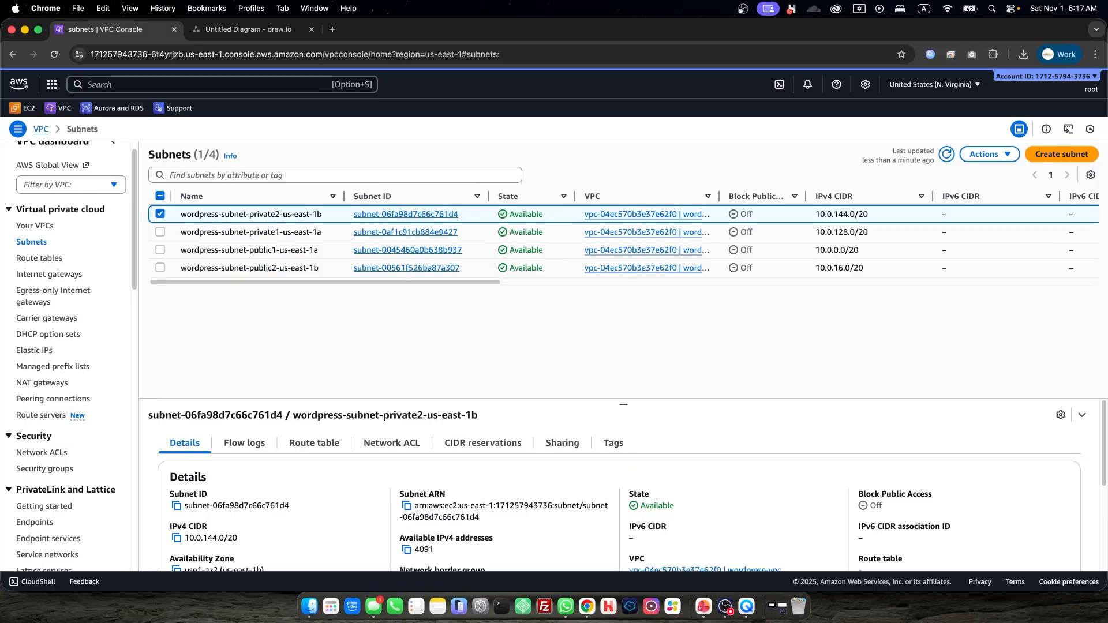
Switch to the draw.io diagram and examine the security groups attached to the public EC2 subnet and the private RDS subnet
{"action": "scroll", "coordinate": [22, 386], "scroll_direction": "down", "scroll_amount": 3}
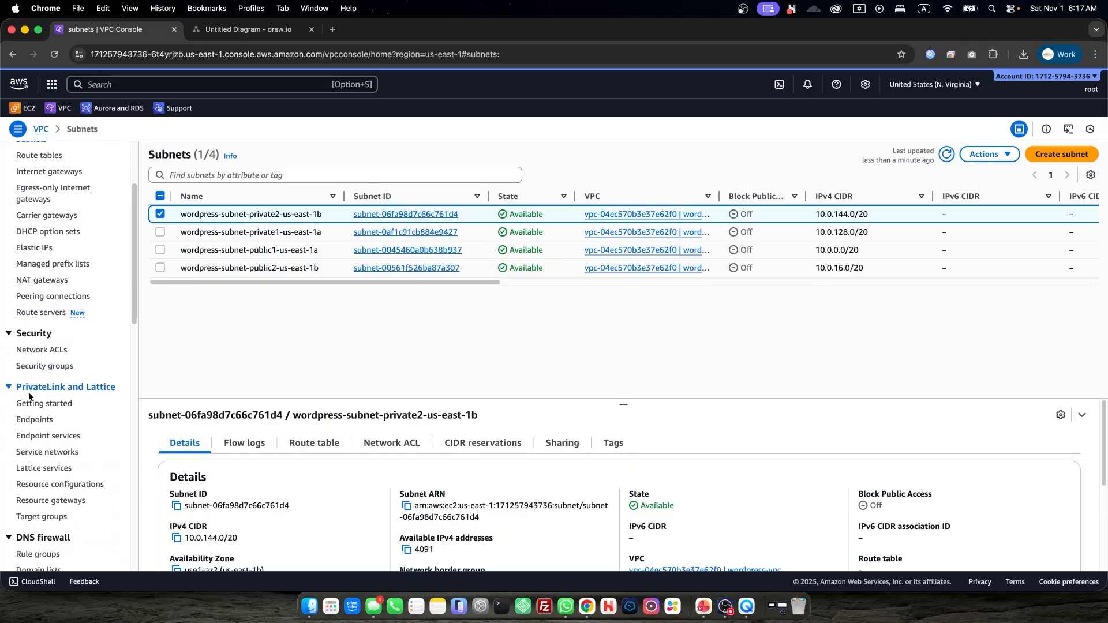
{"action": "left_click", "coordinate": [248, 29]}
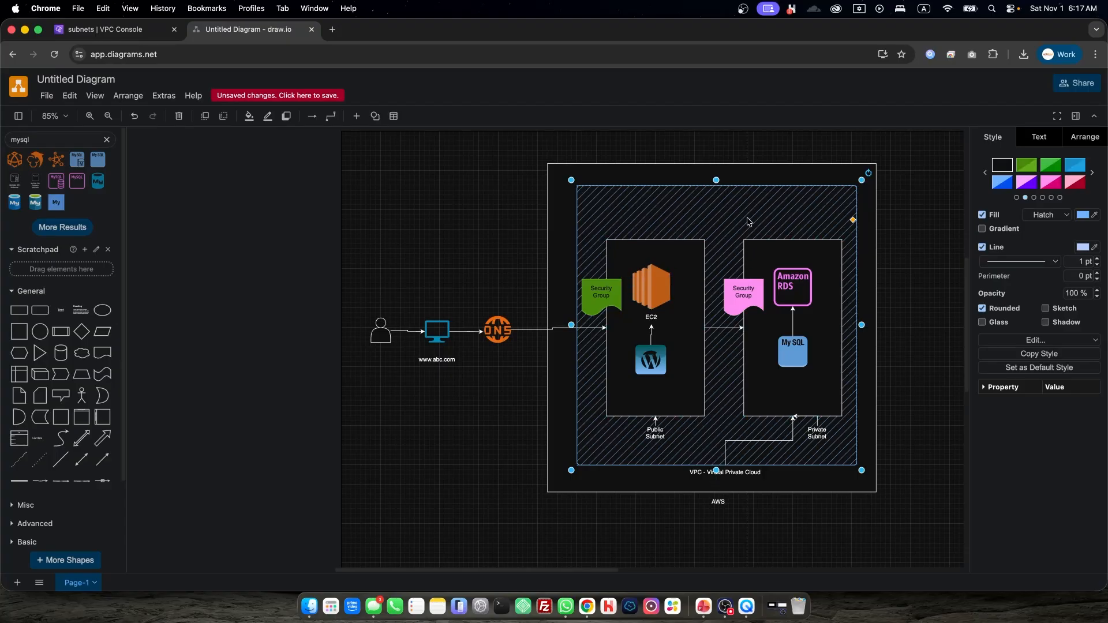
{"action": "left_click", "coordinate": [591, 303]}
{"action": "left_click", "coordinate": [735, 298]}
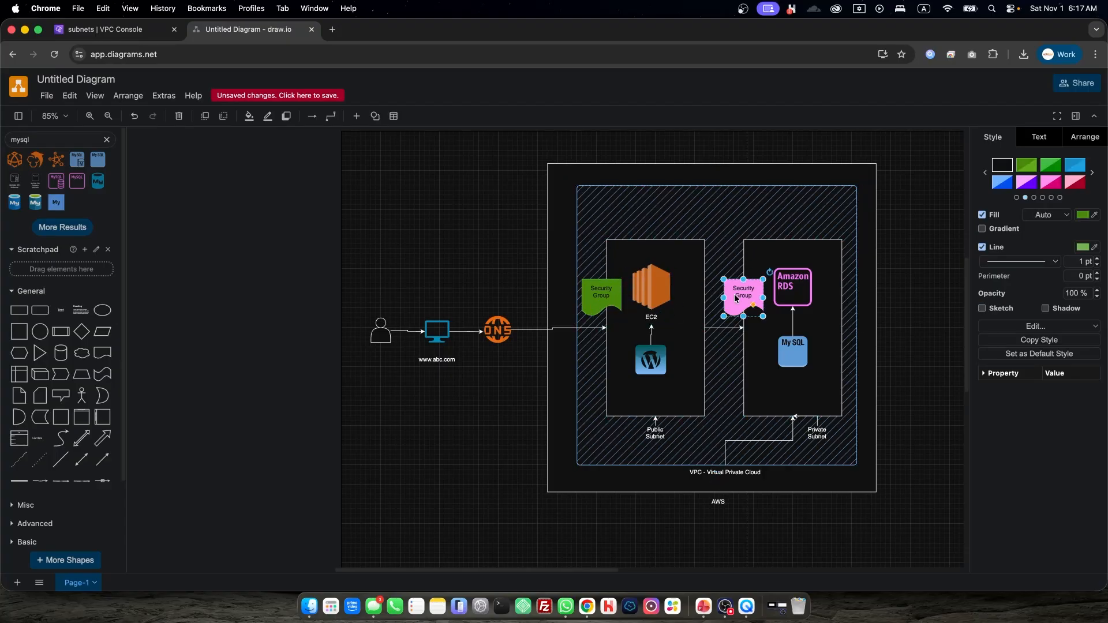
{"action": "left_click", "coordinate": [594, 298]}
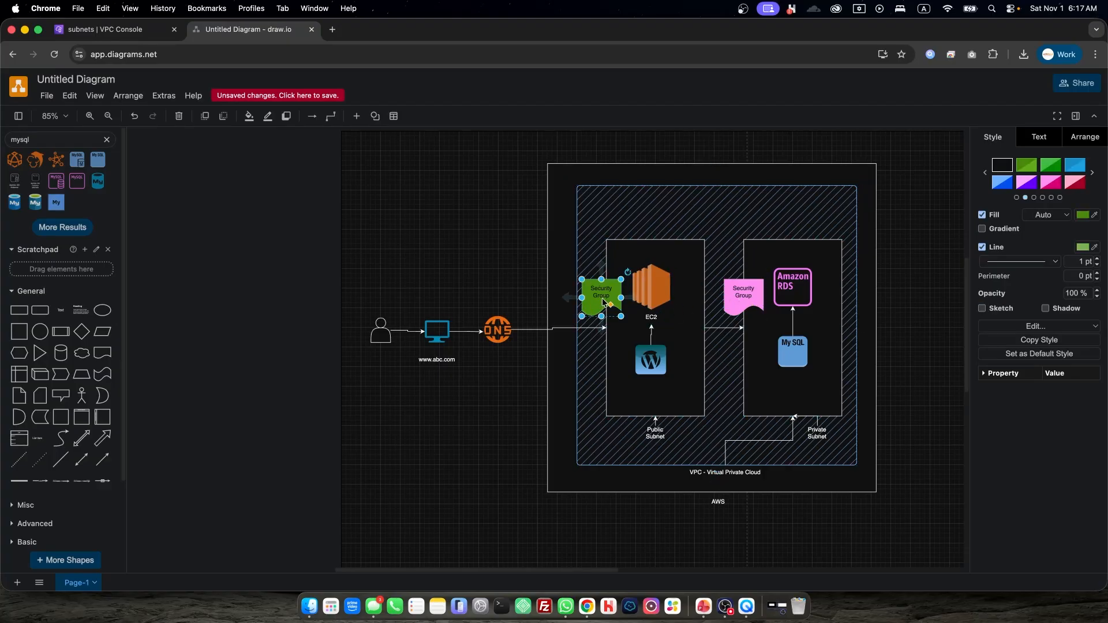
{"action": "left_click", "coordinate": [746, 296]}
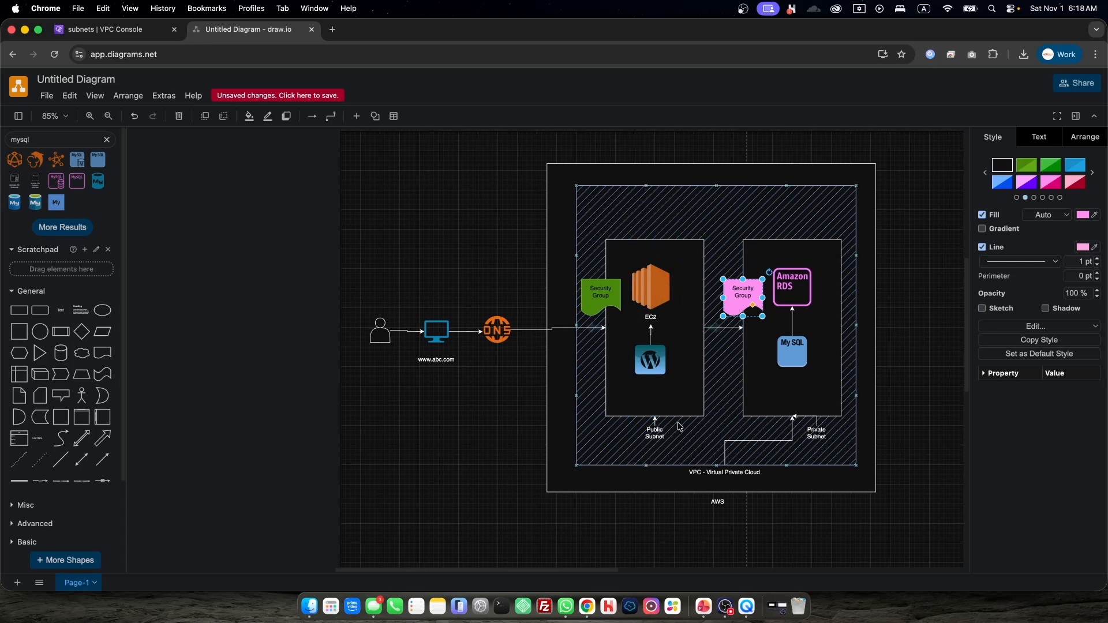
{"action": "left_click", "coordinate": [695, 403]}
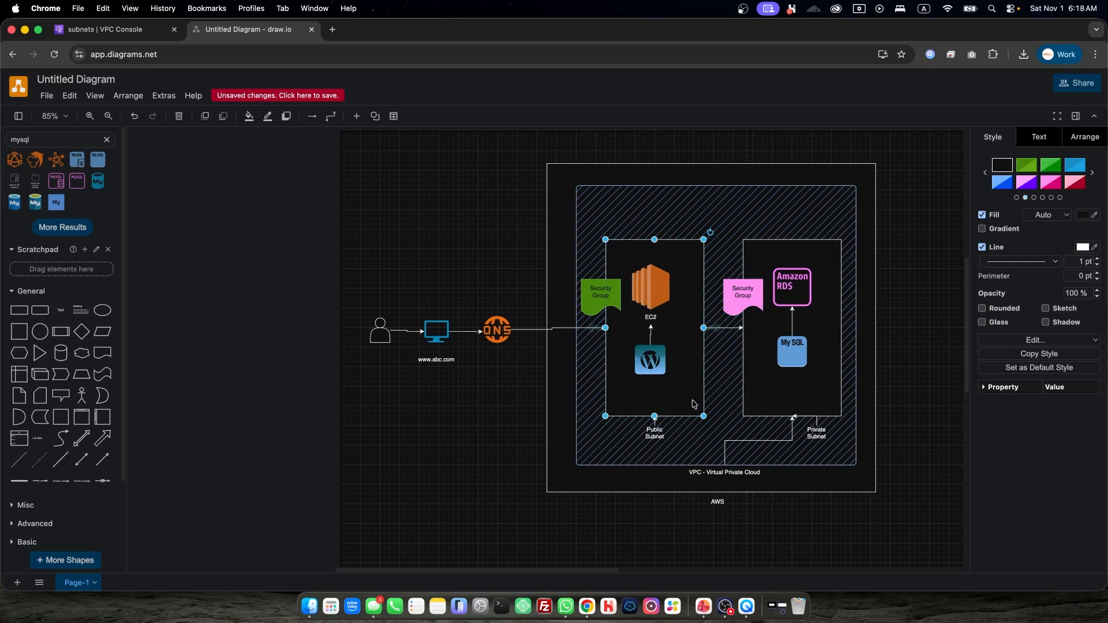
{"action": "left_click", "coordinate": [799, 407]}
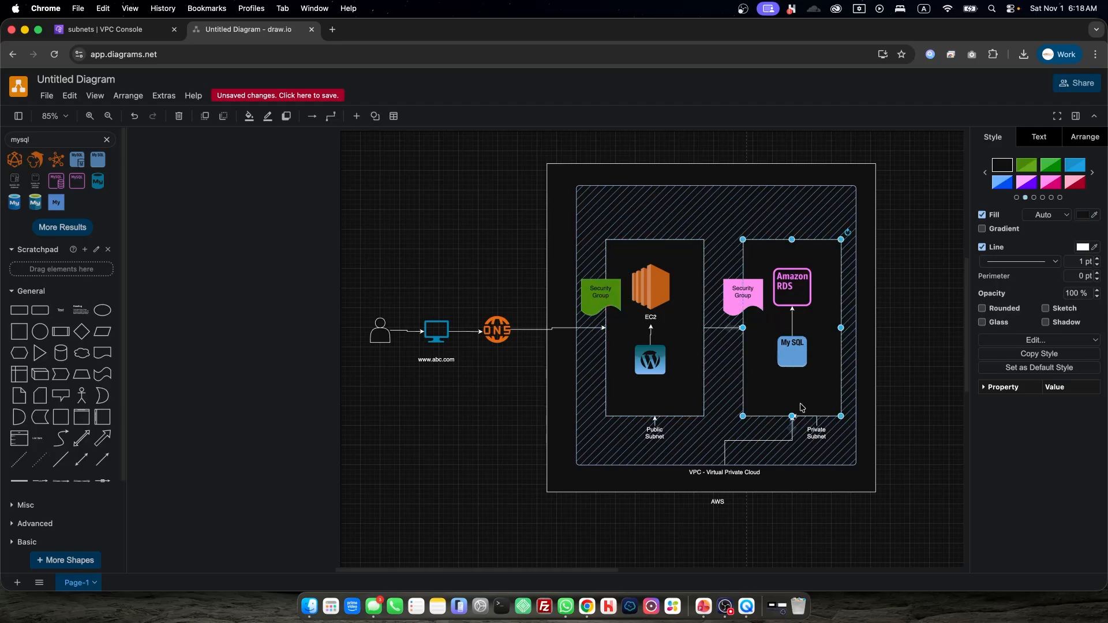
{"action": "left_click", "coordinate": [732, 289]}
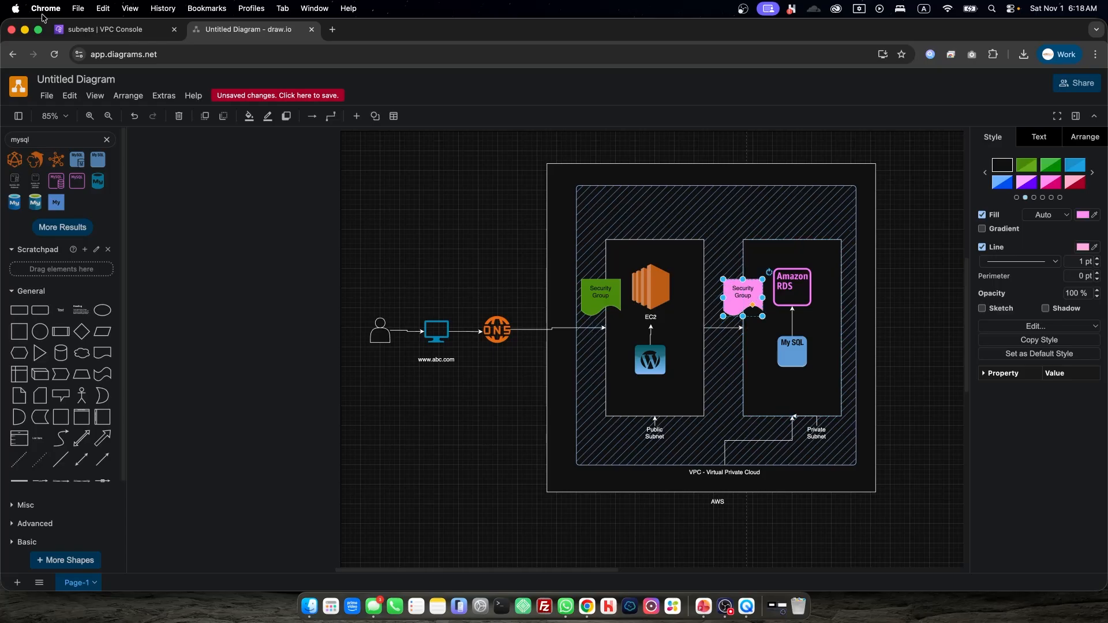
Switch back to the AWS console, look at the EC2 home page and reopen the VPC dashboard
{"action": "left_click", "coordinate": [88, 30]}
{"action": "scroll", "coordinate": [104, 202], "scroll_direction": "up", "scroll_amount": 4}
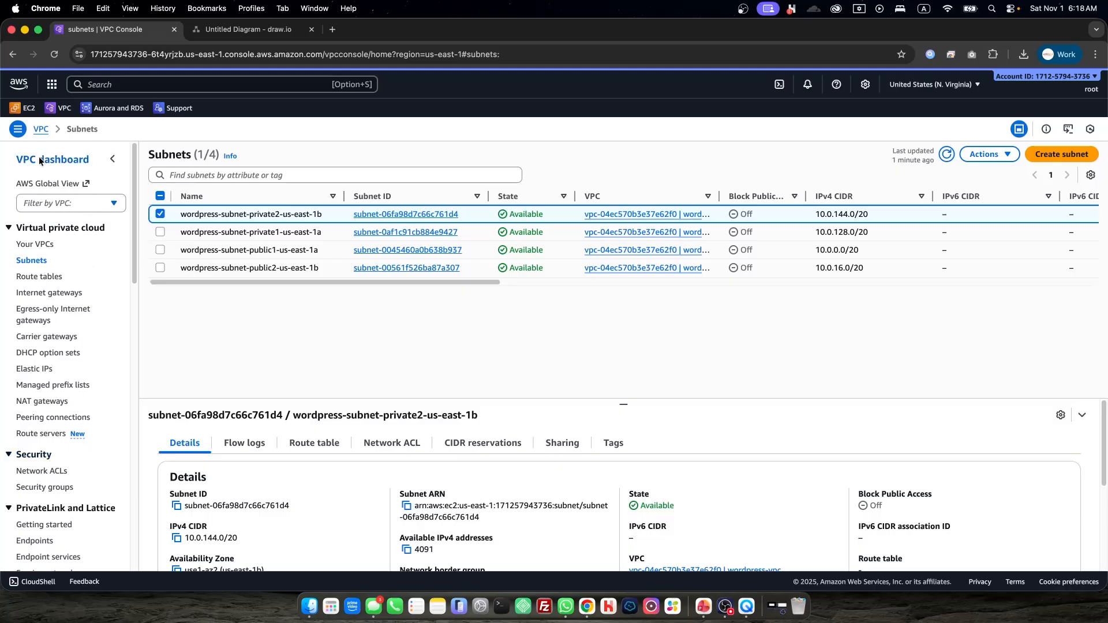
{"action": "left_click", "coordinate": [30, 111]}
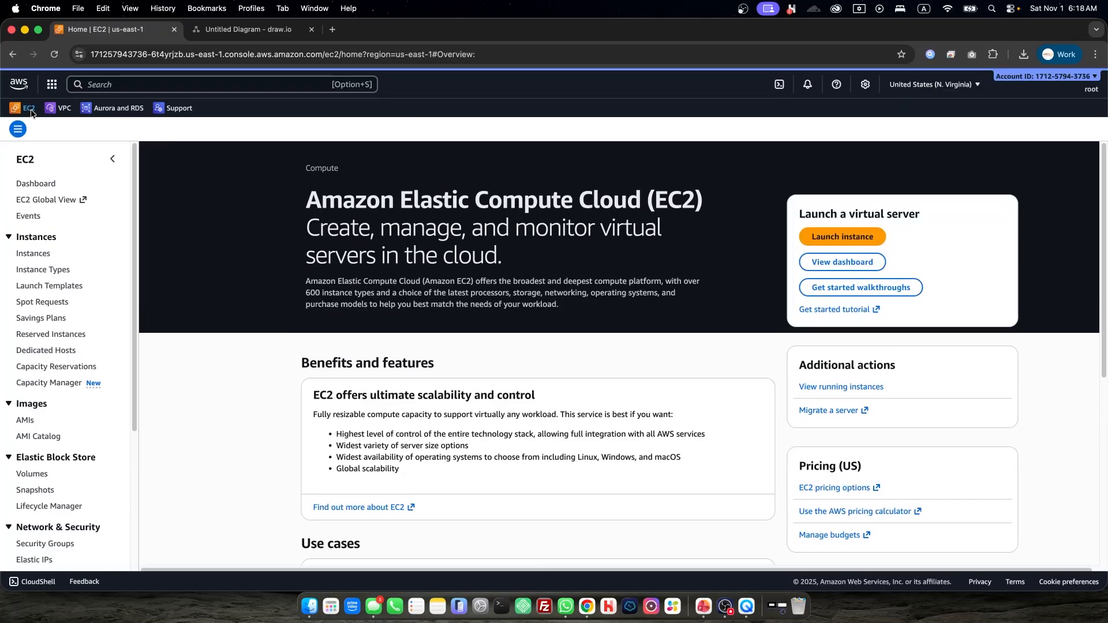
{"action": "left_click", "coordinate": [56, 110]}
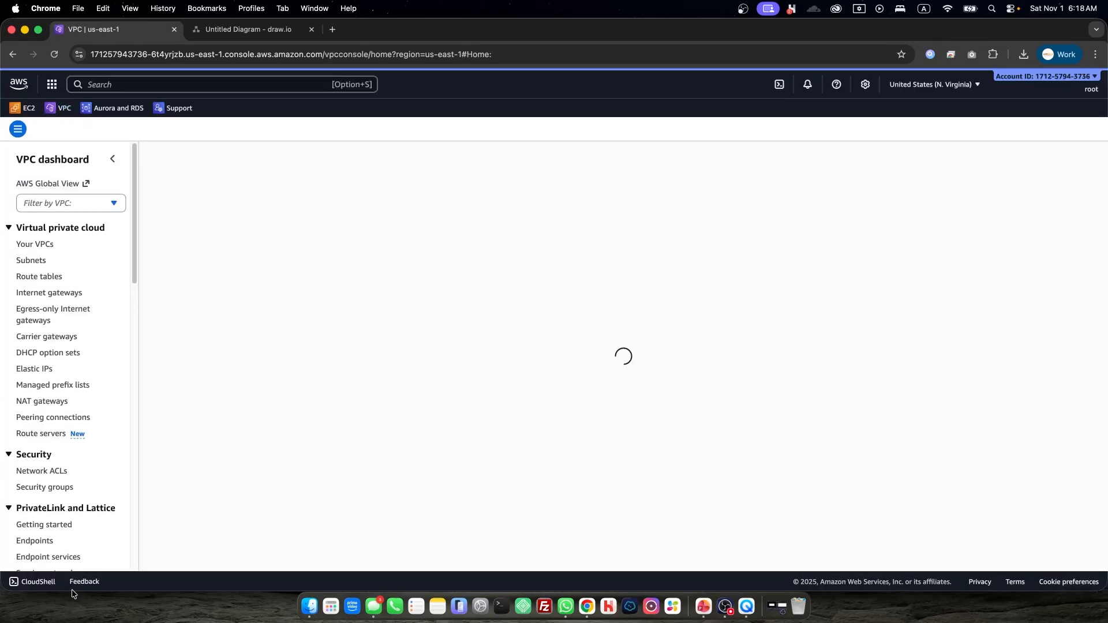
Start creating a new security group and name it Wordpress-EC2-Security-Group
{"action": "left_click", "coordinate": [46, 487]}
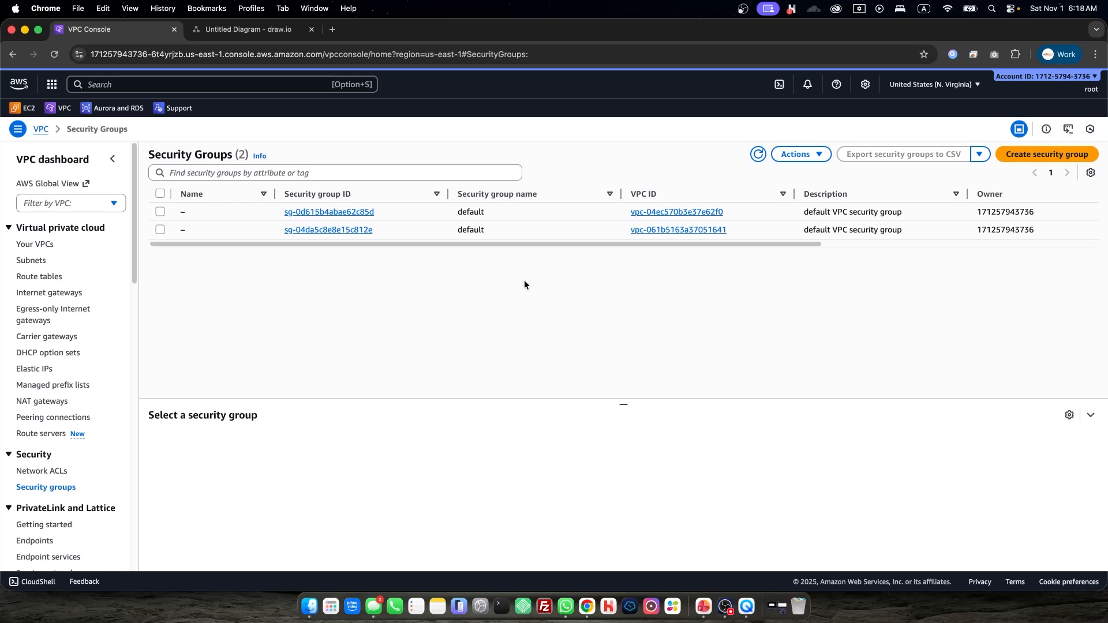
{"action": "left_click", "coordinate": [1023, 154]}
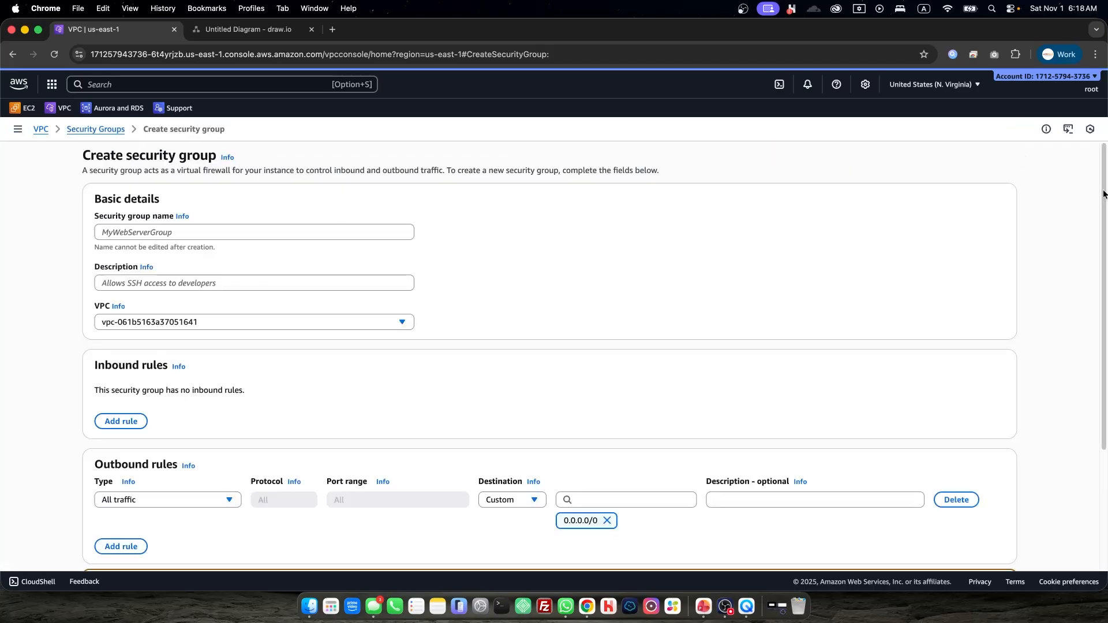
{"action": "left_click", "coordinate": [229, 235]}
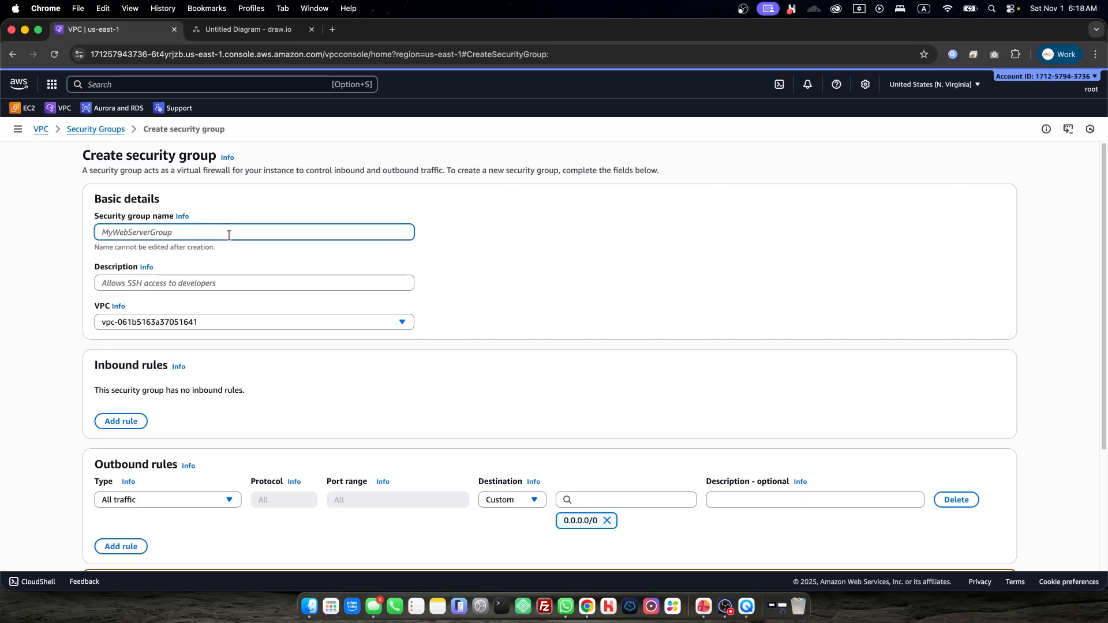
{"action": "type", "text": "Wordpress-EC2-Security-Group"}
Enter the description "Security Group for Wordpress EC2 instance" and assign the group to wordpress-vpc
{"action": "left_click", "coordinate": [256, 285]}
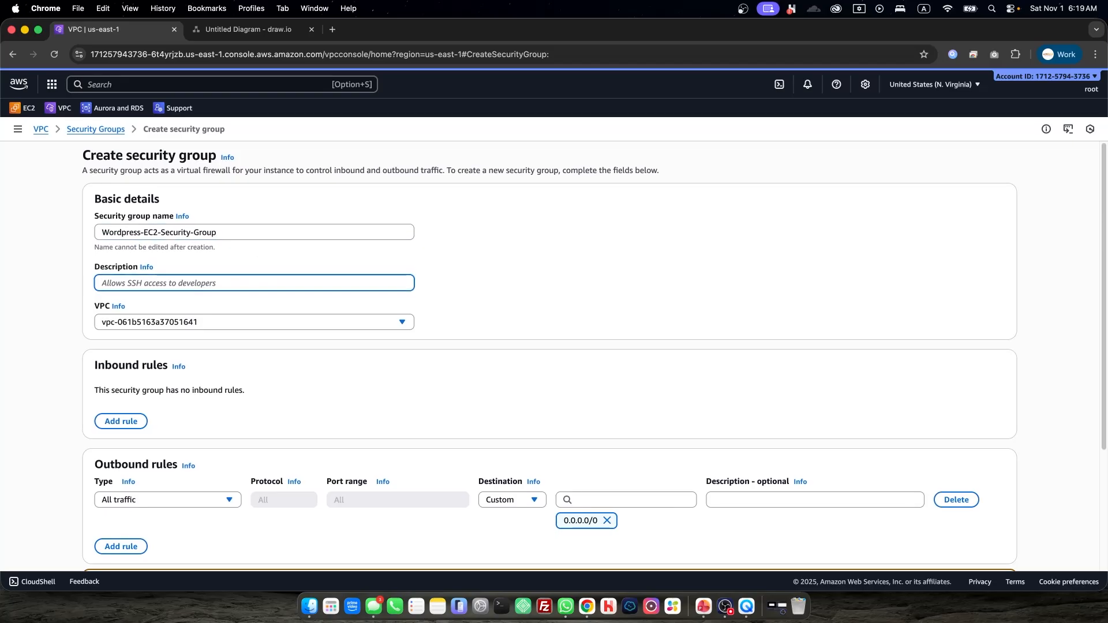
{"action": "type", "text": "Security Groiu"}
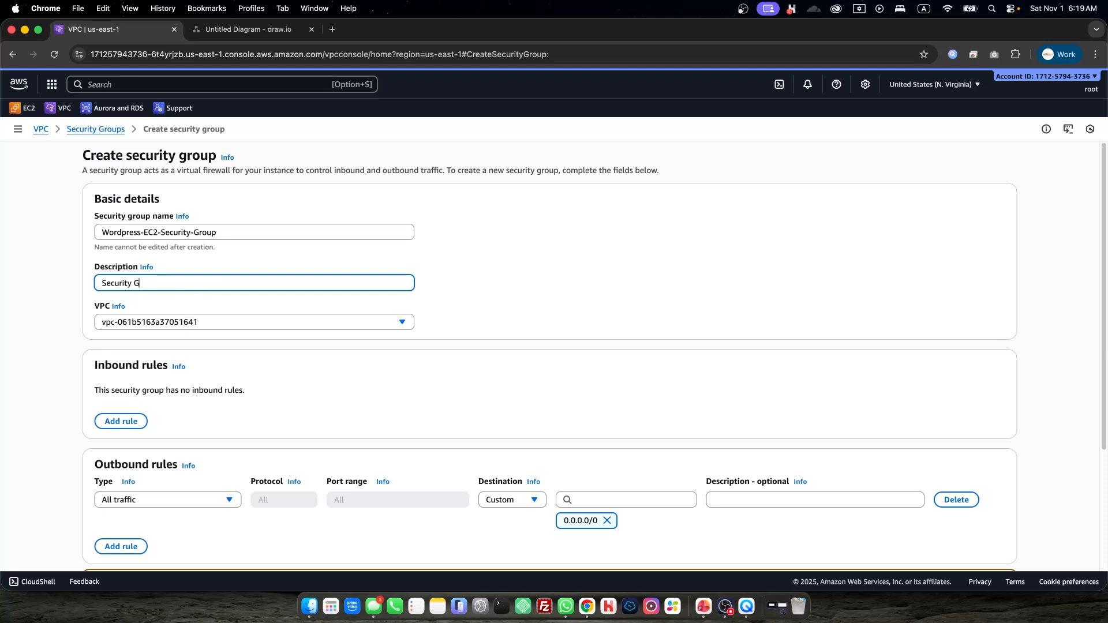
{"action": "key", "text": "BackSpace"}
{"action": "key", "text": "BackSpace"}
{"action": "key", "text": "BackSpace"}
{"action": "type", "text": "oup for Wordpress EC2 instance"}
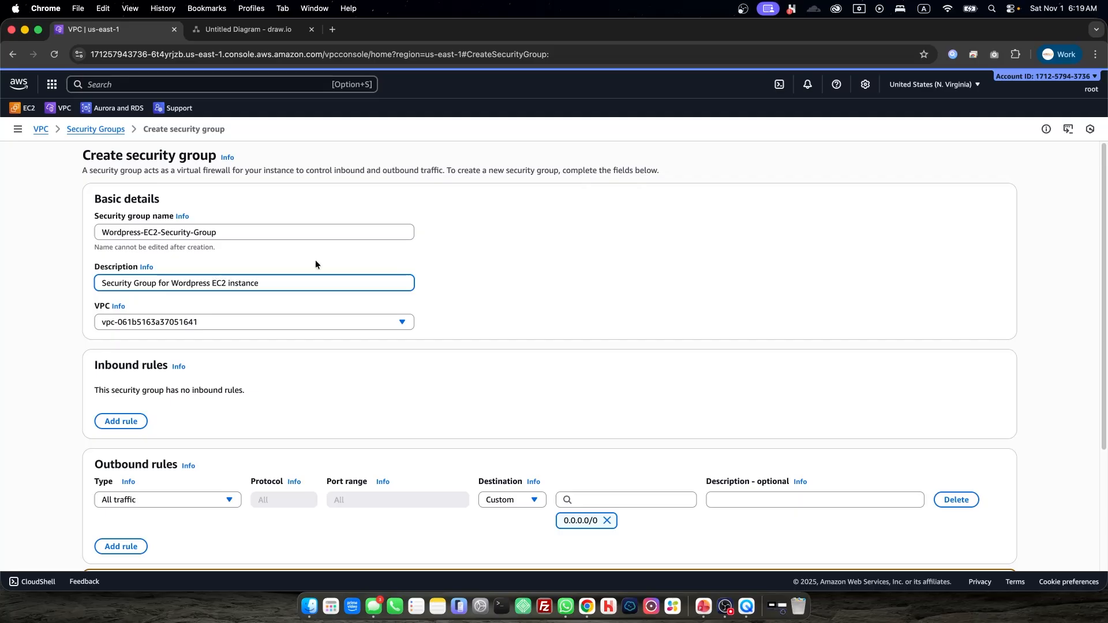
{"action": "left_click", "coordinate": [143, 326]}
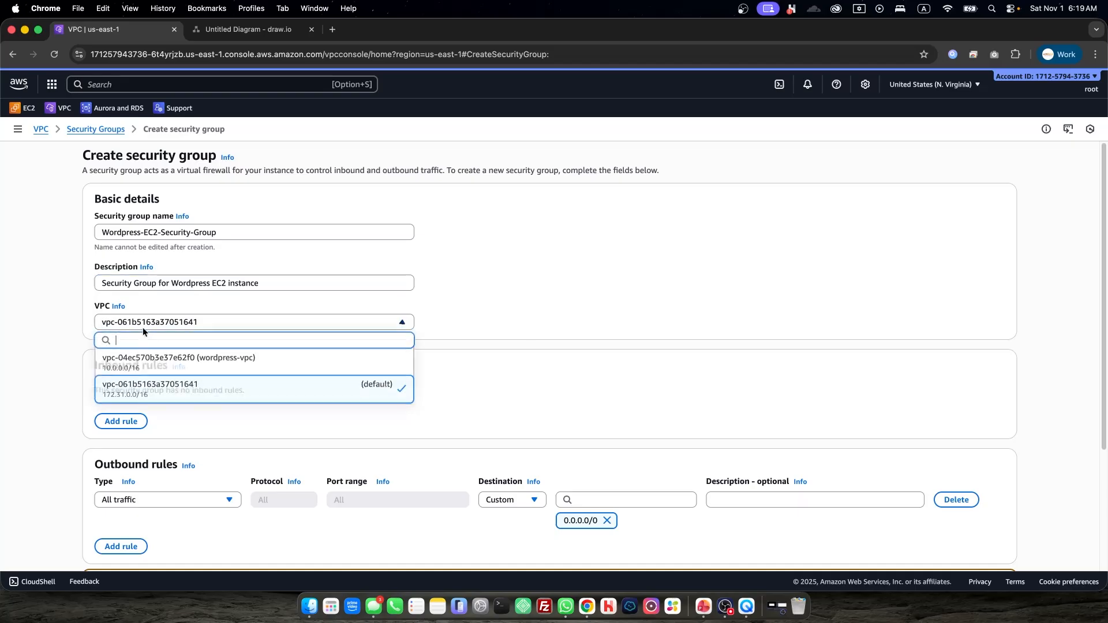
{"action": "left_click", "coordinate": [158, 359]}
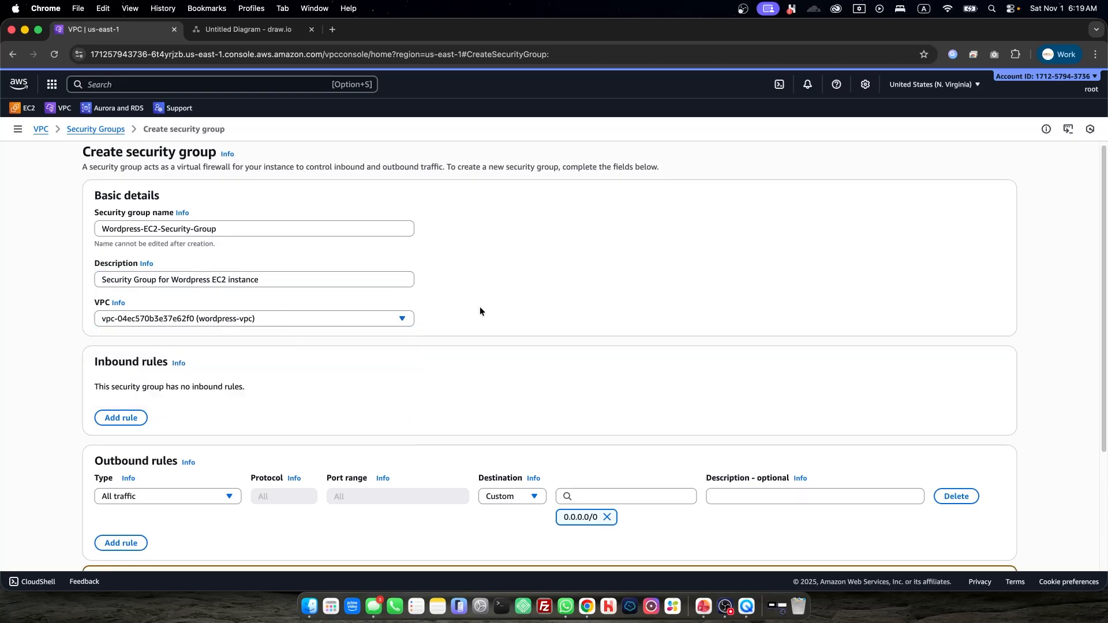
Add an inbound HTTP rule with the source set to Anywhere-IPv4
{"action": "scroll", "coordinate": [482, 306], "scroll_direction": "down", "scroll_amount": 4}
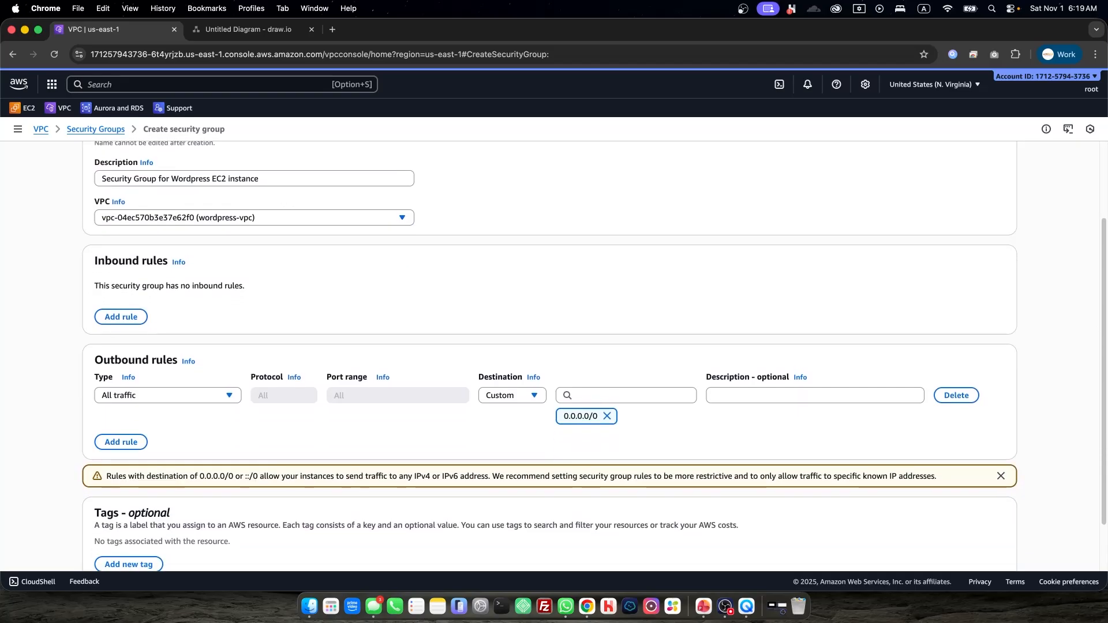
{"action": "left_click", "coordinate": [132, 321]}
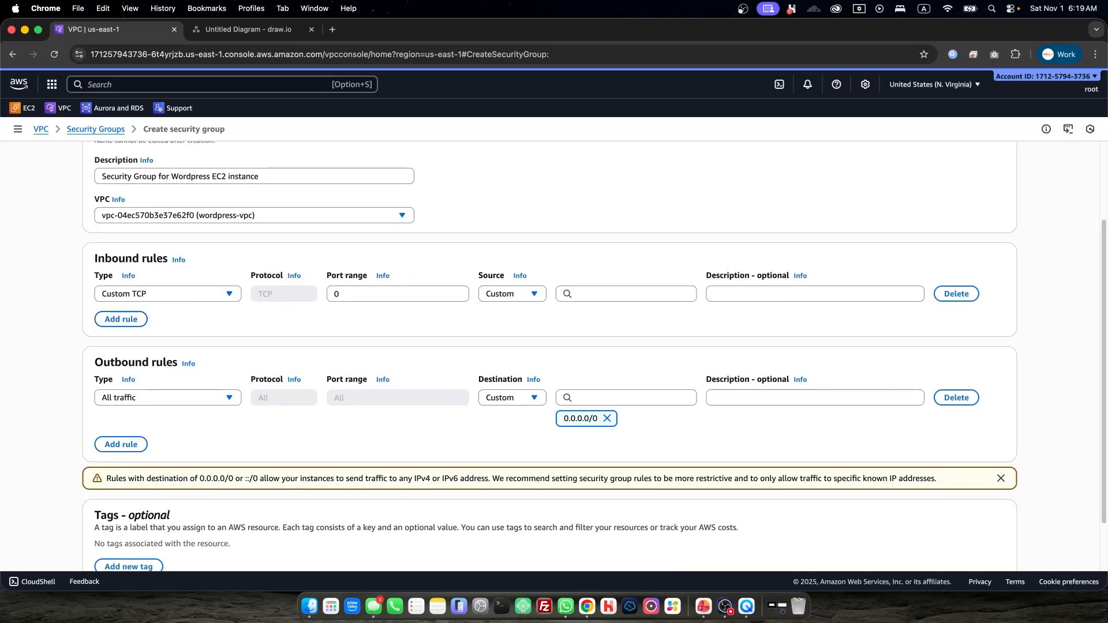
{"action": "left_click", "coordinate": [168, 295]}
{"action": "type", "text": "htt"}
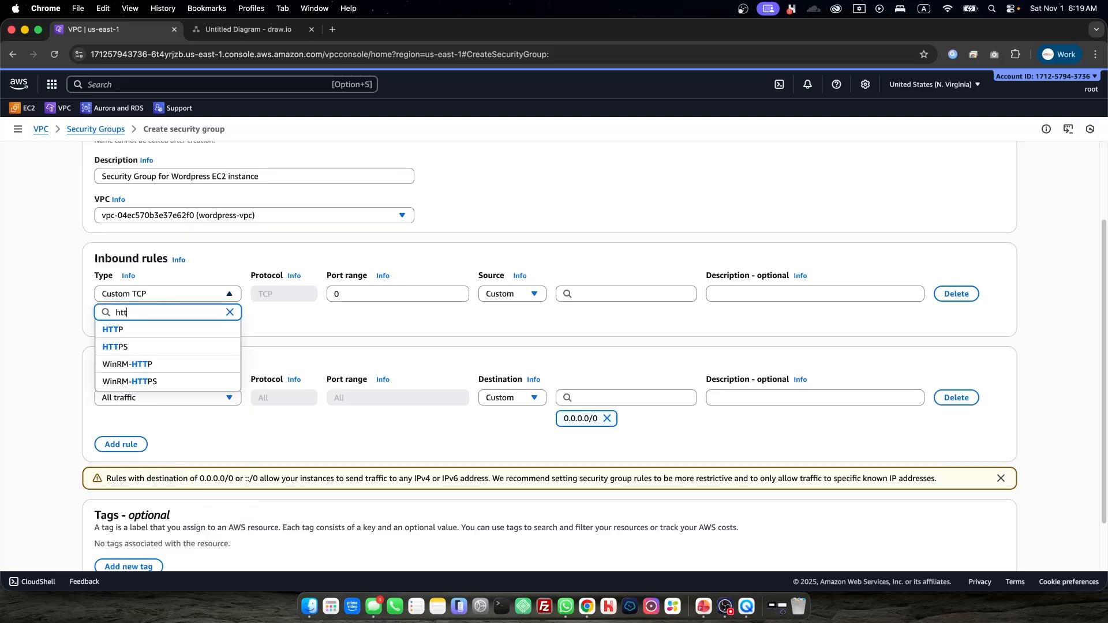
{"action": "left_click", "coordinate": [135, 329]}
{"action": "scroll", "coordinate": [227, 346], "scroll_direction": "up", "scroll_amount": 1}
{"action": "left_click", "coordinate": [515, 327]}
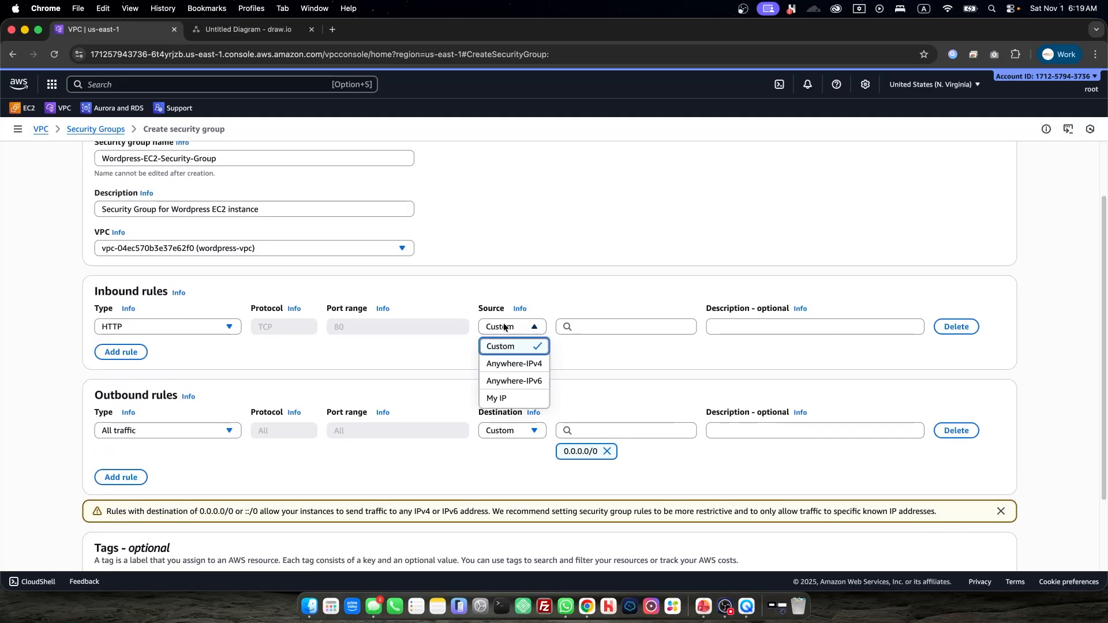
{"action": "left_click", "coordinate": [512, 367]}
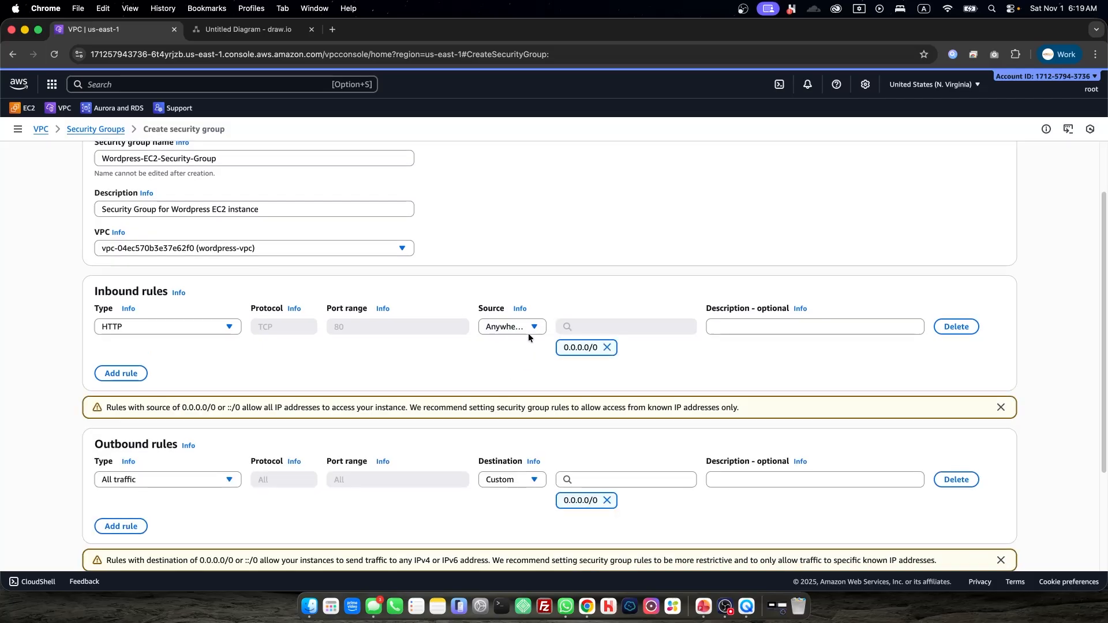
Describe the inbound HTTP rule as "HTTP Web traffic"
{"action": "left_click", "coordinate": [487, 326]}
{"action": "left_click", "coordinate": [540, 288]}
{"action": "left_click", "coordinate": [844, 333]}
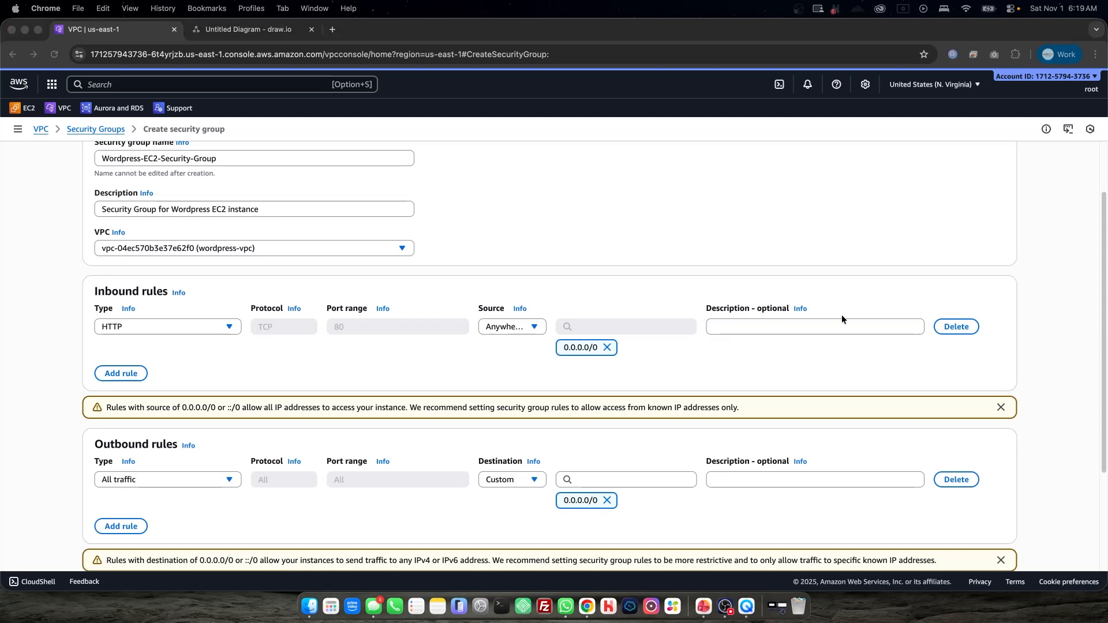
{"action": "left_click", "coordinate": [818, 328]}
{"action": "type", "text": "HTTP Web traffic"}
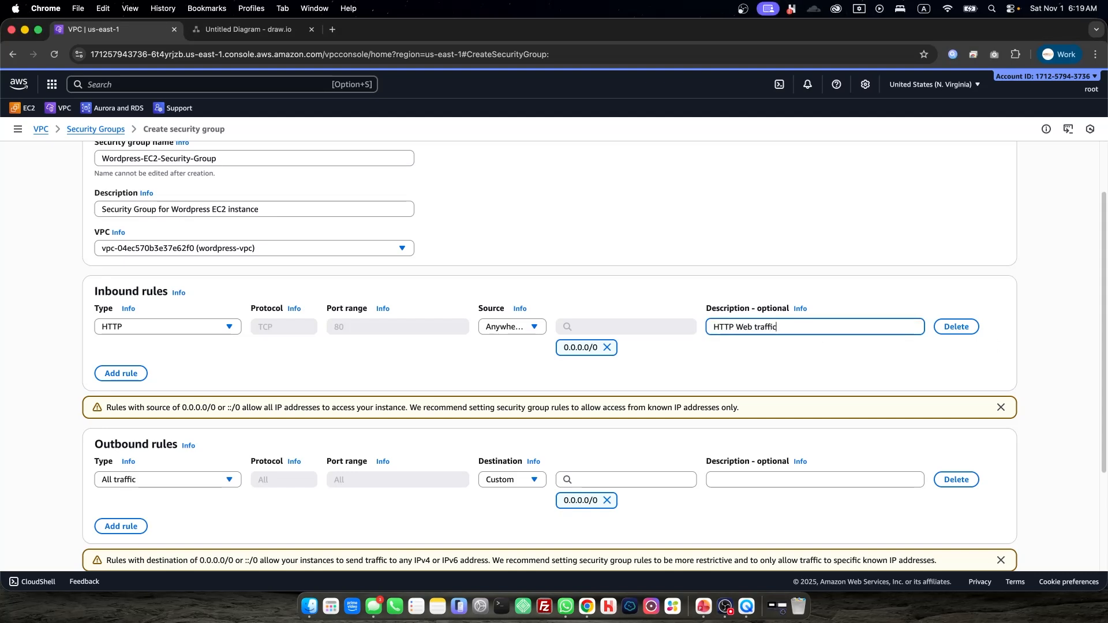
Add an inbound HTTPS rule from Anywhere-IPv4 with the description "HTTPS Web Traffic"
{"action": "left_click", "coordinate": [132, 374]}
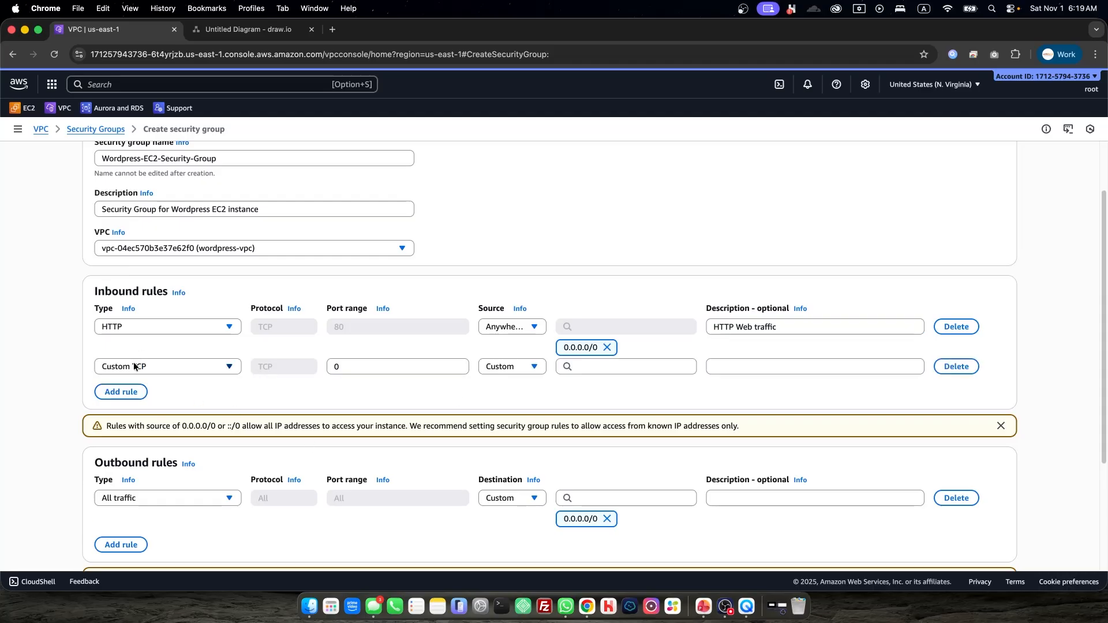
{"action": "left_click", "coordinate": [135, 367]}
{"action": "type", "text": "https"}
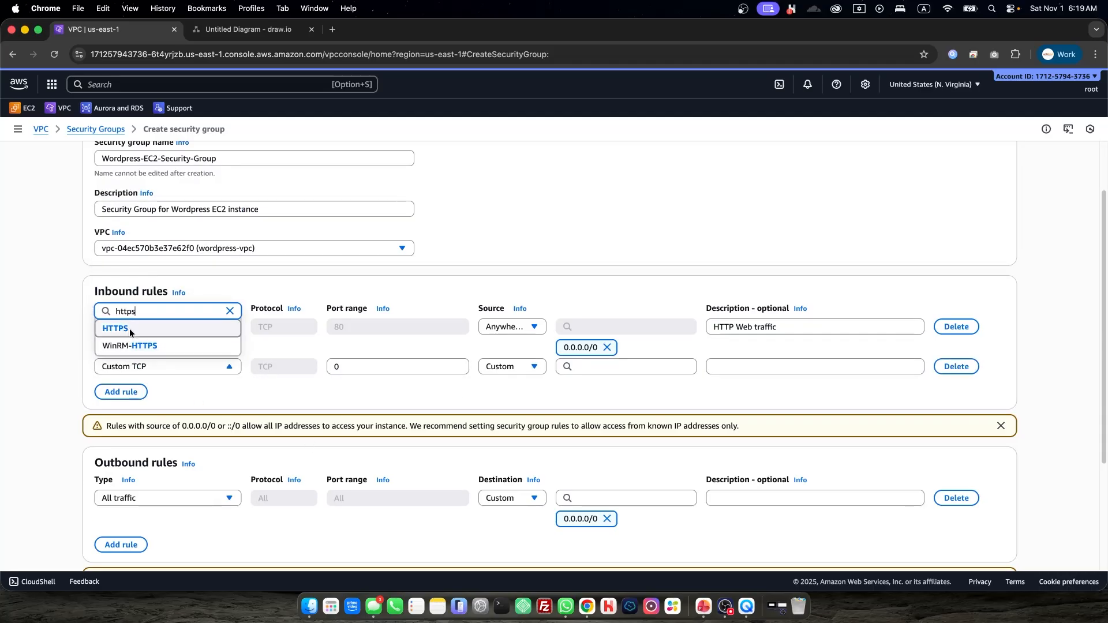
{"action": "left_click", "coordinate": [130, 328]}
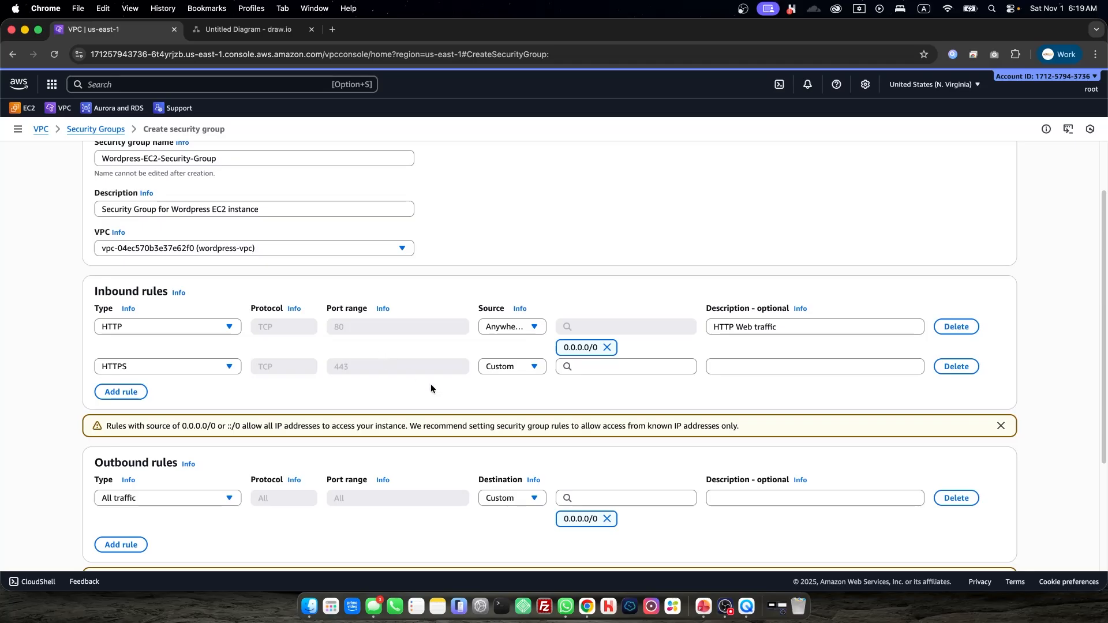
{"action": "left_click", "coordinate": [528, 366]}
{"action": "left_click", "coordinate": [517, 403]}
{"action": "scroll", "coordinate": [554, 392], "scroll_direction": "down", "scroll_amount": 1}
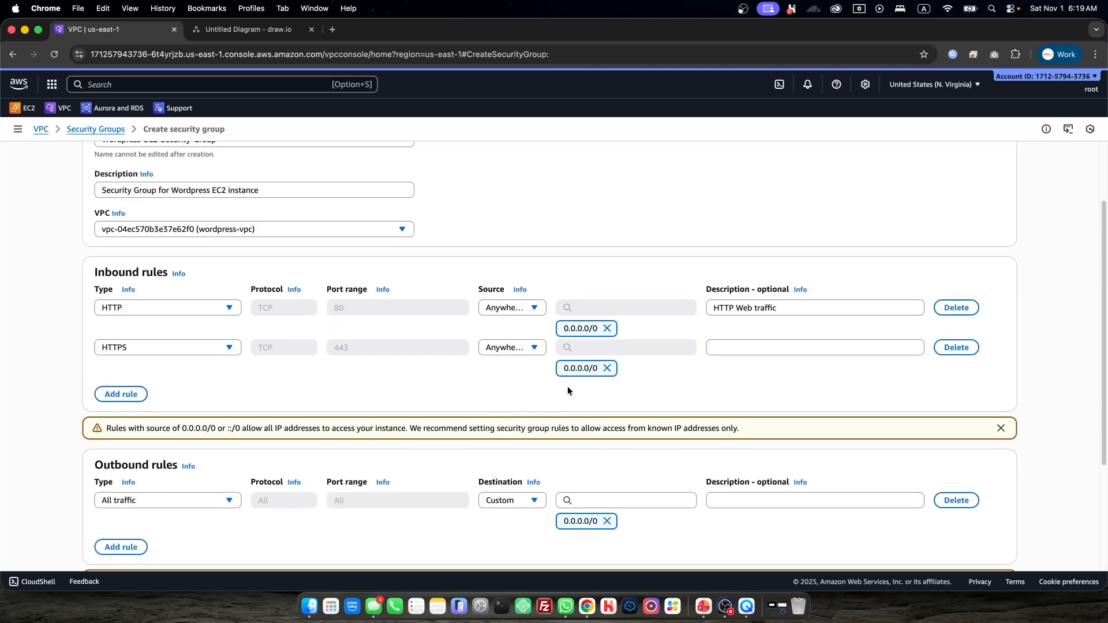
{"action": "left_click", "coordinate": [767, 328]}
{"action": "type", "text": "H"}
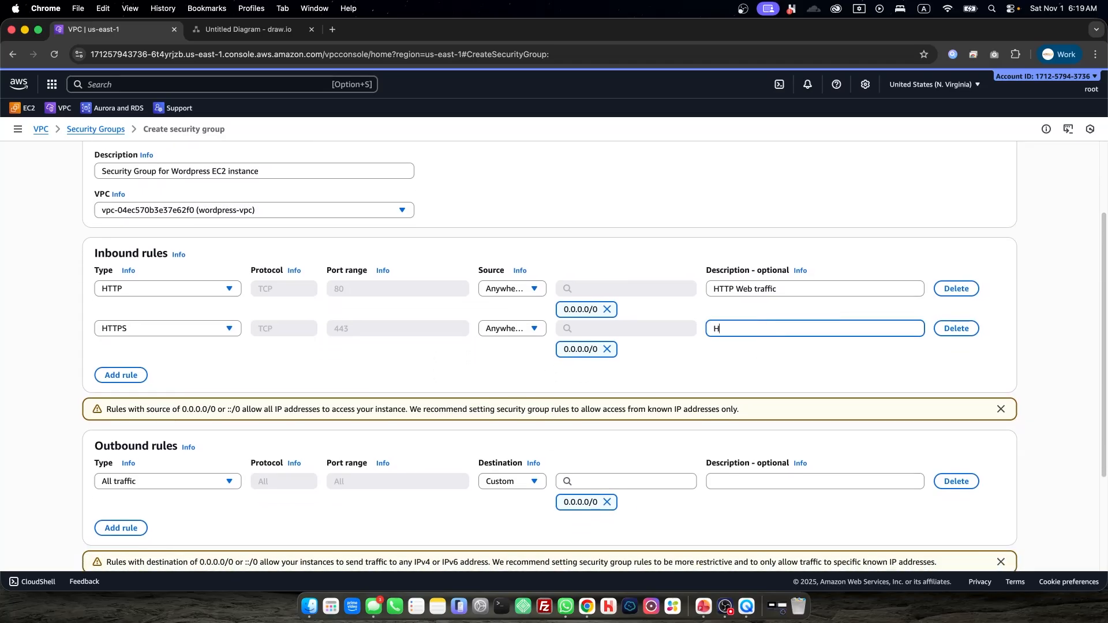
{"action": "type", "text": "TTPS Web Traffic"}
Add an inbound SSH rule with source 0.0.0.0/0 and the description "SSH access"
{"action": "left_click", "coordinate": [131, 377]}
{"action": "left_click", "coordinate": [144, 368]}
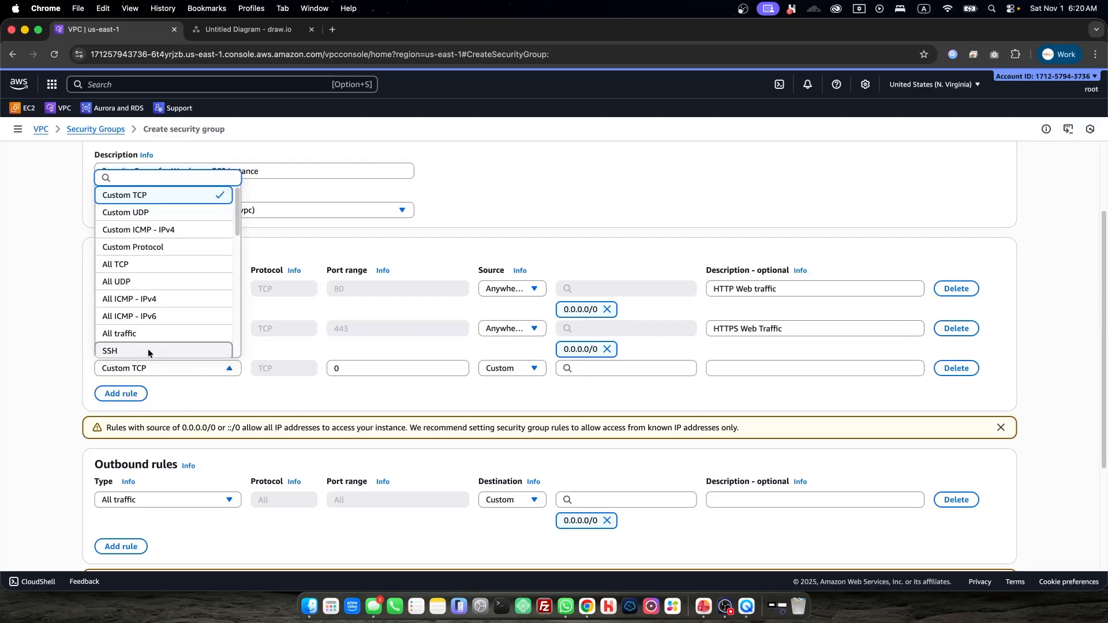
{"action": "left_click", "coordinate": [154, 350]}
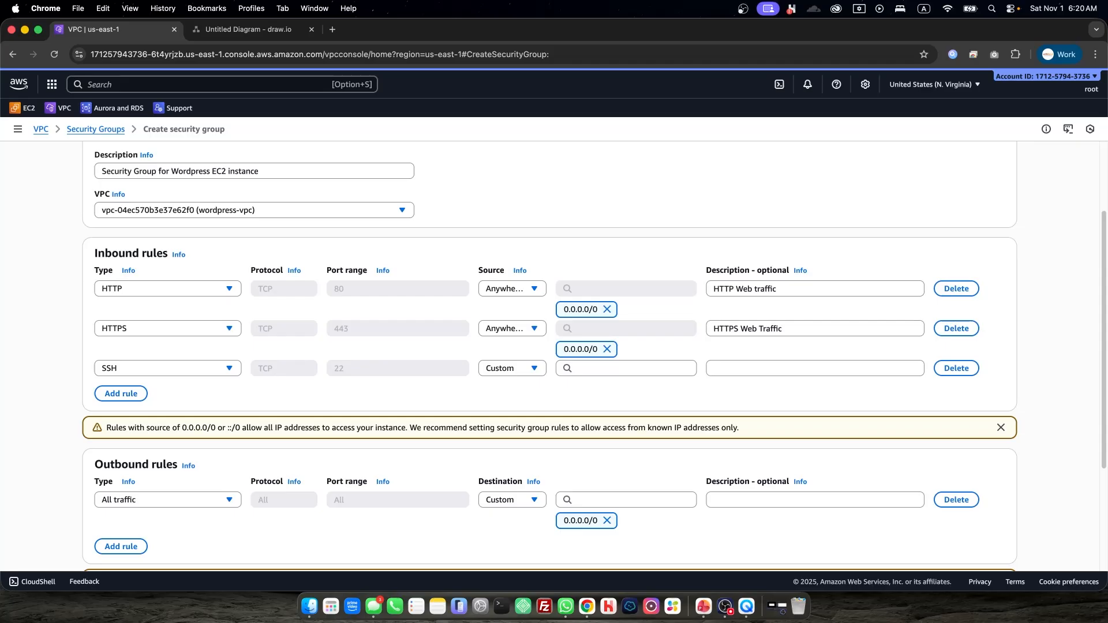
{"action": "left_click", "coordinate": [499, 369]}
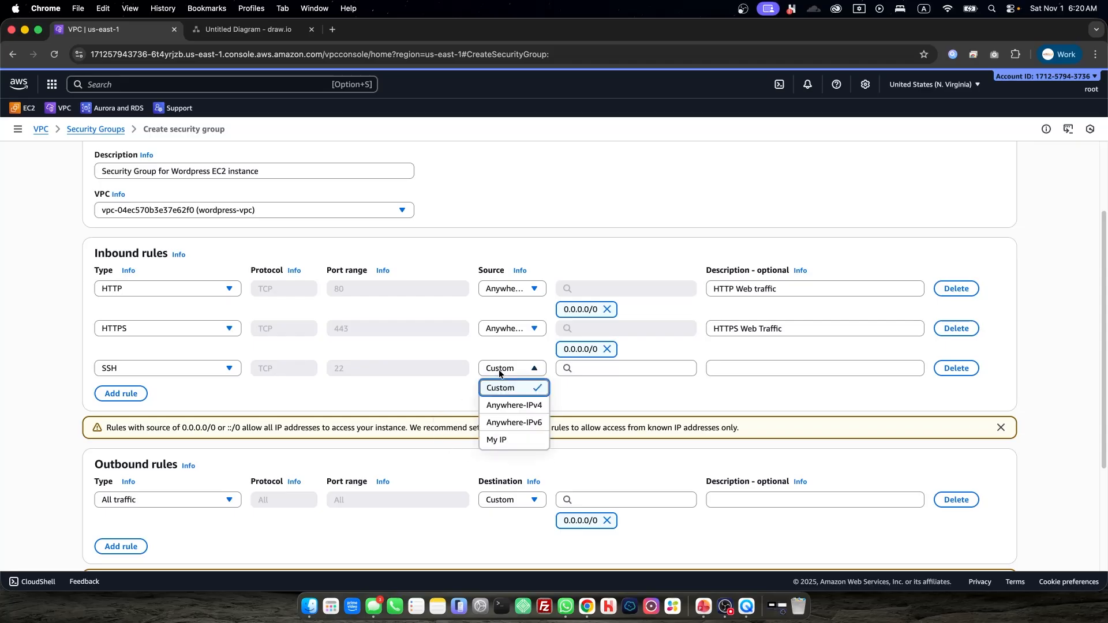
{"action": "left_click", "coordinate": [351, 383]}
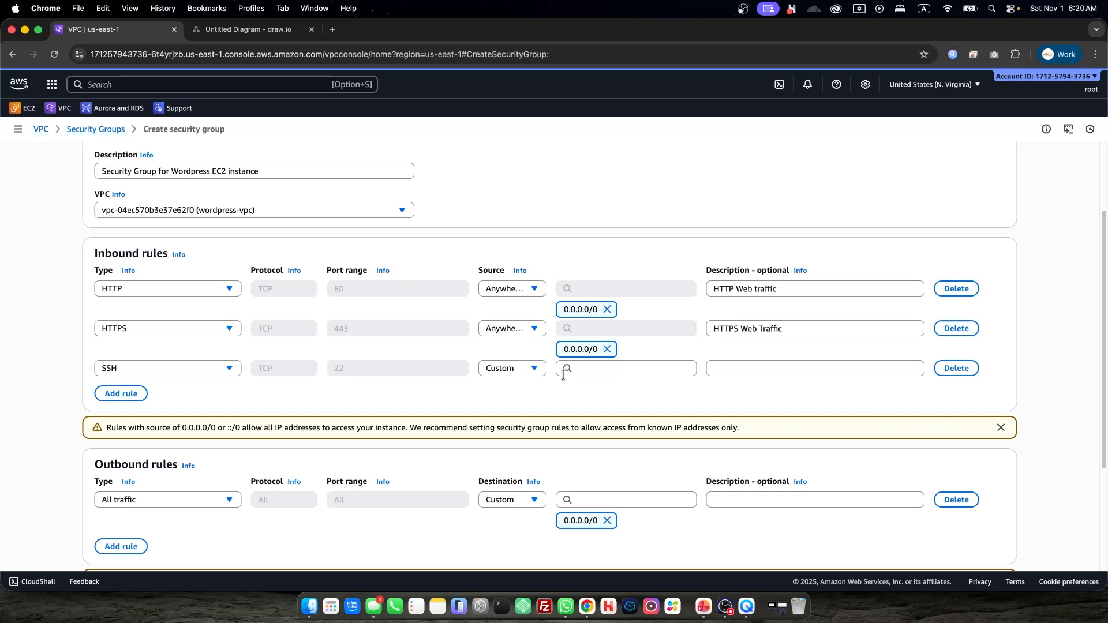
{"action": "left_click", "coordinate": [591, 371]}
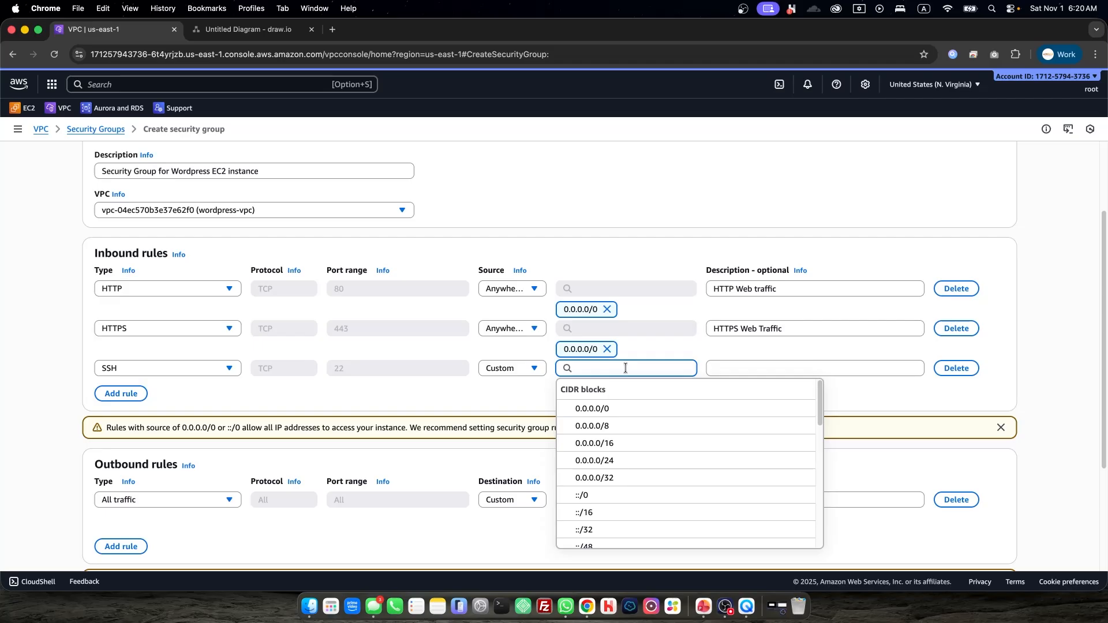
{"action": "left_click", "coordinate": [619, 407]}
{"action": "left_click", "coordinate": [737, 369]}
{"action": "type", "text": "SSH"}
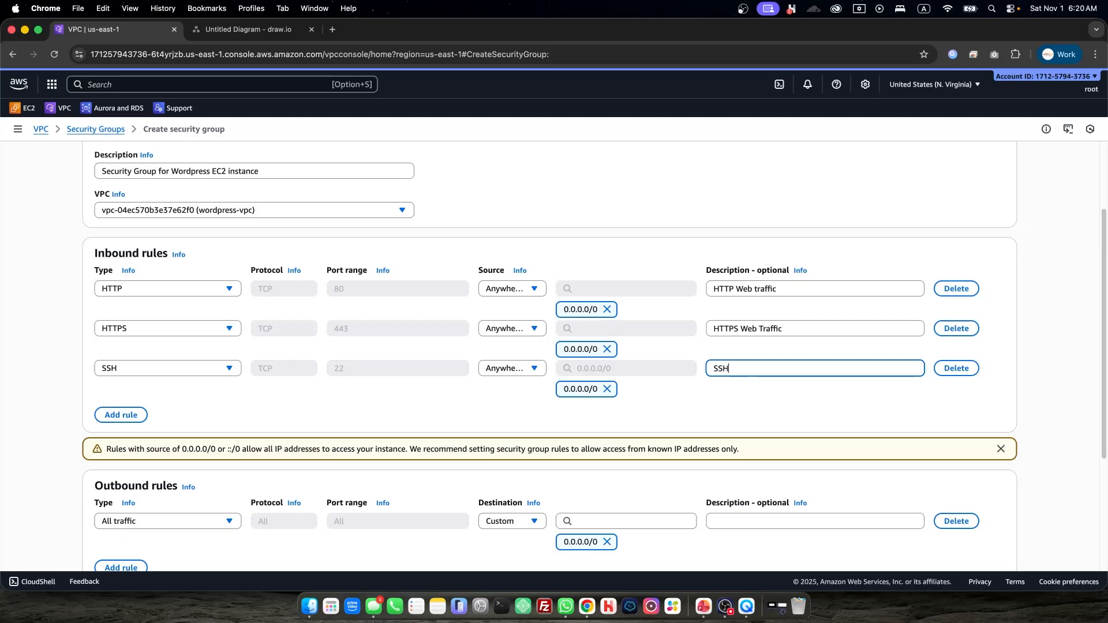
{"action": "type", "text": " access"}
Review the inbound and outbound rules and create the security group
{"action": "scroll", "coordinate": [743, 382], "scroll_direction": "down", "scroll_amount": 2}
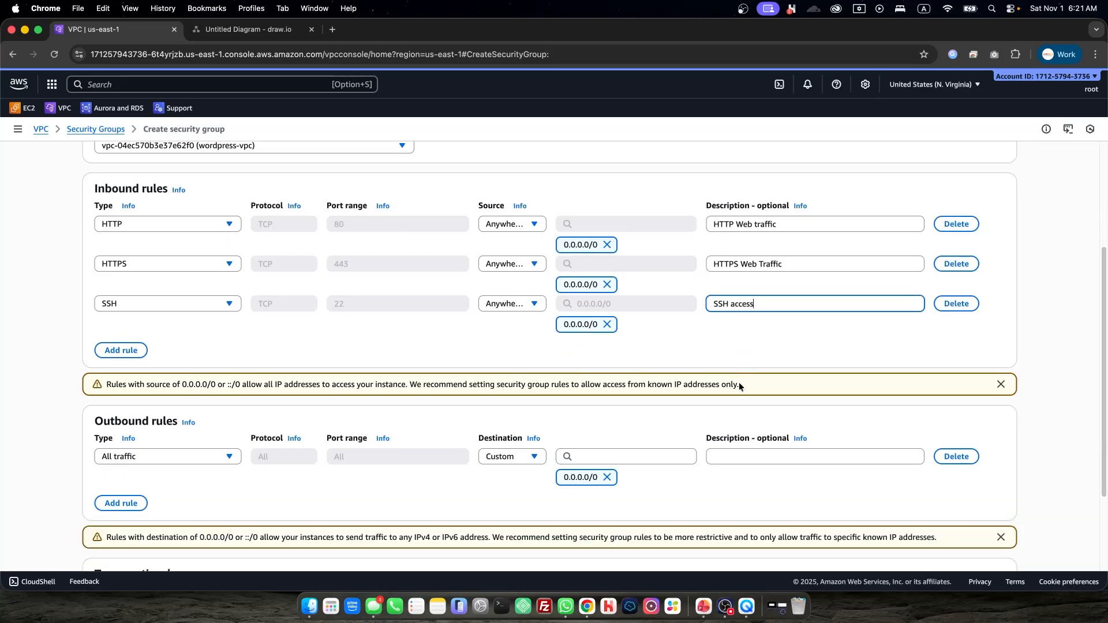
{"action": "left_click", "coordinate": [677, 349]}
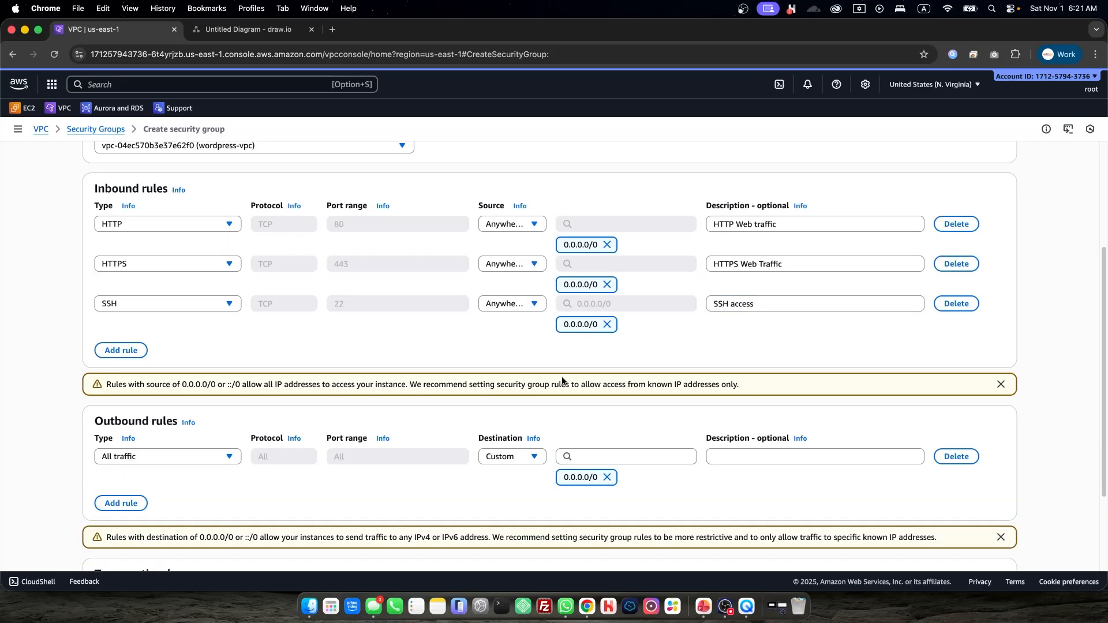
{"action": "scroll", "coordinate": [278, 460], "scroll_direction": "down", "scroll_amount": 2}
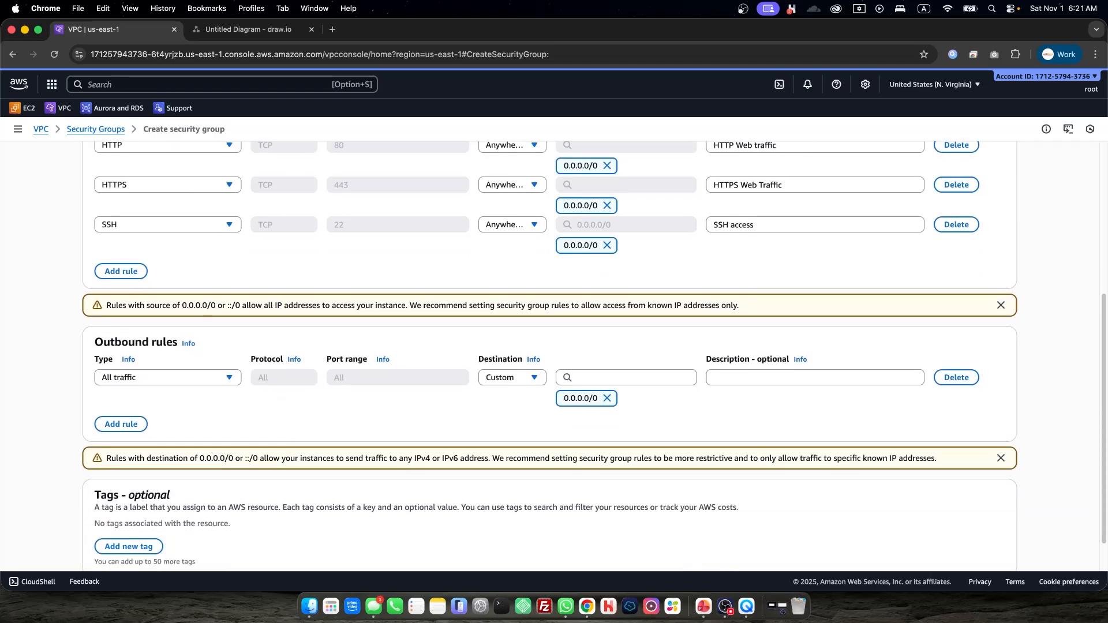
{"action": "scroll", "coordinate": [676, 383], "scroll_direction": "down", "scroll_amount": 2}
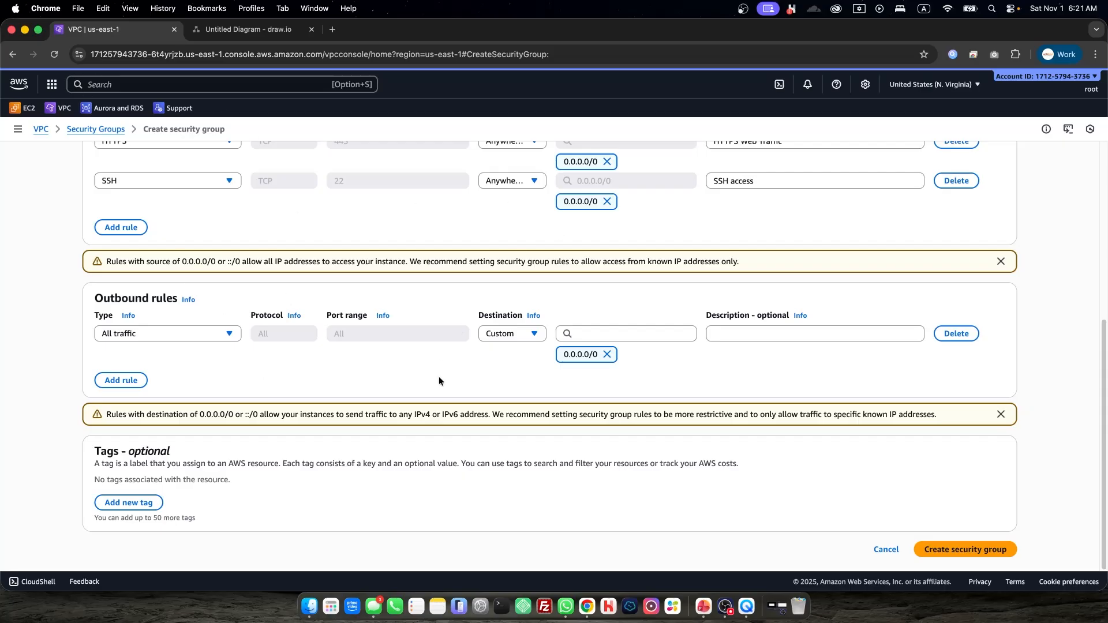
{"action": "scroll", "coordinate": [439, 369], "scroll_direction": "up", "scroll_amount": 5}
{"action": "scroll", "coordinate": [441, 366], "scroll_direction": "down", "scroll_amount": 5}
{"action": "left_click", "coordinate": [965, 549]}
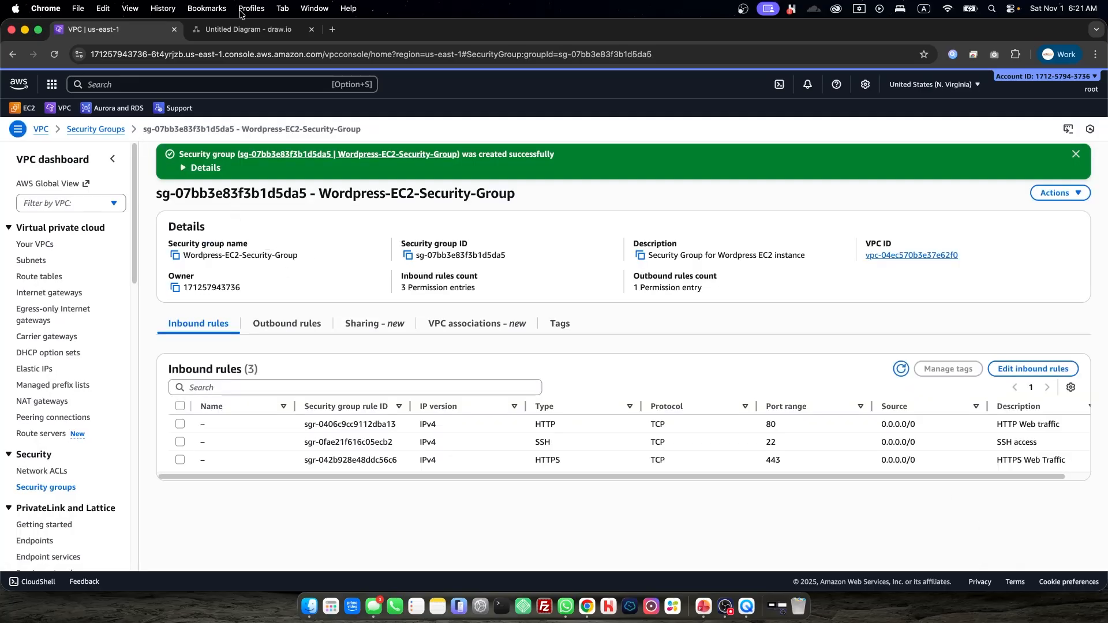
Switch to the draw.io diagram of the WordPress architecture
{"action": "left_click", "coordinate": [247, 28]}
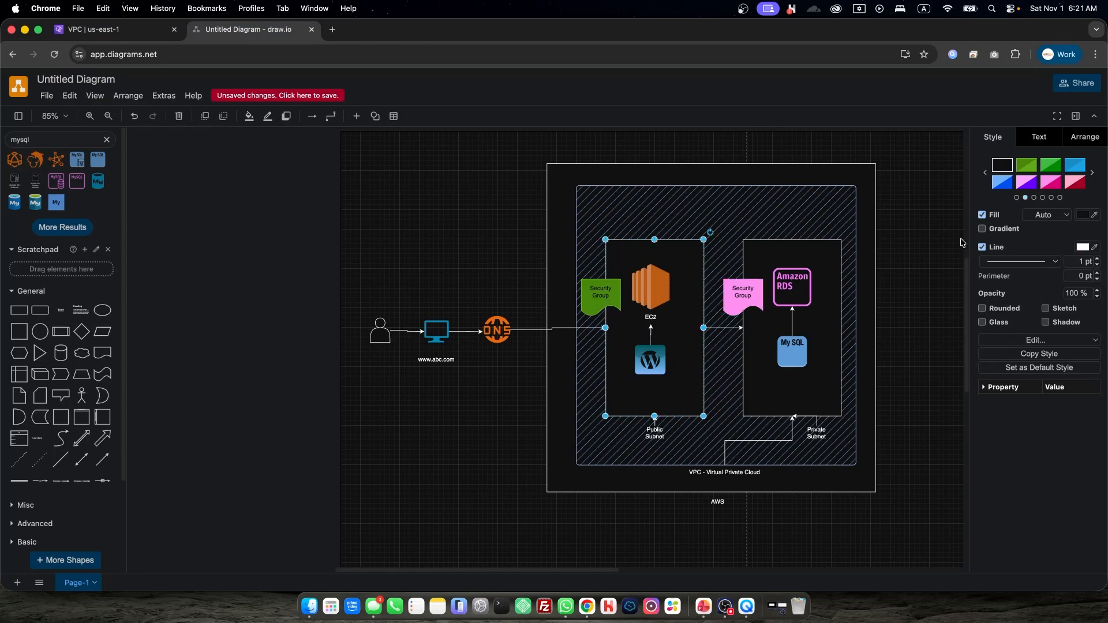
{"action": "left_click", "coordinate": [1045, 183]}
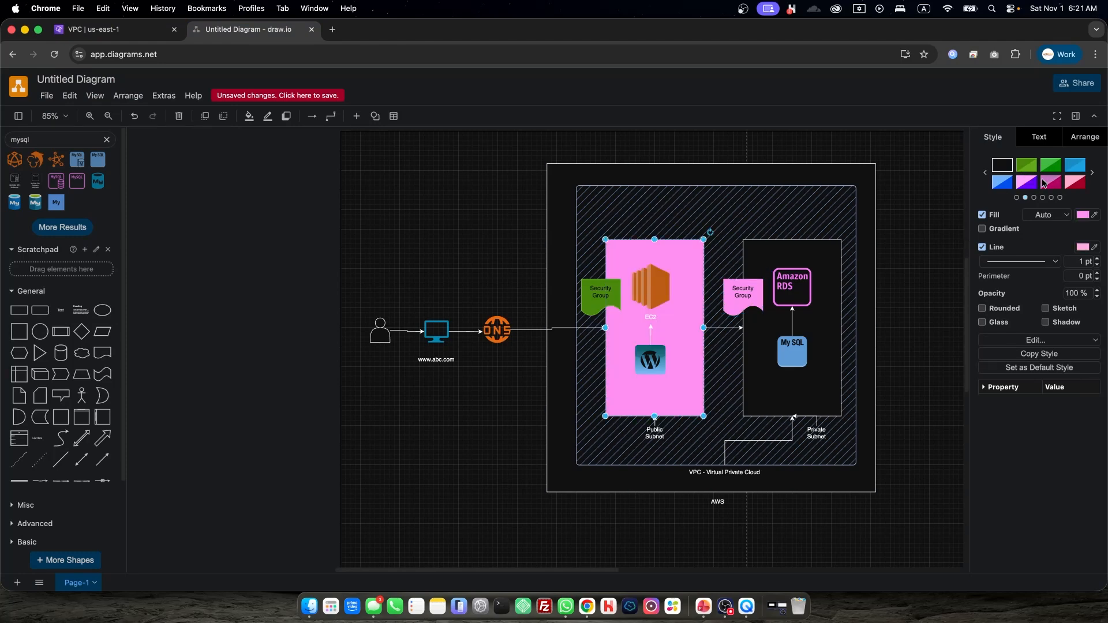
{"action": "left_click", "coordinate": [1003, 169]}
{"action": "left_click", "coordinate": [1048, 187]}
{"action": "left_click", "coordinate": [1002, 166]}
{"action": "left_click", "coordinate": [1046, 185]}
{"action": "left_click", "coordinate": [1004, 167]}
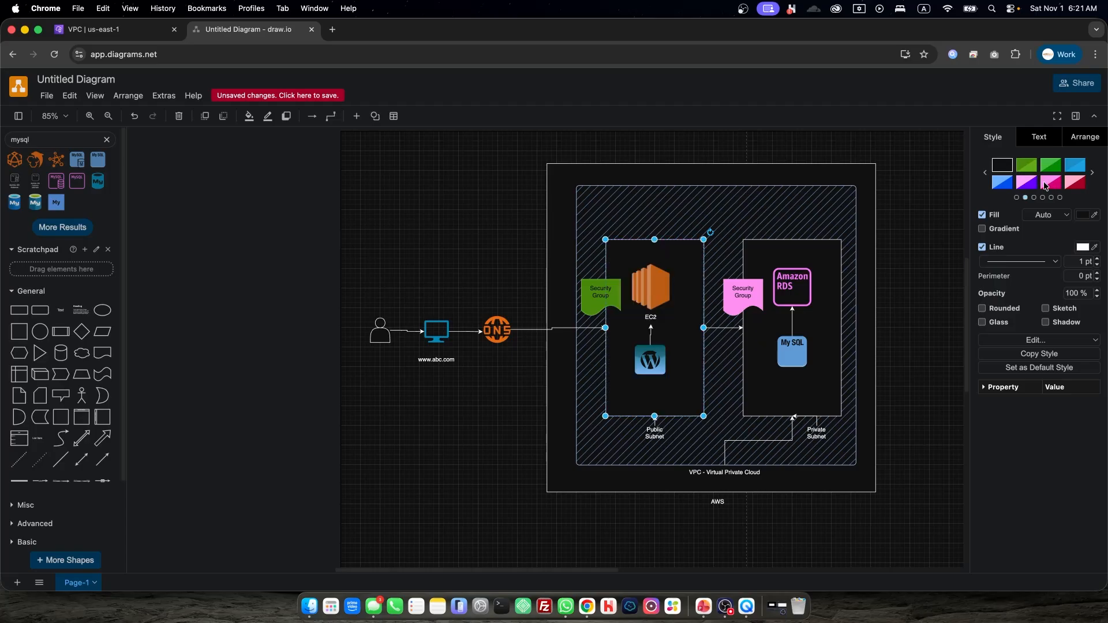
Recolor the Security Group shape beside the EC2 icon with the bright green style
{"action": "left_click", "coordinate": [600, 296]}
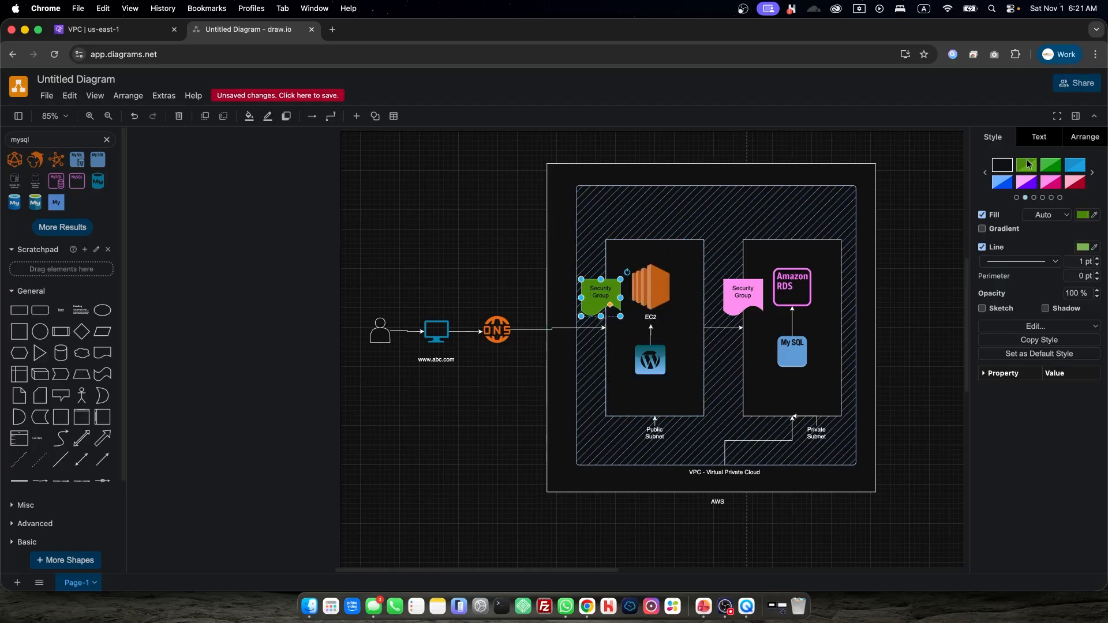
{"action": "left_click", "coordinate": [1052, 165]}
{"action": "left_click", "coordinate": [1028, 167]}
{"action": "left_click", "coordinate": [1051, 165]}
{"action": "left_click", "coordinate": [1028, 167]}
{"action": "left_click", "coordinate": [1048, 166]}
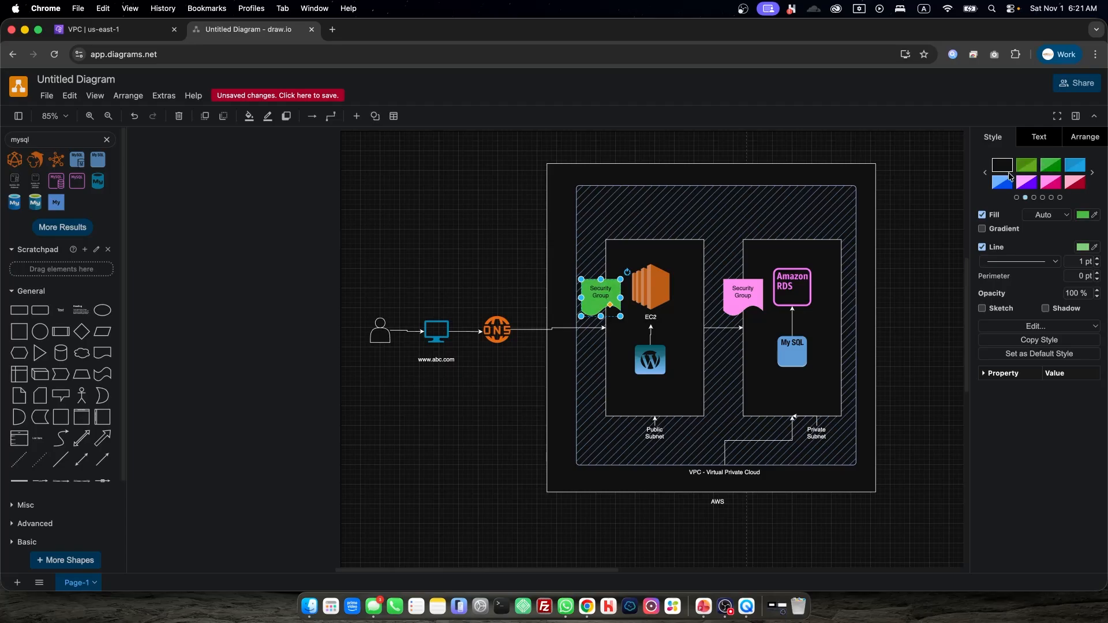
{"action": "left_click", "coordinate": [423, 150]}
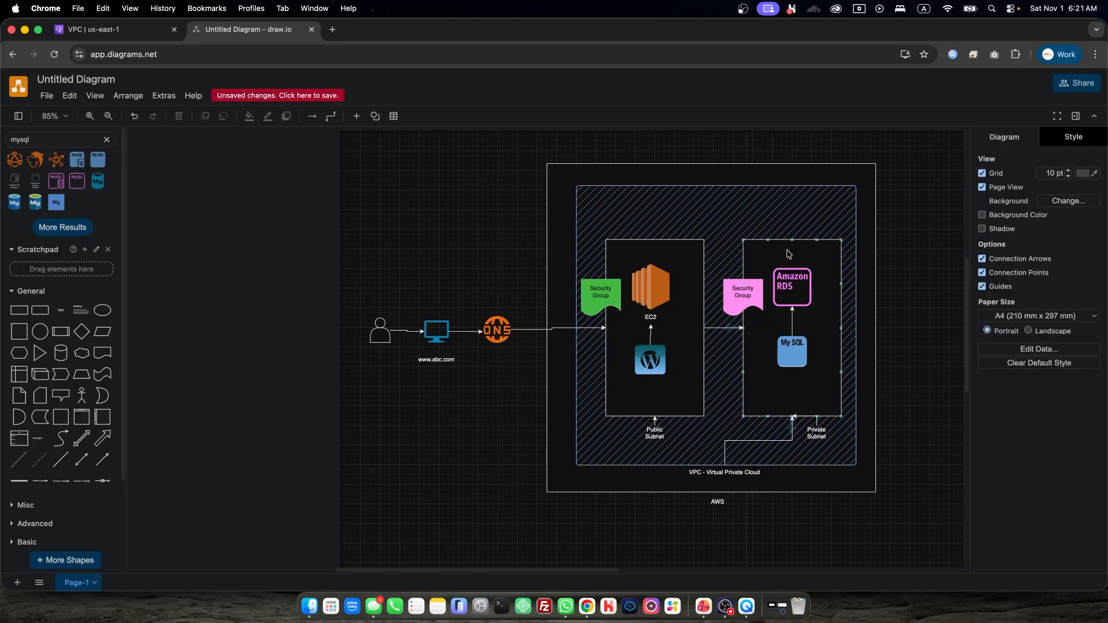
Switch to the AWS VPC console and start creating another security group from the Security Groups list
{"action": "left_click", "coordinate": [743, 291]}
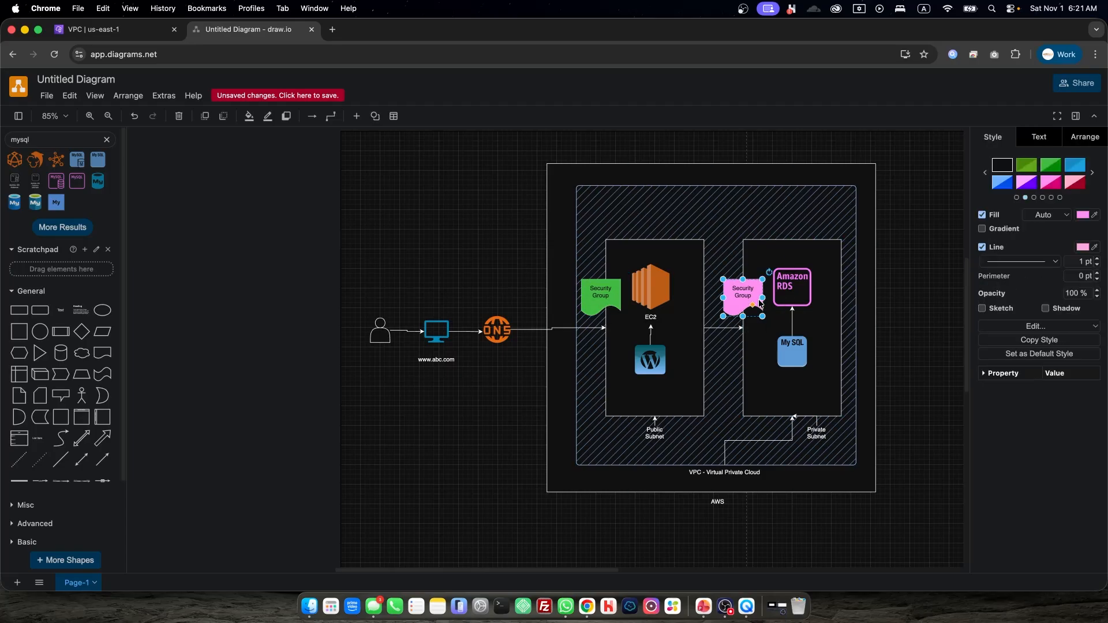
{"action": "left_click", "coordinate": [86, 30]}
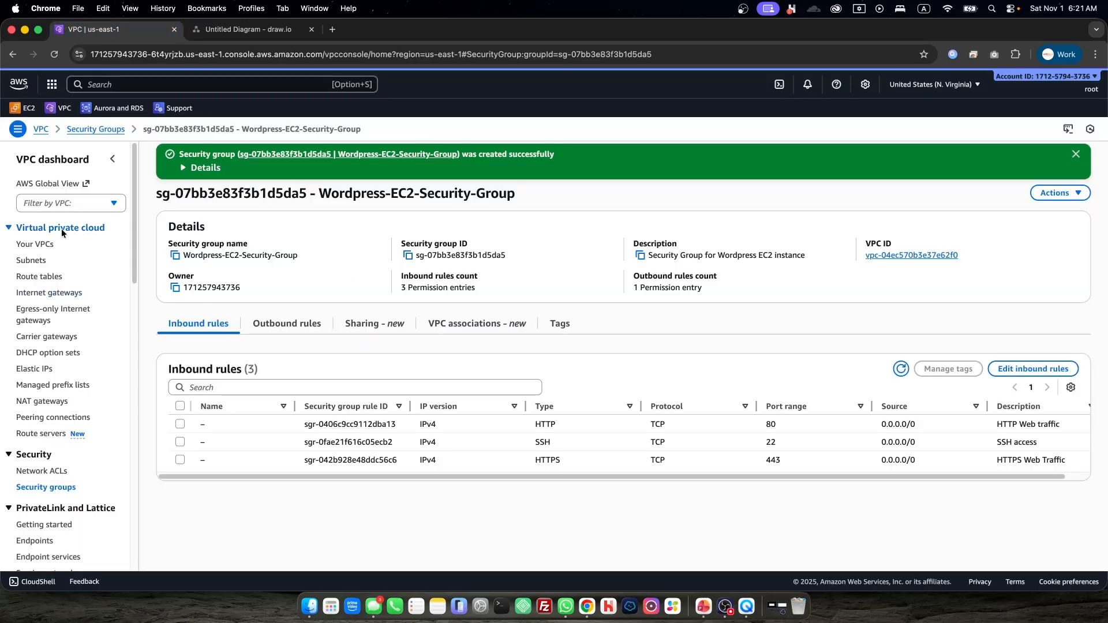
{"action": "left_click", "coordinate": [116, 130]}
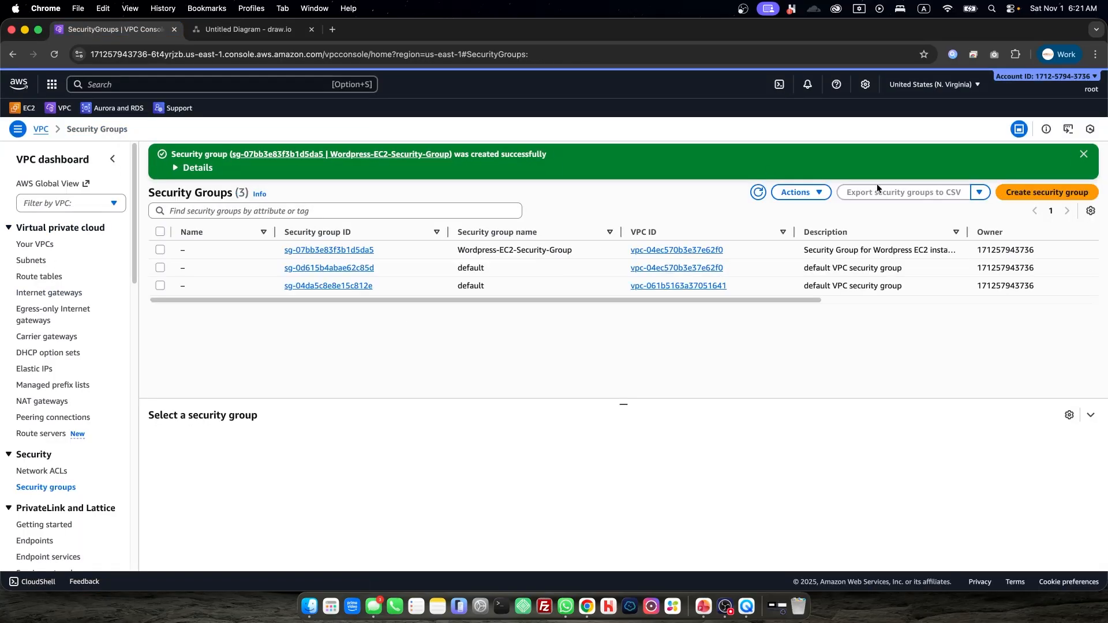
{"action": "left_click", "coordinate": [1051, 194]}
{"action": "left_click", "coordinate": [217, 232]}
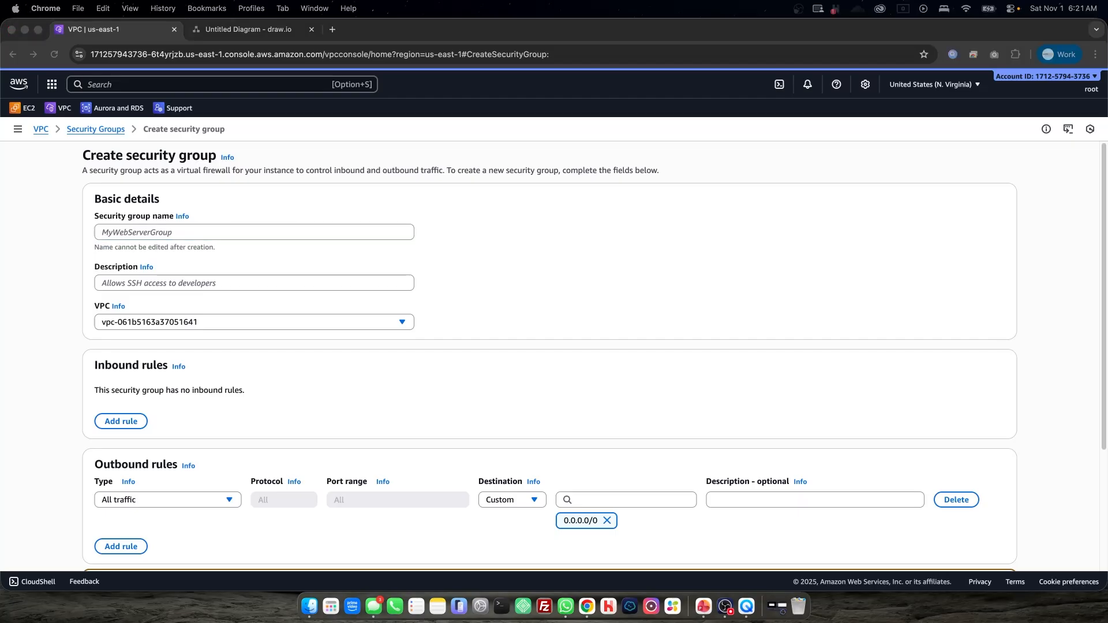
Name the security group "Wordpress-RDS-Security-Group" and describe it as "Security Group For Wordpress RDS Database"
{"action": "left_click", "coordinate": [190, 233]}
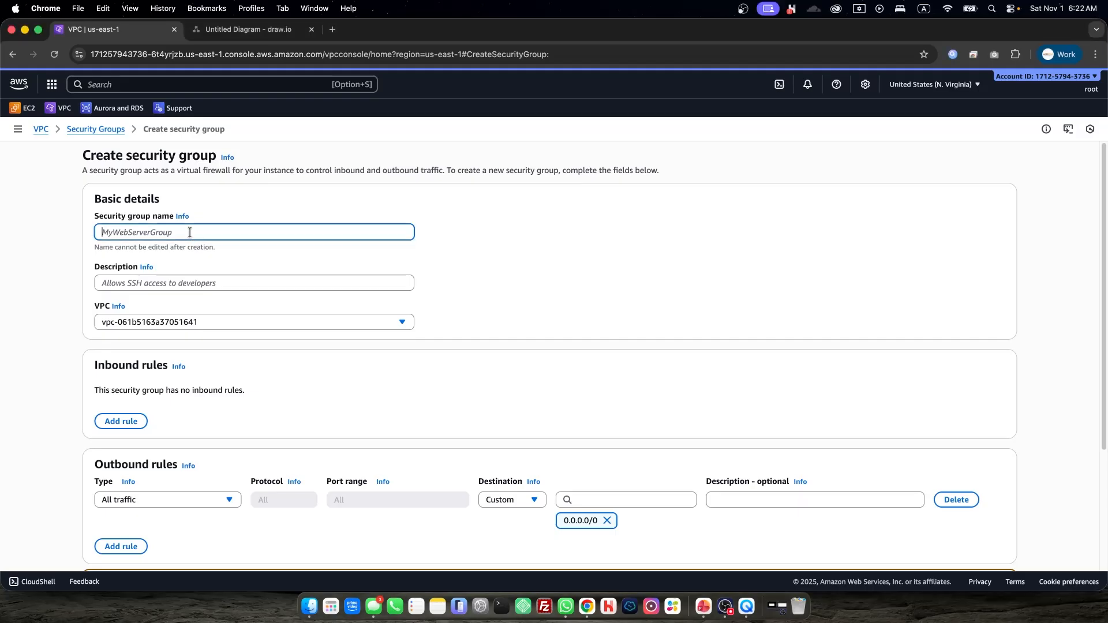
{"action": "type", "text": "Wordpress-RDS "}
{"action": "type", "text": "Security-Group"}
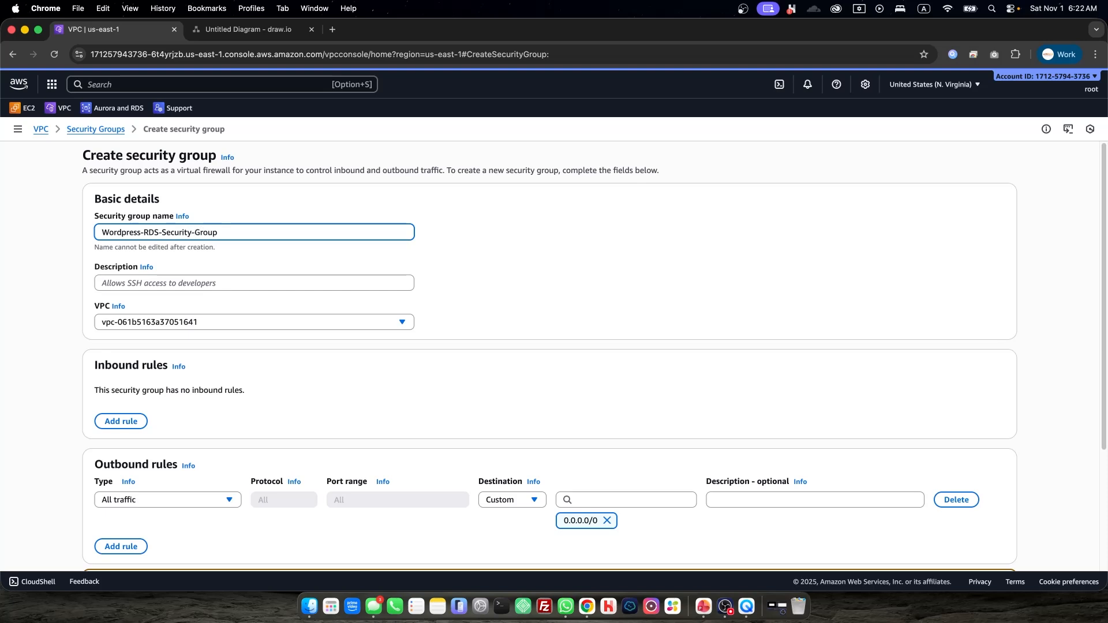
{"action": "left_click", "coordinate": [180, 286]}
{"action": "type", "text": "Security Group Foer Wordpress RDS Dt"}
{"action": "key", "text": "BackSpace"}
{"action": "type", "text": "atabase"}
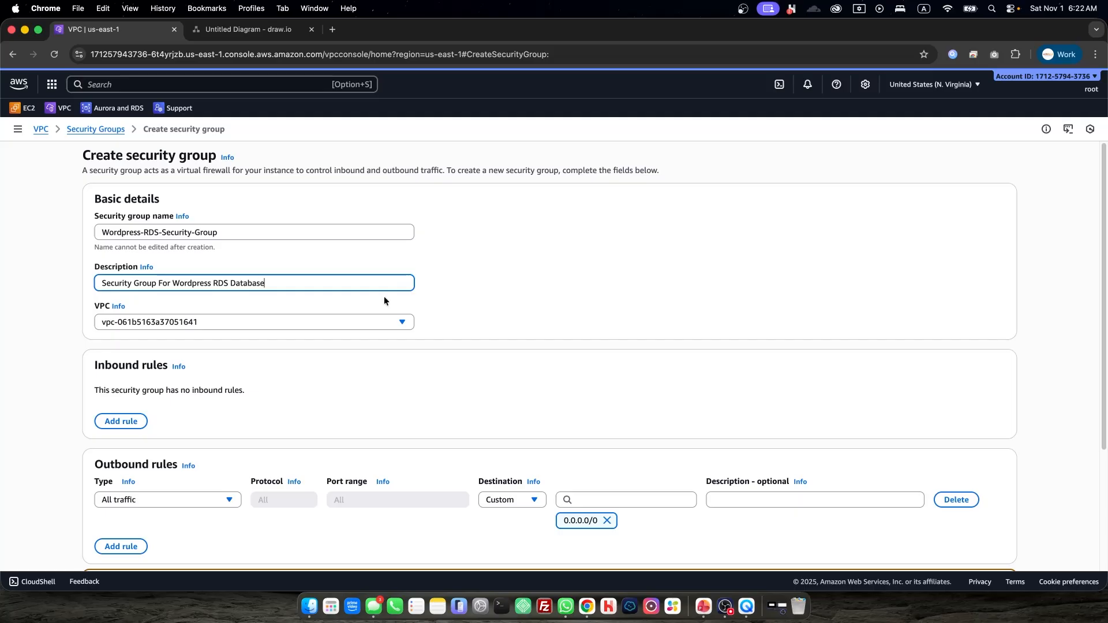
Assign the new security group to the wordpress-vpc VPC
{"action": "left_click", "coordinate": [318, 322]}
{"action": "left_click", "coordinate": [283, 374]}
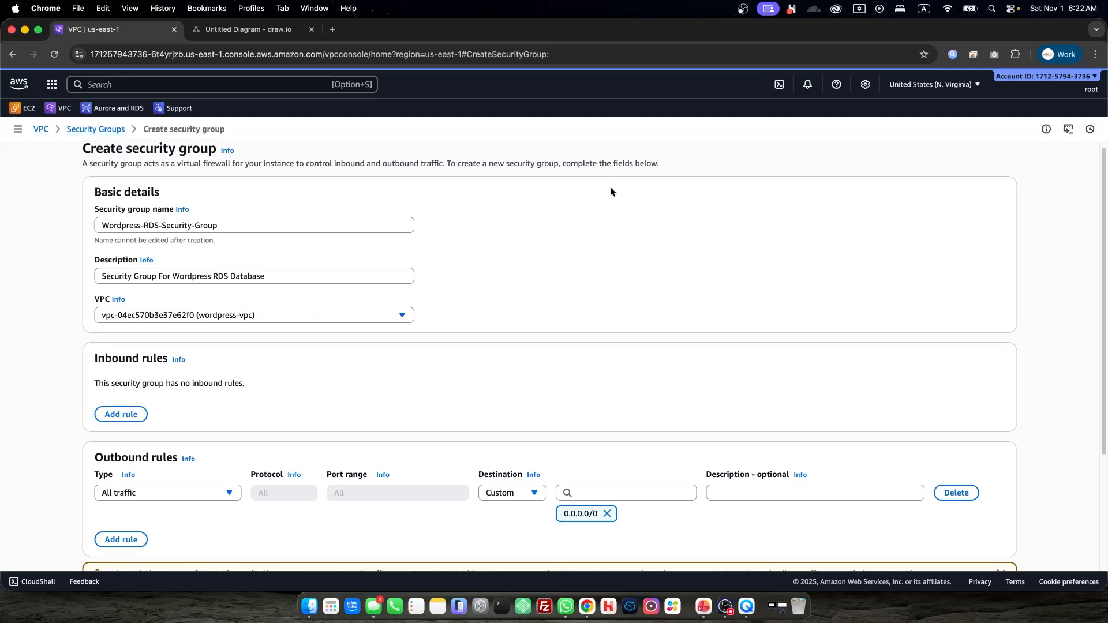
{"action": "scroll", "coordinate": [611, 187], "scroll_direction": "down", "scroll_amount": 3}
{"action": "scroll", "coordinate": [110, 285], "scroll_direction": "up", "scroll_amount": 2}
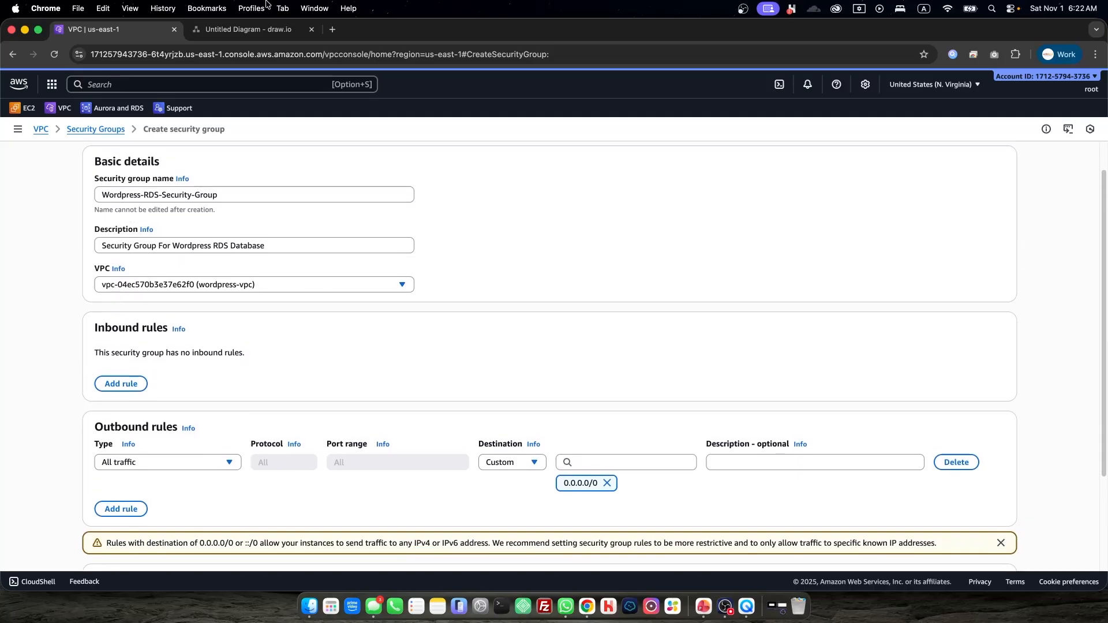
Switch to the draw.io diagram, try different color styles on the private subnet box and restore its black fill
{"action": "left_click", "coordinate": [252, 32]}
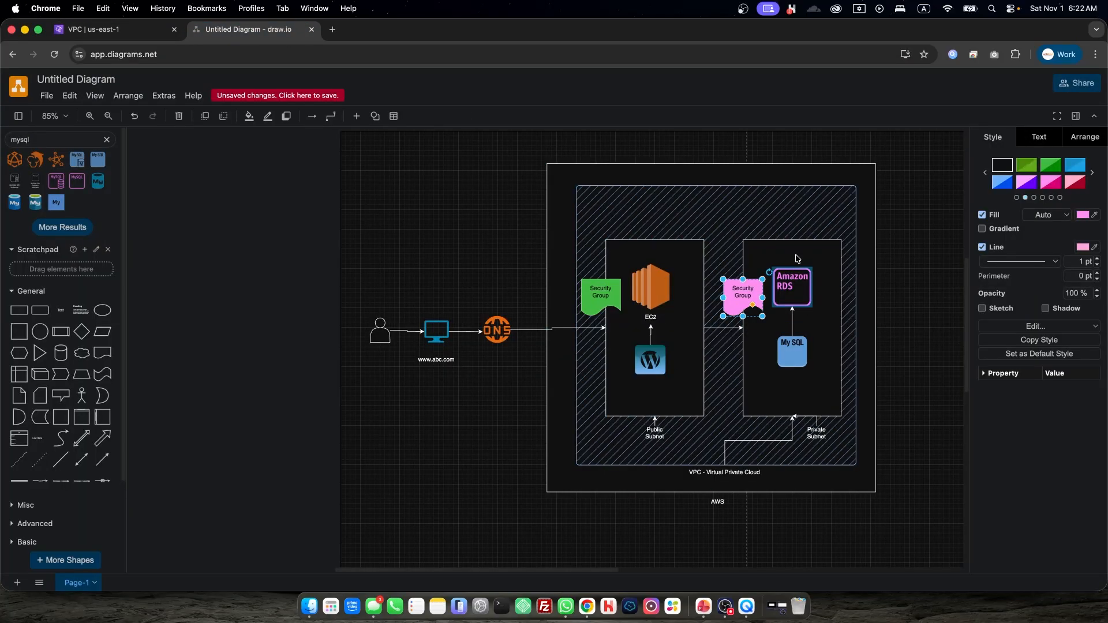
{"action": "left_click", "coordinate": [808, 255]}
{"action": "left_click", "coordinate": [1033, 179]}
{"action": "left_click", "coordinate": [1027, 168]}
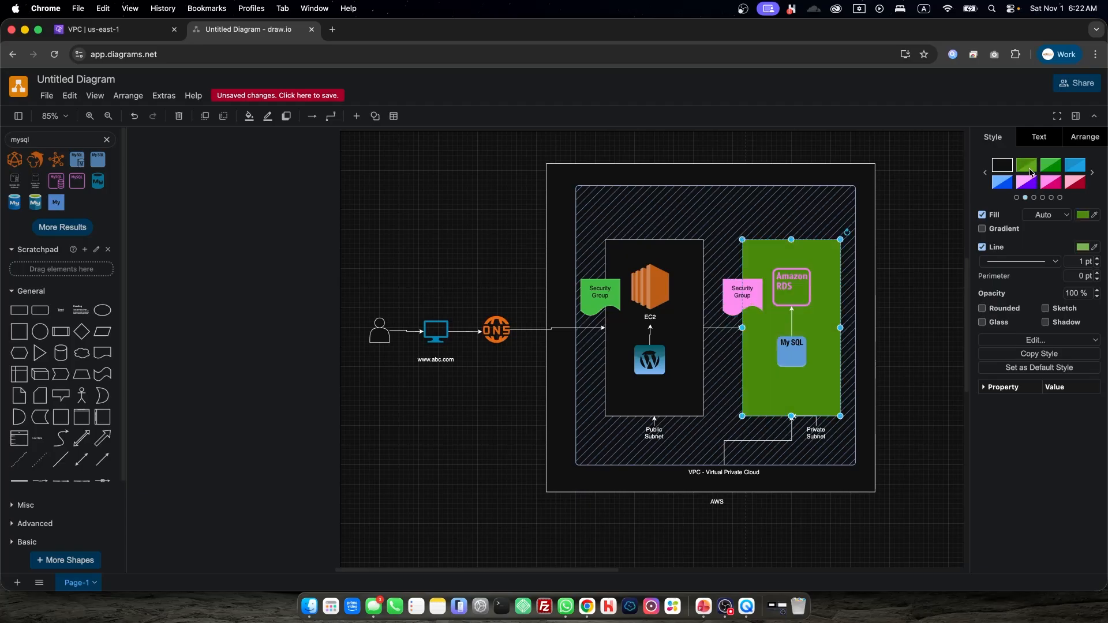
{"action": "left_click", "coordinate": [1027, 183]}
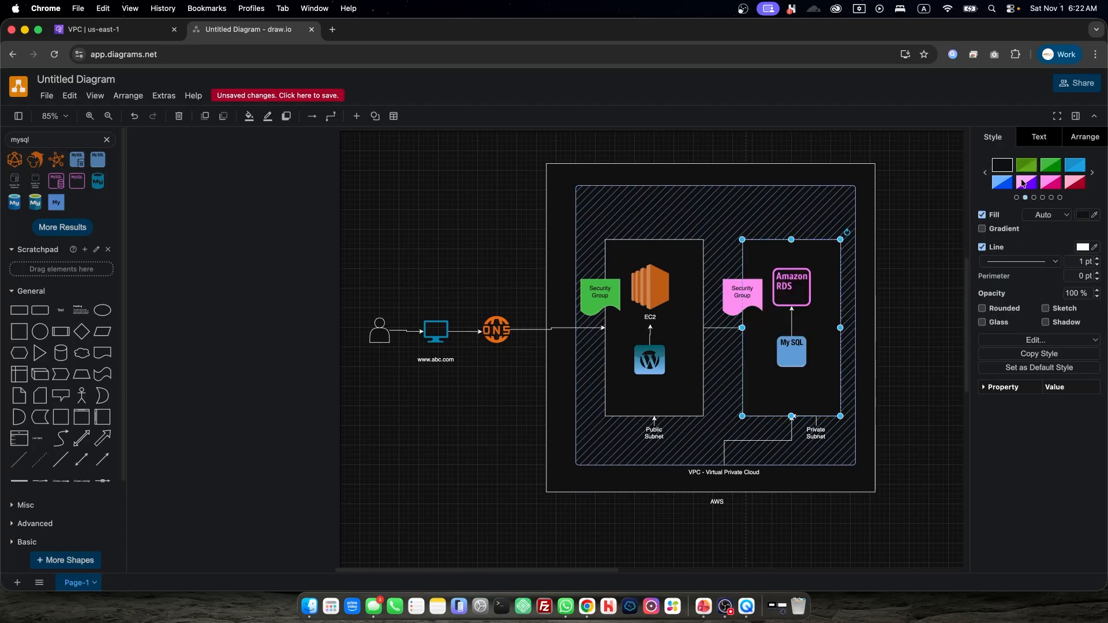
{"action": "left_click", "coordinate": [1001, 166]}
{"action": "left_click", "coordinate": [1050, 182]}
{"action": "left_click", "coordinate": [1001, 168]}
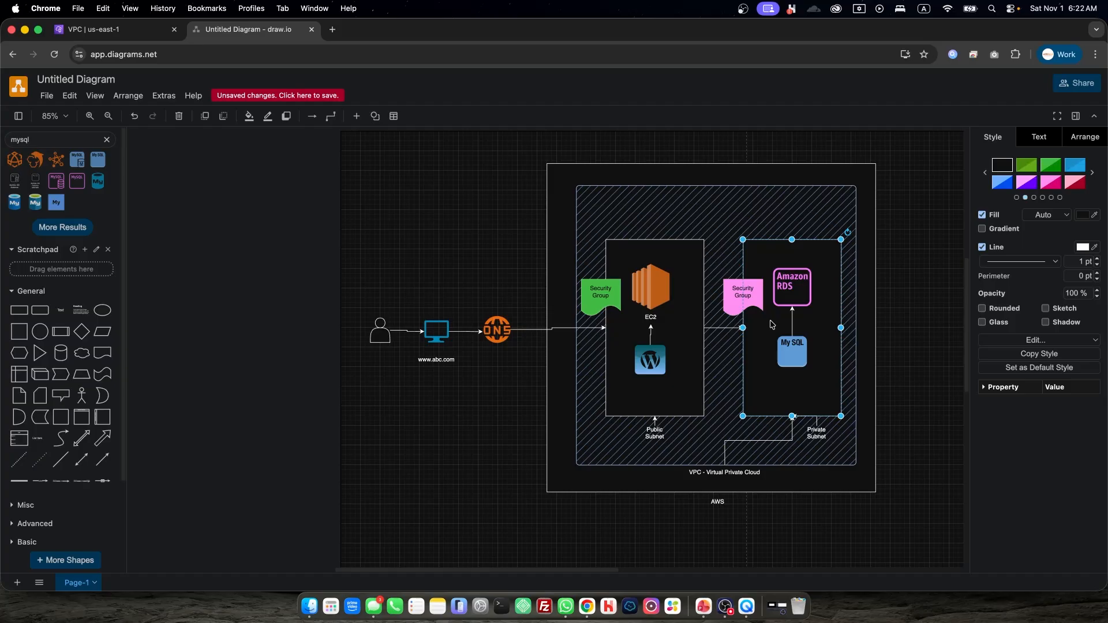
Return to the AWS security group form and add an inbound rule of type MYSQL/Aurora
{"action": "left_click", "coordinate": [86, 29]}
{"action": "scroll", "coordinate": [287, 353], "scroll_direction": "down", "scroll_amount": 3}
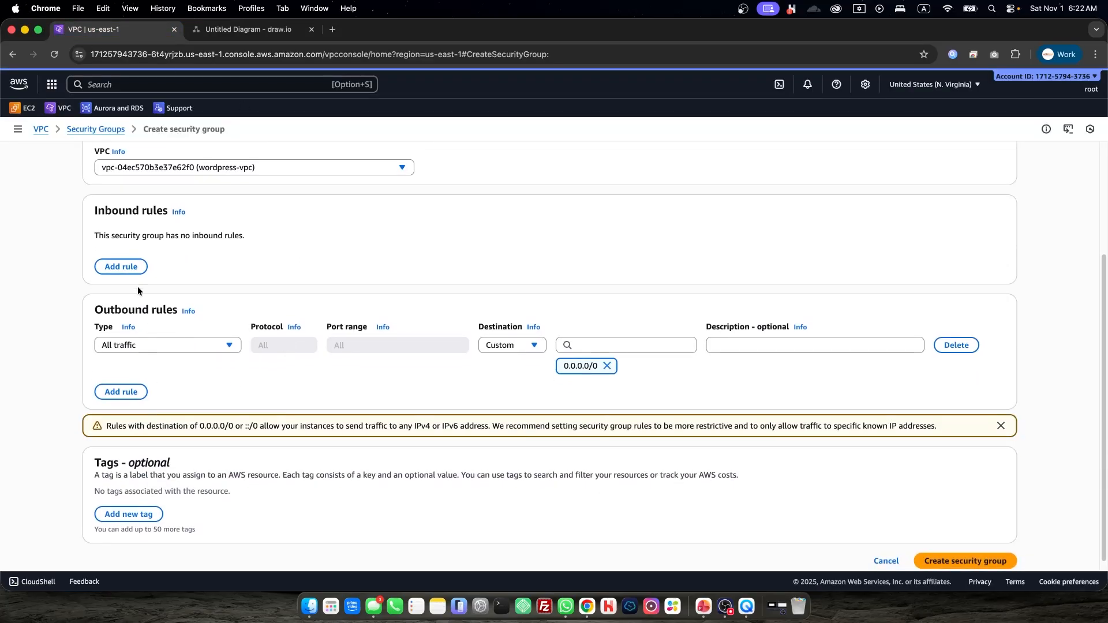
{"action": "left_click", "coordinate": [121, 267]}
{"action": "left_click", "coordinate": [153, 247]}
{"action": "type", "text": "mysql"}
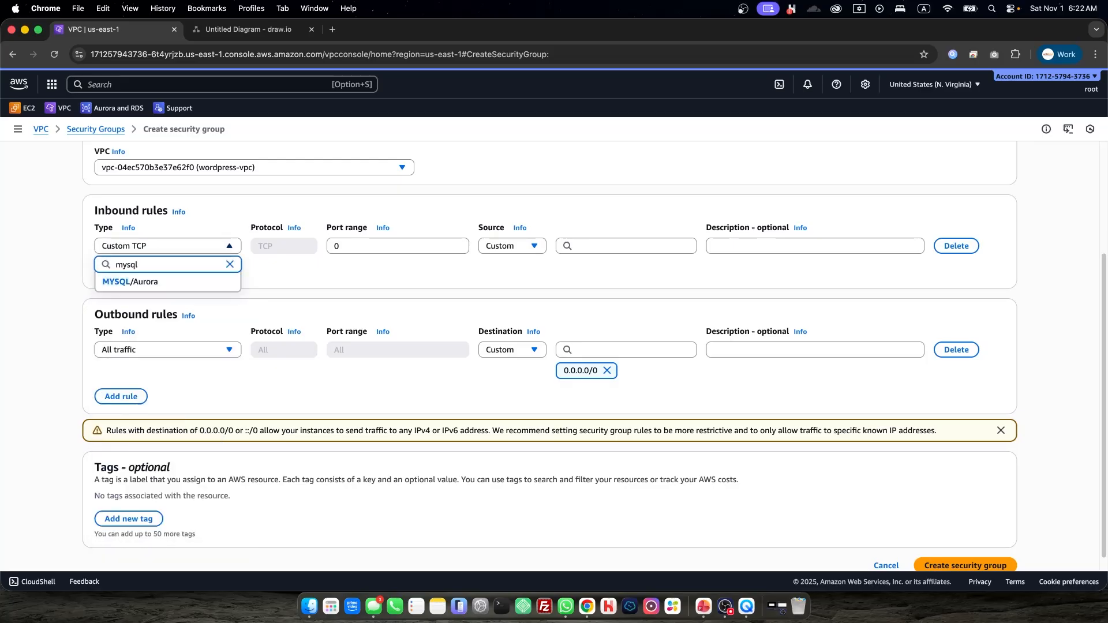
{"action": "left_click", "coordinate": [147, 281]}
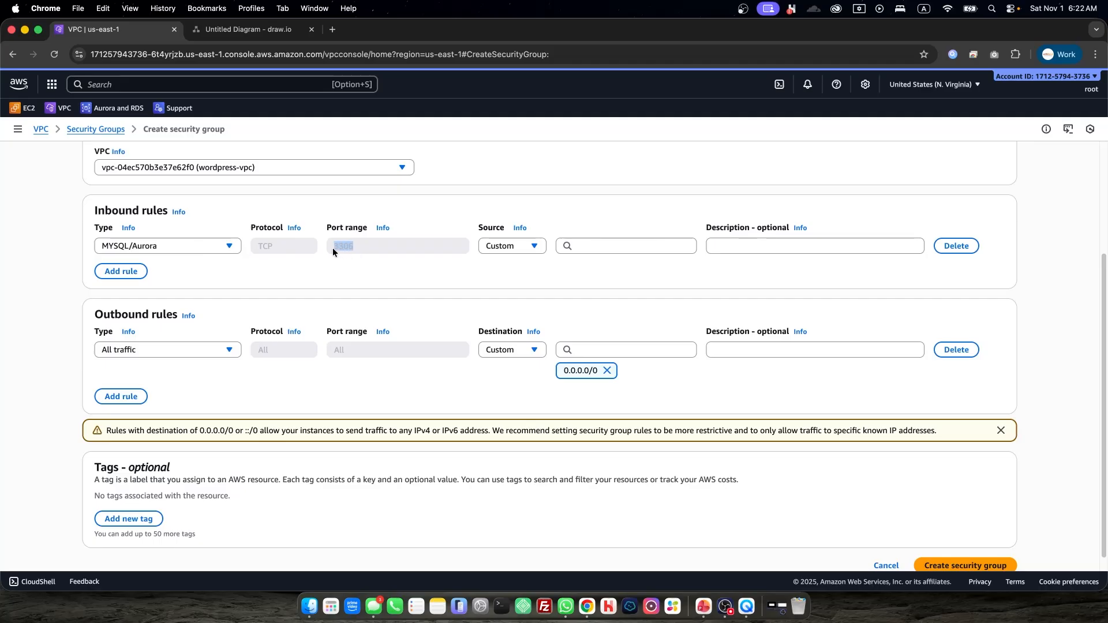
Set the MYSQL/Aurora rule's custom source to the Wordpress-EC2-Security-Group security group
{"action": "left_click", "coordinate": [503, 248]}
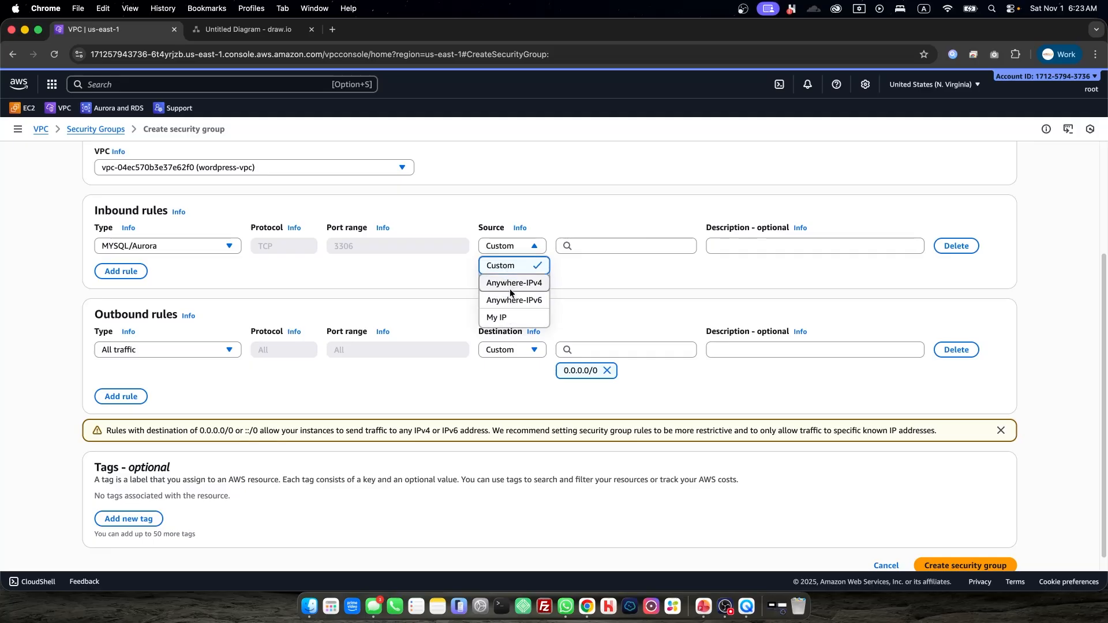
{"action": "left_click", "coordinate": [568, 248]}
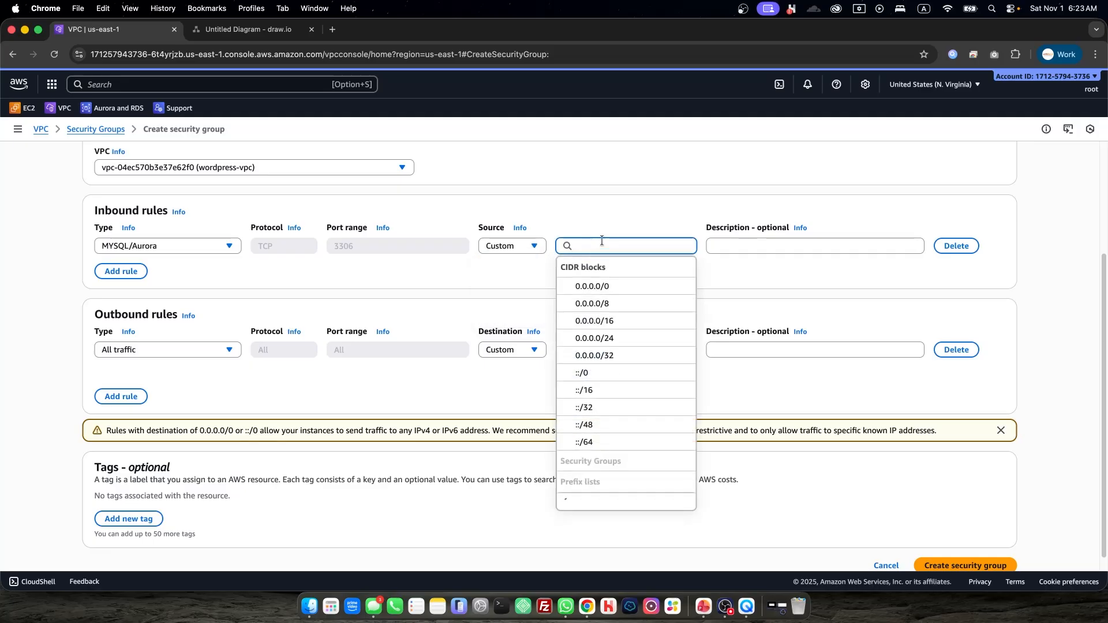
{"action": "type", "text": "ec2"}
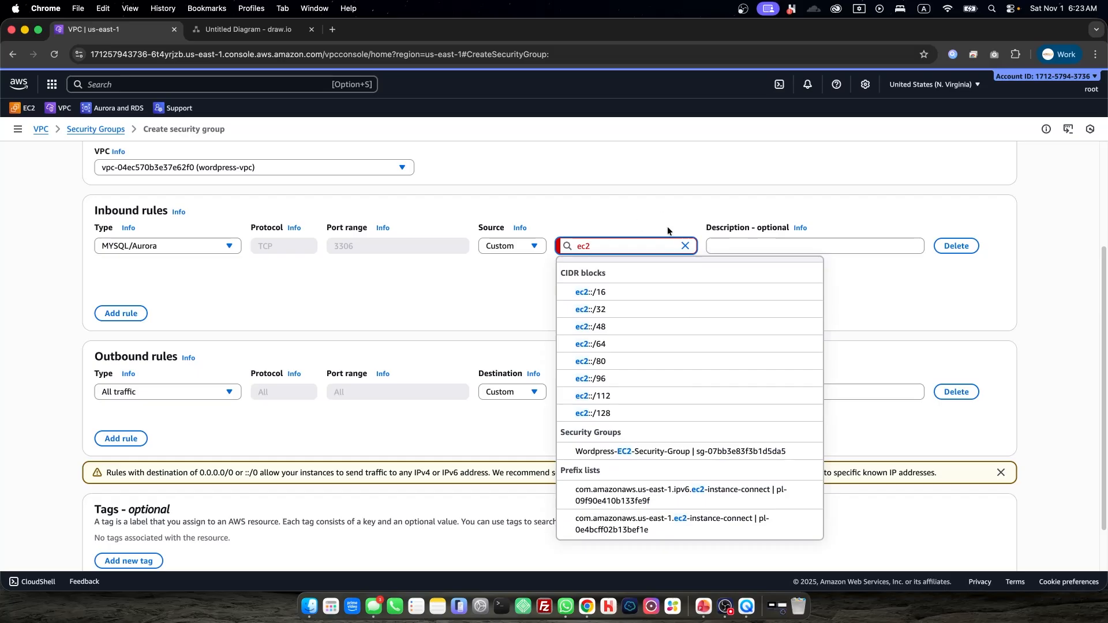
{"action": "left_click", "coordinate": [650, 454]}
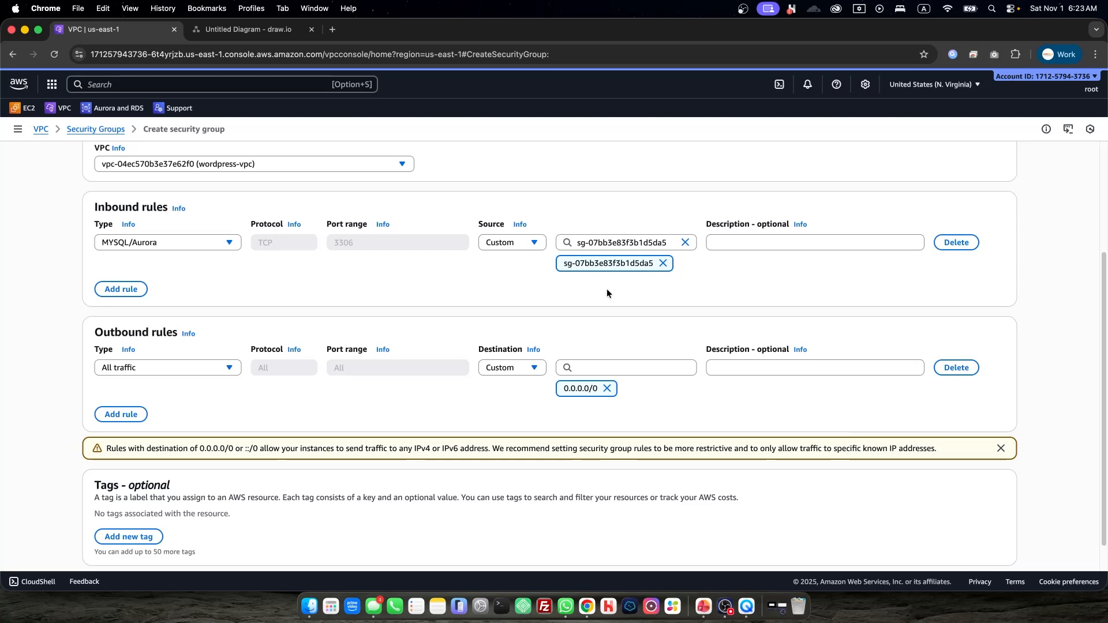
Describe the inbound rule as "MySQL Access from EC2" and create the security group
{"action": "left_click", "coordinate": [744, 243]}
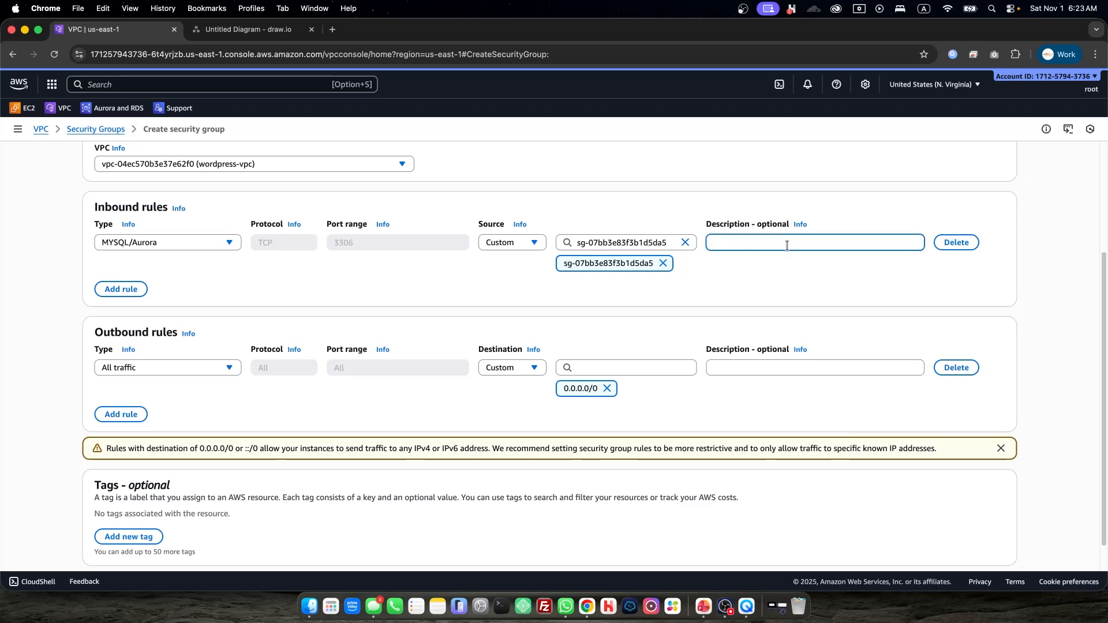
{"action": "type", "text": "MySQL Acccess from EC2"}
{"action": "right_click", "coordinate": [754, 243]}
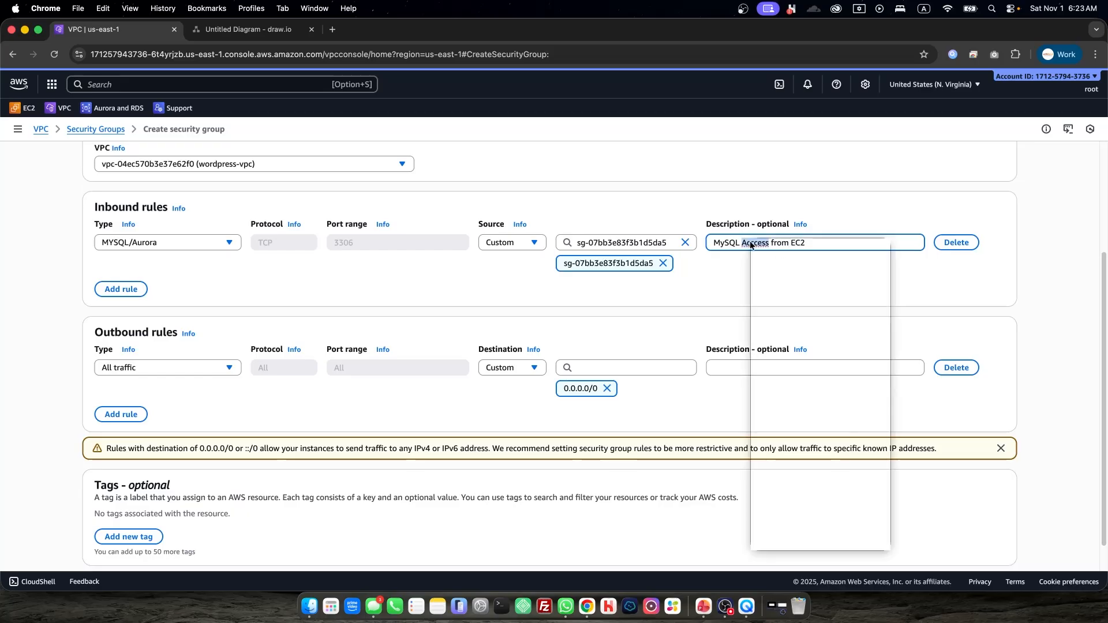
{"action": "left_click", "coordinate": [762, 247]}
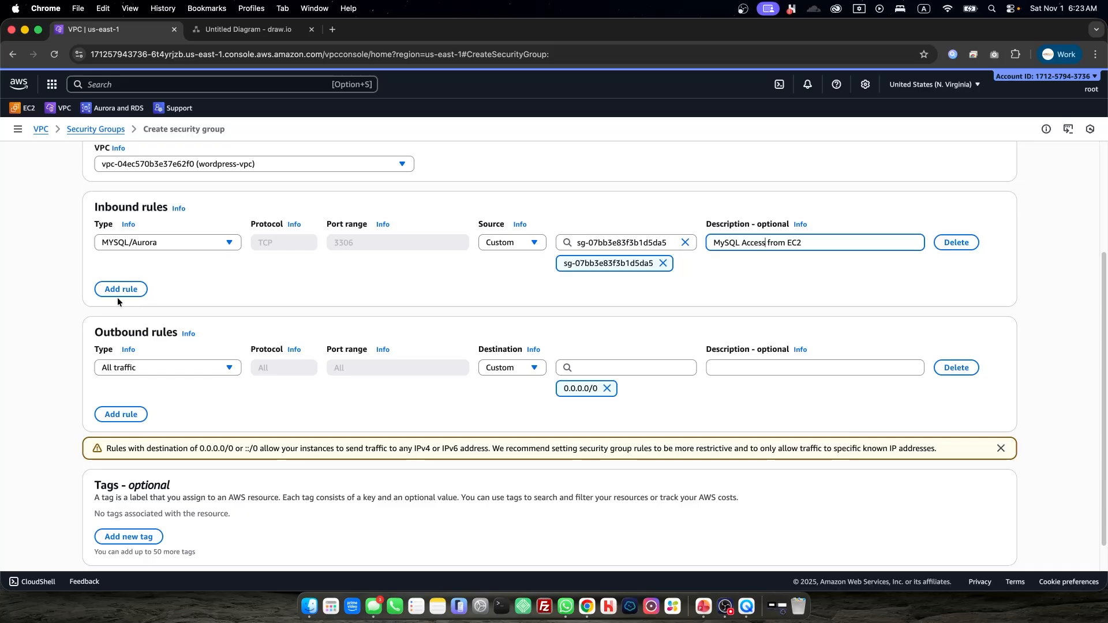
{"action": "scroll", "coordinate": [228, 333], "scroll_direction": "down", "scroll_amount": 2}
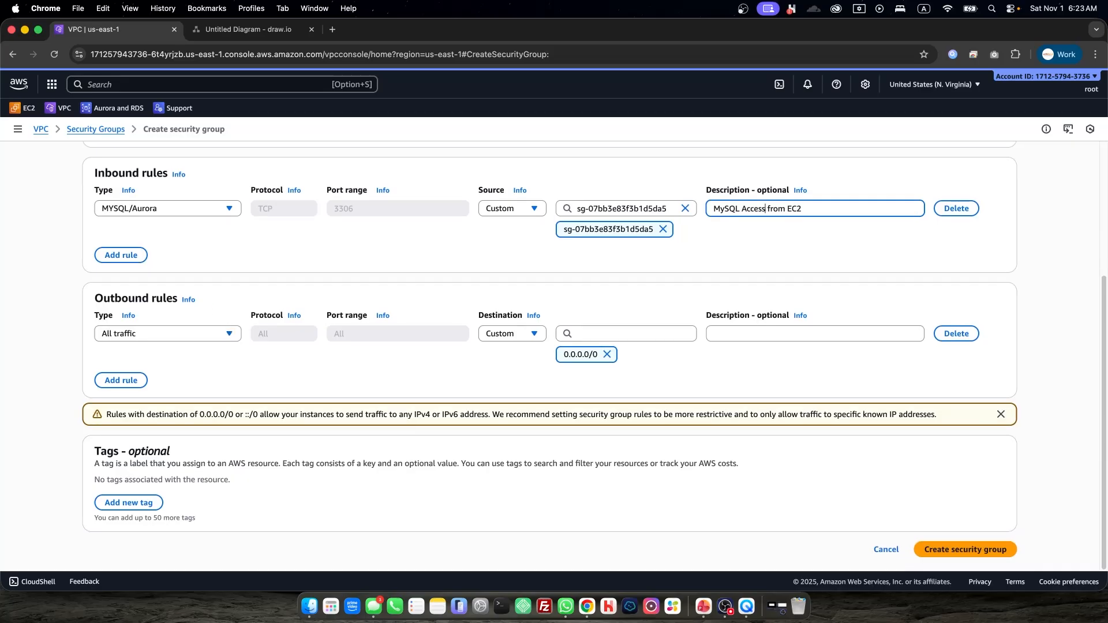
{"action": "left_click", "coordinate": [944, 553]}
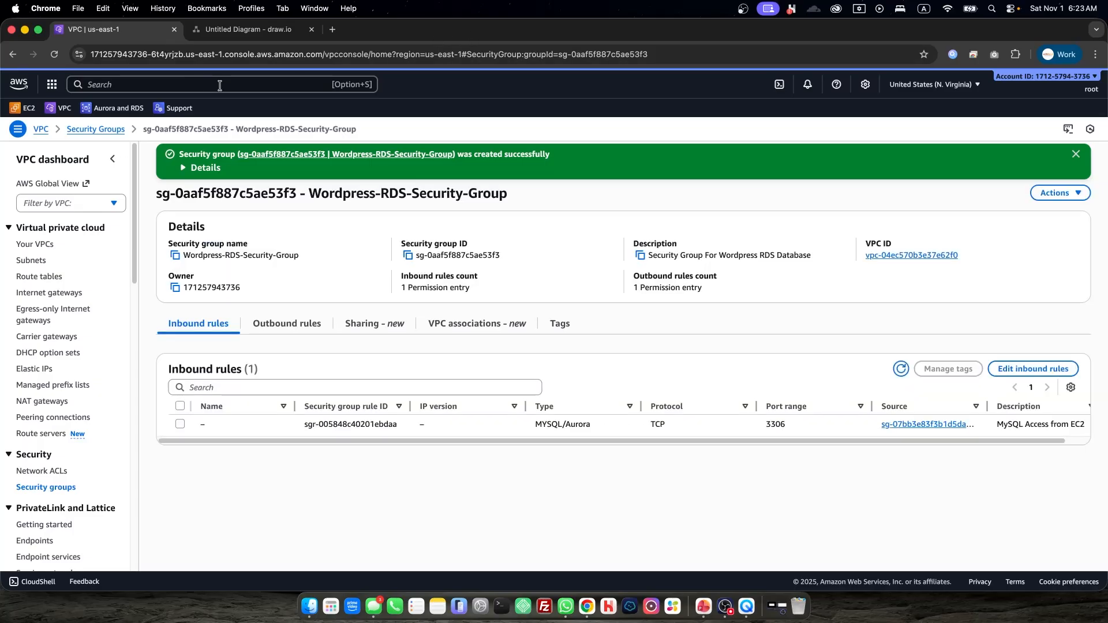
Examine both Security Group shapes in the draw.io diagram and return to the AWS VPC console
{"action": "left_click", "coordinate": [225, 30]}
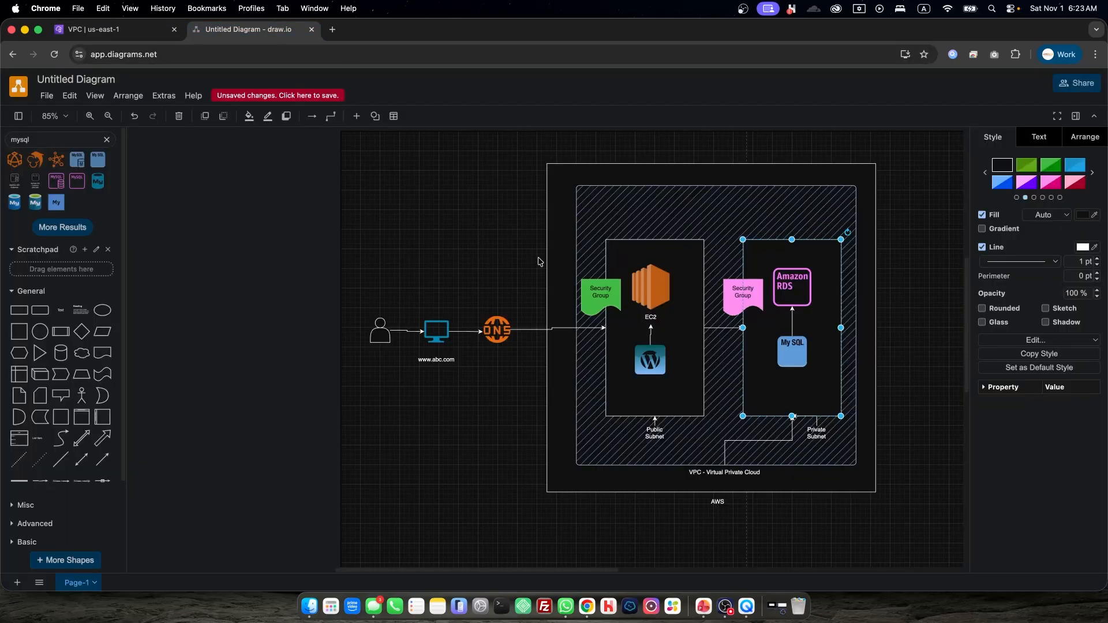
{"action": "left_click", "coordinate": [600, 292]}
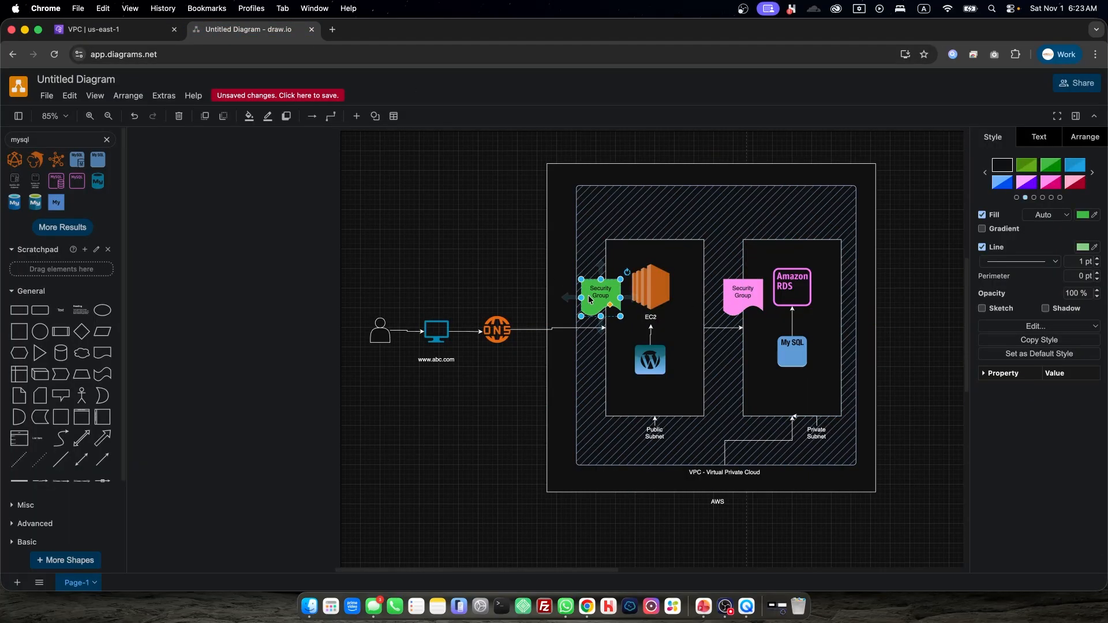
{"action": "left_click", "coordinate": [731, 296]}
{"action": "left_click", "coordinate": [124, 30]}
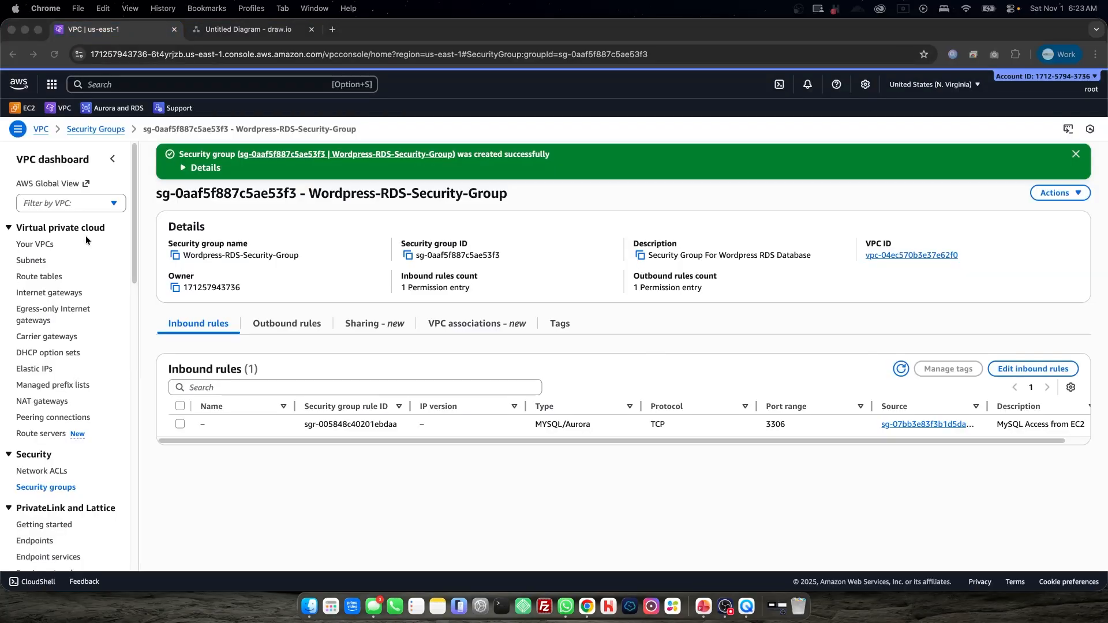
Switch to the draw.io diagram and recolor the Amazon RDS icon white
{"action": "left_click", "coordinate": [259, 30]}
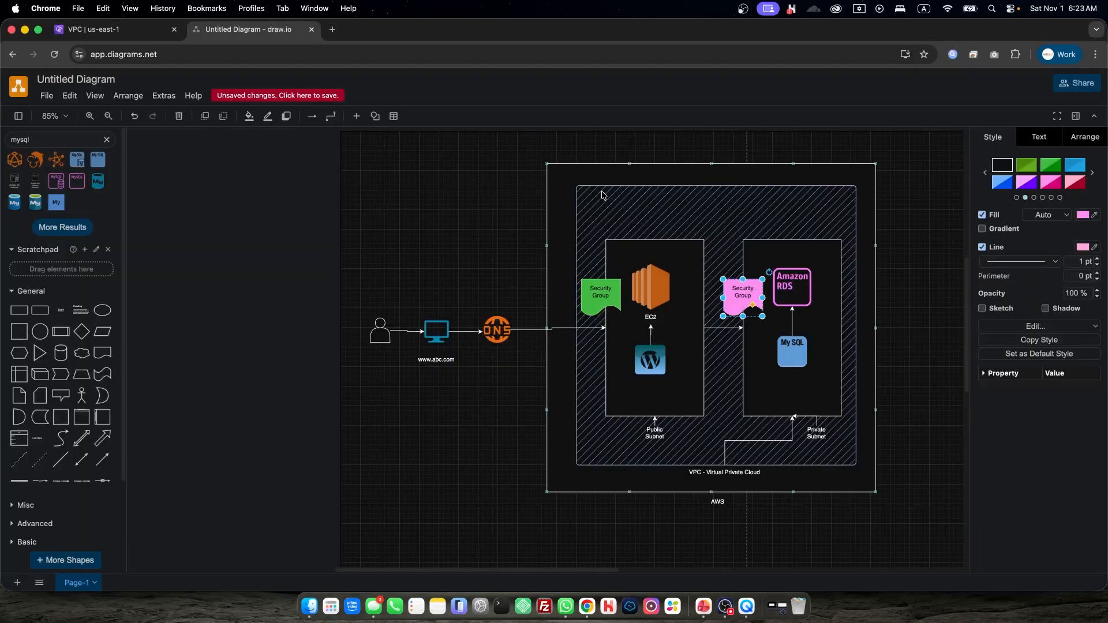
{"action": "left_click", "coordinate": [744, 239]}
{"action": "left_click", "coordinate": [1069, 183]}
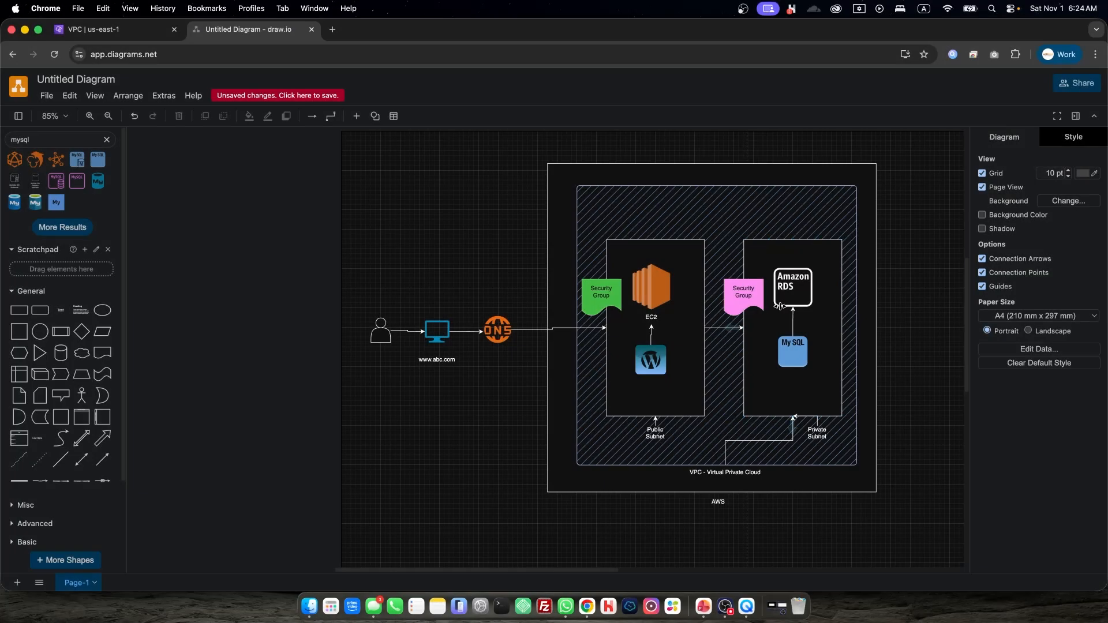
{"action": "left_click", "coordinate": [98, 30]}
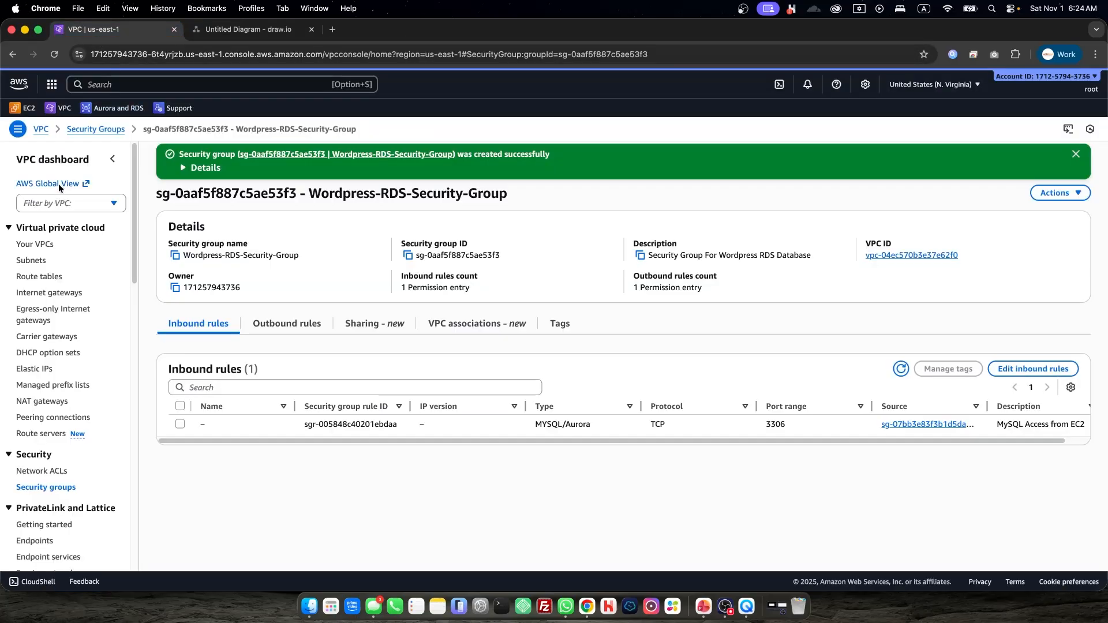
{"action": "left_click", "coordinate": [231, 32]}
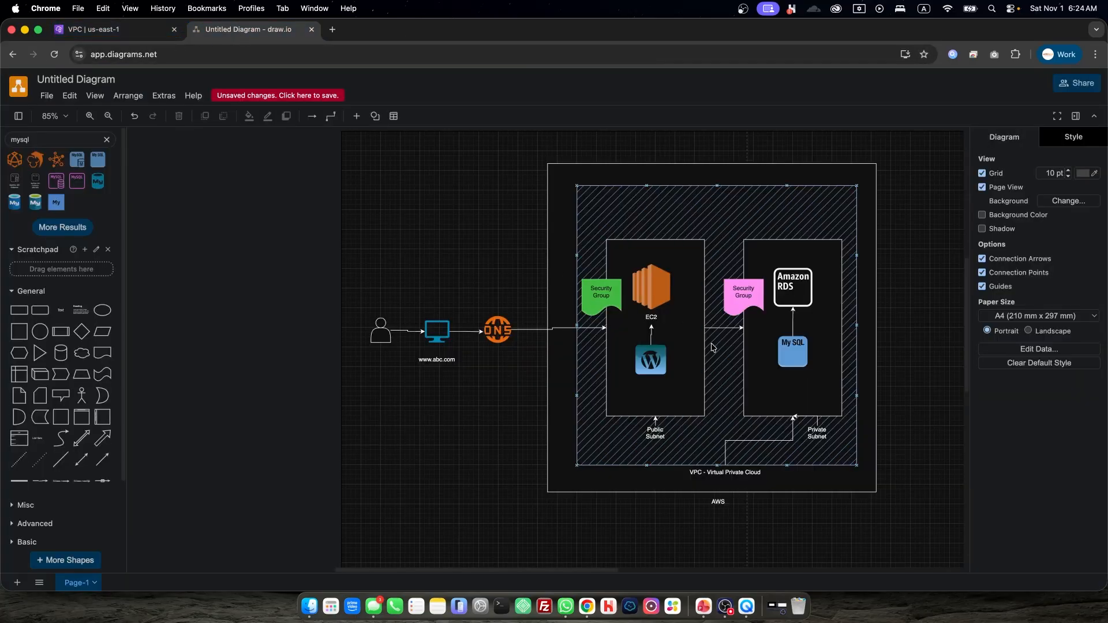
Switch back to the AWS console, search the services for rds and open Aurora and RDS
{"action": "left_click", "coordinate": [786, 355]}
{"action": "left_click", "coordinate": [99, 31]}
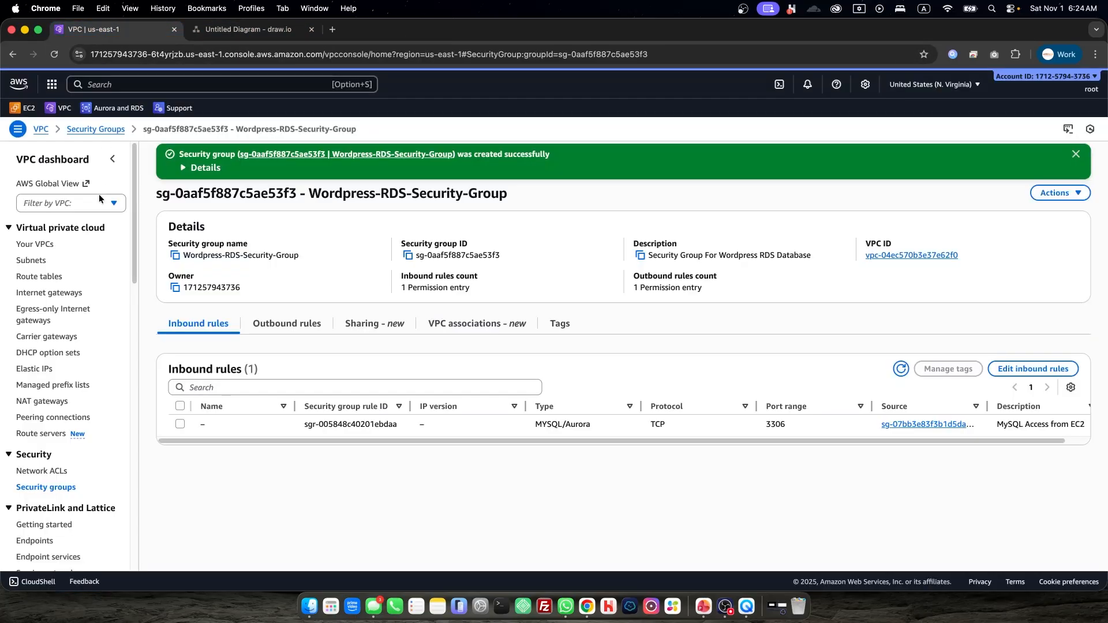
{"action": "left_click", "coordinate": [106, 85]}
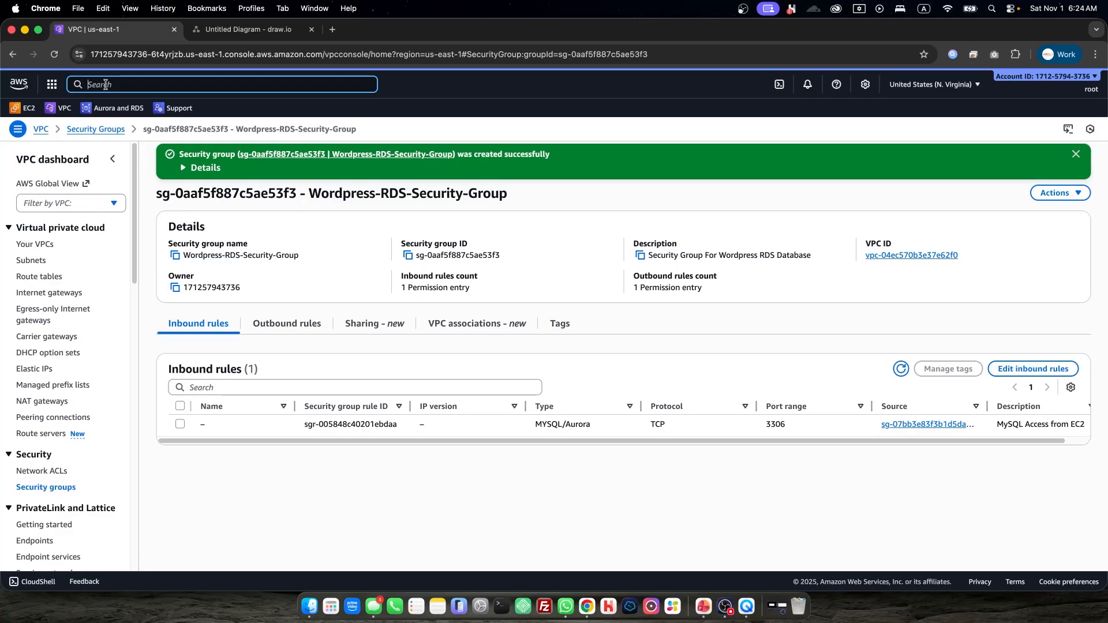
{"action": "type", "text": "a"}
{"action": "type", "text": "ds"}
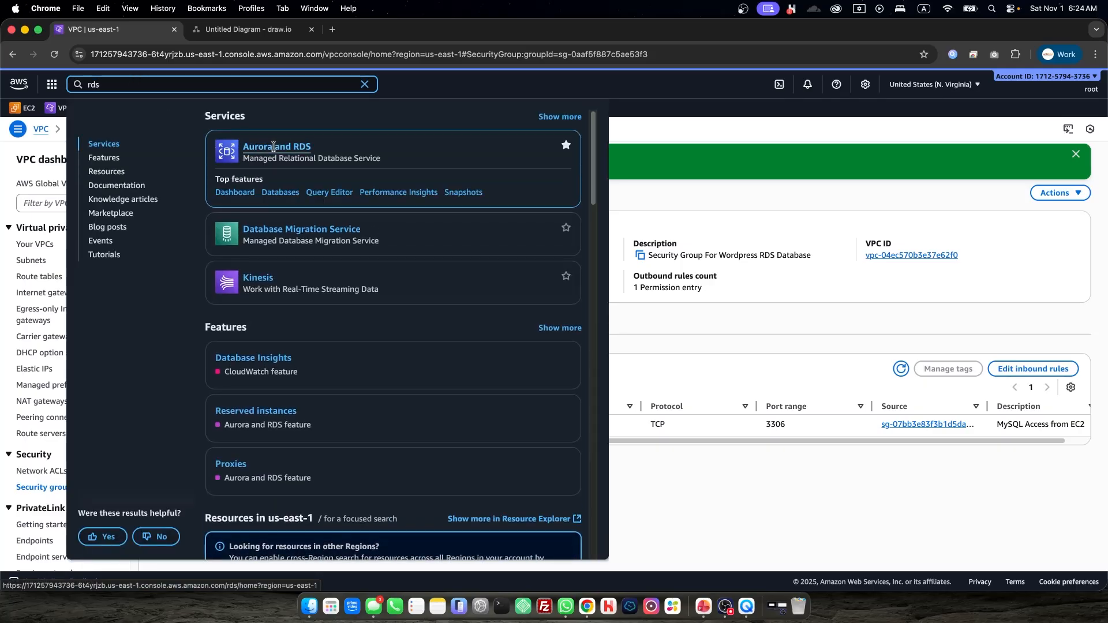
{"action": "left_click", "coordinate": [271, 148]}
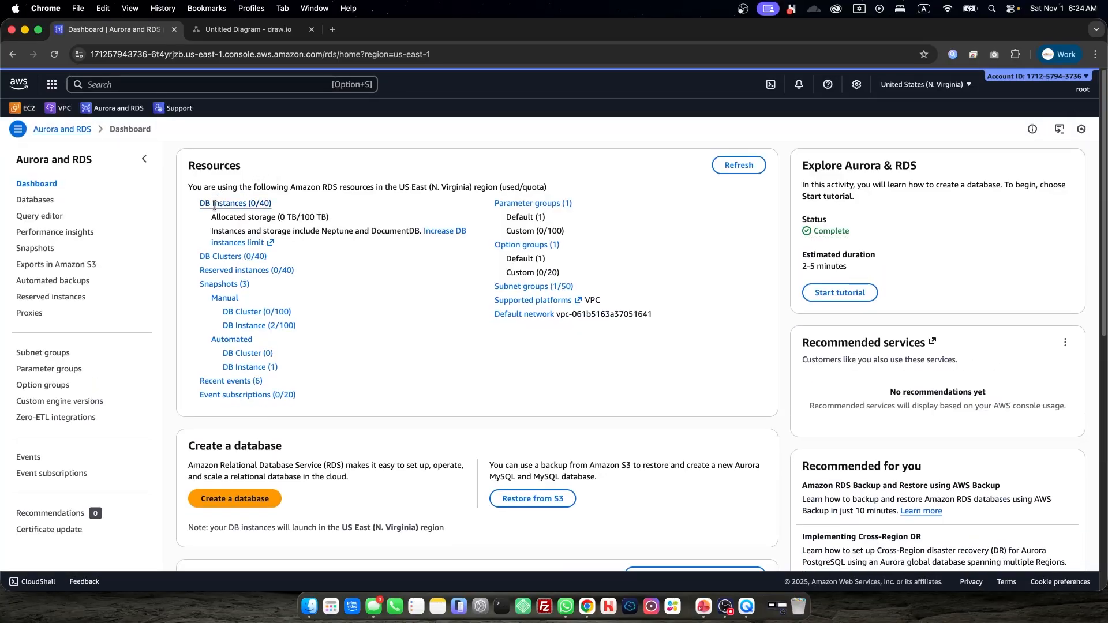
Start creating a new database from the DB instances list, using Standard create and the MySQL engine
{"action": "left_click", "coordinate": [222, 199]}
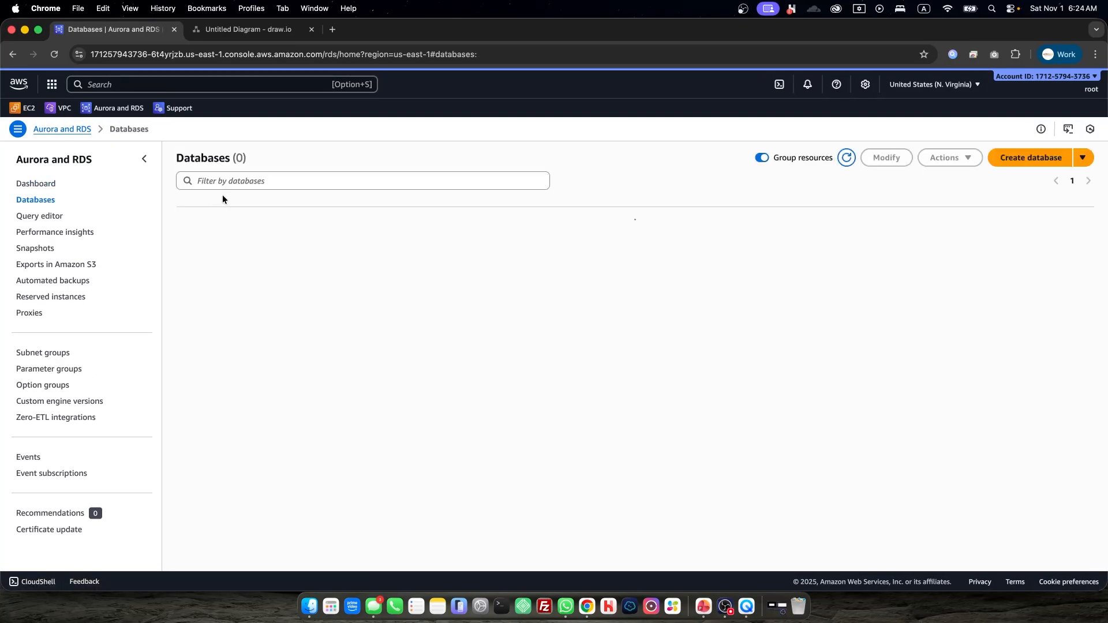
{"action": "left_click", "coordinate": [1032, 159]}
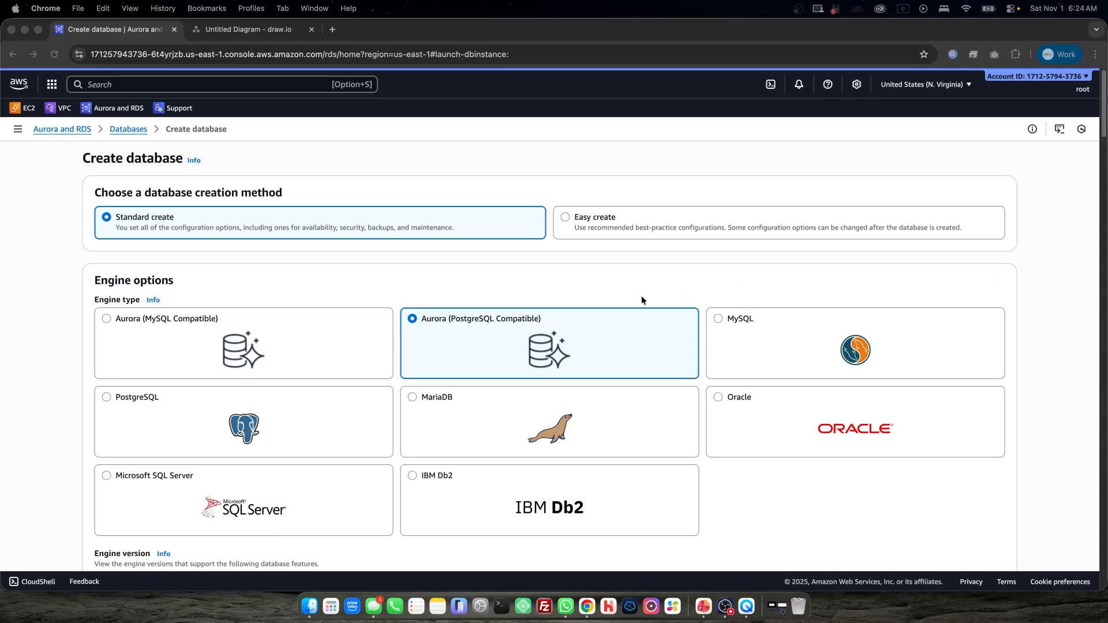
{"action": "left_click", "coordinate": [400, 230]}
{"action": "scroll", "coordinate": [260, 329], "scroll_direction": "down", "scroll_amount": 3}
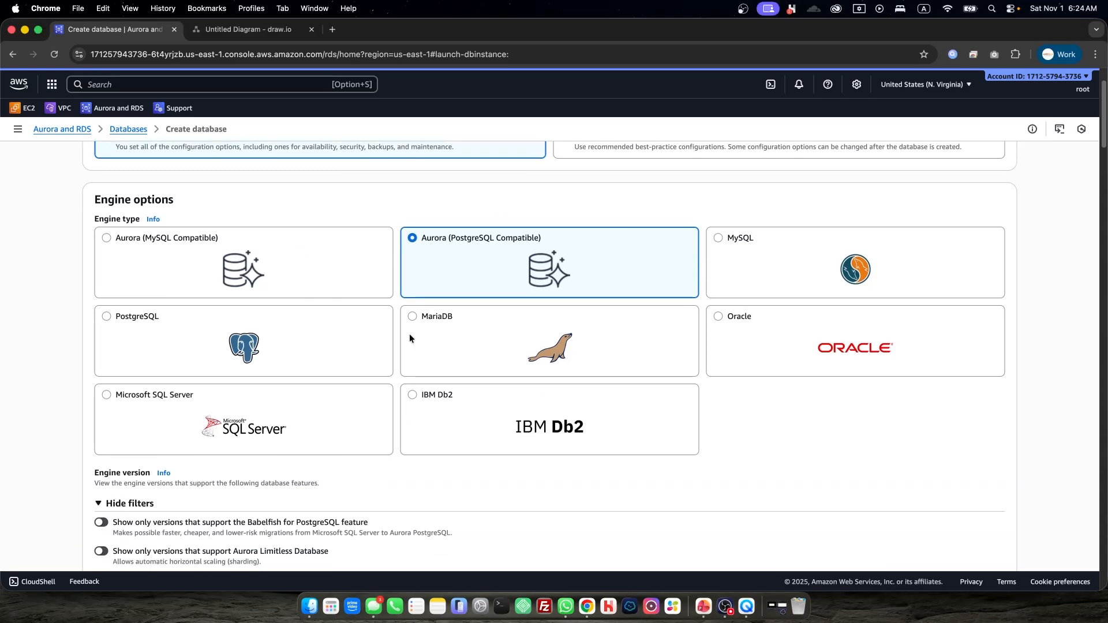
{"action": "left_click", "coordinate": [751, 252]}
Choose the Sandbox template for the MySQL database
{"action": "scroll", "coordinate": [589, 265], "scroll_direction": "down", "scroll_amount": 5}
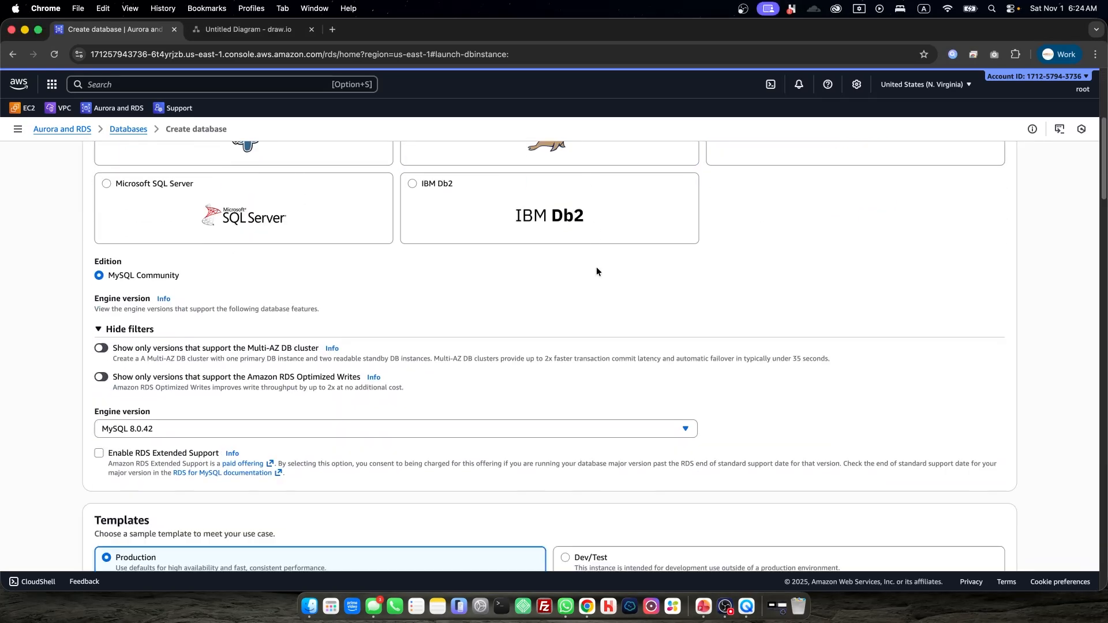
{"action": "scroll", "coordinate": [444, 437], "scroll_direction": "down", "scroll_amount": 4}
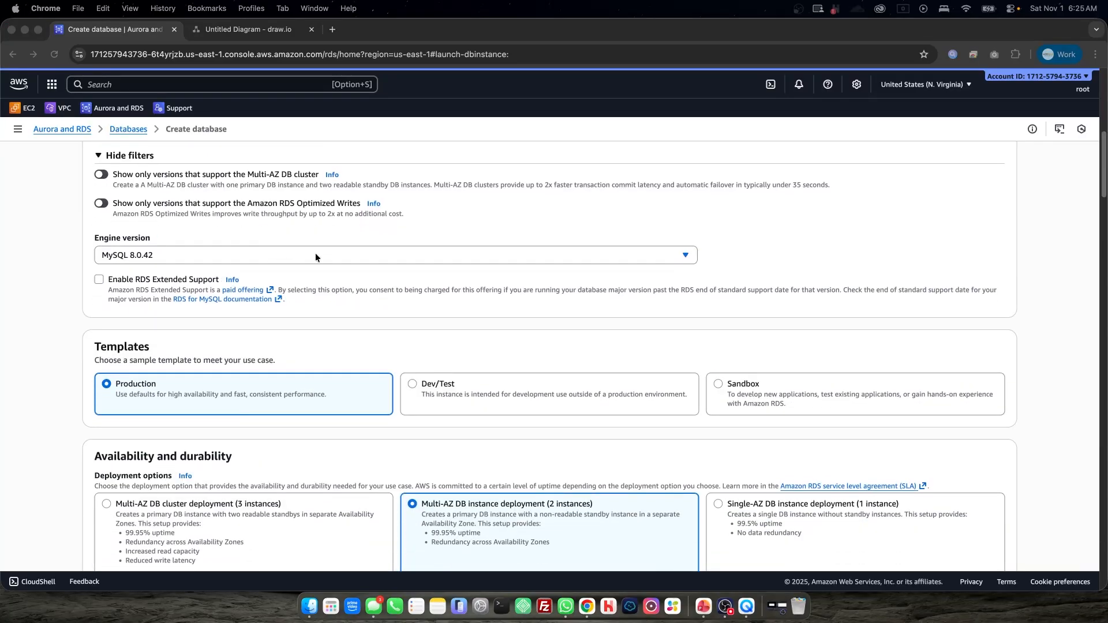
{"action": "scroll", "coordinate": [315, 252], "scroll_direction": "down", "scroll_amount": 3}
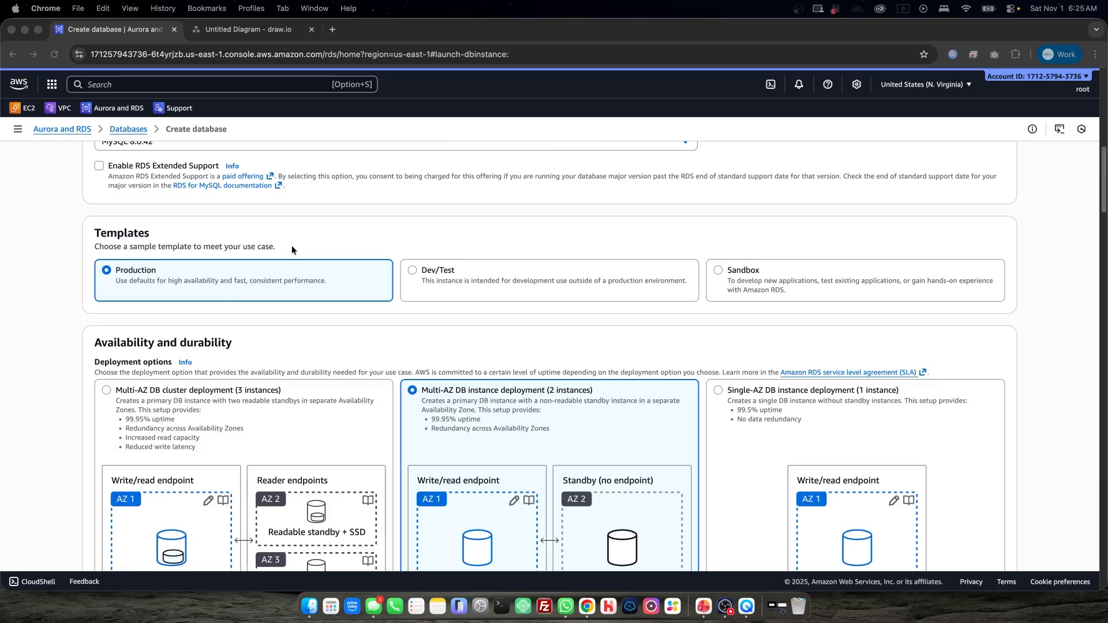
{"action": "left_click", "coordinate": [752, 281]}
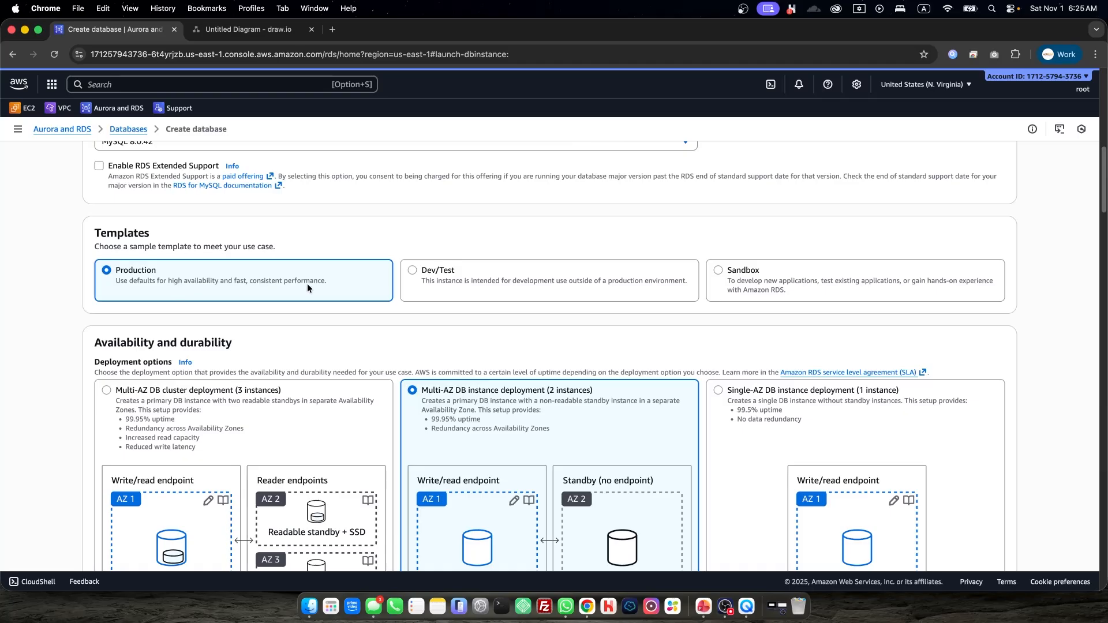
{"action": "left_click", "coordinate": [717, 270]}
{"action": "scroll", "coordinate": [653, 272], "scroll_direction": "down", "scroll_amount": 3}
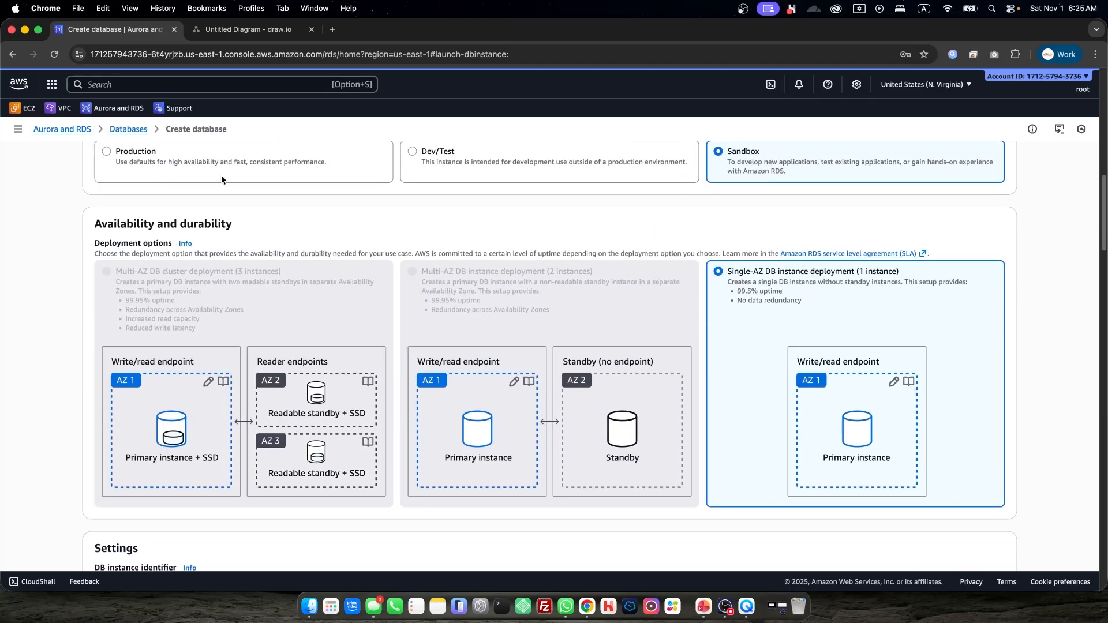
Set the template to Production and choose Single-AZ DB instance deployment (1 instance) after trying the Multi-AZ deployment options
{"action": "left_click", "coordinate": [160, 159]}
{"action": "left_click", "coordinate": [718, 272]}
{"action": "left_click", "coordinate": [153, 271]}
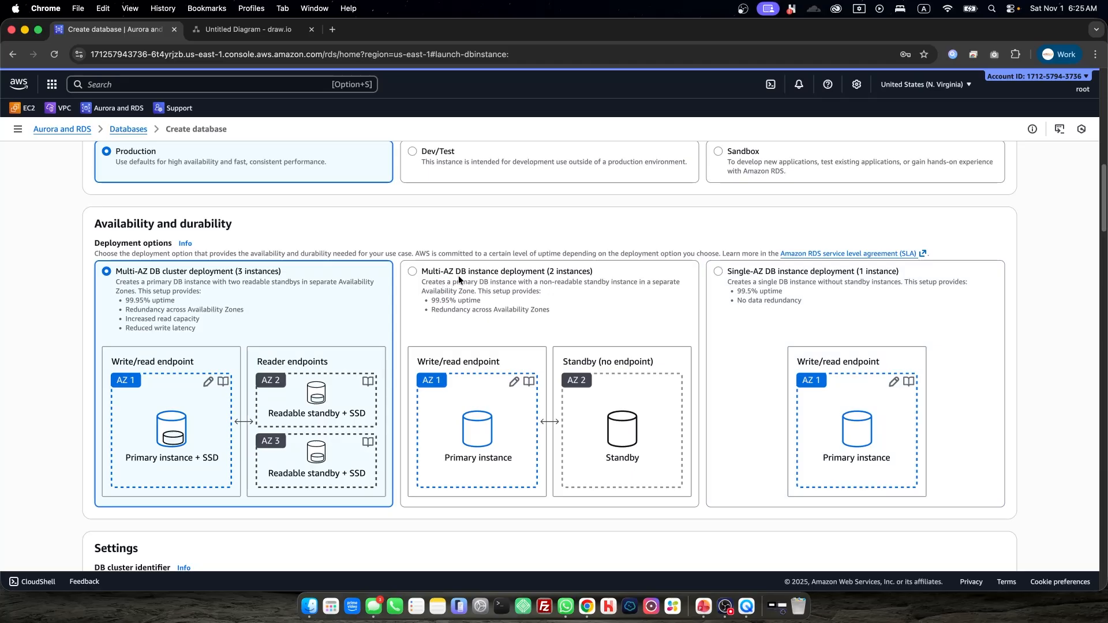
{"action": "left_click", "coordinate": [508, 271]}
{"action": "left_click", "coordinate": [727, 273]}
{"action": "scroll", "coordinate": [727, 273], "scroll_direction": "up", "scroll_amount": 2}
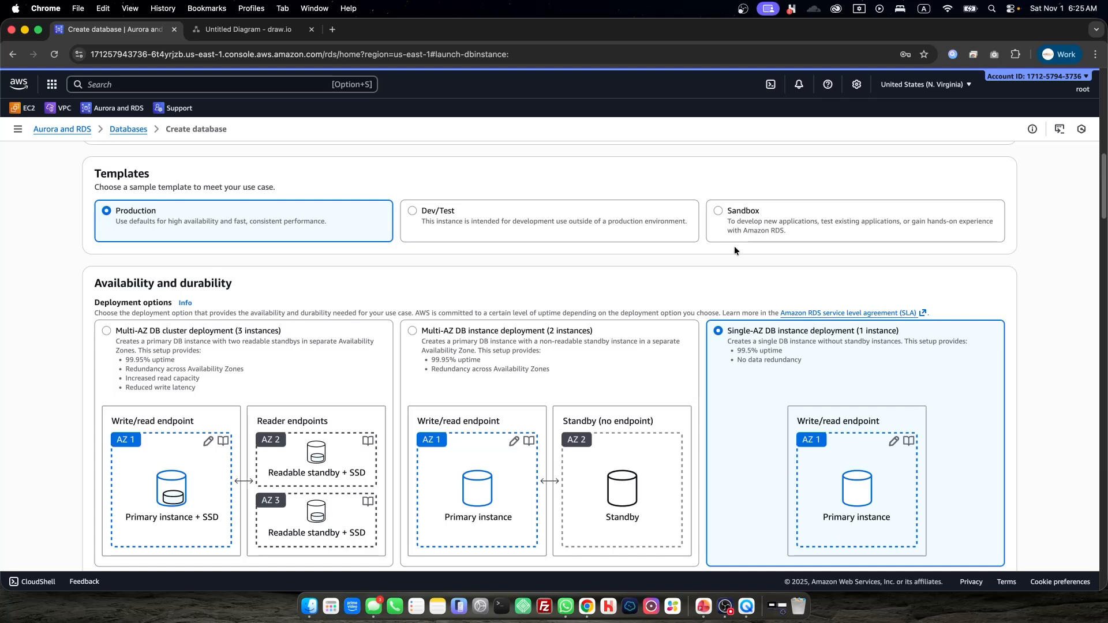
{"action": "scroll", "coordinate": [124, 233], "scroll_direction": "down", "scroll_amount": 2}
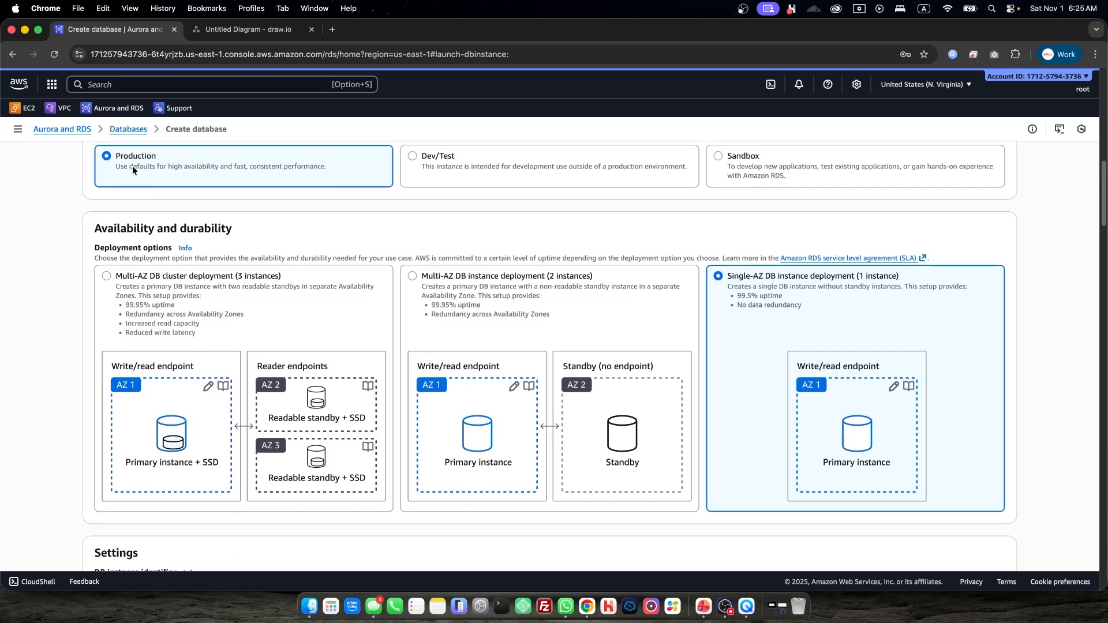
Set the DB instance identifier to wordpress-database
{"action": "scroll", "coordinate": [732, 370], "scroll_direction": "down", "scroll_amount": 3}
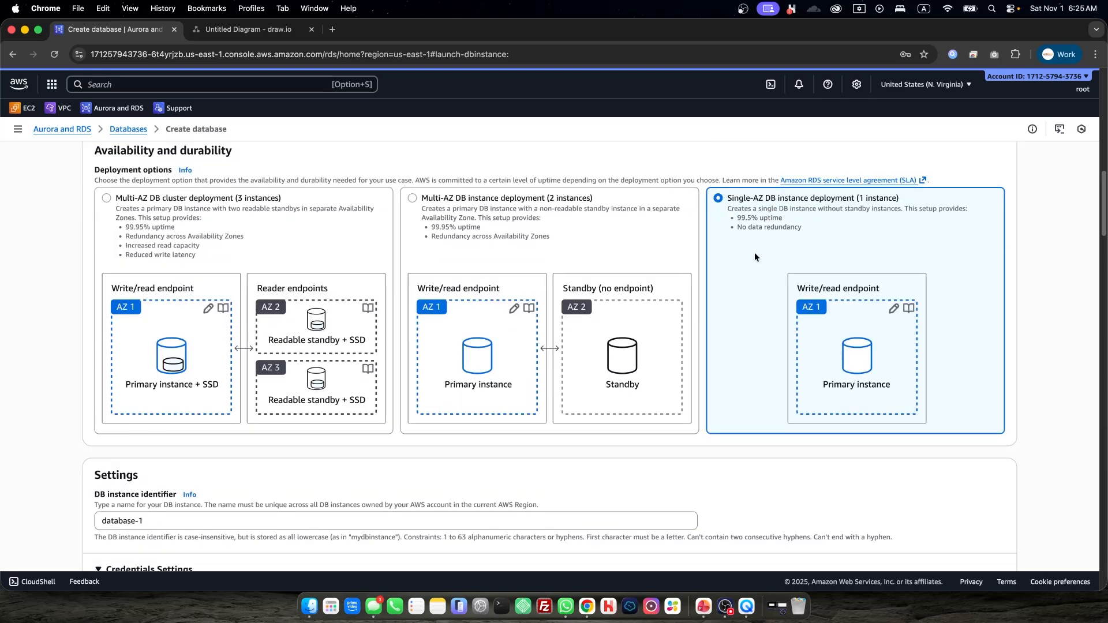
{"action": "scroll", "coordinate": [755, 257], "scroll_direction": "down", "scroll_amount": 1}
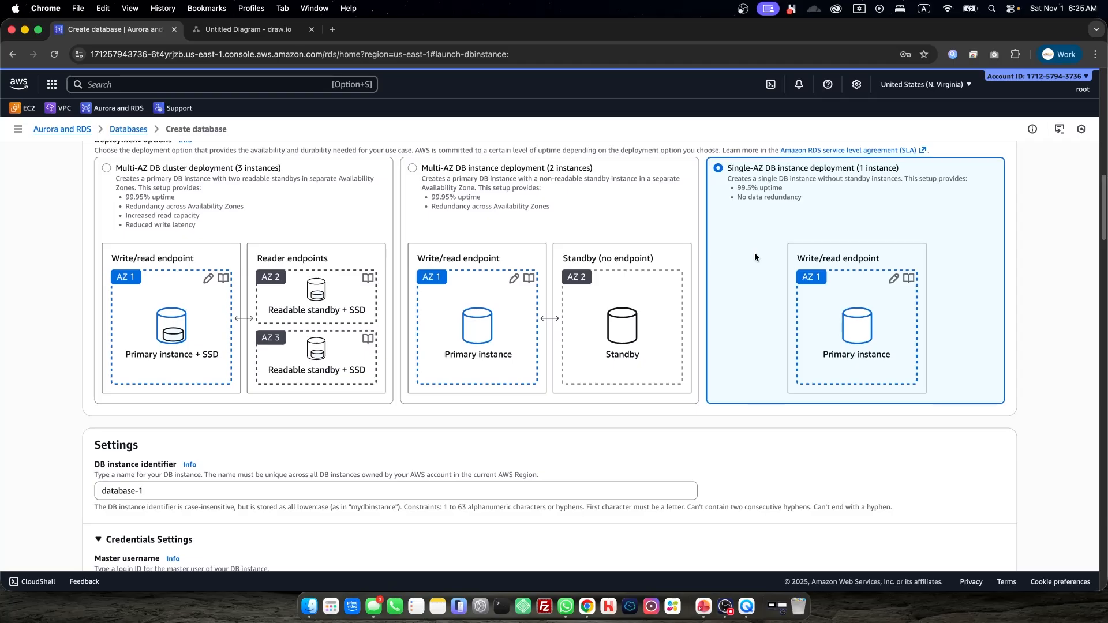
{"action": "scroll", "coordinate": [773, 374], "scroll_direction": "down", "scroll_amount": 5}
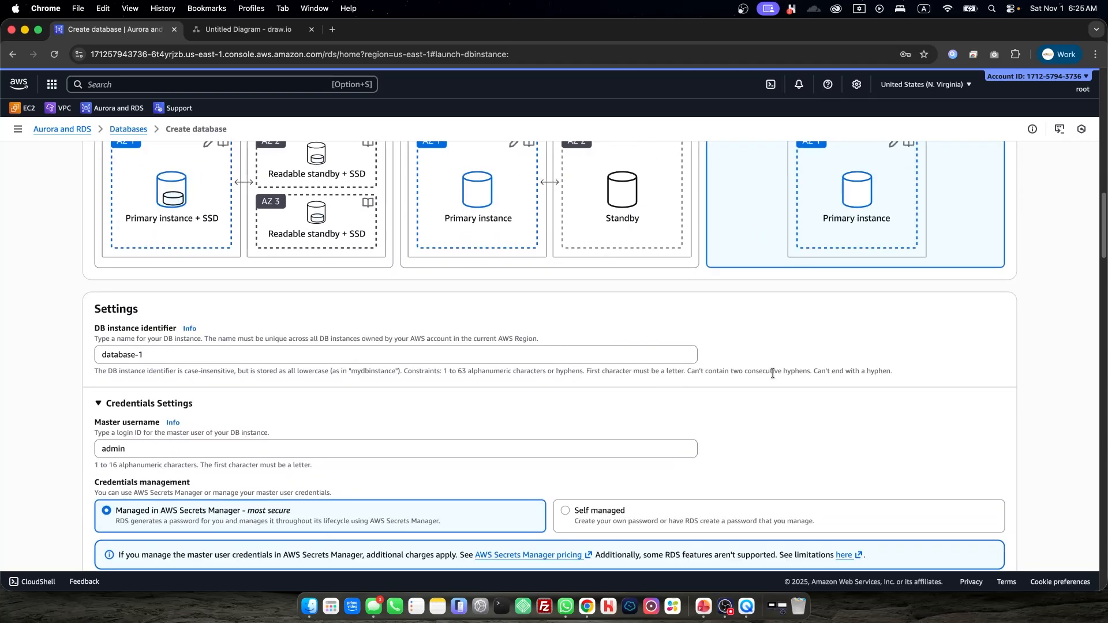
{"action": "left_click_drag", "start_coordinate": [208, 354], "coordinate": [80, 340]}
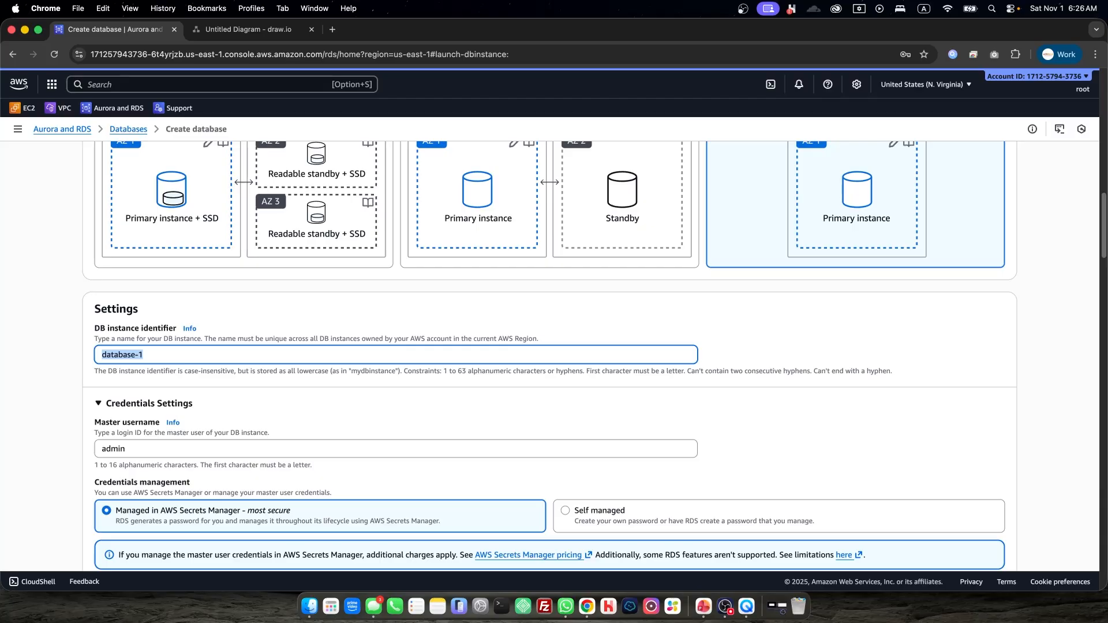
{"action": "type", "text": "wordpress-database"}
Set the credentials management to Self managed and enable the auto-generated password for the master user
{"action": "scroll", "coordinate": [327, 377], "scroll_direction": "up", "scroll_amount": 2}
{"action": "scroll", "coordinate": [326, 381], "scroll_direction": "down", "scroll_amount": 5}
{"action": "scroll", "coordinate": [794, 343], "scroll_direction": "down", "scroll_amount": 2}
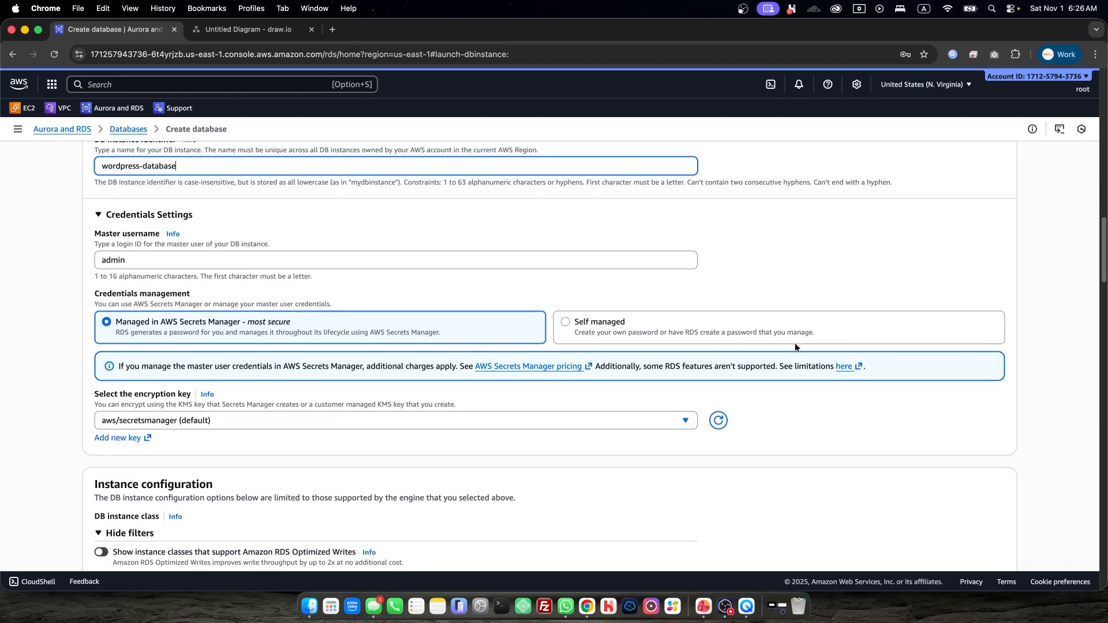
{"action": "left_click", "coordinate": [190, 190]}
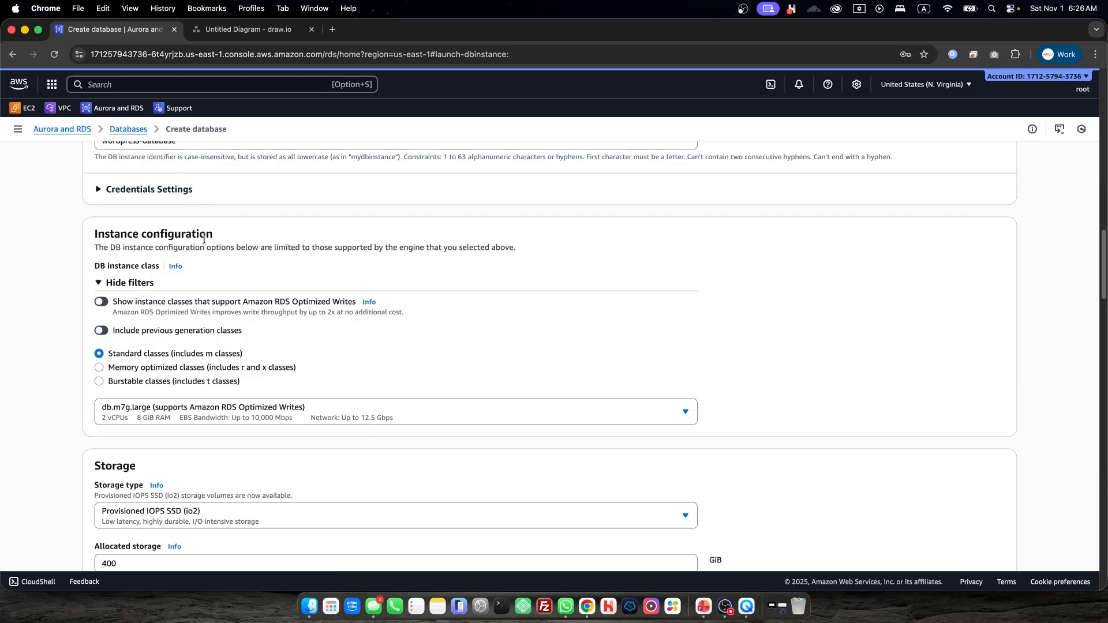
{"action": "left_click", "coordinate": [173, 190]}
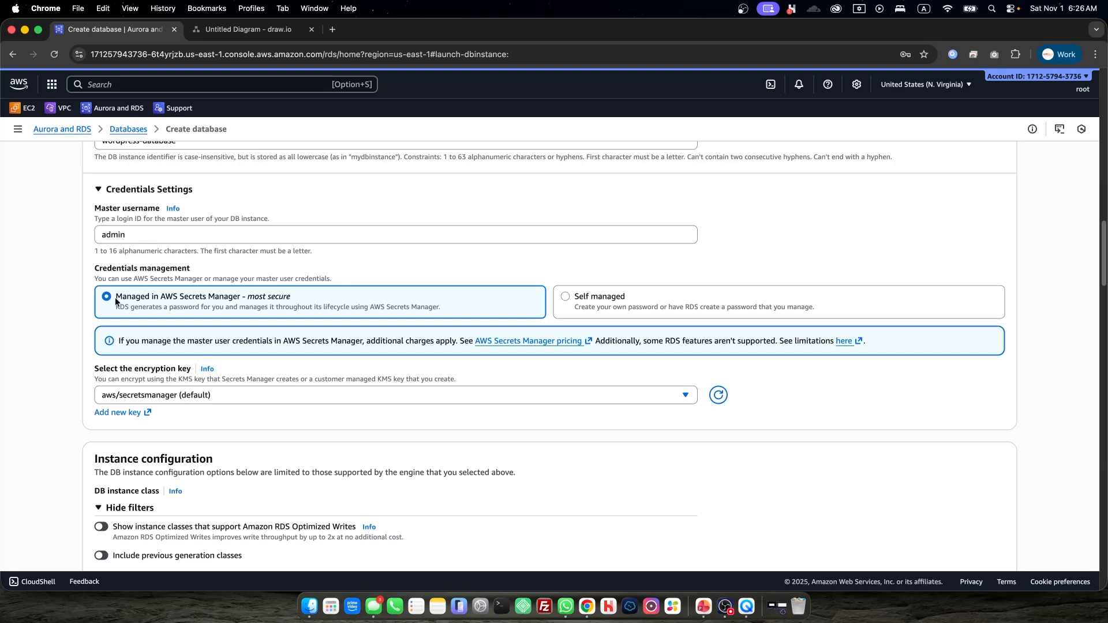
{"action": "left_click_drag", "start_coordinate": [116, 301], "coordinate": [305, 307]}
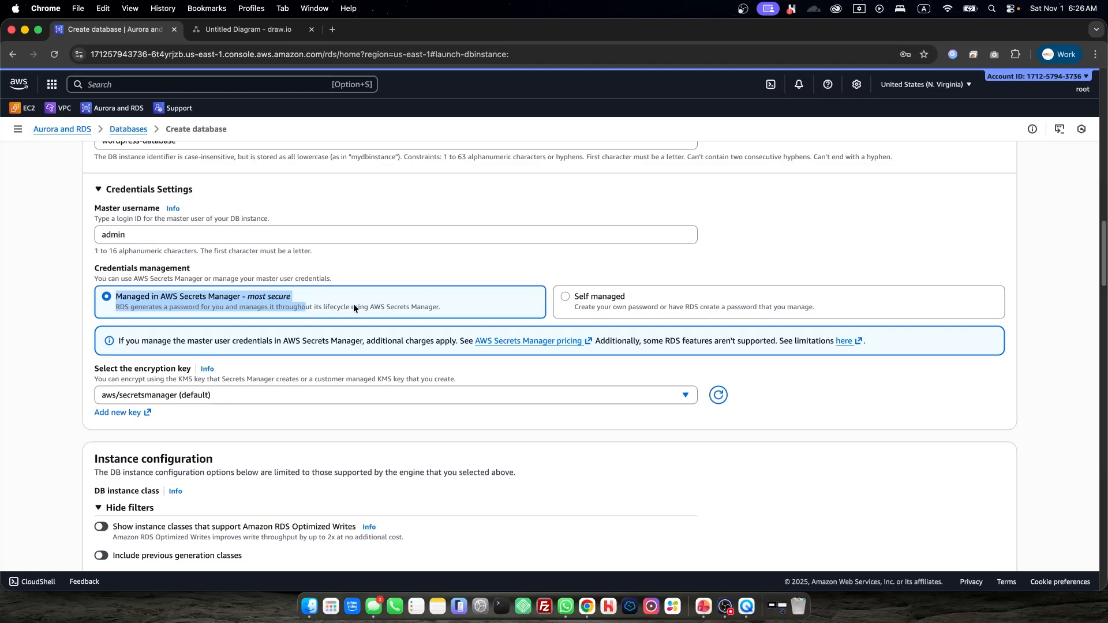
{"action": "left_click", "coordinate": [398, 298]}
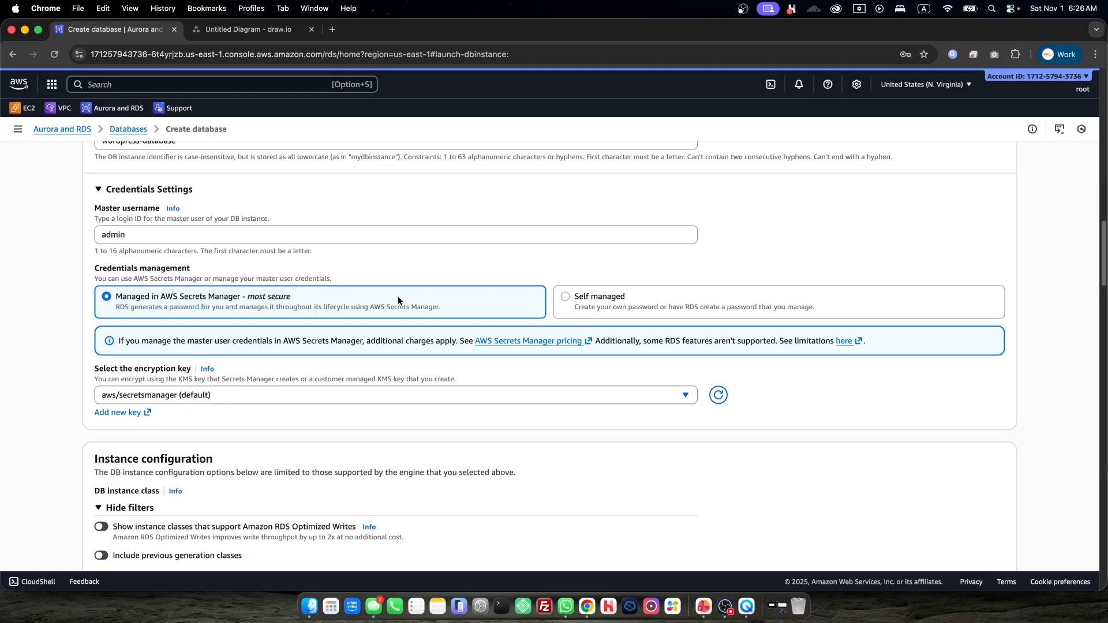
{"action": "left_click", "coordinate": [565, 297]}
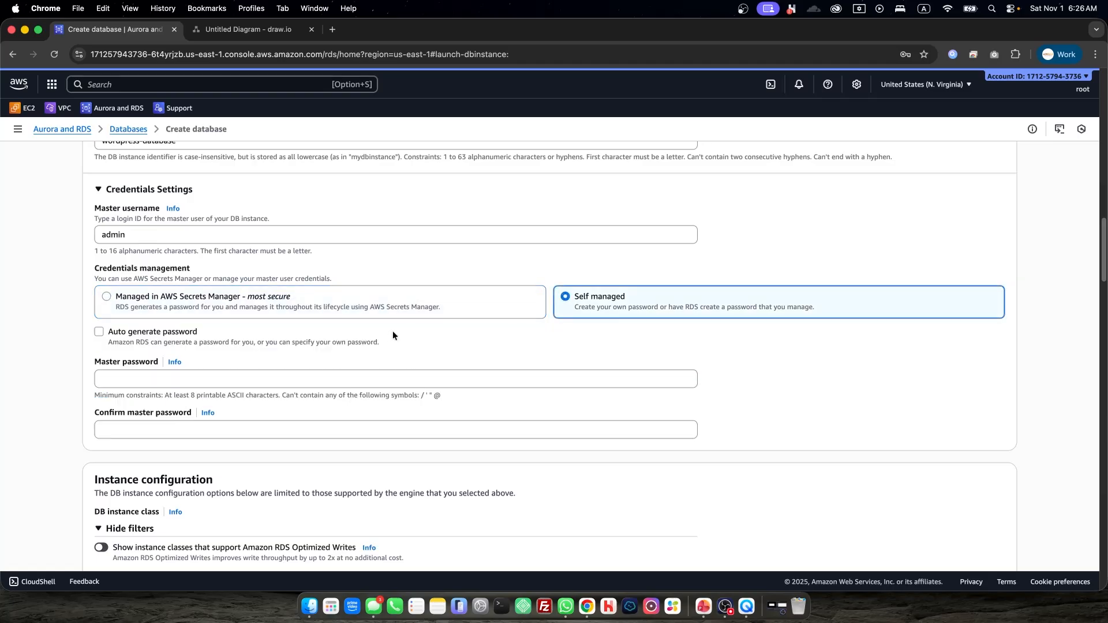
{"action": "left_click", "coordinate": [112, 333]}
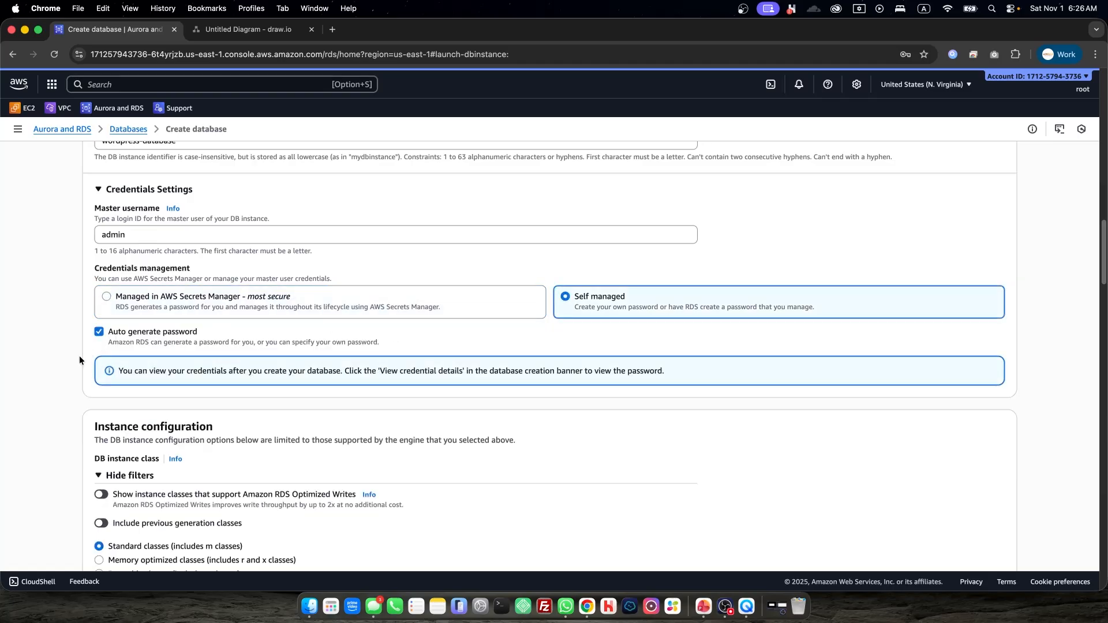
Examine the DB instance class options and the storage settings of the new database
{"action": "scroll", "coordinate": [77, 354], "scroll_direction": "down", "scroll_amount": 2}
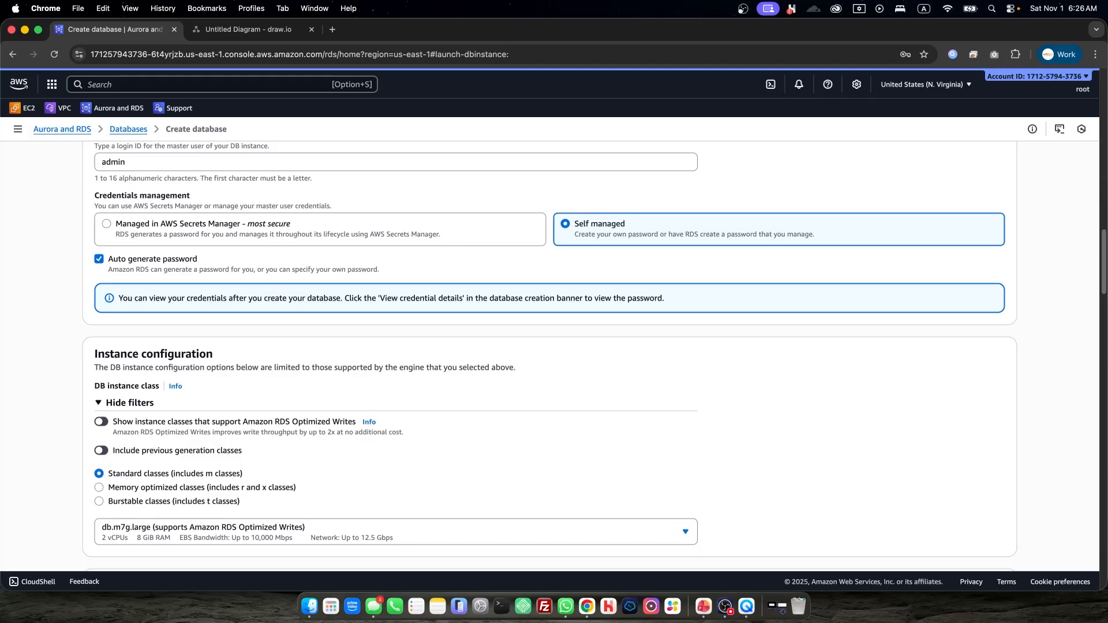
{"action": "scroll", "coordinate": [53, 420], "scroll_direction": "down", "scroll_amount": 5}
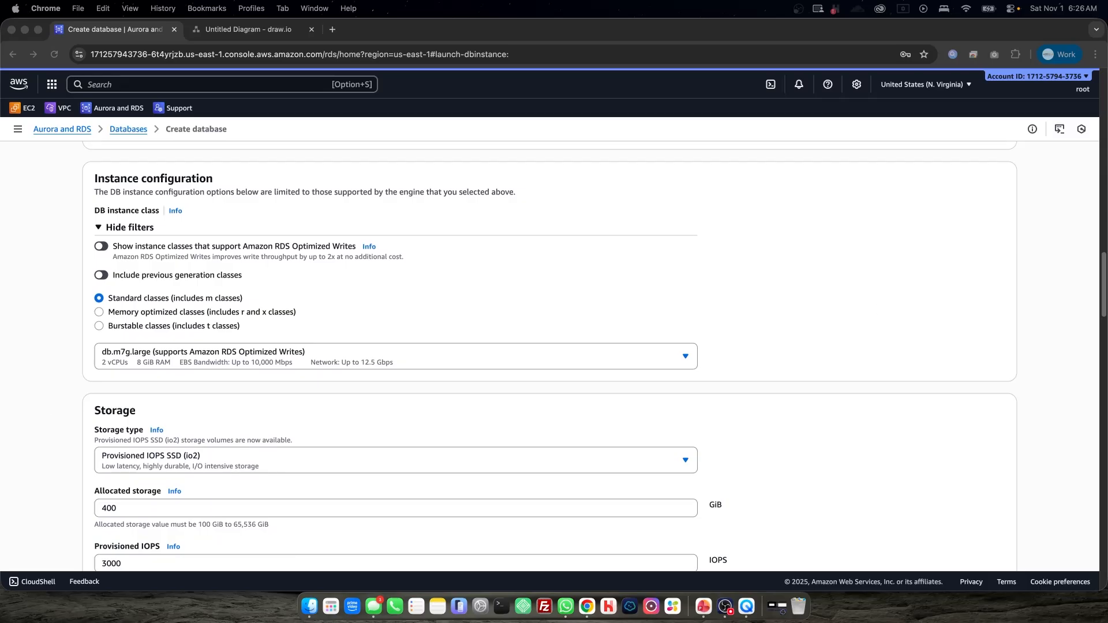
{"action": "scroll", "coordinate": [425, 349], "scroll_direction": "down", "scroll_amount": 3}
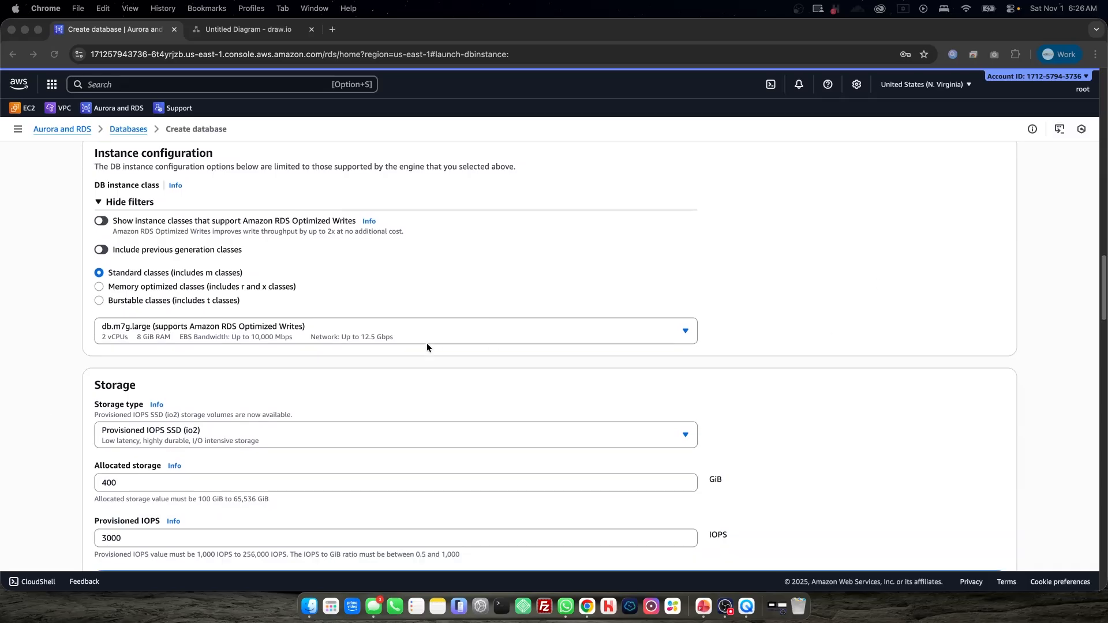
{"action": "scroll", "coordinate": [426, 348], "scroll_direction": "up", "scroll_amount": 5}
{"action": "scroll", "coordinate": [426, 348], "scroll_direction": "down", "scroll_amount": 2}
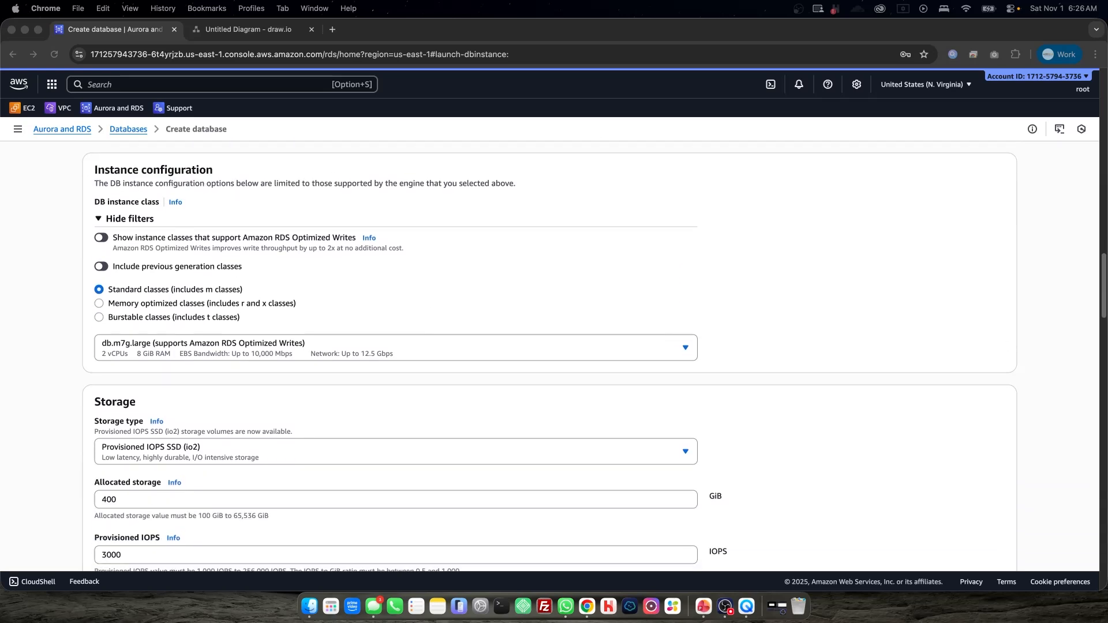
{"action": "scroll", "coordinate": [930, 334], "scroll_direction": "down", "scroll_amount": 1}
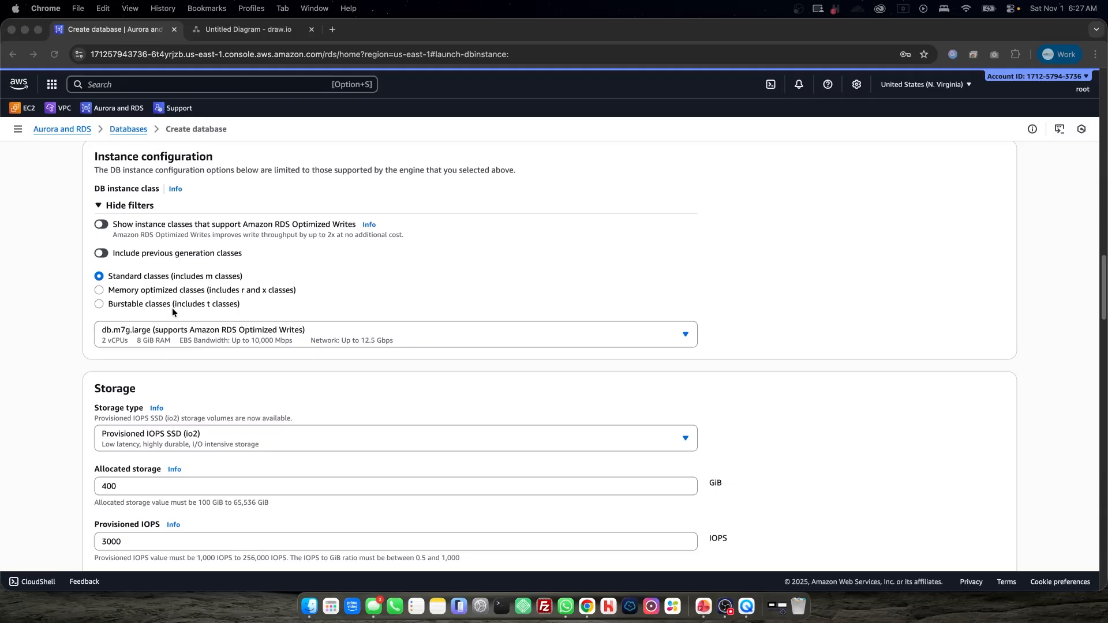
{"action": "scroll", "coordinate": [175, 310], "scroll_direction": "down", "scroll_amount": 4}
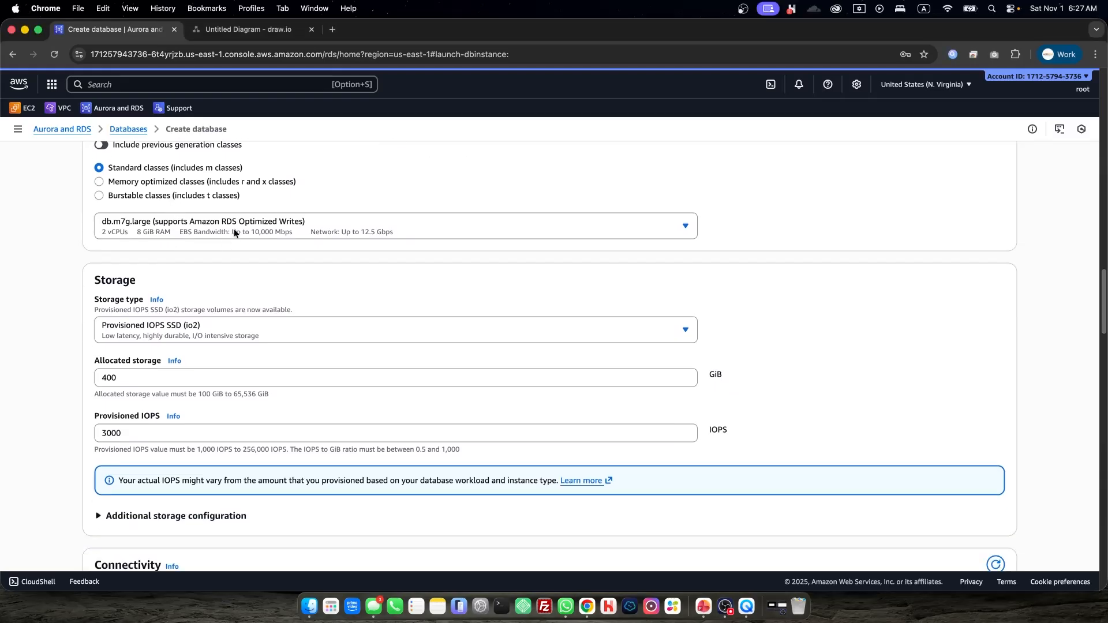
{"action": "left_click", "coordinate": [232, 230]}
{"action": "left_click", "coordinate": [229, 231]}
{"action": "scroll", "coordinate": [230, 231], "scroll_direction": "up", "scroll_amount": 2}
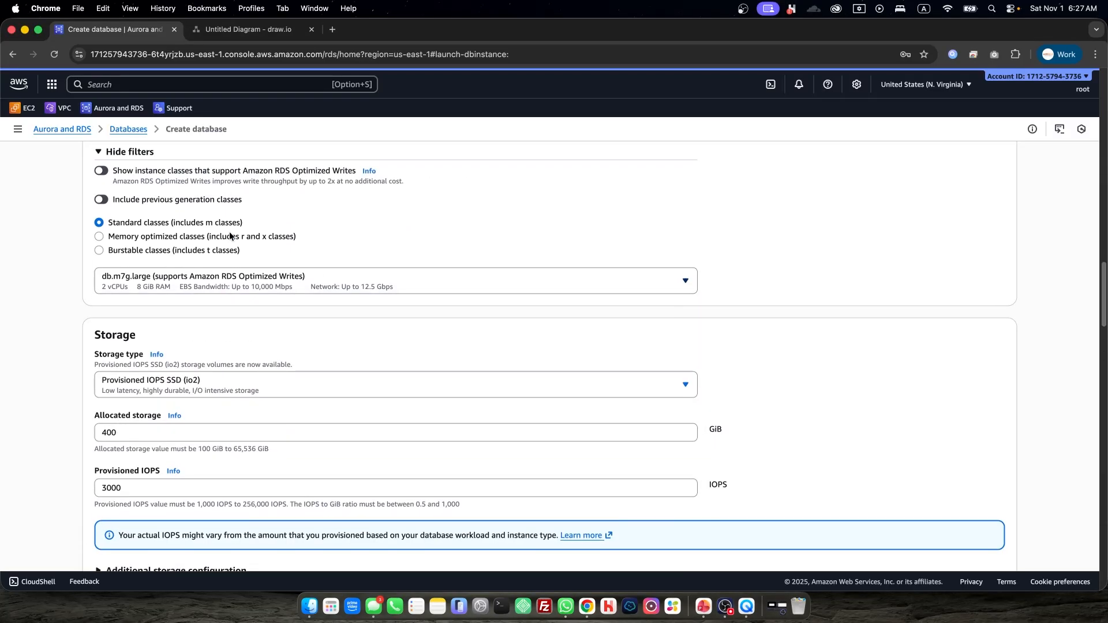
{"action": "left_click", "coordinate": [224, 287]}
{"action": "type", "text": "micro"}
{"action": "key", "text": "super+a"}
{"action": "key", "text": "BackSpace"}
Switch the DB instance class to Burstable classes and choose db.t3.micro
{"action": "left_click", "coordinate": [179, 249]}
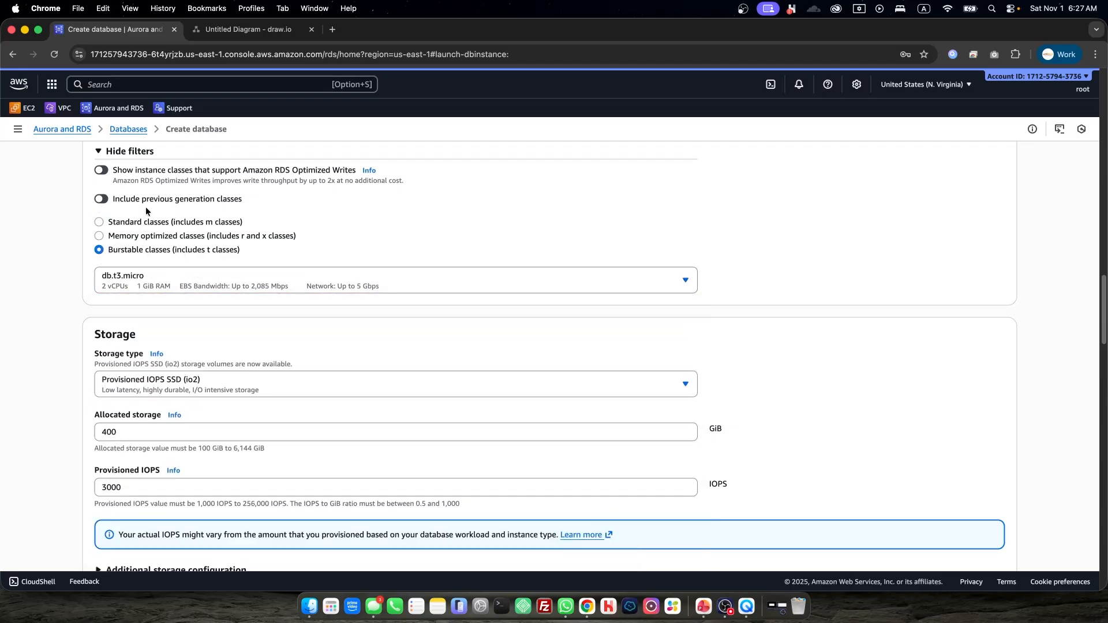
{"action": "left_click", "coordinate": [144, 225]}
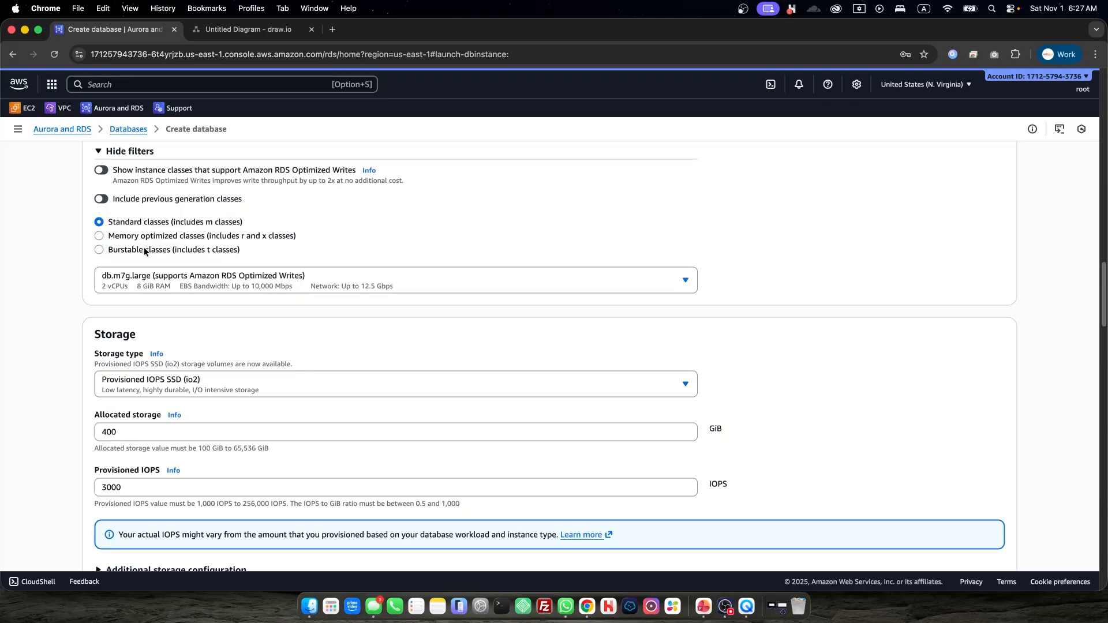
{"action": "double_click", "coordinate": [144, 250]}
{"action": "left_click", "coordinate": [162, 278]}
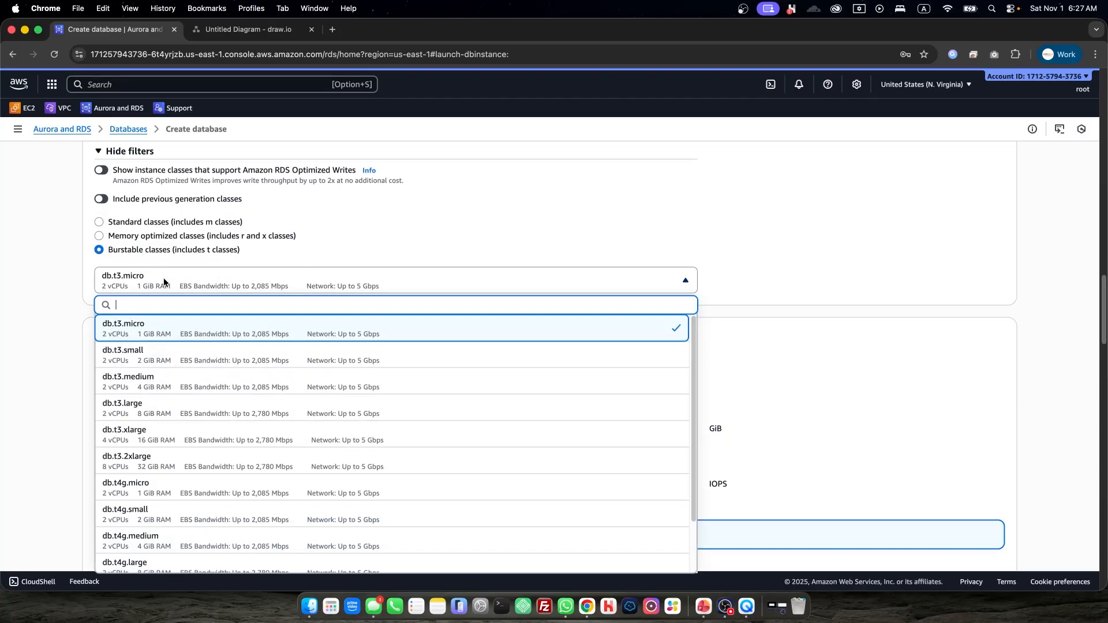
{"action": "left_click", "coordinate": [151, 324]}
Set the storage type to General Purpose SSD (gp2) and the allocated storage to 20 GiB
{"action": "scroll", "coordinate": [389, 279], "scroll_direction": "down", "scroll_amount": 4}
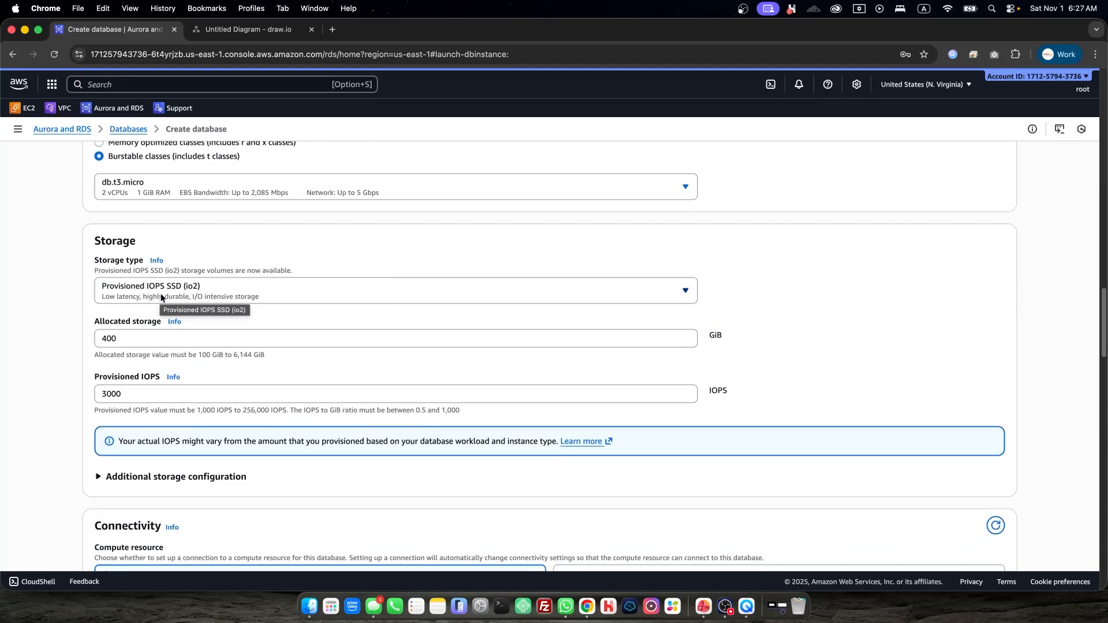
{"action": "left_click", "coordinate": [161, 294]}
{"action": "right_click", "coordinate": [161, 293]}
{"action": "left_click", "coordinate": [78, 284]}
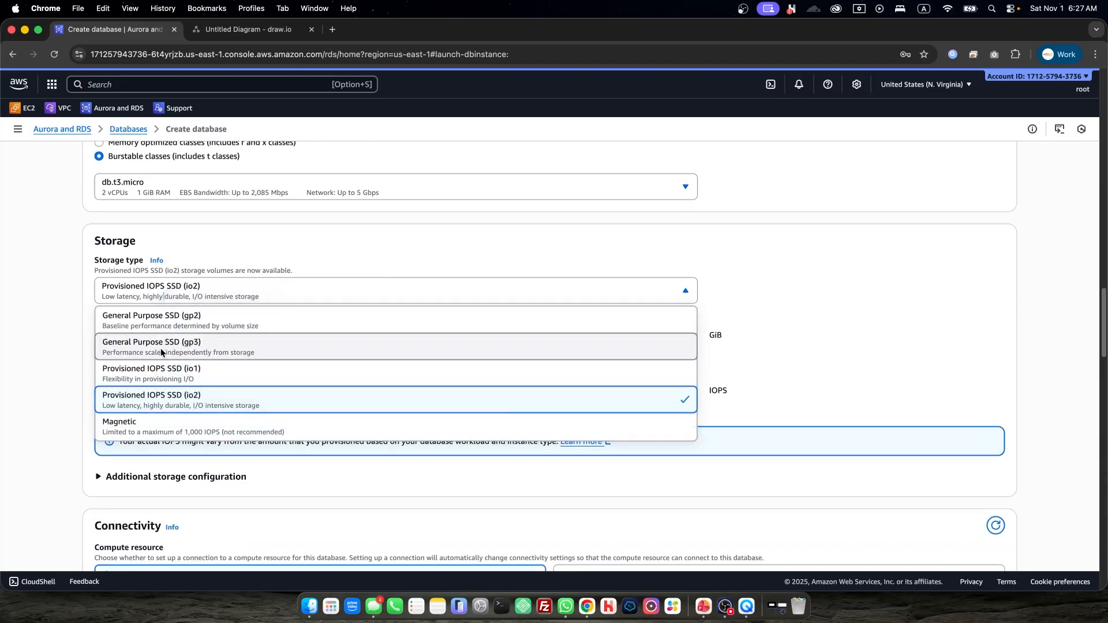
{"action": "left_click", "coordinate": [170, 321]}
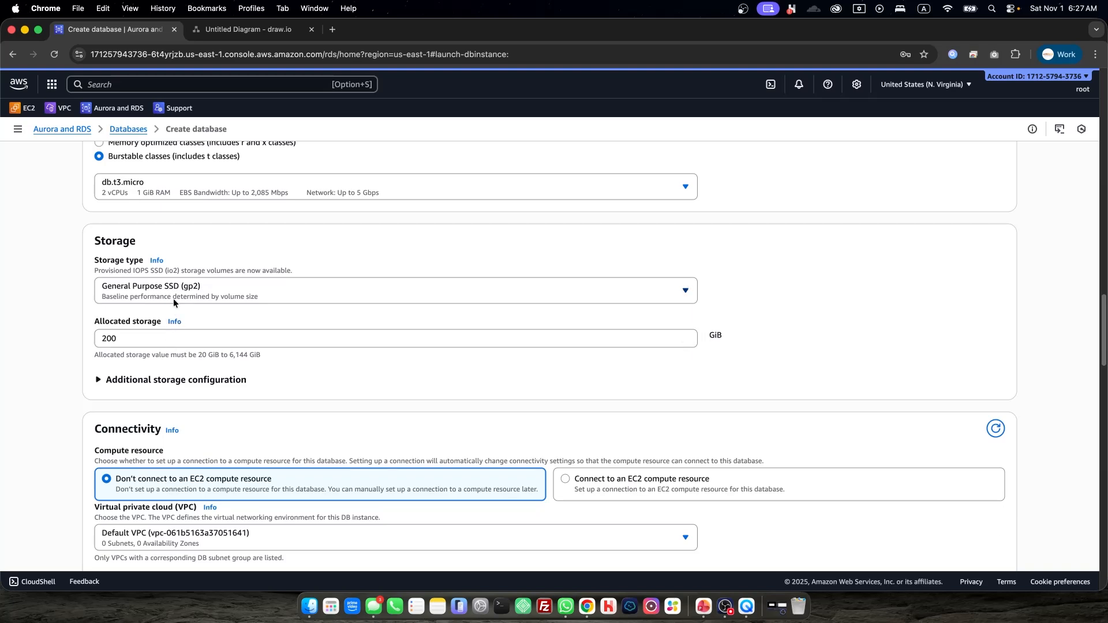
{"action": "key", "text": "Tab"}
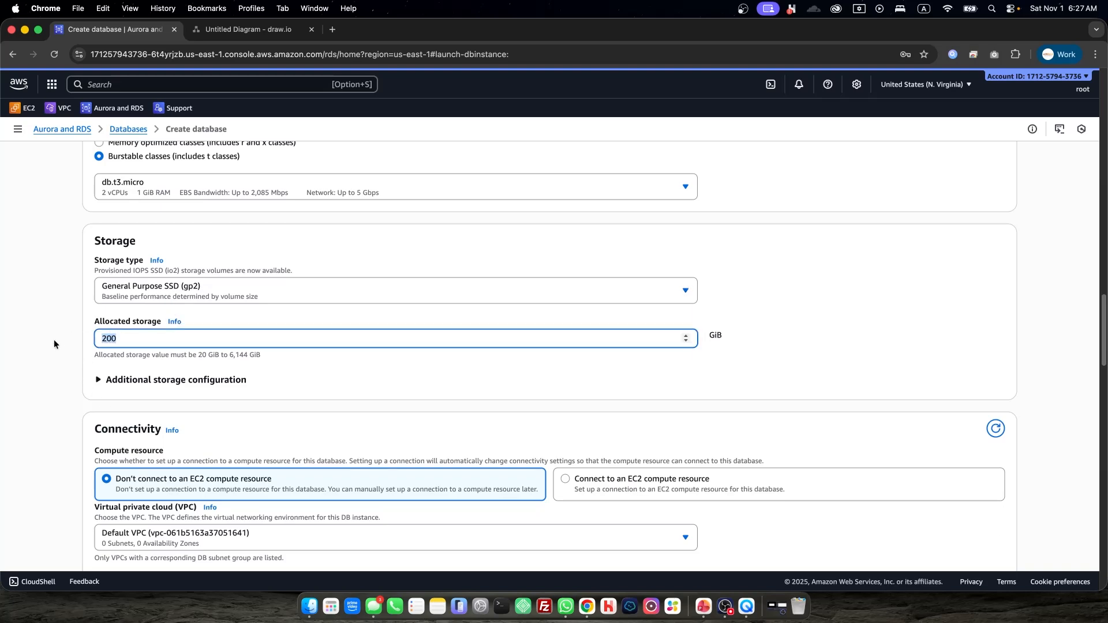
{"action": "type", "text": "20"}
{"action": "left_click", "coordinate": [771, 316]}
Examine the storage autoscaling options in the additional storage configuration
{"action": "scroll", "coordinate": [775, 321], "scroll_direction": "down", "scroll_amount": 3}
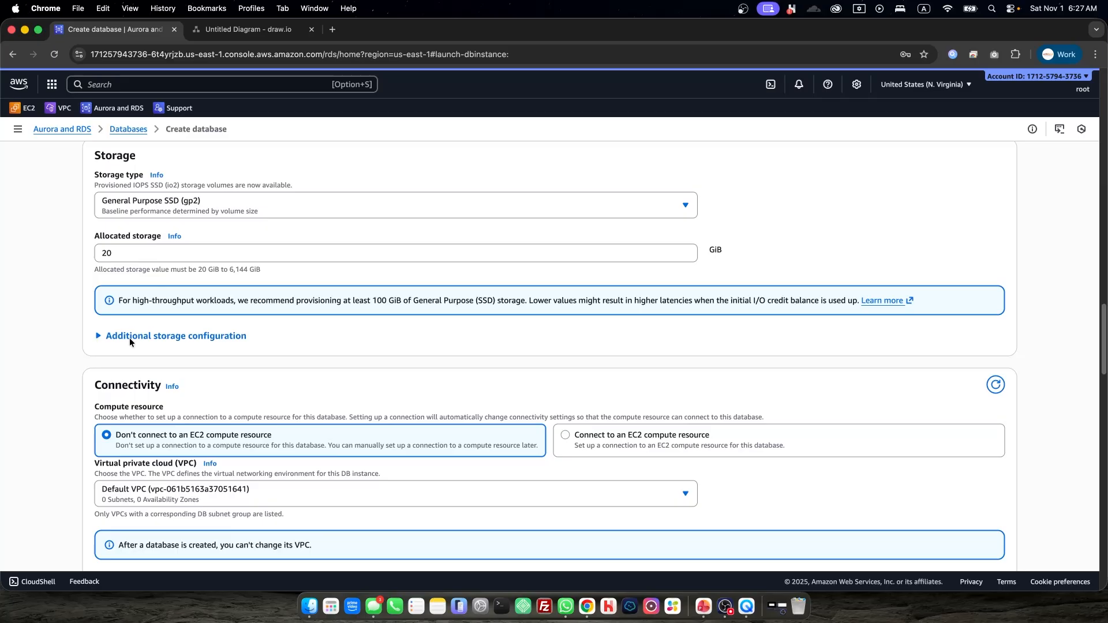
{"action": "scroll", "coordinate": [130, 337], "scroll_direction": "down", "scroll_amount": 1}
{"action": "left_click", "coordinate": [134, 296]}
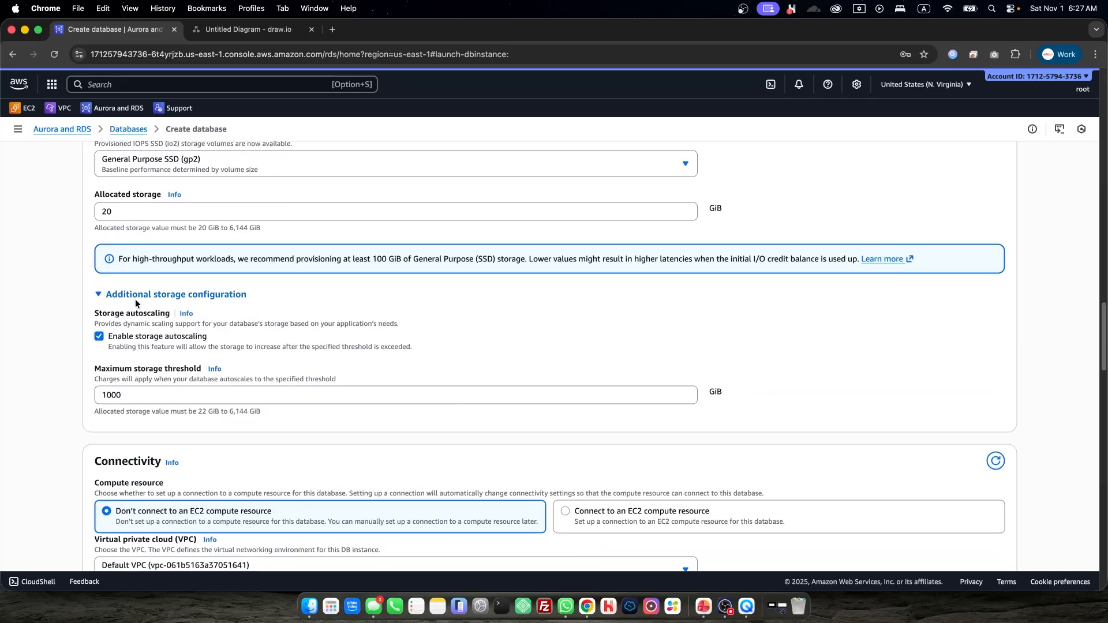
{"action": "left_click", "coordinate": [140, 296]}
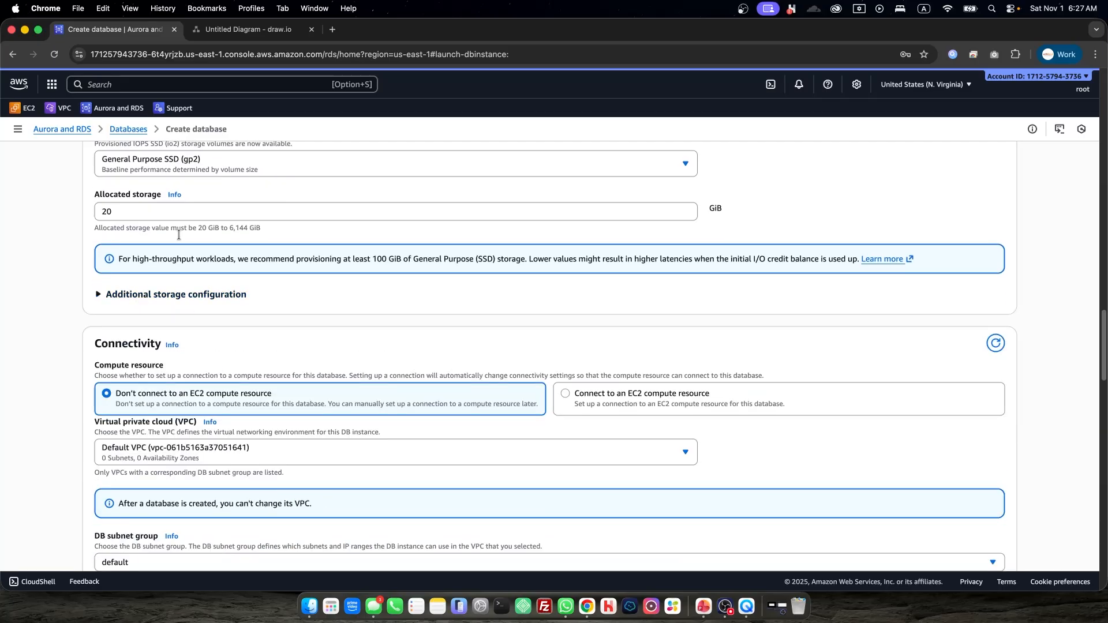
{"action": "scroll", "coordinate": [199, 216], "scroll_direction": "up", "scroll_amount": 1}
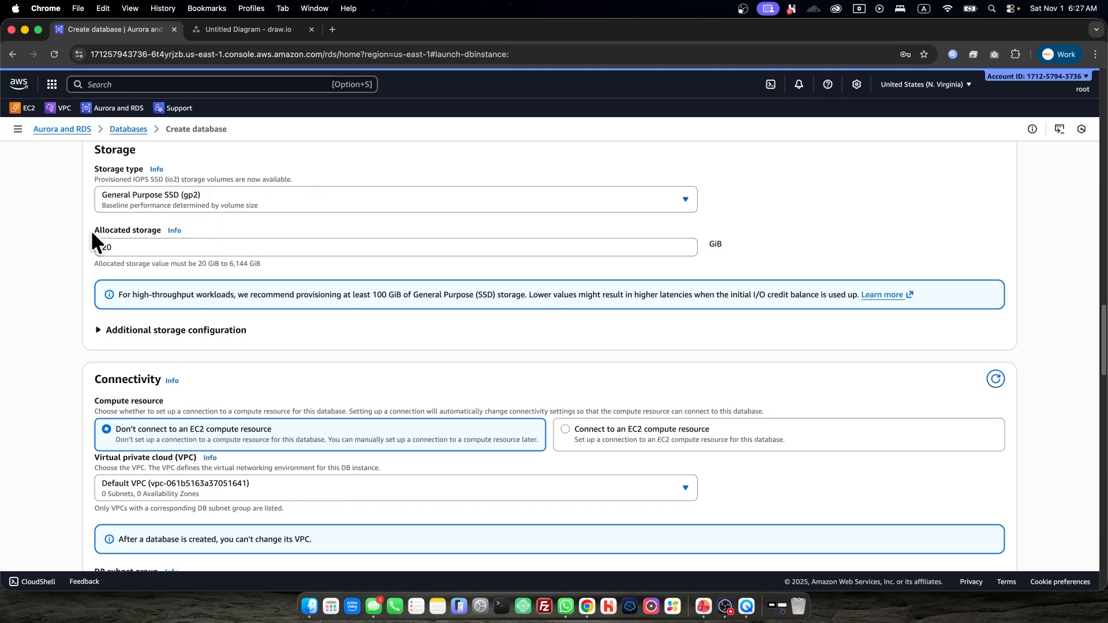
Assign the database to the virtual private cloud wordpress-vpc in the connectivity settings
{"action": "scroll", "coordinate": [387, 268], "scroll_direction": "down", "scroll_amount": 3}
{"action": "scroll", "coordinate": [431, 272], "scroll_direction": "down", "scroll_amount": 1}
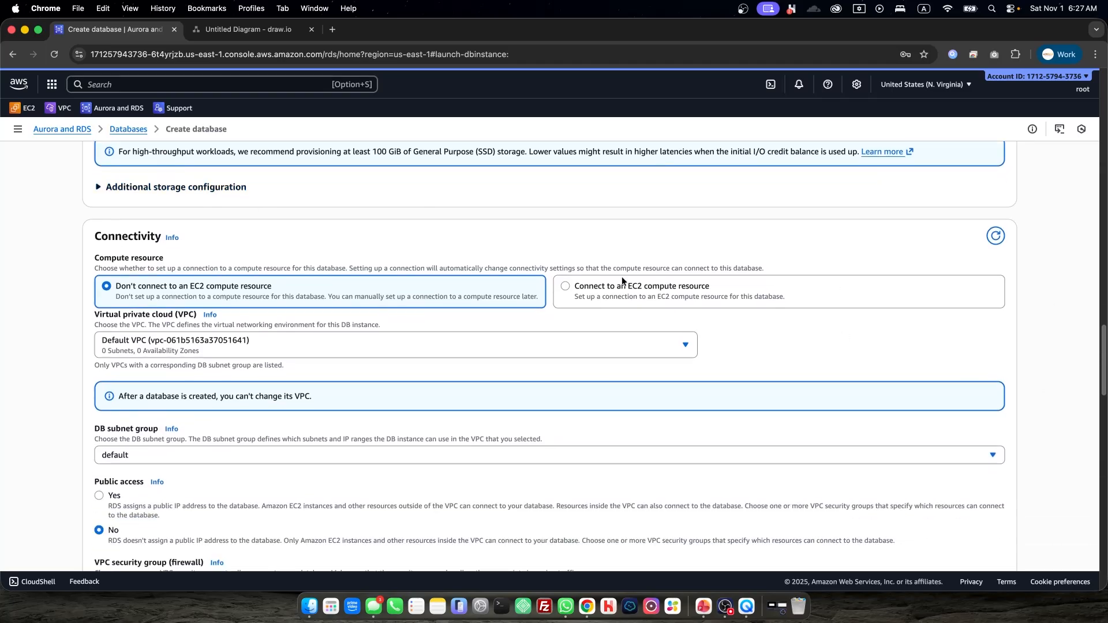
{"action": "scroll", "coordinate": [446, 303], "scroll_direction": "down", "scroll_amount": 3}
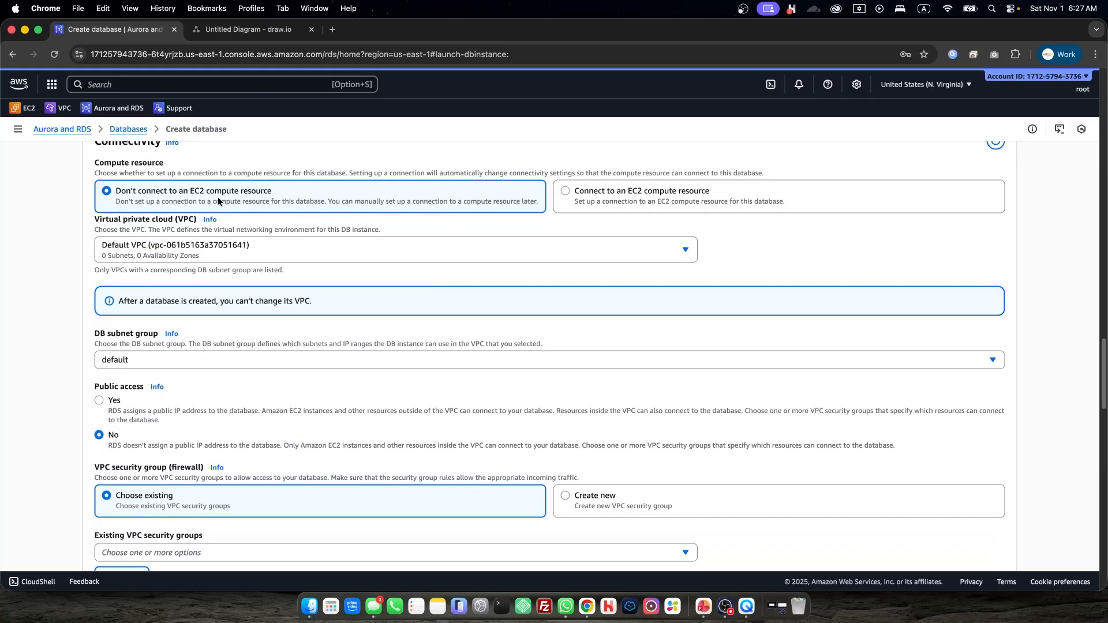
{"action": "scroll", "coordinate": [234, 203], "scroll_direction": "up", "scroll_amount": 1}
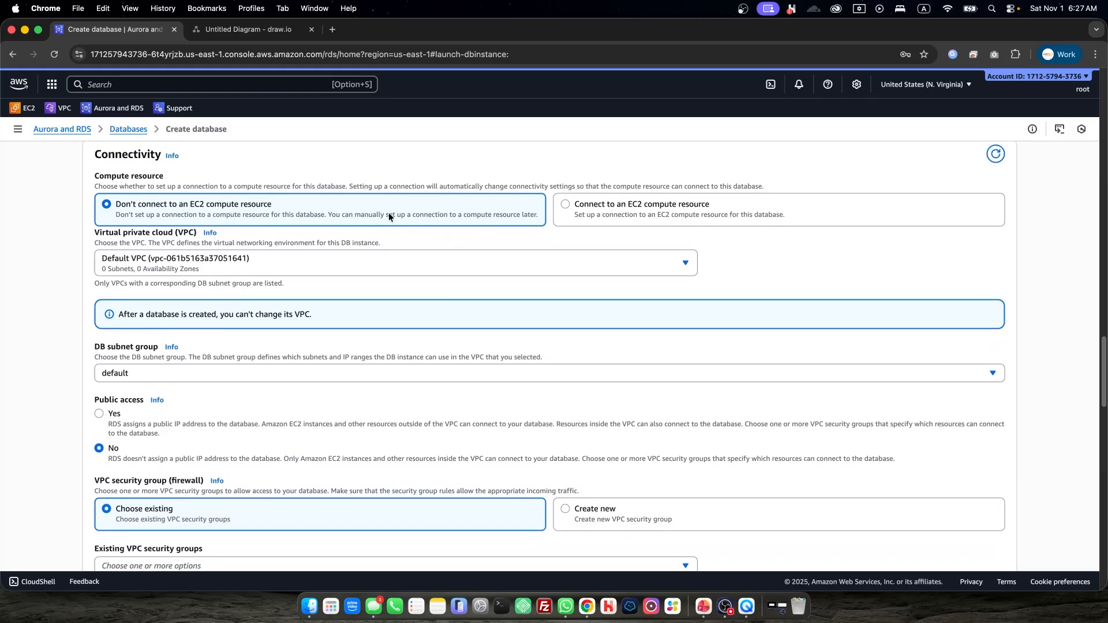
{"action": "scroll", "coordinate": [391, 230], "scroll_direction": "down", "scroll_amount": 2}
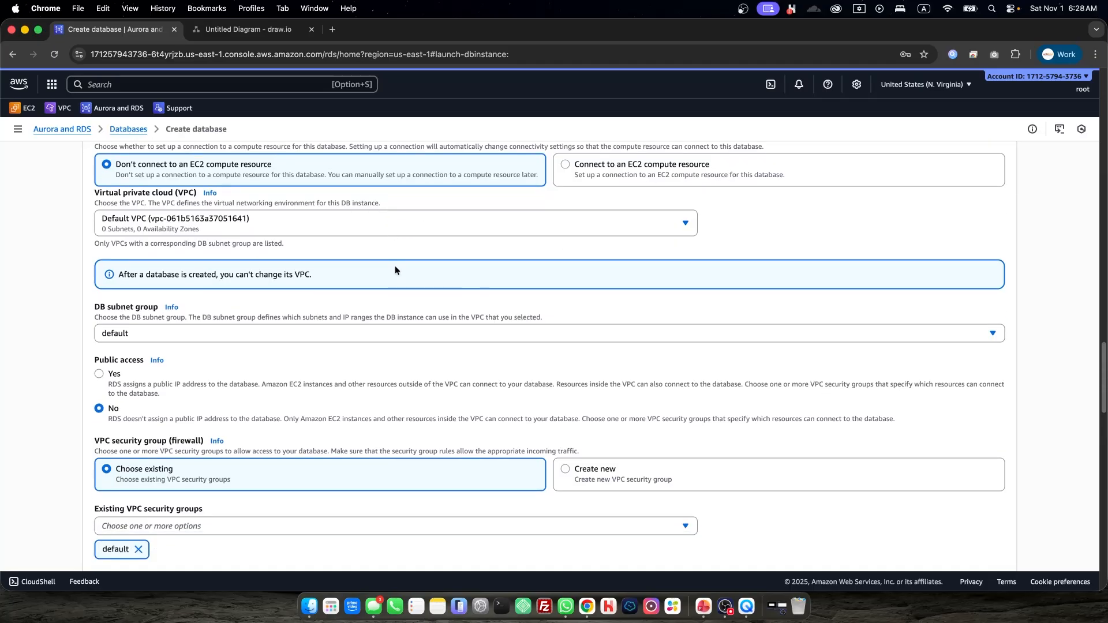
{"action": "left_click", "coordinate": [137, 222]}
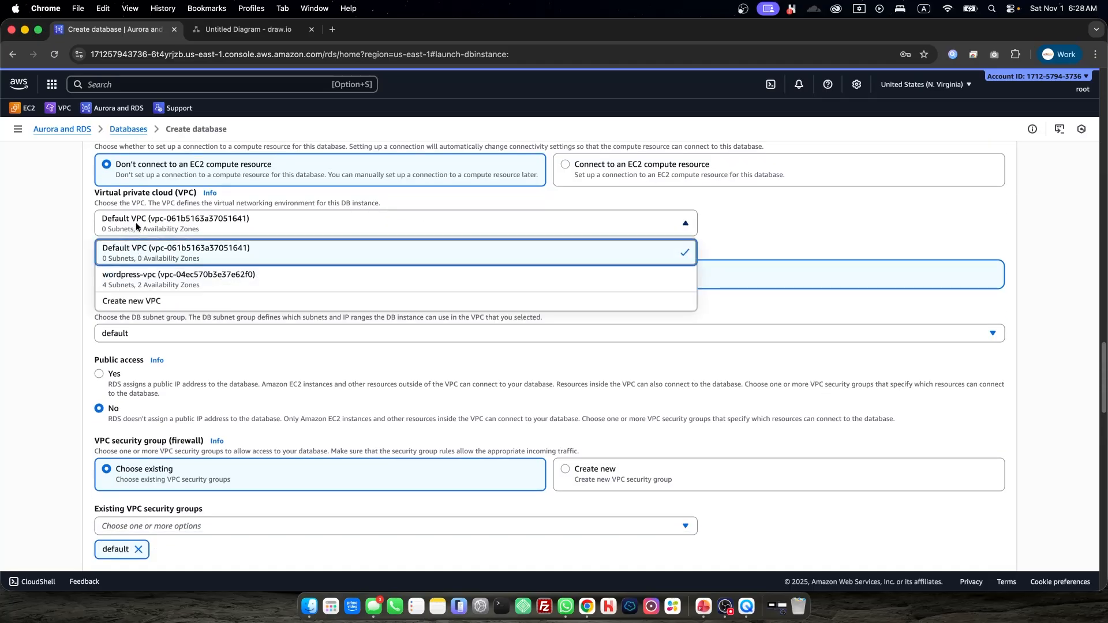
{"action": "left_click", "coordinate": [141, 284]}
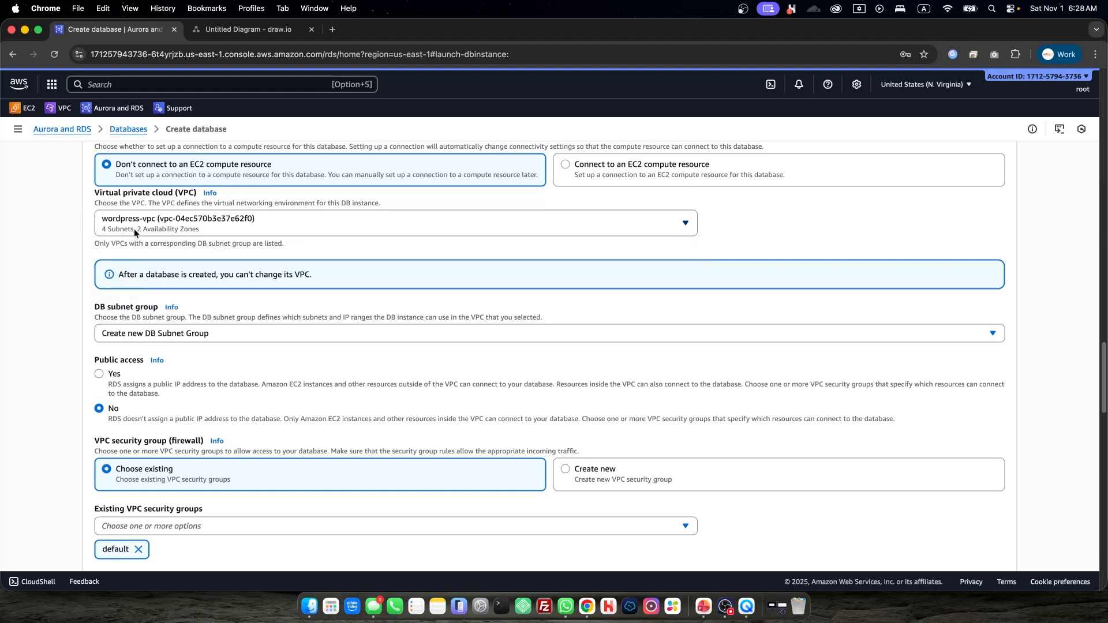
Replace the default VPC security group of the database with the existing Wordpress-RDS-Security-Group
{"action": "scroll", "coordinate": [458, 257], "scroll_direction": "down", "scroll_amount": 3}
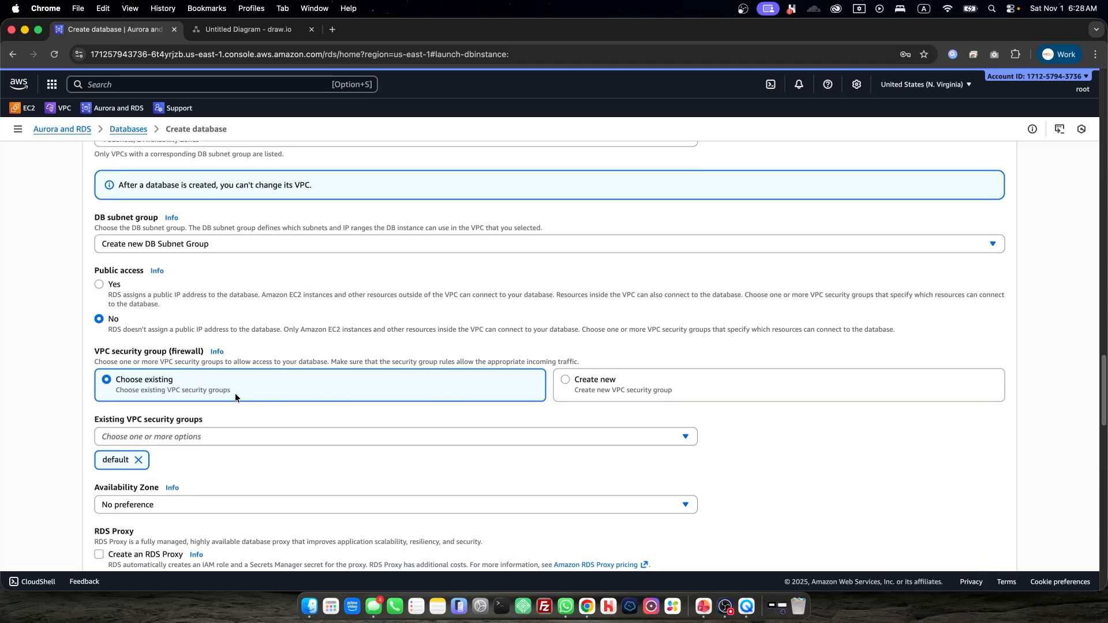
{"action": "scroll", "coordinate": [234, 393], "scroll_direction": "down", "scroll_amount": 1}
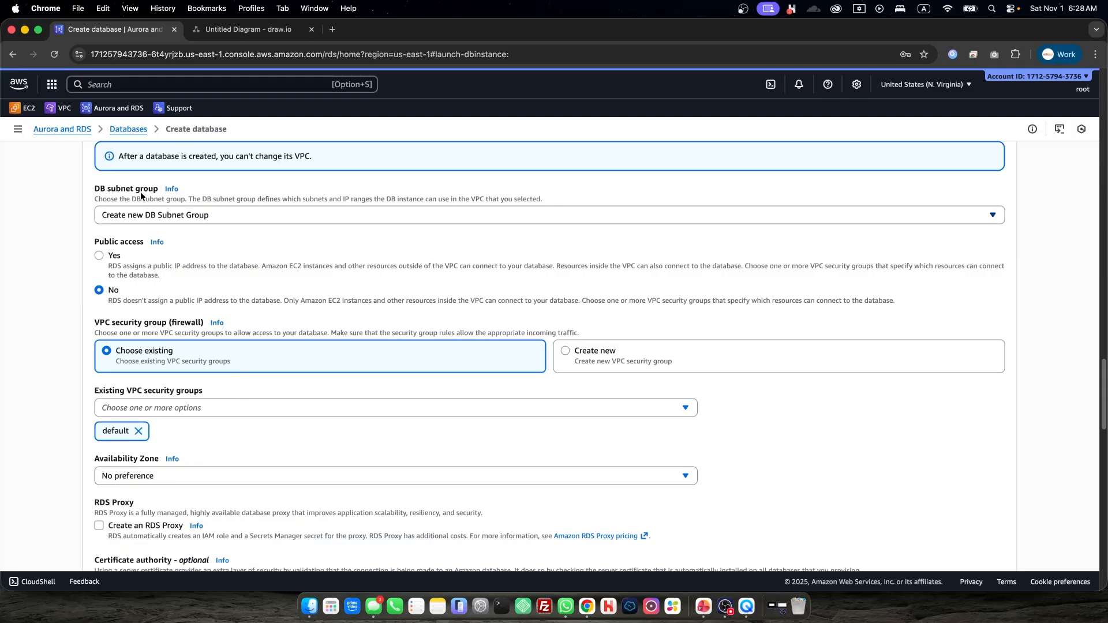
{"action": "left_click", "coordinate": [281, 223]}
{"action": "left_click", "coordinate": [171, 284]}
{"action": "left_click", "coordinate": [139, 431]}
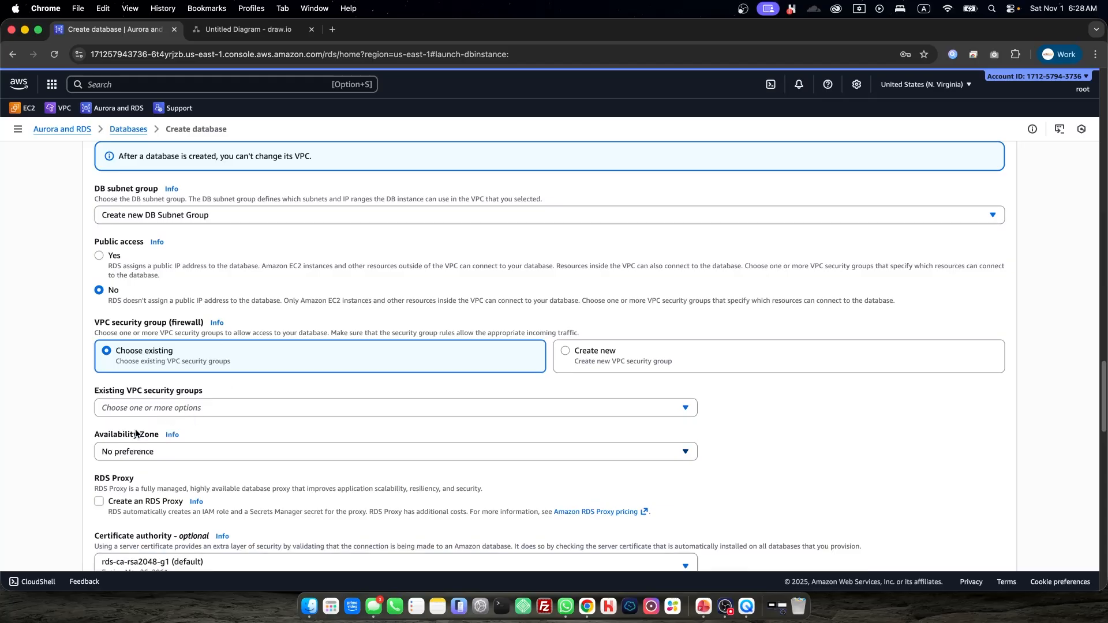
{"action": "left_click", "coordinate": [140, 412]}
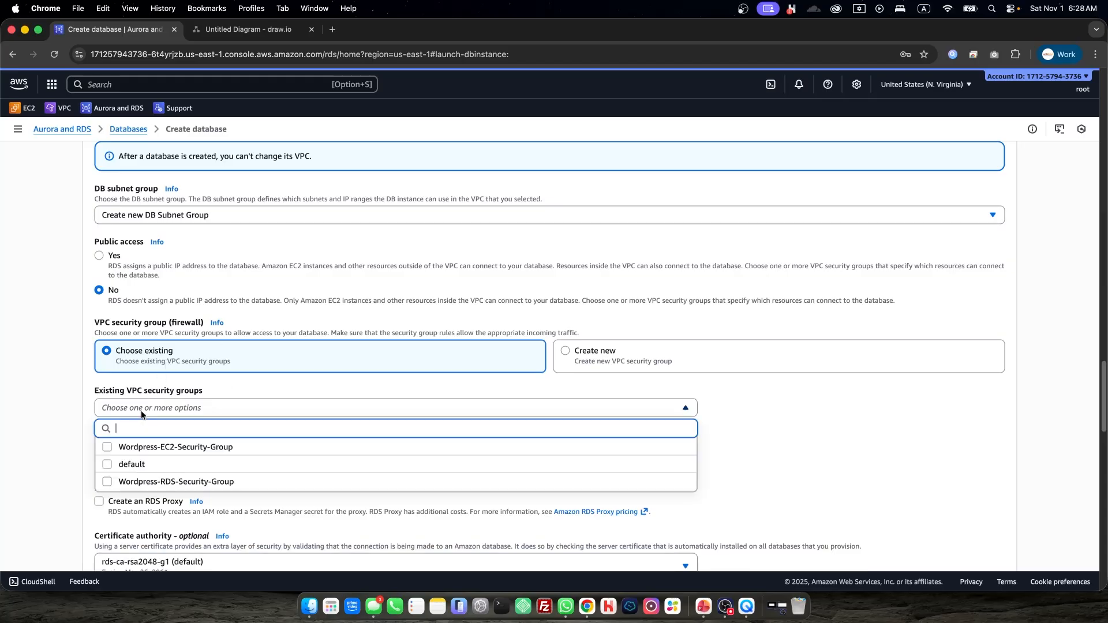
{"action": "left_click", "coordinate": [106, 482]}
{"action": "left_click", "coordinate": [61, 477]}
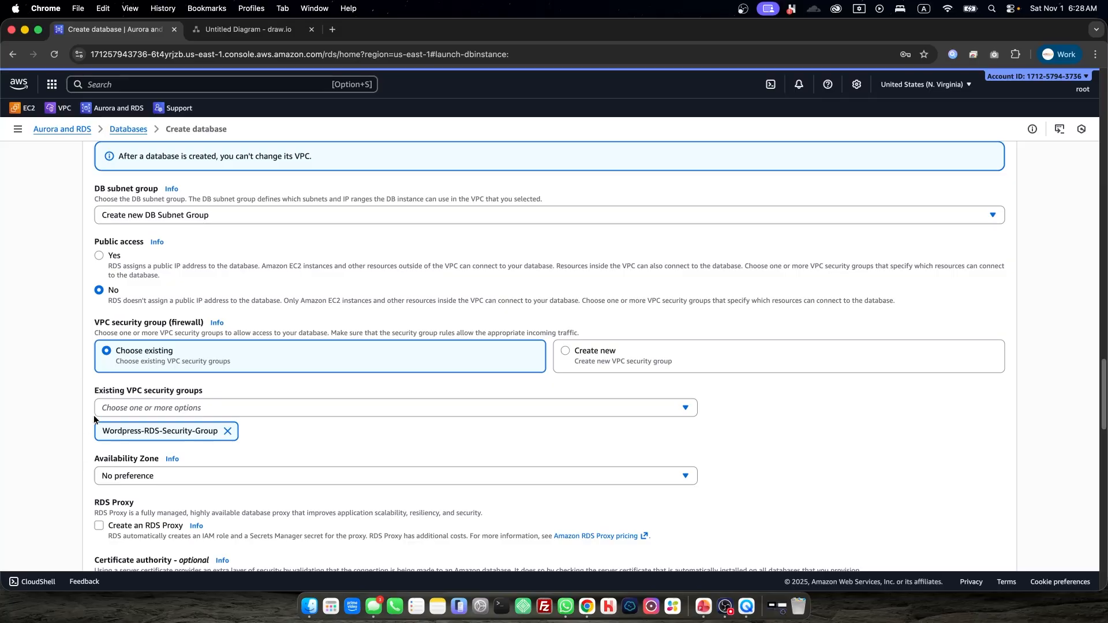
Compare the database's security group setting with the Amazon RDS, MySQL and private subnet shapes in the draw.io architecture diagram
{"action": "scroll", "coordinate": [144, 358], "scroll_direction": "down", "scroll_amount": 2}
{"action": "left_click", "coordinate": [248, 29]}
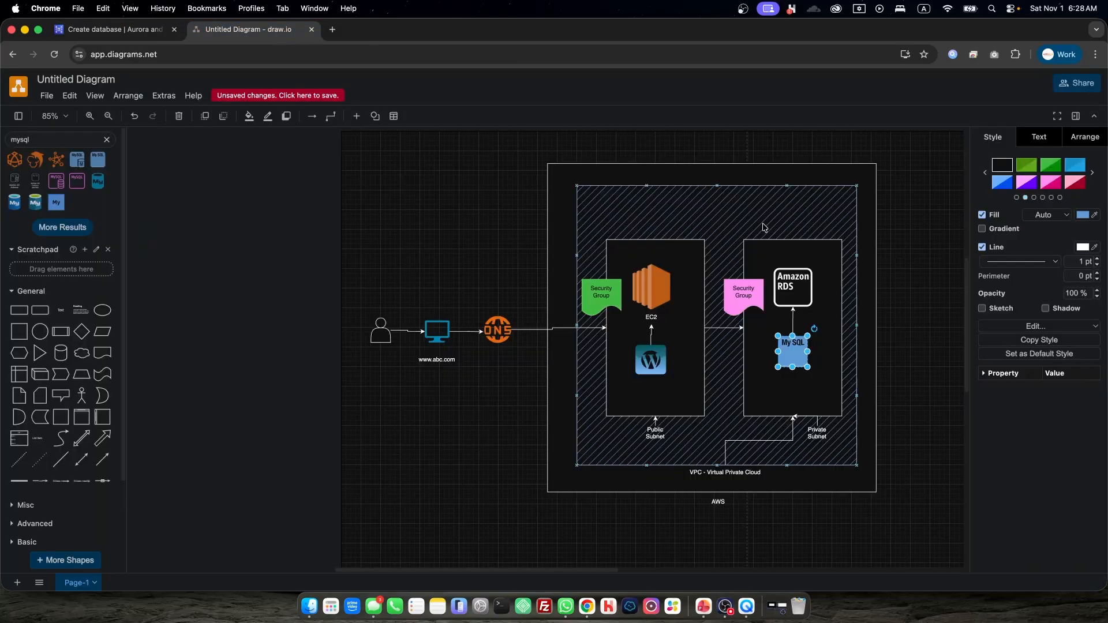
{"action": "left_click", "coordinate": [781, 283]}
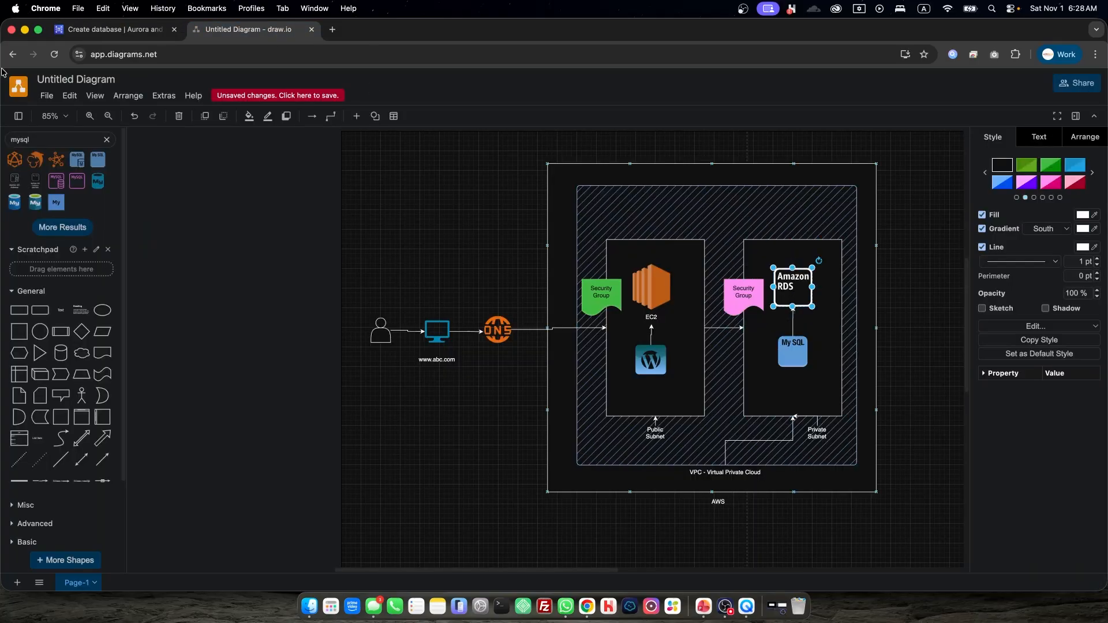
{"action": "left_click", "coordinate": [785, 363]}
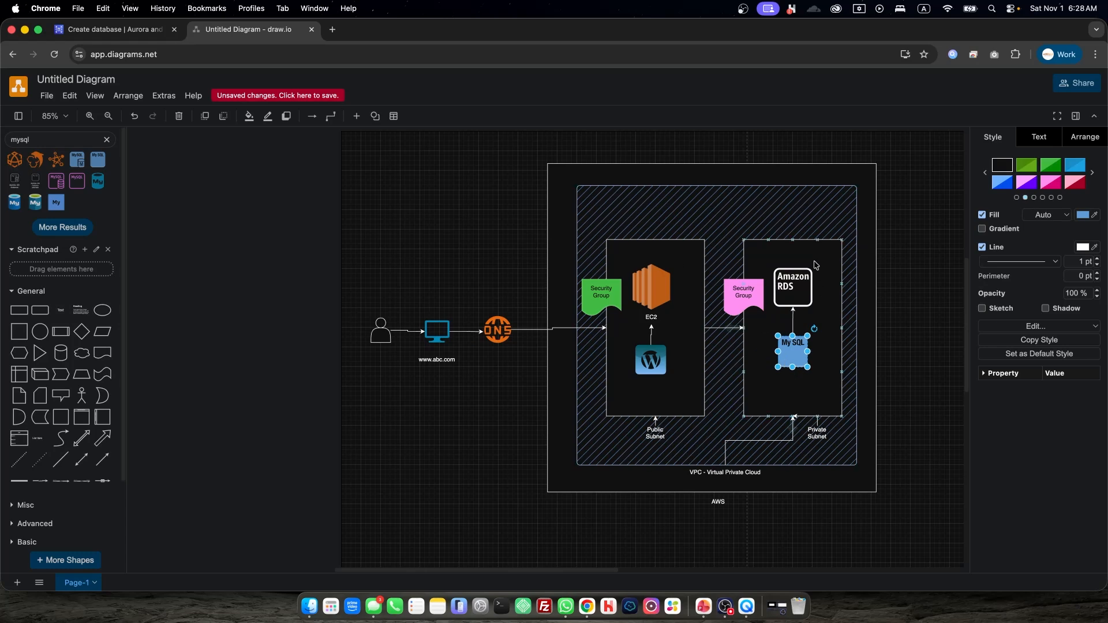
{"action": "left_click", "coordinate": [815, 262]}
{"action": "left_click", "coordinate": [109, 28]}
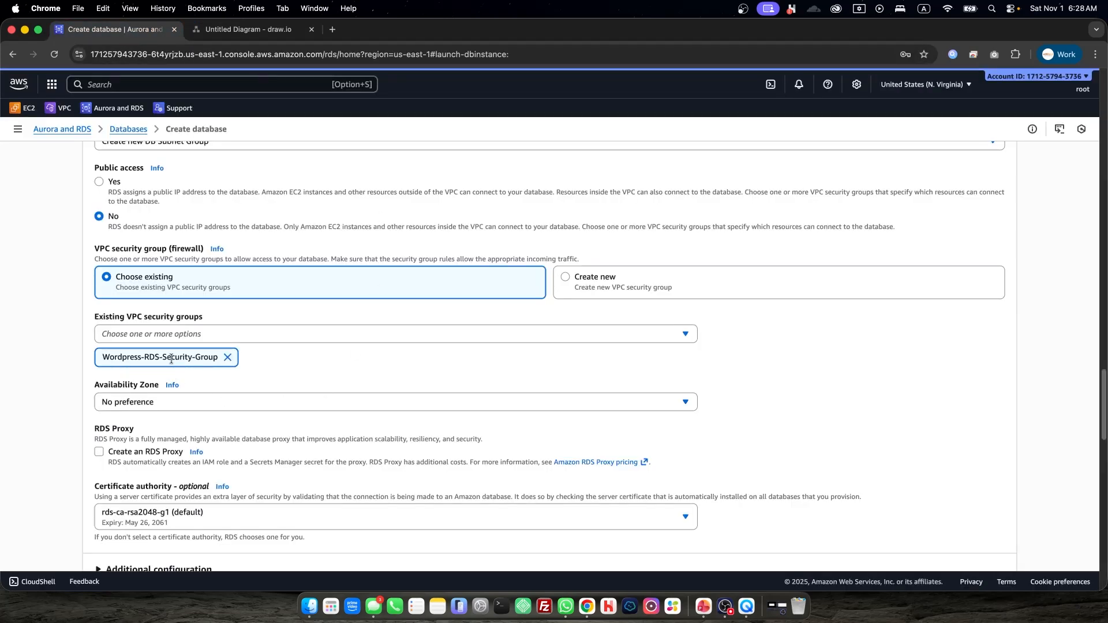
{"action": "left_click", "coordinate": [255, 34]}
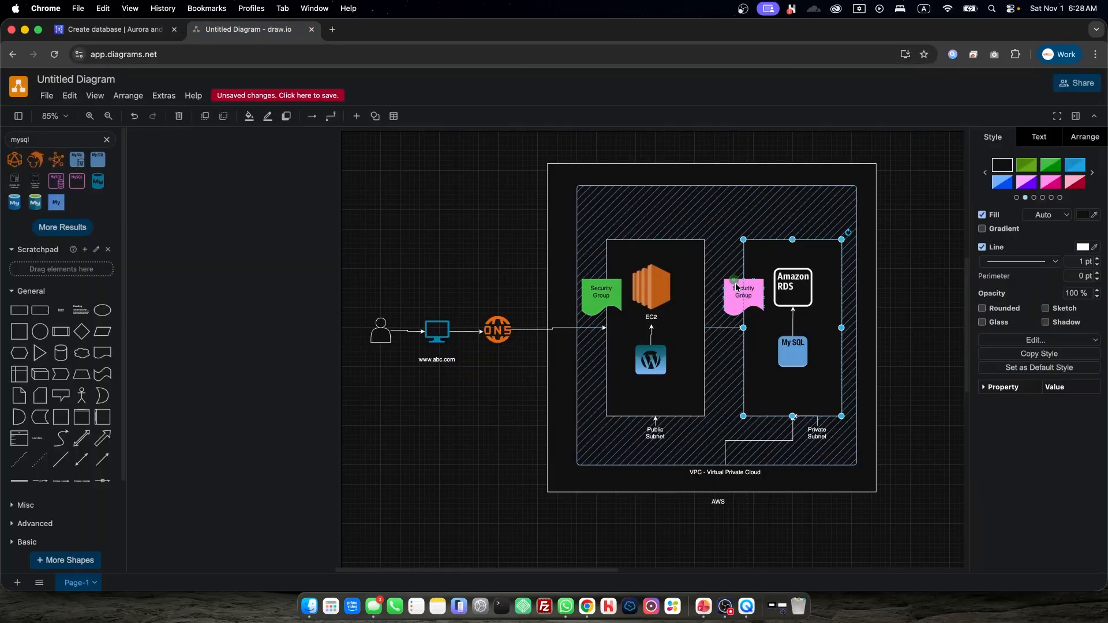
{"action": "left_click", "coordinate": [81, 30]}
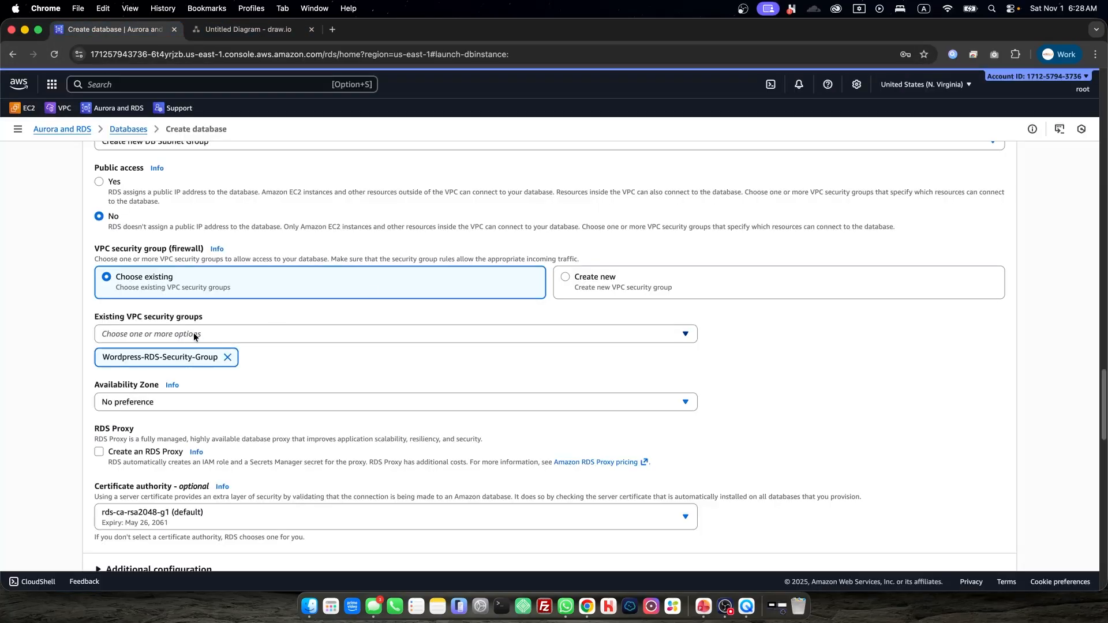
Review the remaining connectivity, tags, database authentication and monitoring settings down to the estimated monthly costs
{"action": "scroll", "coordinate": [341, 352], "scroll_direction": "down", "scroll_amount": 2}
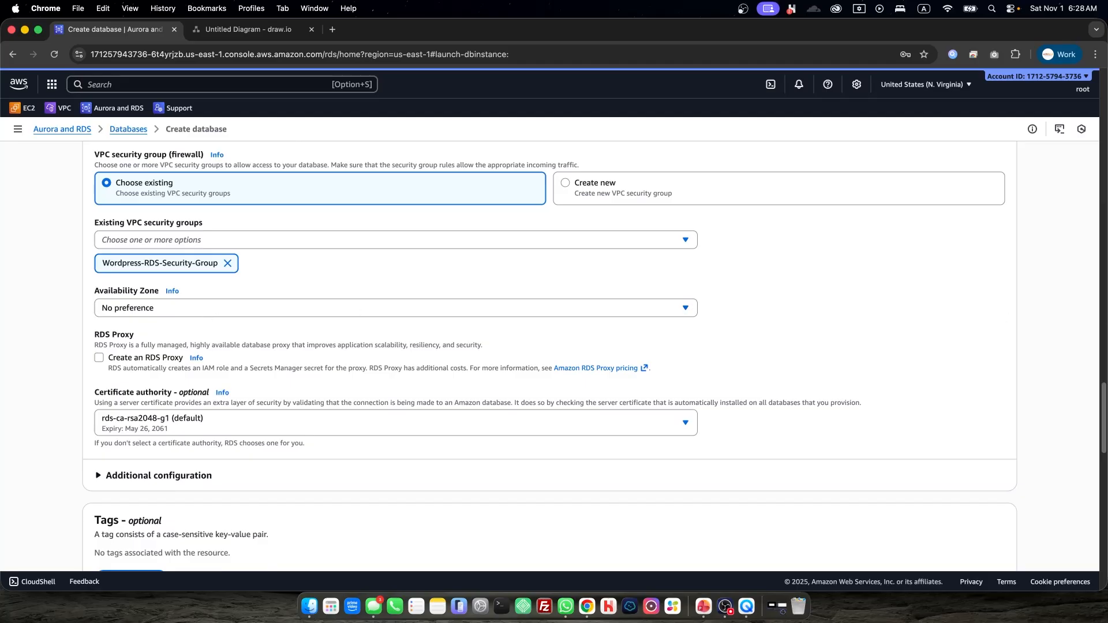
{"action": "scroll", "coordinate": [130, 325], "scroll_direction": "down", "scroll_amount": 1}
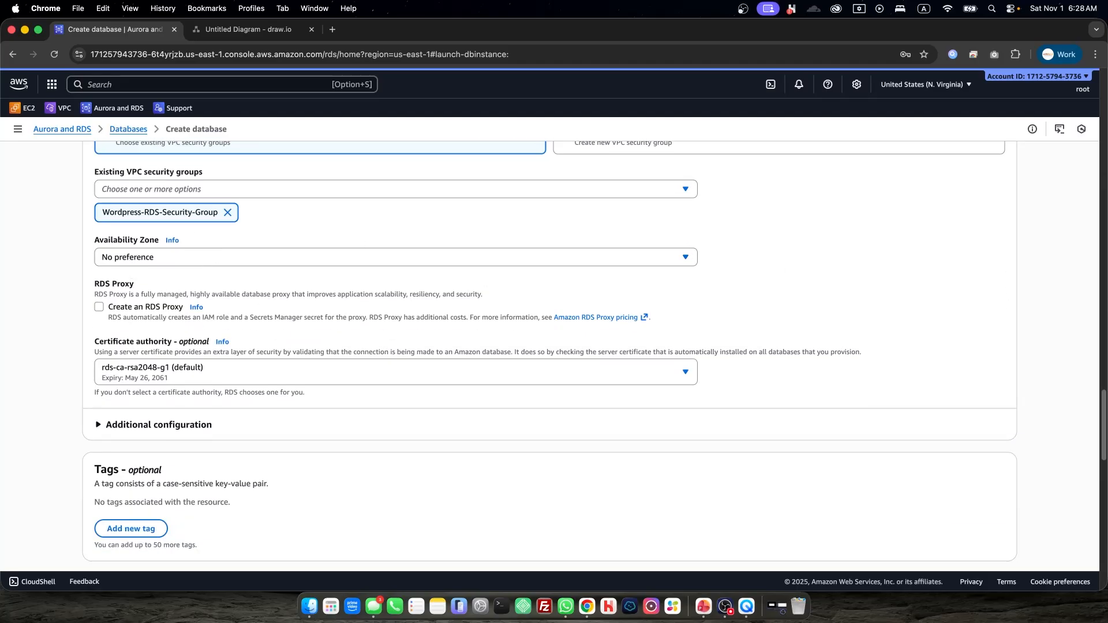
{"action": "scroll", "coordinate": [622, 252], "scroll_direction": "down", "scroll_amount": 5}
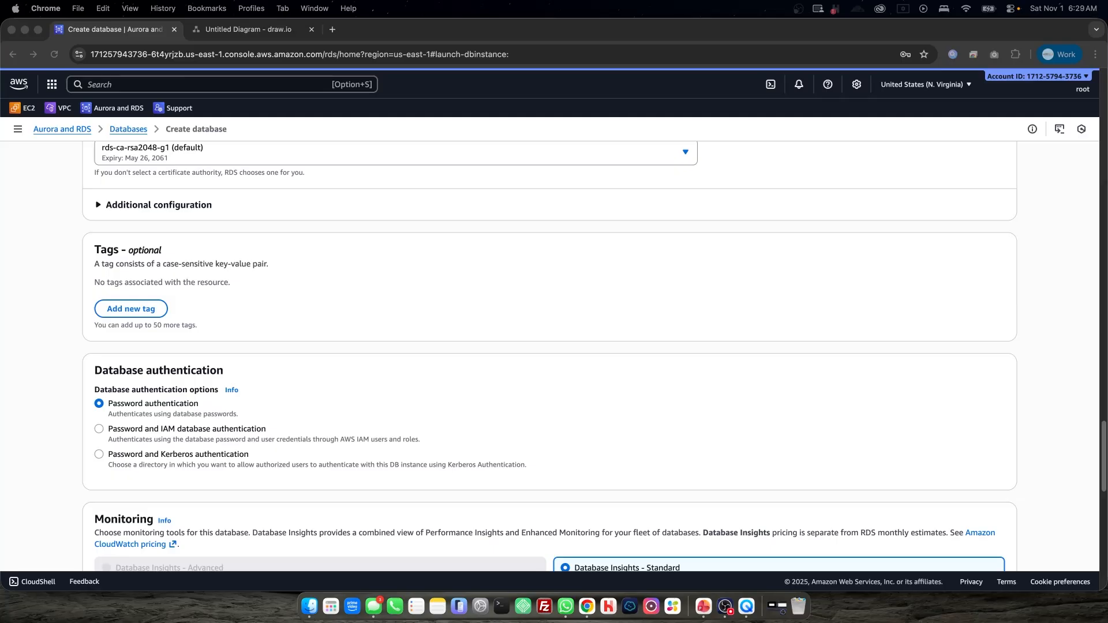
{"action": "scroll", "coordinate": [575, 341], "scroll_direction": "down", "scroll_amount": 5}
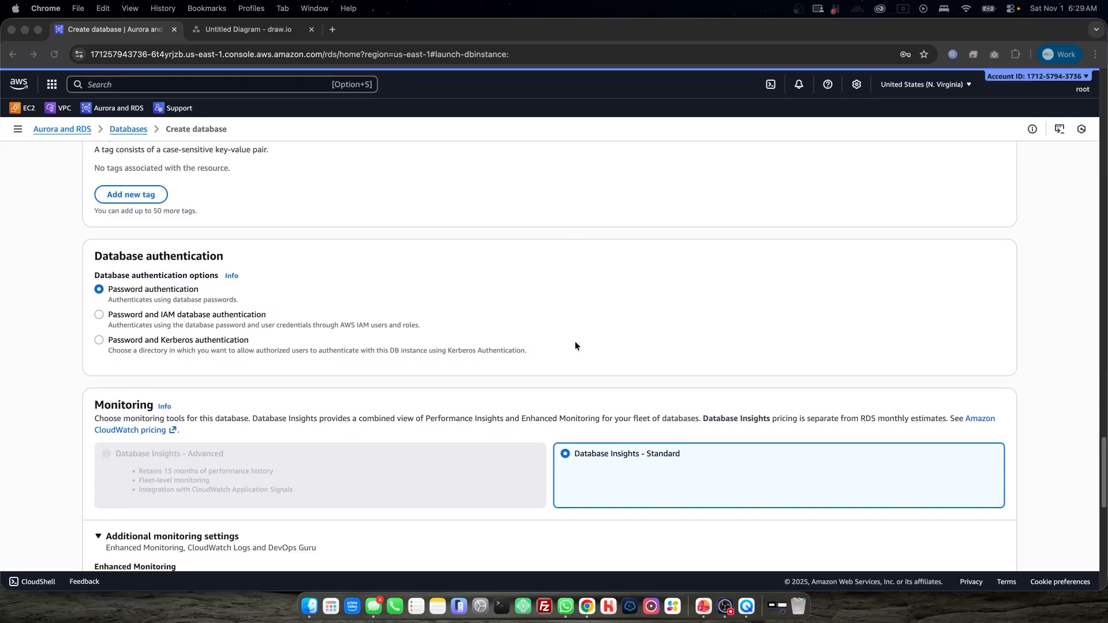
{"action": "scroll", "coordinate": [576, 344], "scroll_direction": "down", "scroll_amount": 2}
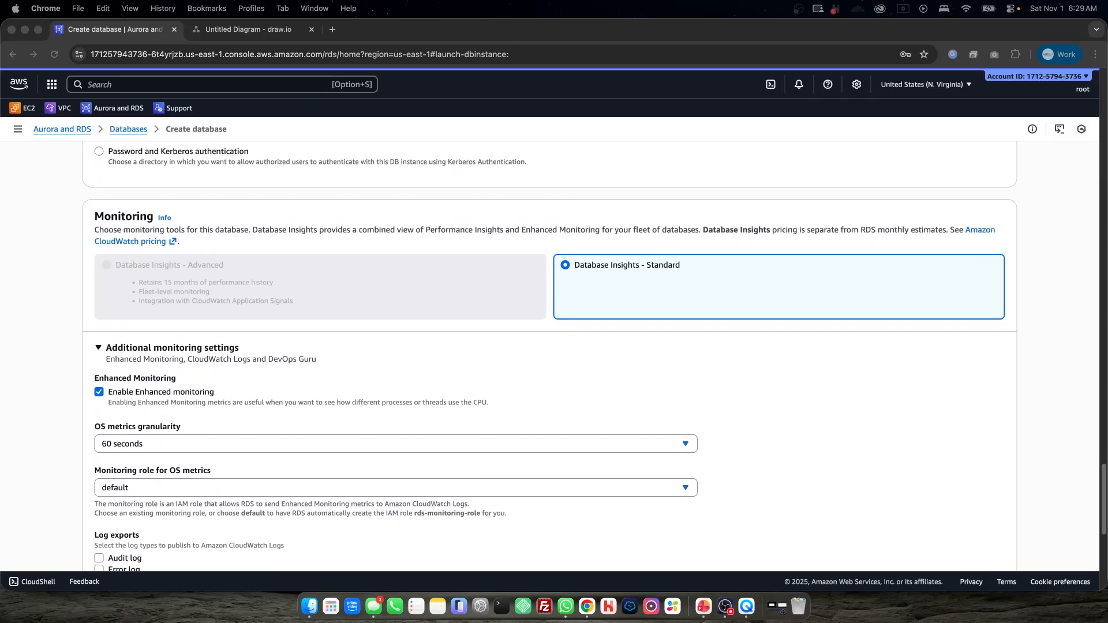
{"action": "scroll", "coordinate": [841, 327], "scroll_direction": "down", "scroll_amount": 5}
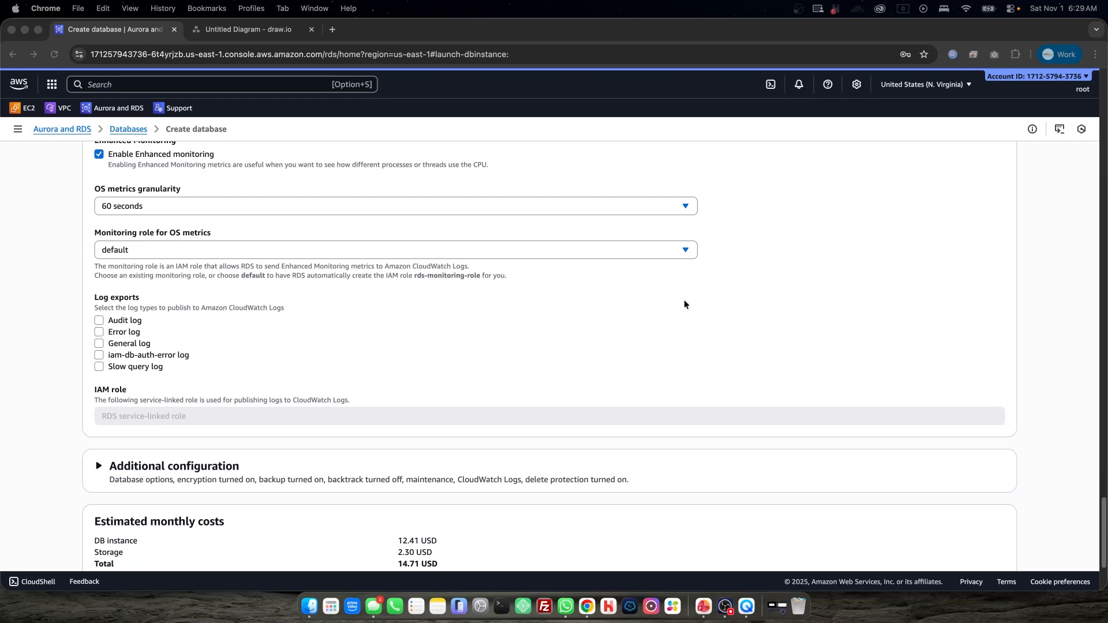
Expand the additional configuration and set the initial database name to wordpress_db
{"action": "scroll", "coordinate": [354, 244], "scroll_direction": "down", "scroll_amount": 5}
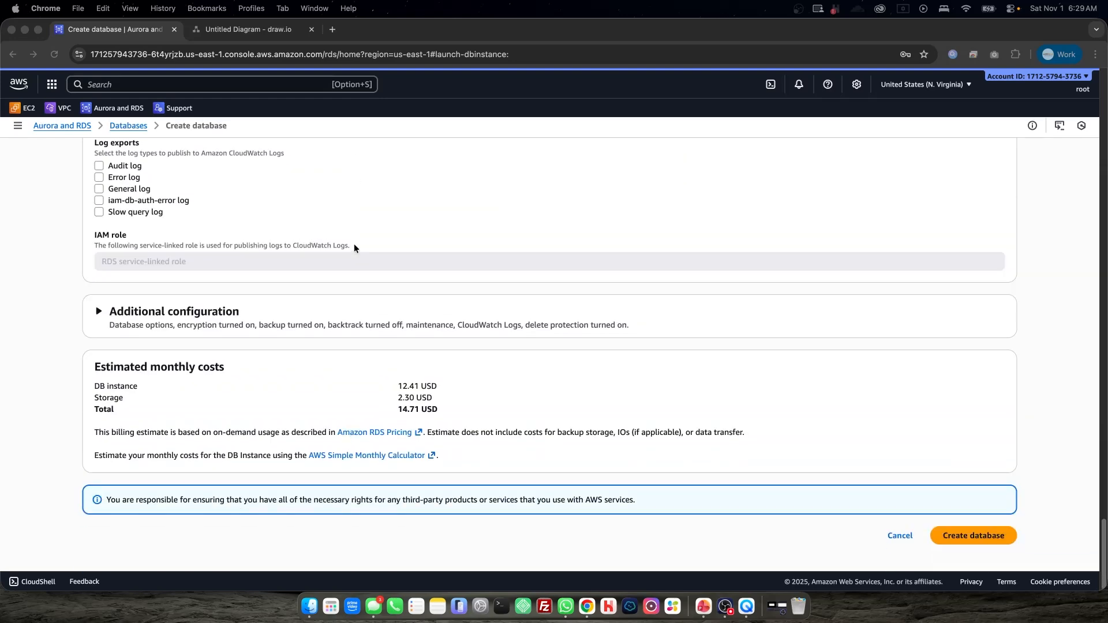
{"action": "scroll", "coordinate": [355, 243], "scroll_direction": "up", "scroll_amount": 3}
{"action": "scroll", "coordinate": [622, 252], "scroll_direction": "up", "scroll_amount": 3}
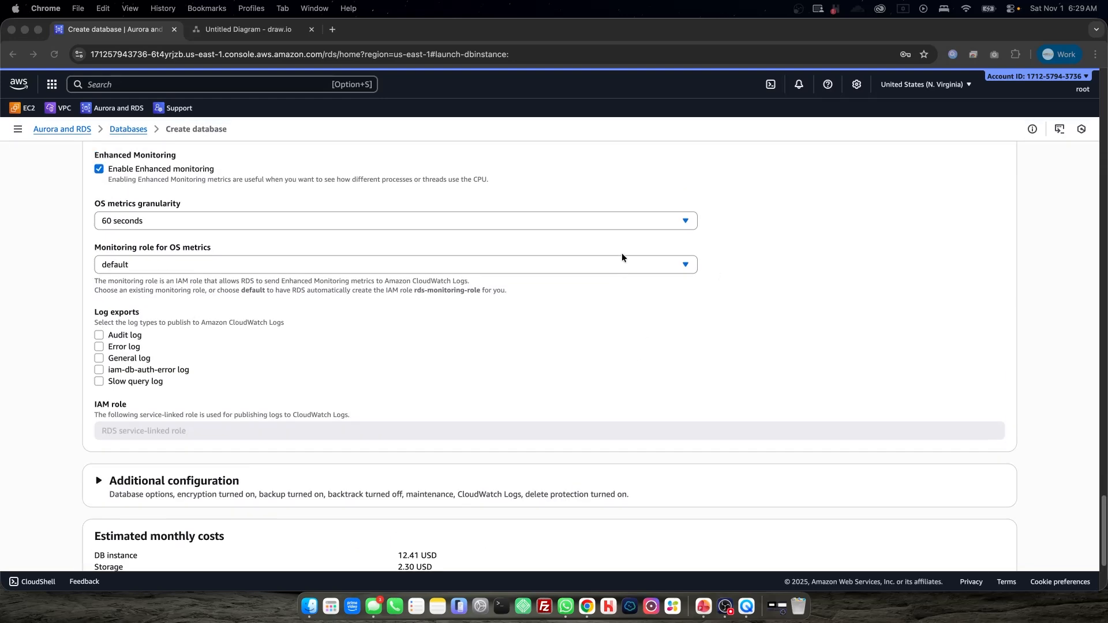
{"action": "scroll", "coordinate": [622, 253], "scroll_direction": "down", "scroll_amount": 4}
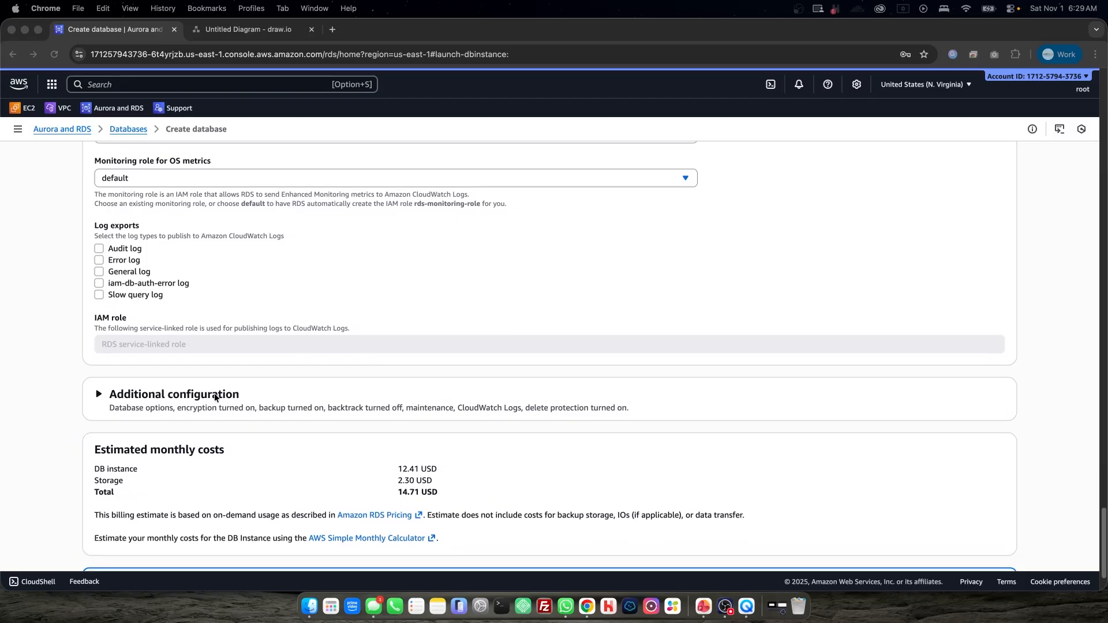
{"action": "left_click", "coordinate": [185, 393]}
{"action": "scroll", "coordinate": [567, 361], "scroll_direction": "down", "scroll_amount": 3}
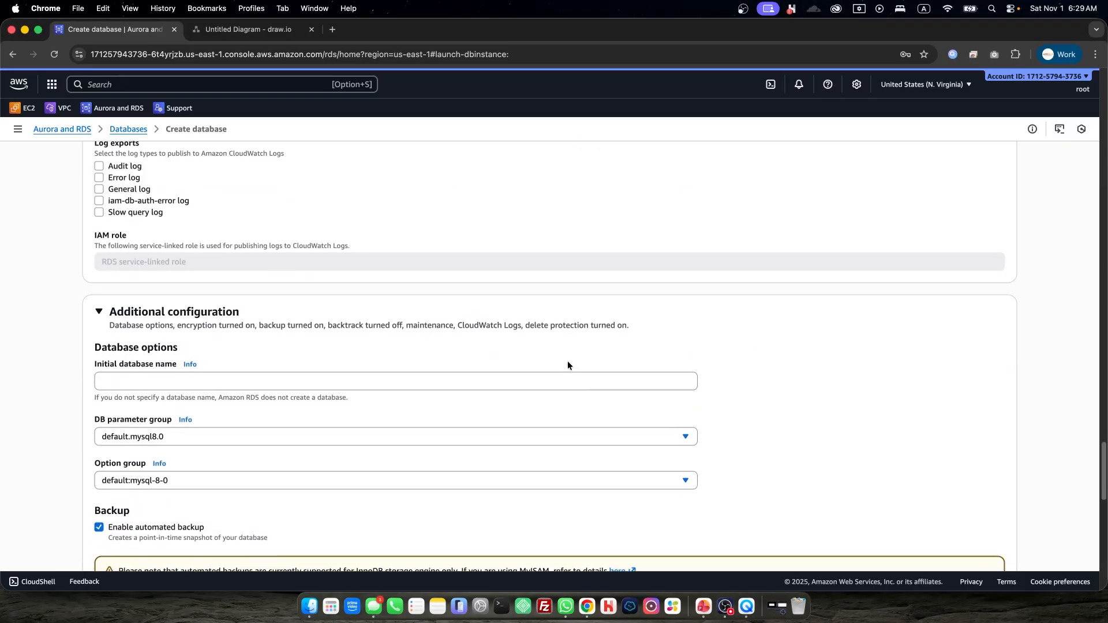
{"action": "left_click", "coordinate": [142, 380]}
{"action": "type", "text": "wordpre"}
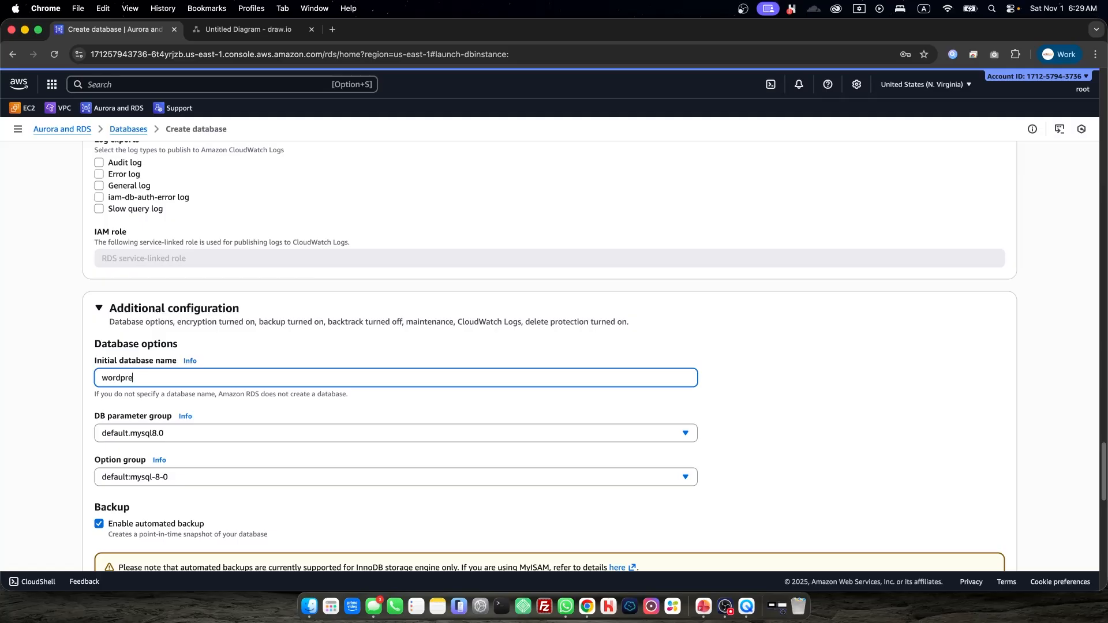
{"action": "type", "text": "ss_db"}
{"action": "key", "text": "super+a"}
{"action": "left_click", "coordinate": [221, 378]}
{"action": "key", "text": "super+a"}
{"action": "left_click", "coordinate": [804, 344]}
Disable automated backup in the database's backup options
{"action": "scroll", "coordinate": [348, 372], "scroll_direction": "down", "scroll_amount": 3}
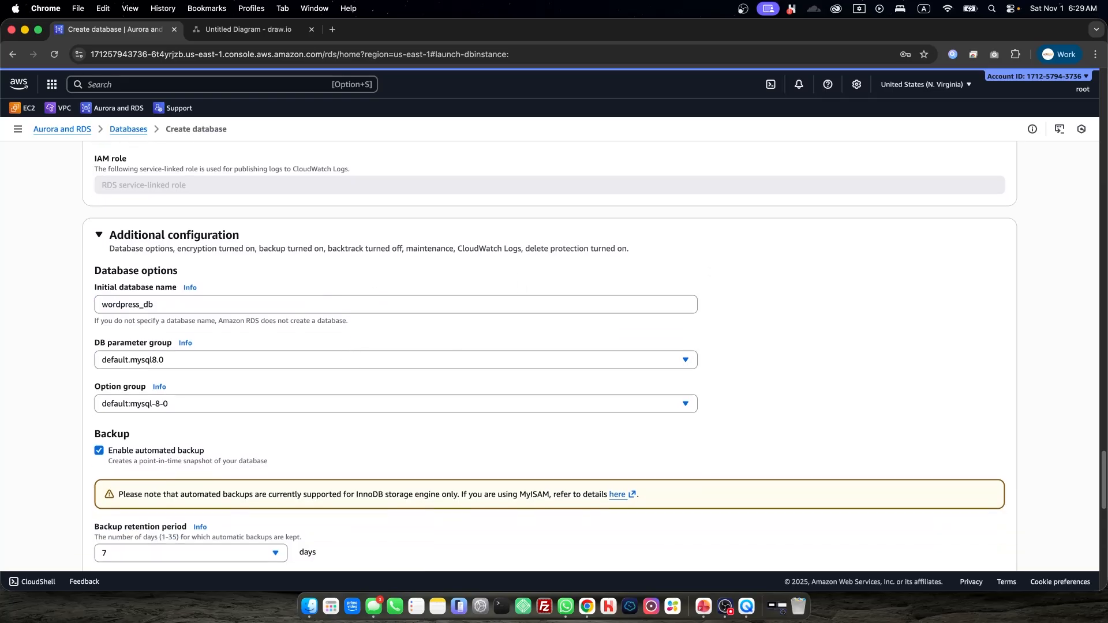
{"action": "scroll", "coordinate": [643, 345], "scroll_direction": "down", "scroll_amount": 2}
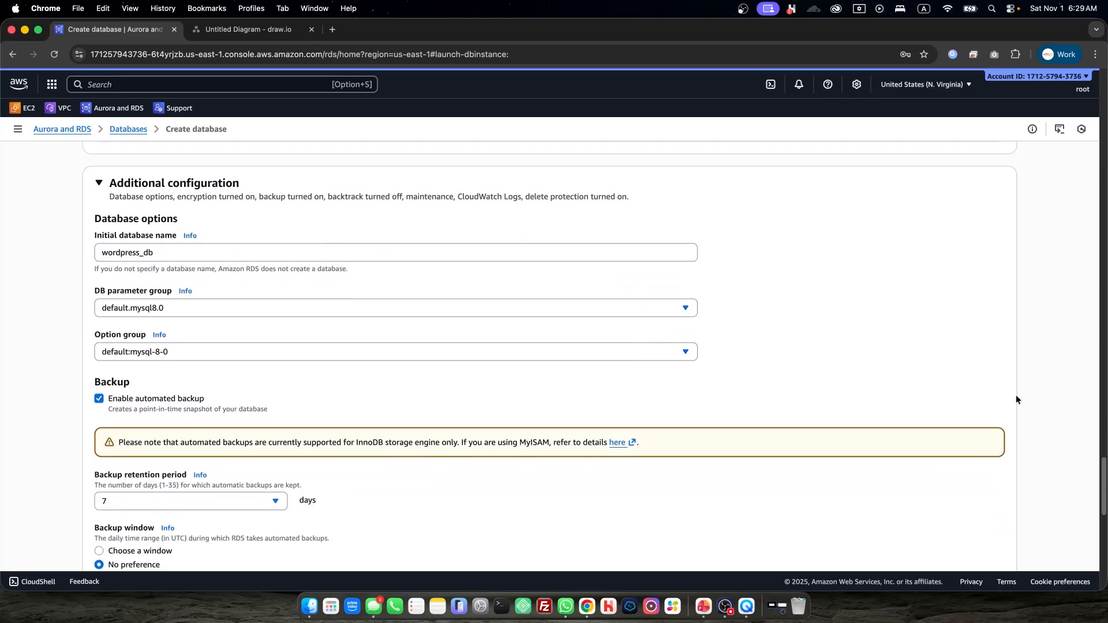
{"action": "scroll", "coordinate": [798, 347], "scroll_direction": "down", "scroll_amount": 3}
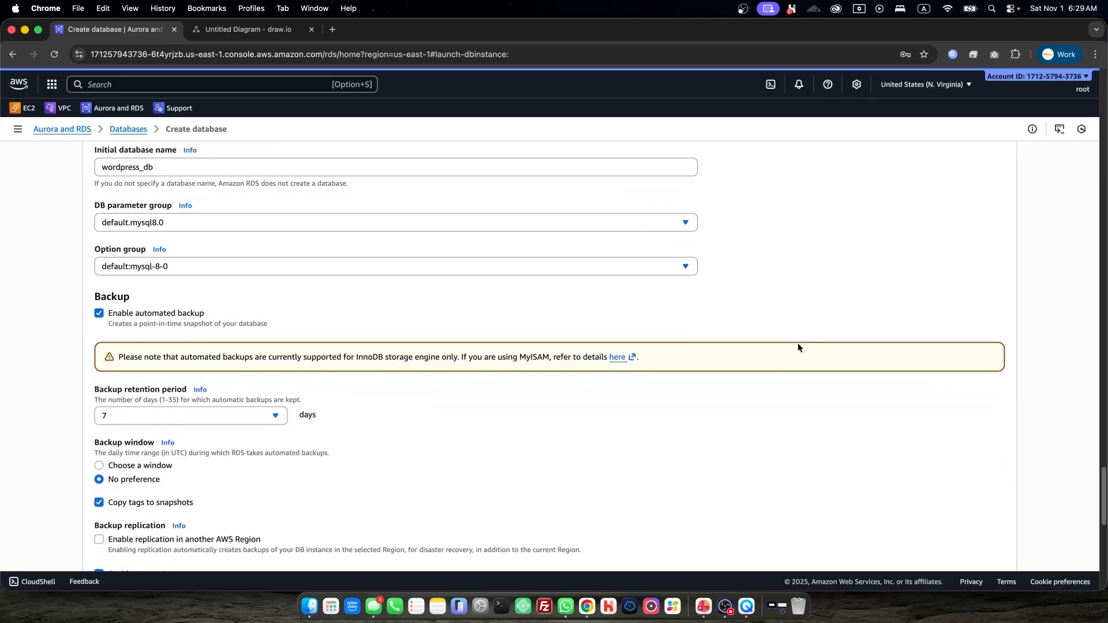
{"action": "left_click", "coordinate": [175, 311]}
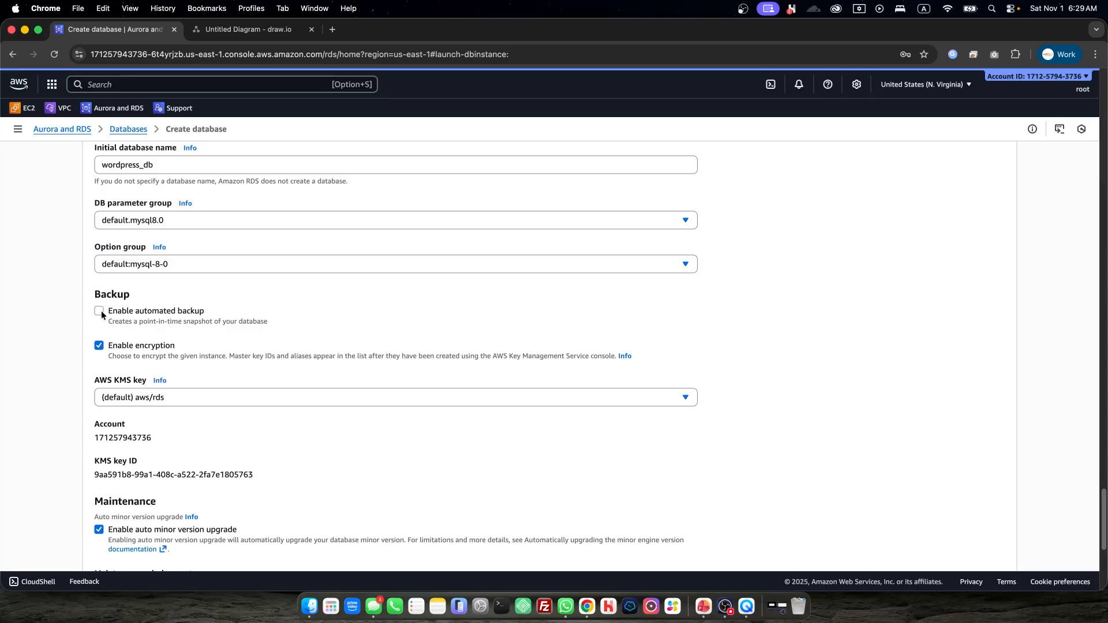
Review the encryption, maintenance and deletion protection settings and the estimated monthly costs of the database
{"action": "scroll", "coordinate": [96, 361], "scroll_direction": "down", "scroll_amount": 4}
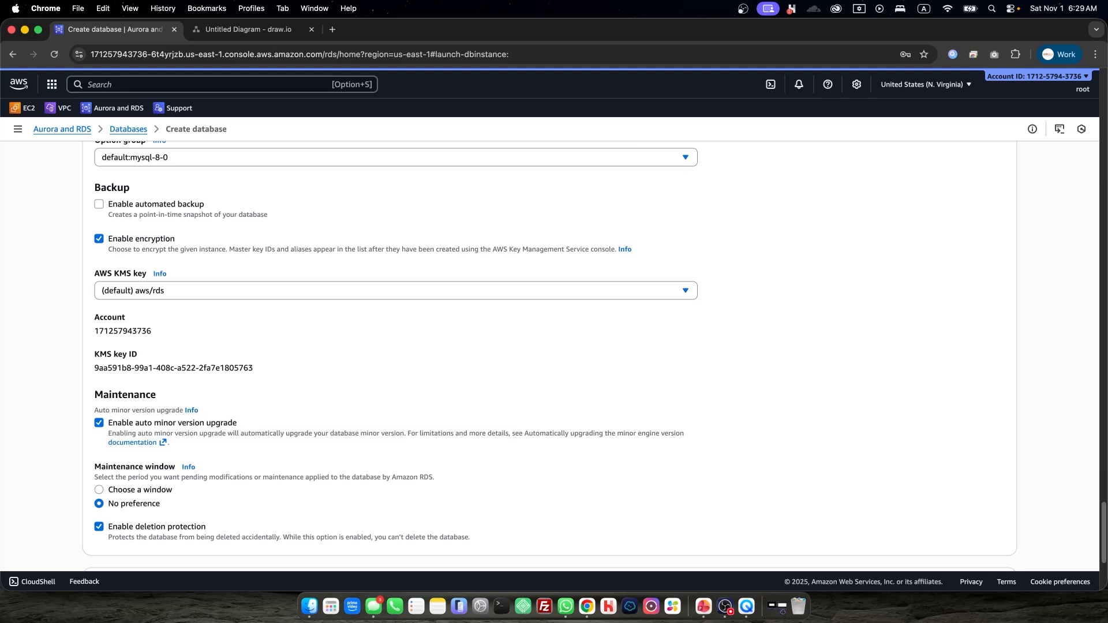
{"action": "scroll", "coordinate": [231, 287], "scroll_direction": "up", "scroll_amount": 1}
{"action": "scroll", "coordinate": [232, 287], "scroll_direction": "down", "scroll_amount": 2}
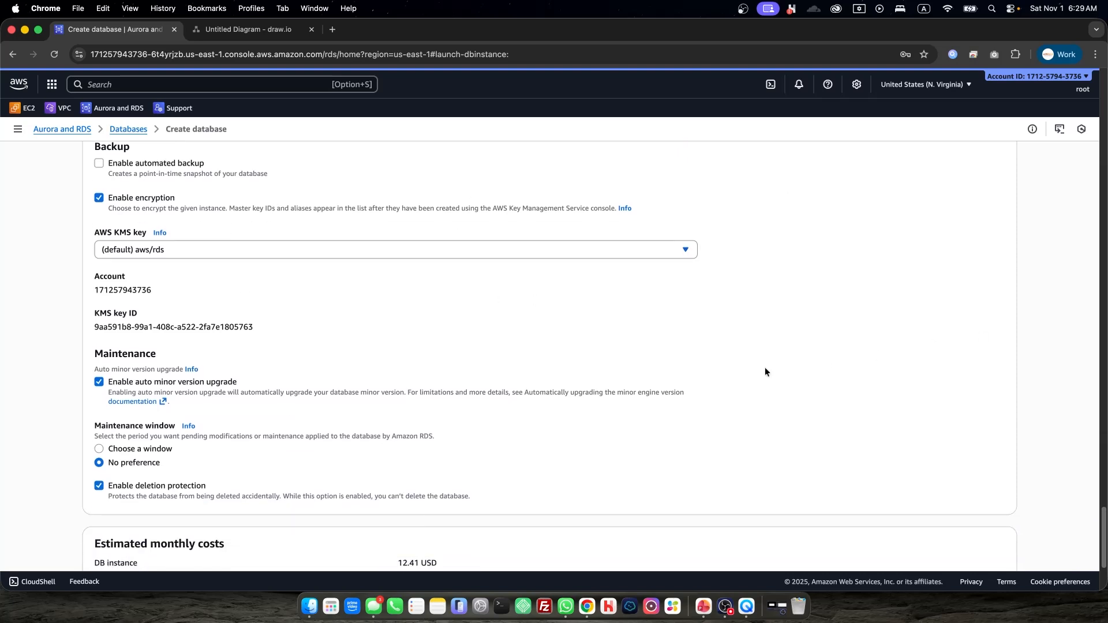
{"action": "scroll", "coordinate": [532, 384], "scroll_direction": "down", "scroll_amount": 5}
{"action": "scroll", "coordinate": [534, 382], "scroll_direction": "down", "scroll_amount": 1}
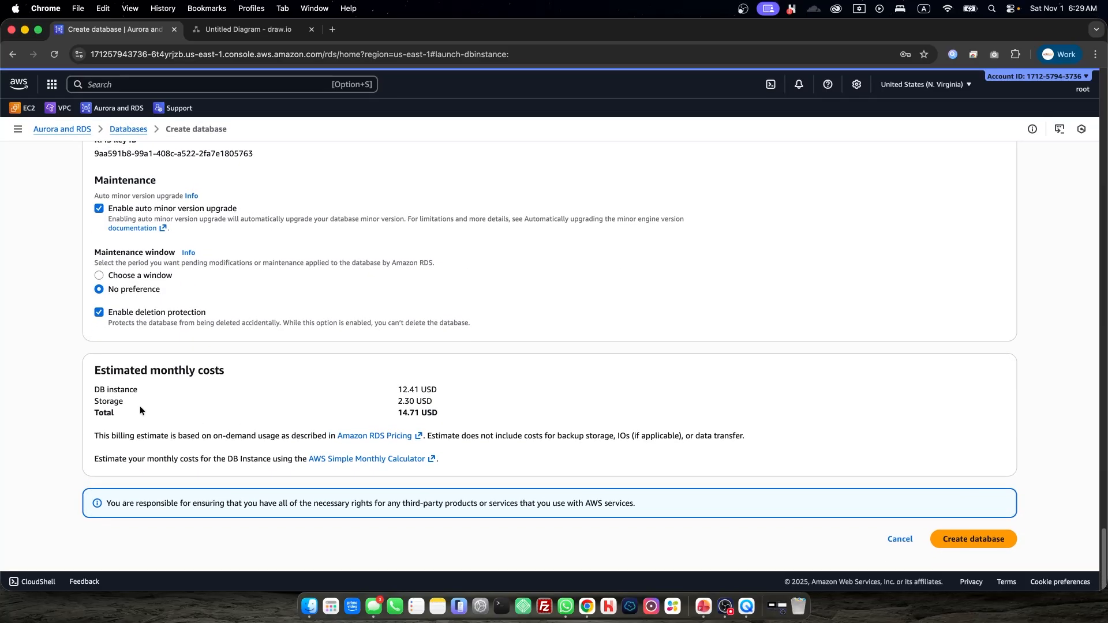
{"action": "left_click_drag", "start_coordinate": [90, 411], "coordinate": [455, 414]}
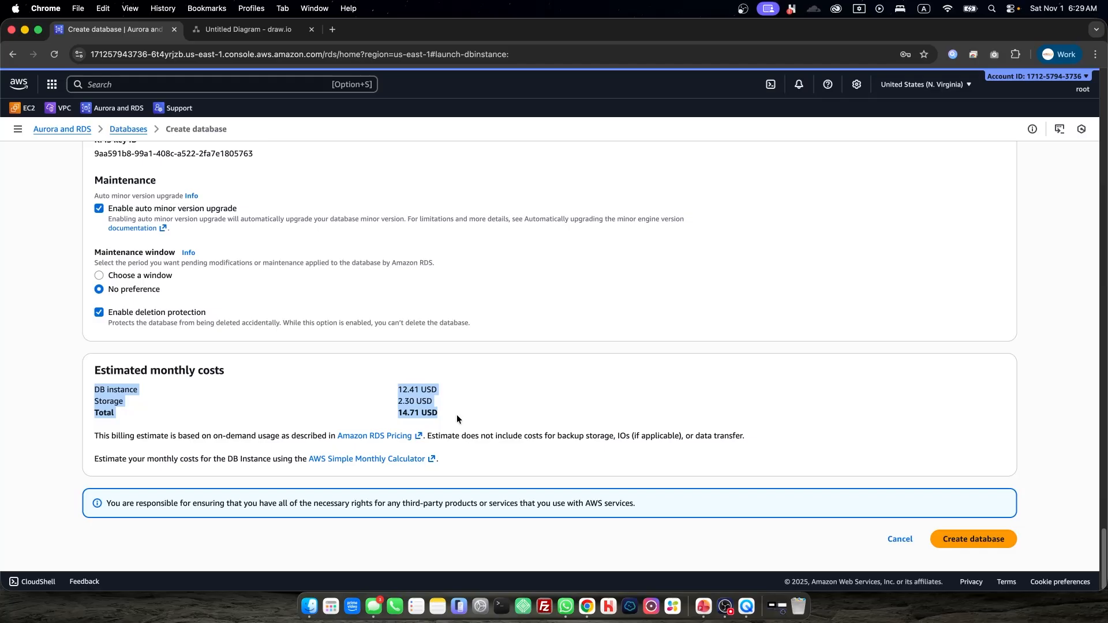
{"action": "left_click", "coordinate": [456, 414]}
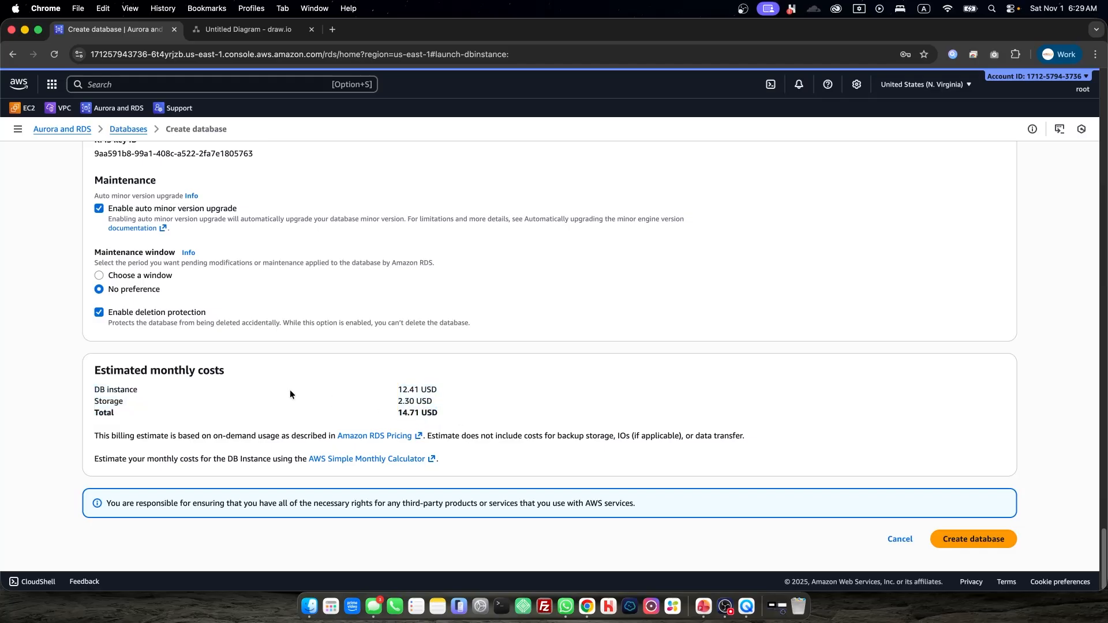
{"action": "scroll", "coordinate": [608, 408], "scroll_direction": "up", "scroll_amount": 1}
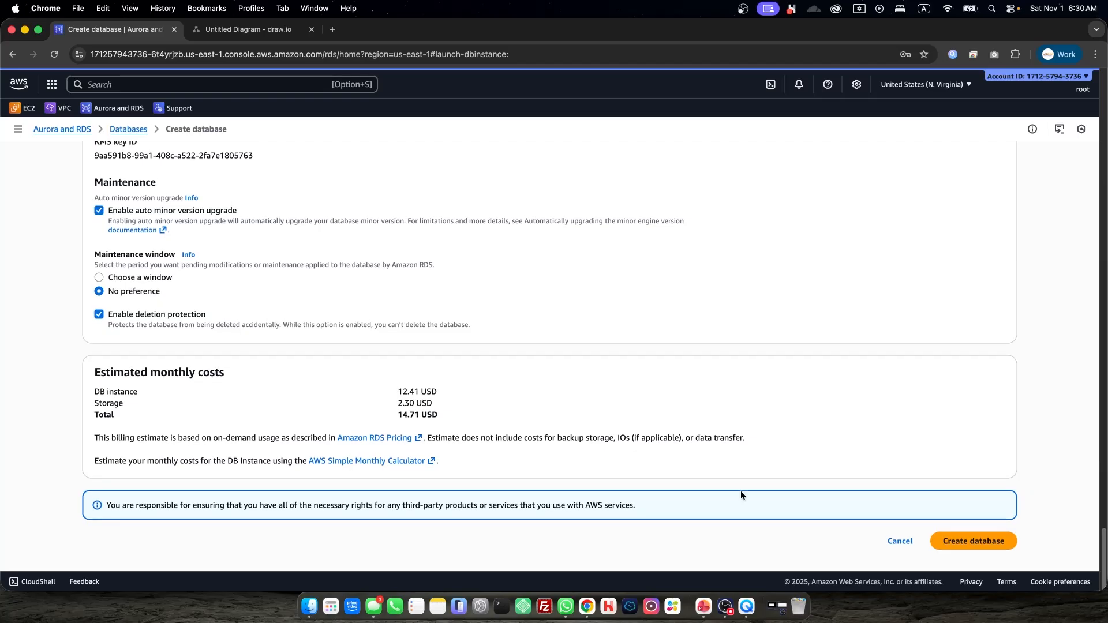
Create the database and dismiss the suggested ElastiCache and RDS Proxy add-ons
{"action": "left_click", "coordinate": [962, 542]}
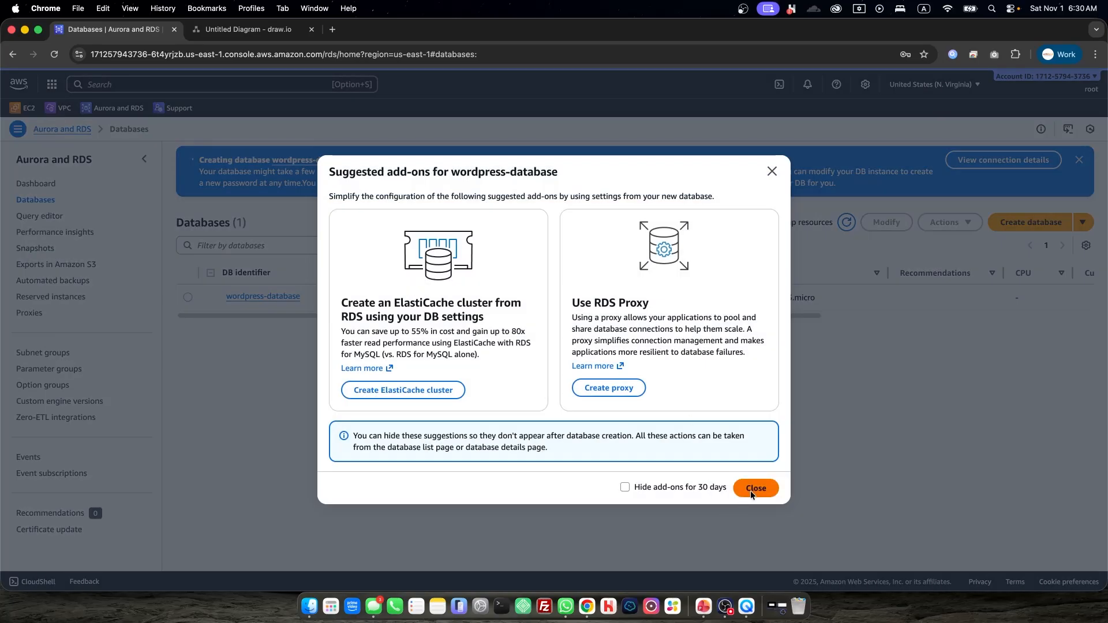
{"action": "left_click", "coordinate": [751, 490]}
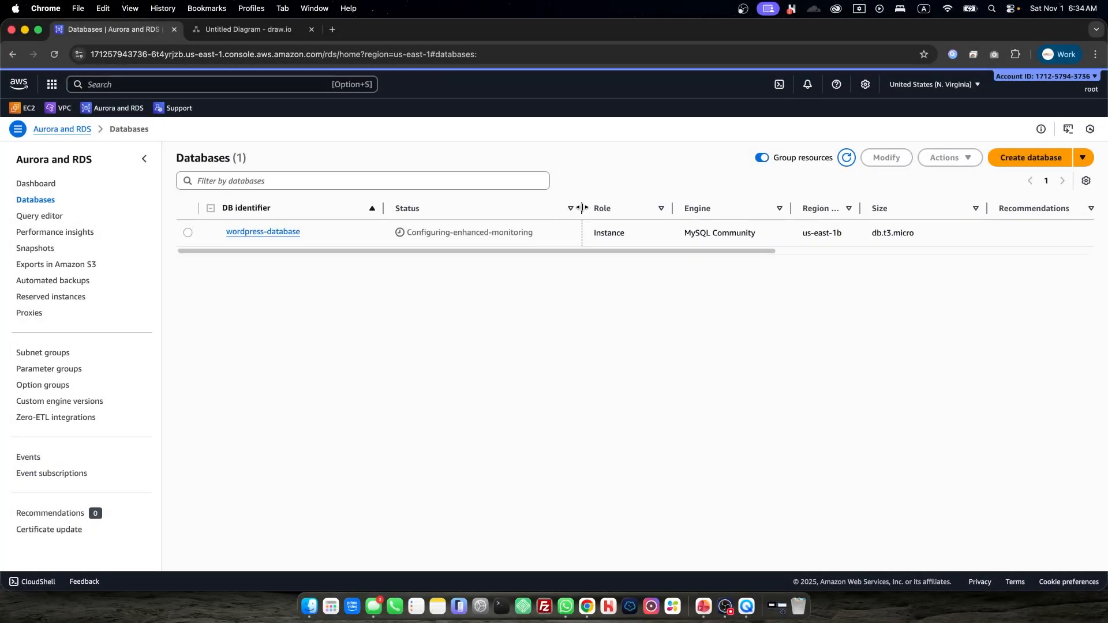
{"action": "left_click_drag", "start_coordinate": [573, 208], "coordinate": [582, 207]}
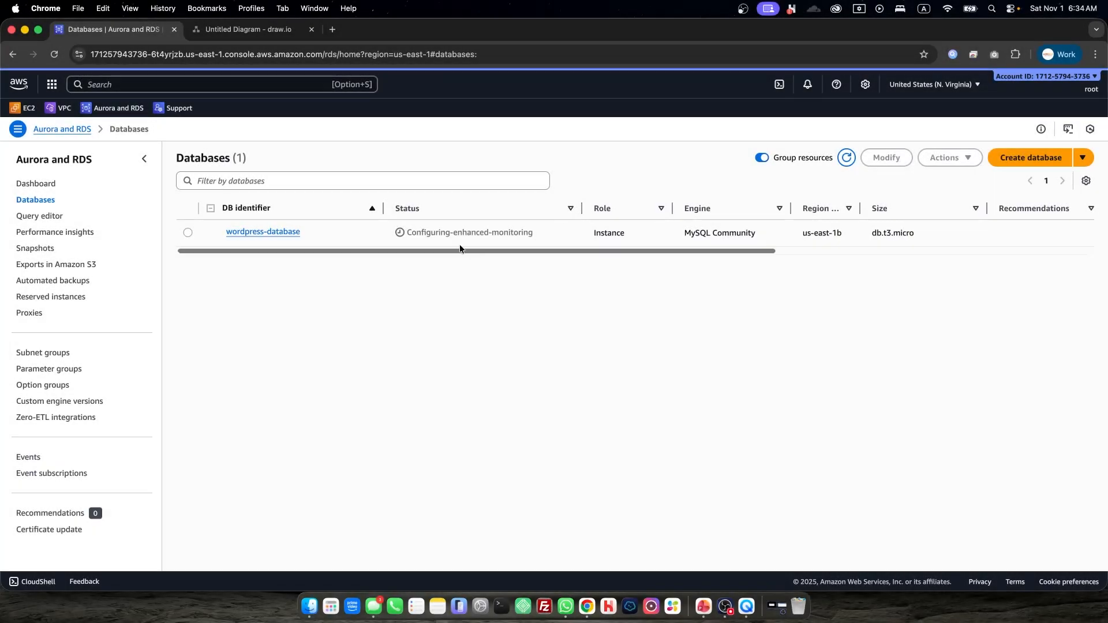
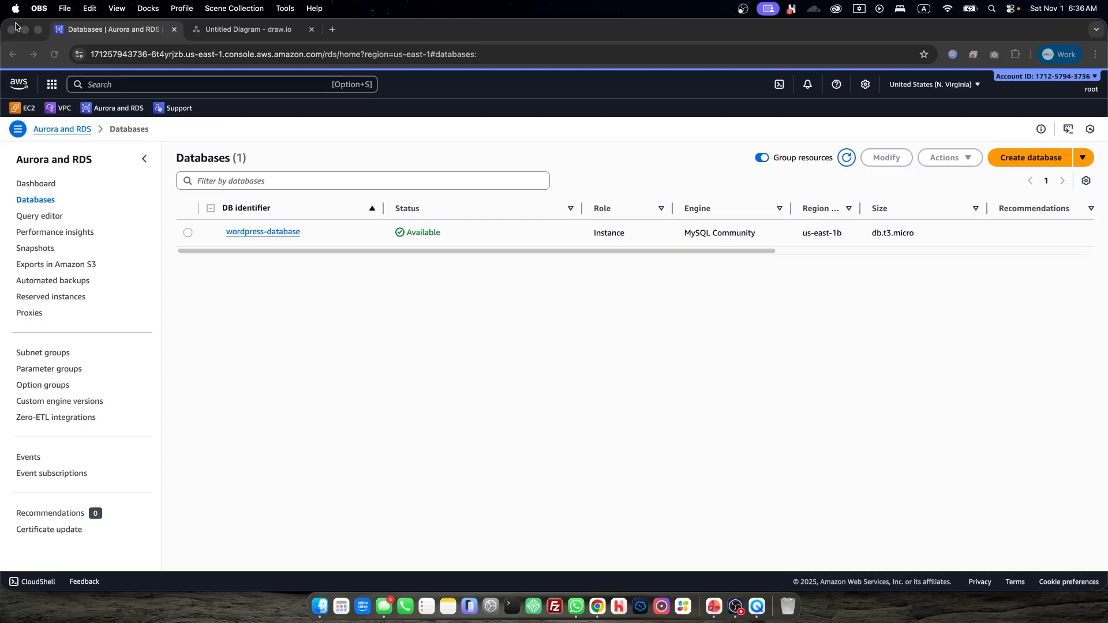
Select wordpress-database in the databases list and open its connectivity and security details
{"action": "left_click", "coordinate": [463, 302]}
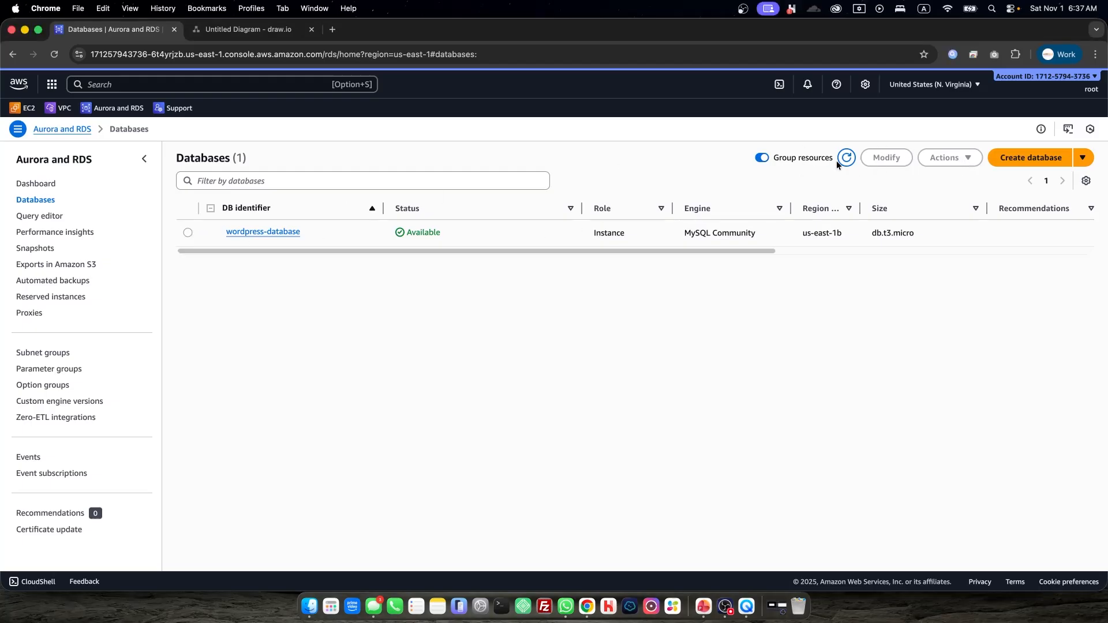
{"action": "left_click", "coordinate": [917, 237]}
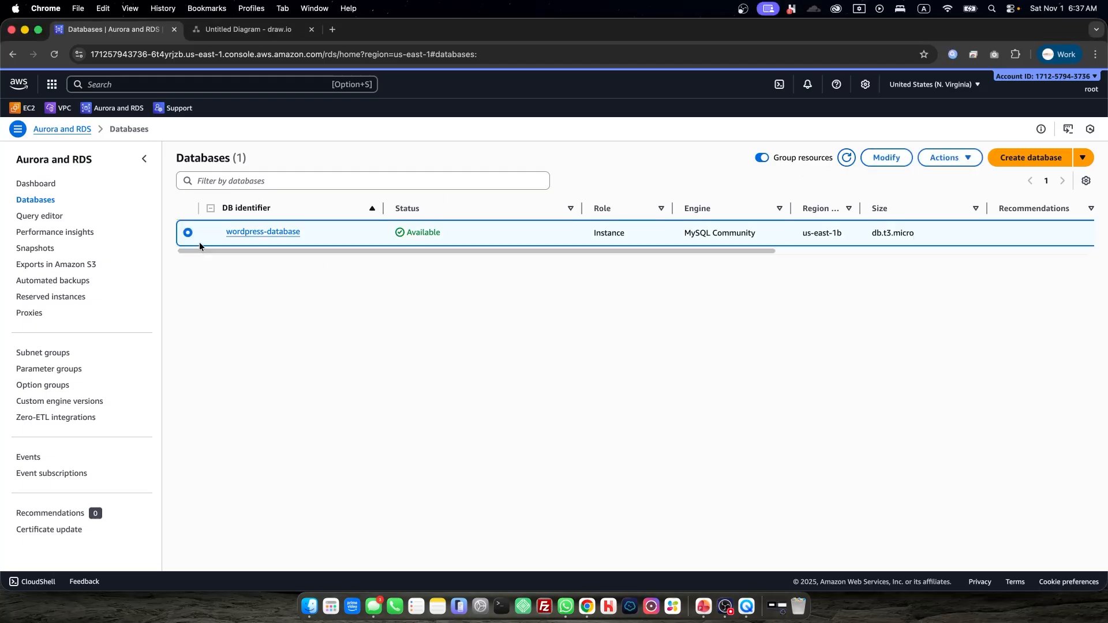
{"action": "left_click", "coordinate": [249, 233]}
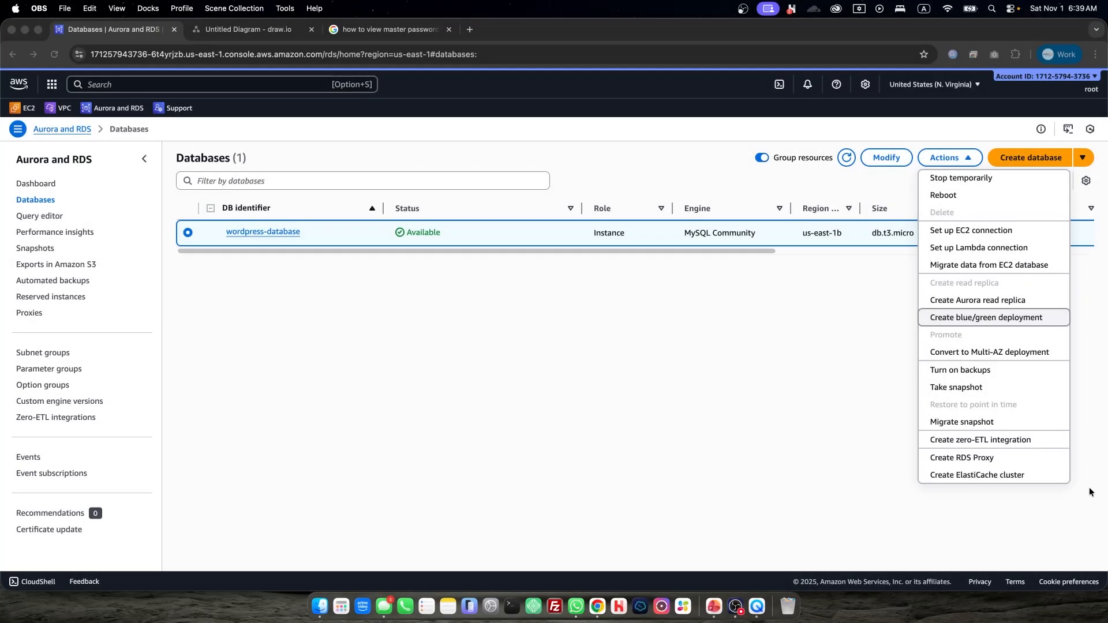
{"action": "key", "text": "super+f"}
{"action": "left_click", "coordinate": [24, 28]}
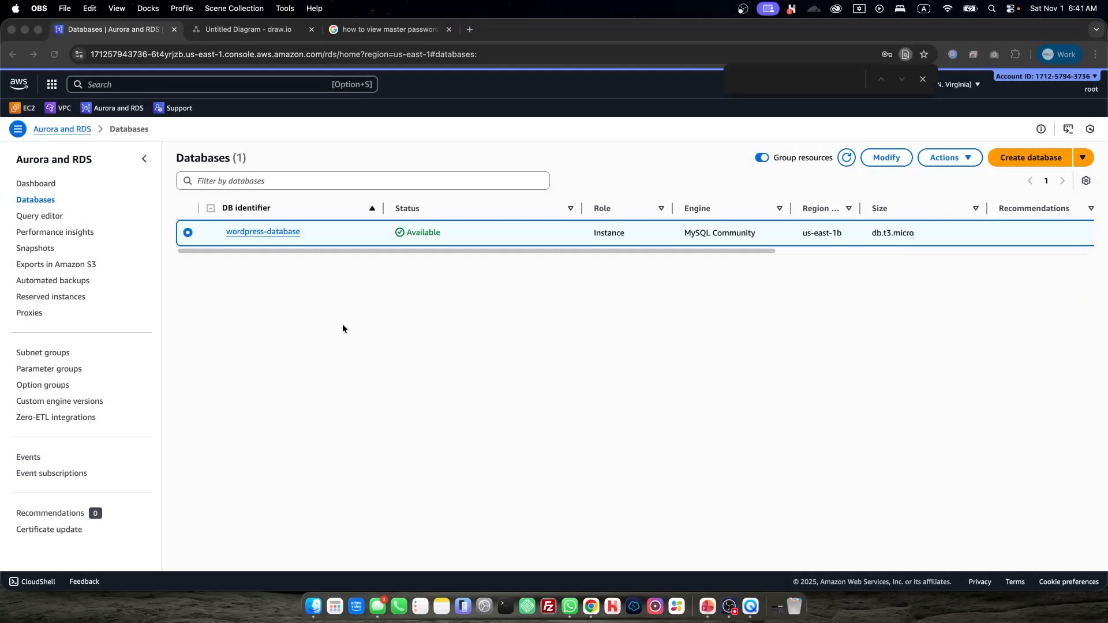
{"action": "left_click", "coordinate": [342, 331]}
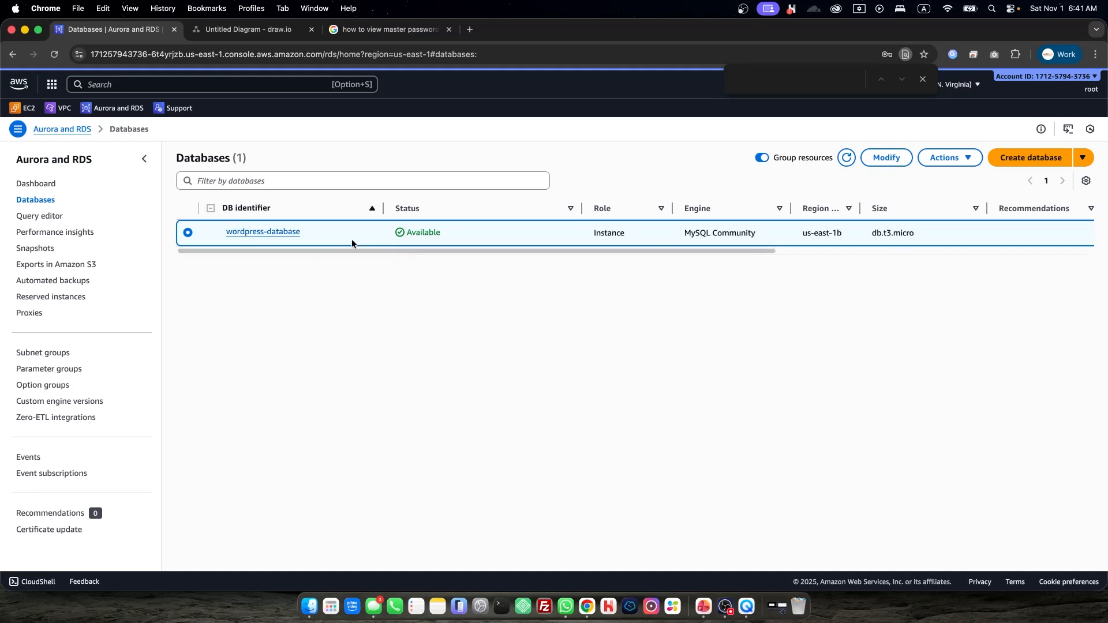
{"action": "left_click_drag", "start_coordinate": [366, 251], "coordinate": [261, 250]}
{"action": "left_click", "coordinate": [270, 234]}
{"action": "scroll", "coordinate": [306, 293], "scroll_direction": "down", "scroll_amount": 4}
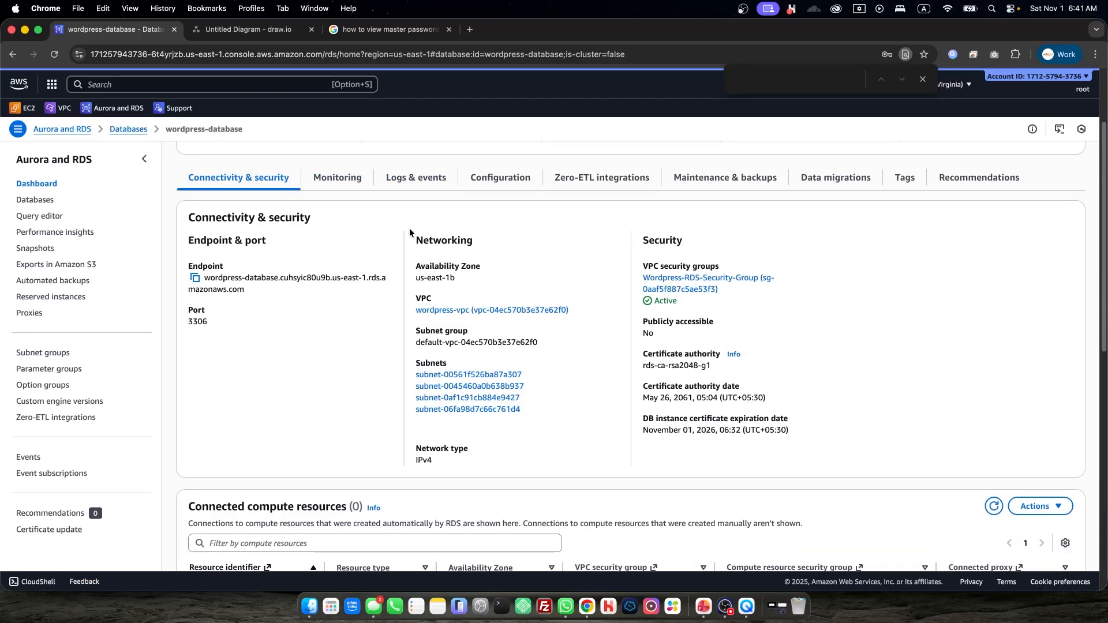
Check the instance's configuration details and open wordpress-database for modification
{"action": "left_click", "coordinate": [473, 183]}
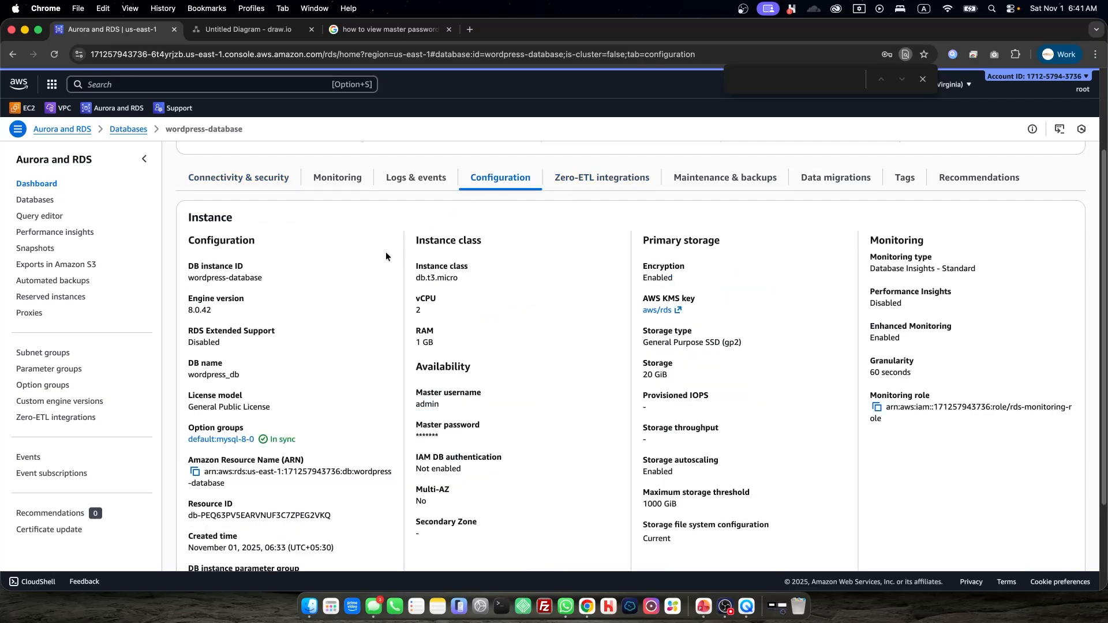
{"action": "scroll", "coordinate": [387, 251], "scroll_direction": "up", "scroll_amount": 4}
{"action": "left_click", "coordinate": [990, 159]}
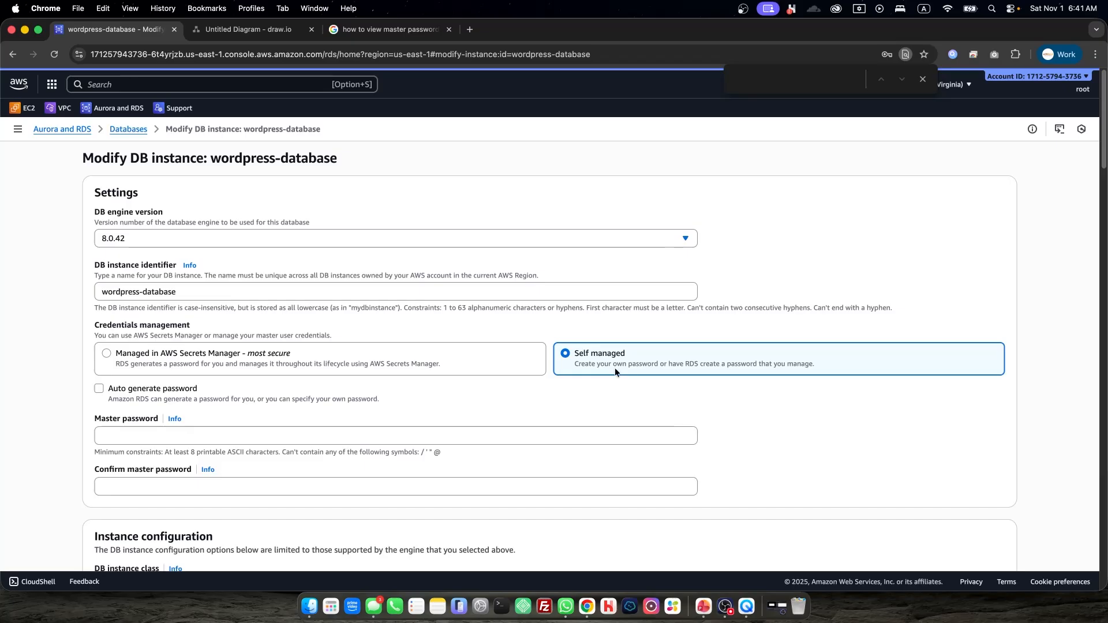
{"action": "scroll", "coordinate": [615, 368], "scroll_direction": "down", "scroll_amount": 2}
Try entering a self-managed master password for the database and clear the master password field
{"action": "left_click", "coordinate": [122, 391]}
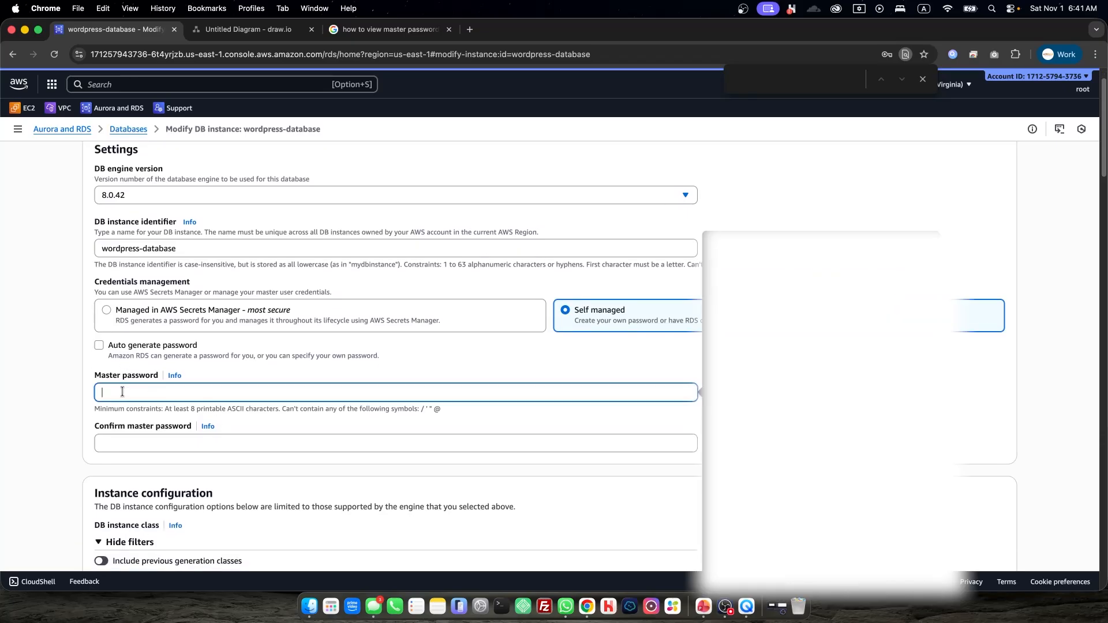
{"action": "type", "text": "********"}
{"action": "left_click", "coordinate": [559, 368]}
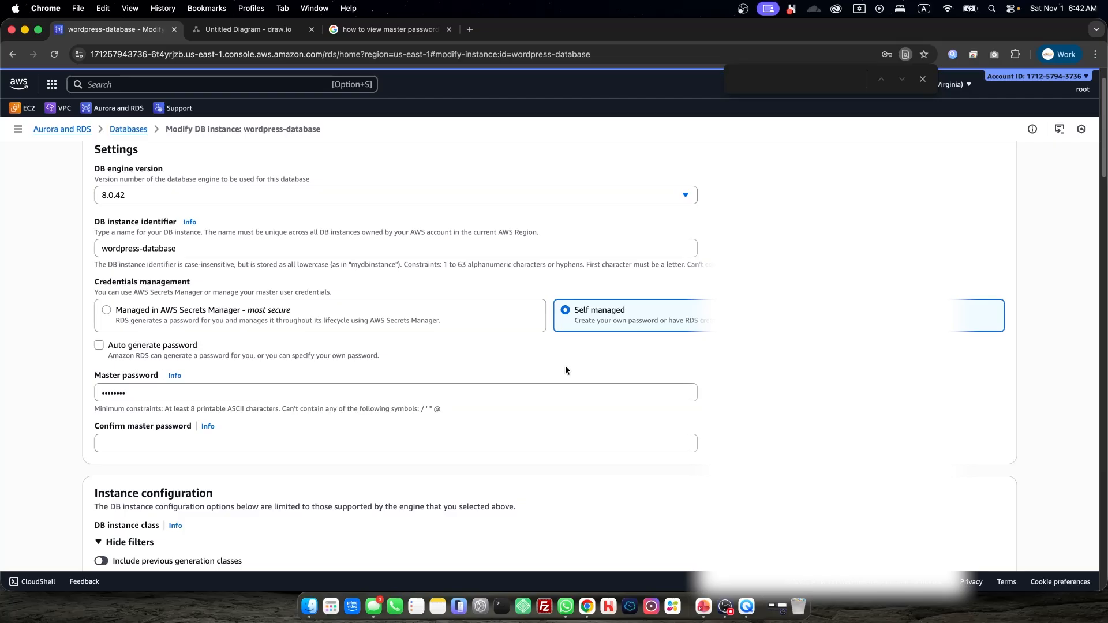
{"action": "left_click", "coordinate": [244, 393]}
{"action": "double_click", "coordinate": [245, 394]}
{"action": "type", "text": "********"}
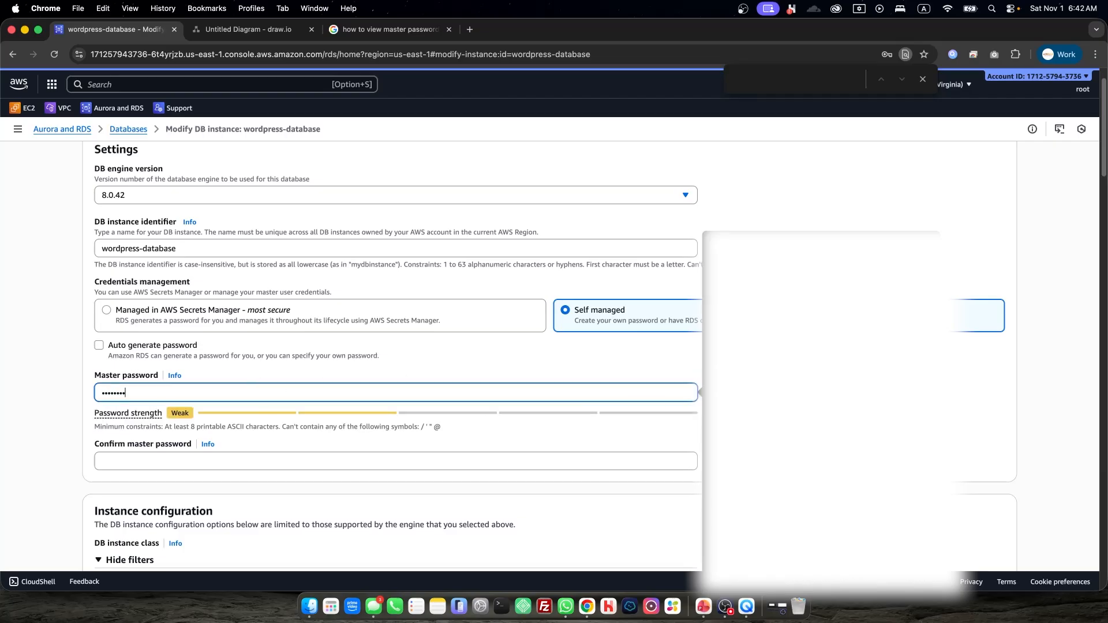
{"action": "type", "text": "*"}
{"action": "key", "text": "BackSpace"}
{"action": "key", "text": "BackSpace"}
{"action": "key", "text": "BackSpace"}
{"action": "key", "text": "BackSpace"}
{"action": "key", "text": "BackSpace"}
{"action": "key", "text": "BackSpace"}
{"action": "key", "text": "BackSpace"}
{"action": "key", "text": "BackSpace"}
{"action": "key", "text": "BackSpace"}
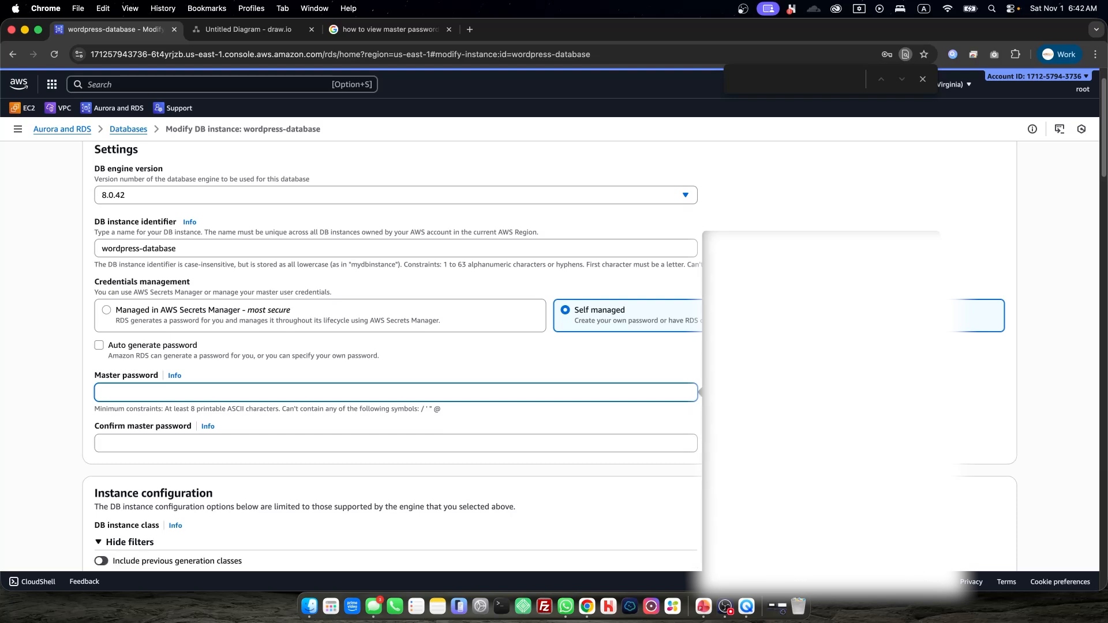
Enter a new master password for wordpress-database and repeat it in the confirm master password field
{"action": "type", "text": "**************"}
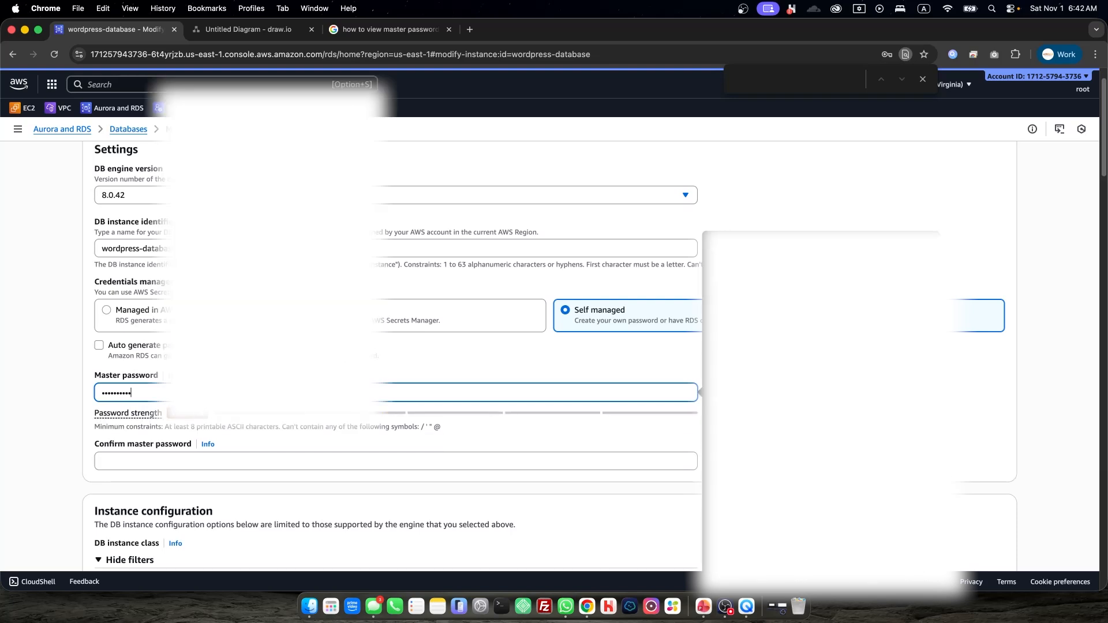
{"action": "type", "text": "*"}
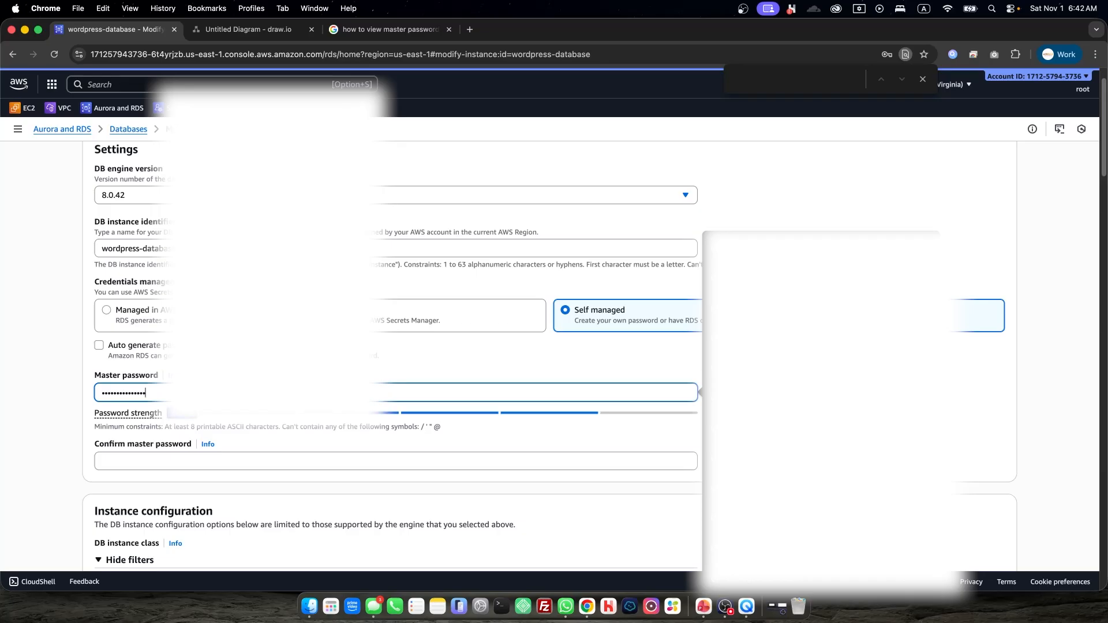
{"action": "left_click", "coordinate": [219, 461]}
{"action": "type", "text": "***********"}
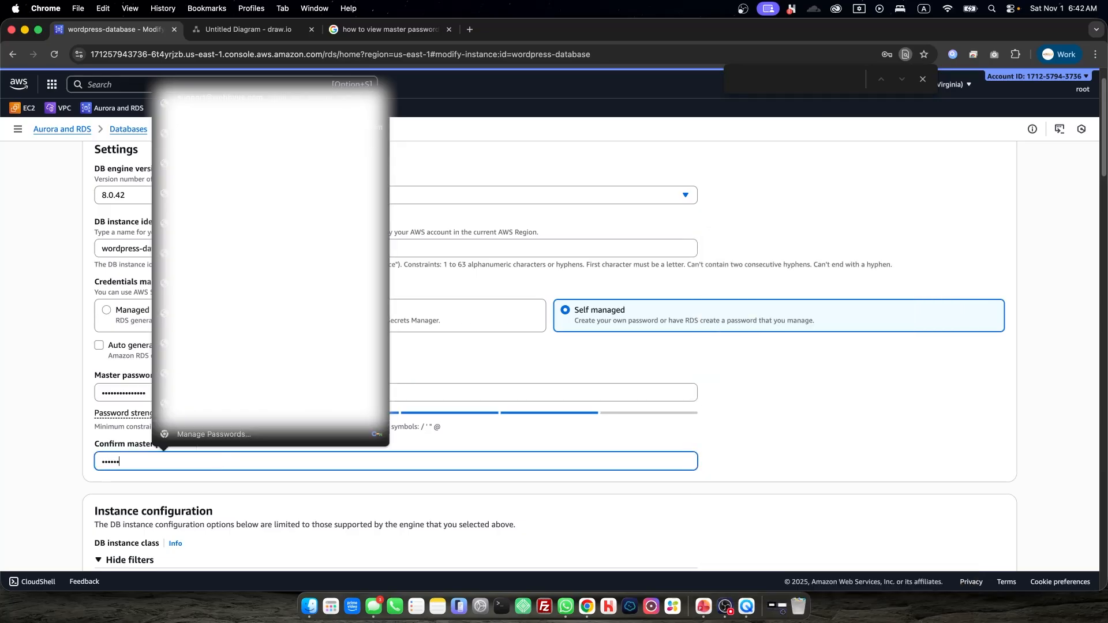
{"action": "type", "text": "****"}
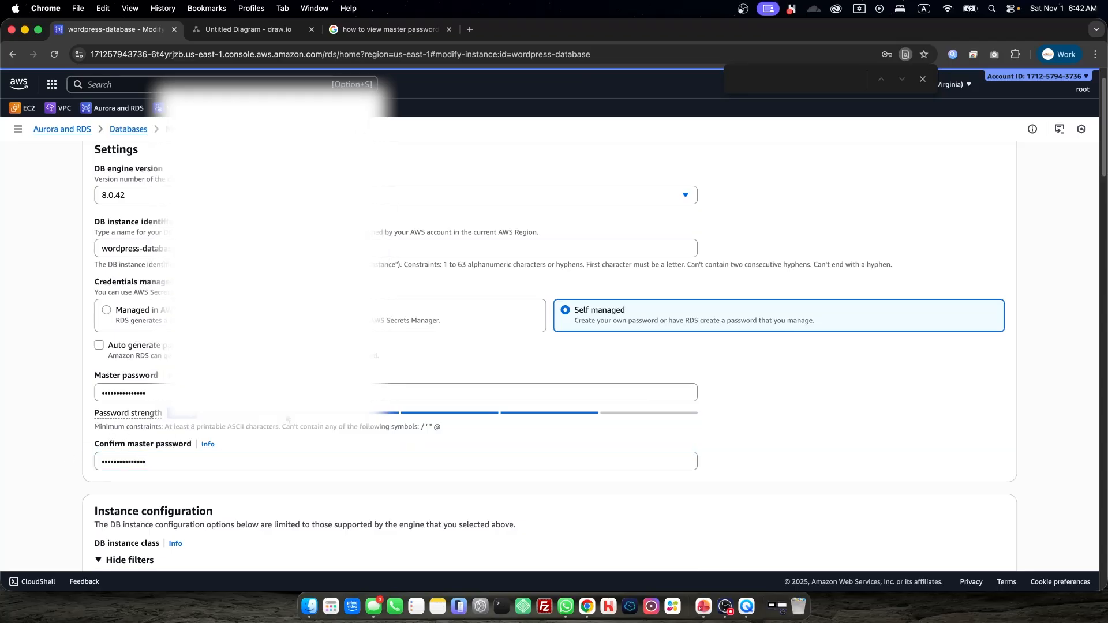
Submit the wordpress-database modification to apply the new master password immediately, declining to save it in the browser
{"action": "scroll", "coordinate": [286, 414], "scroll_direction": "down", "scroll_amount": 2}
{"action": "scroll", "coordinate": [304, 407], "scroll_direction": "down", "scroll_amount": 20}
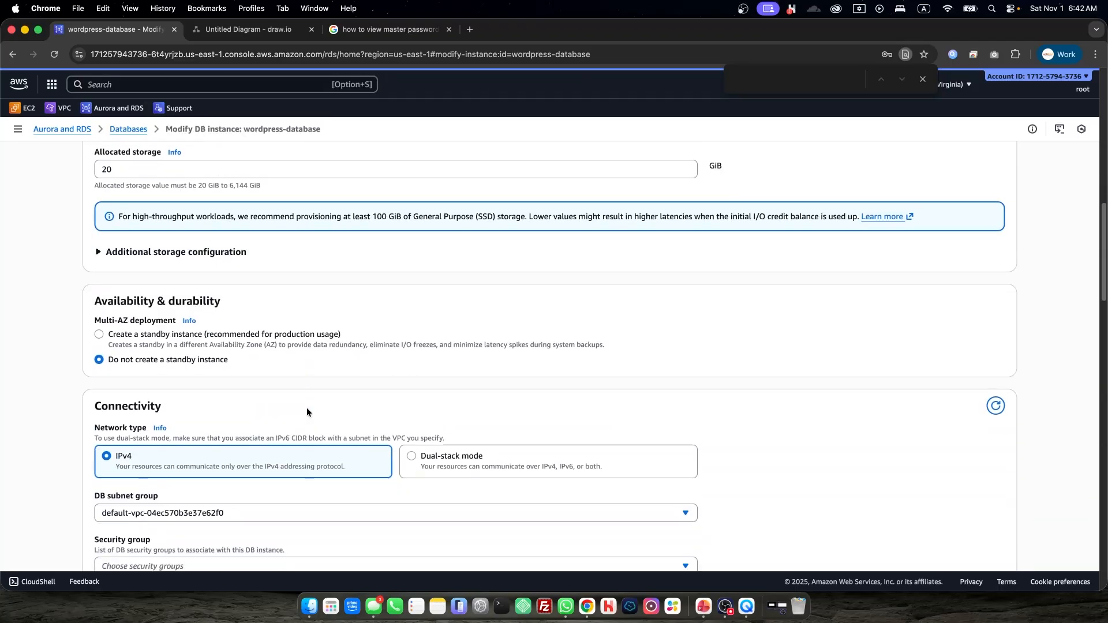
{"action": "scroll", "coordinate": [320, 406], "scroll_direction": "down", "scroll_amount": 10}
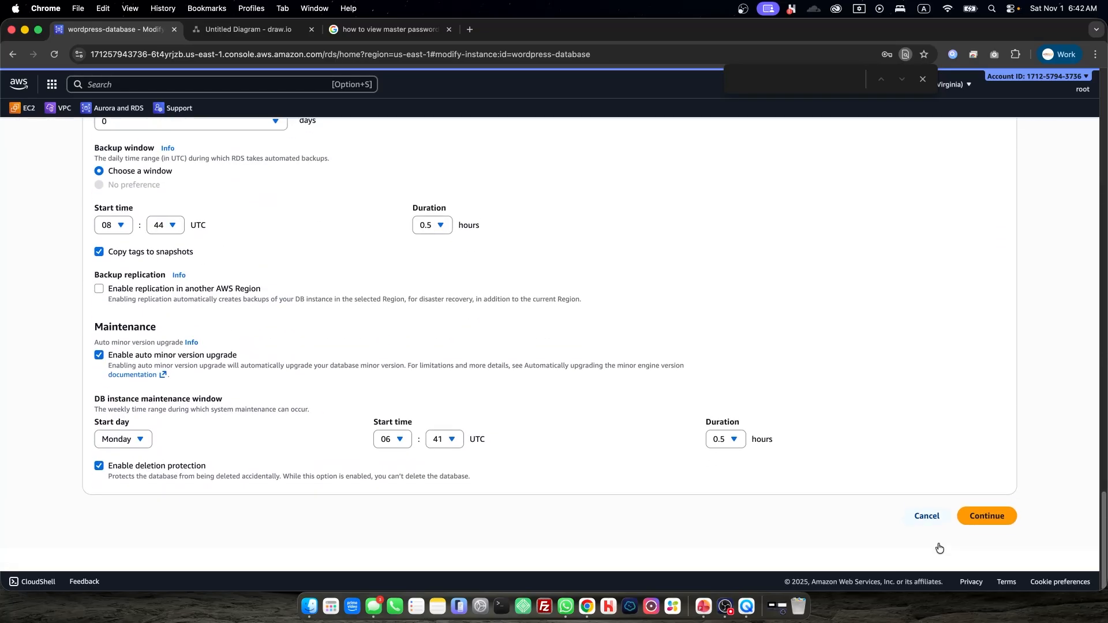
{"action": "left_click", "coordinate": [989, 530]}
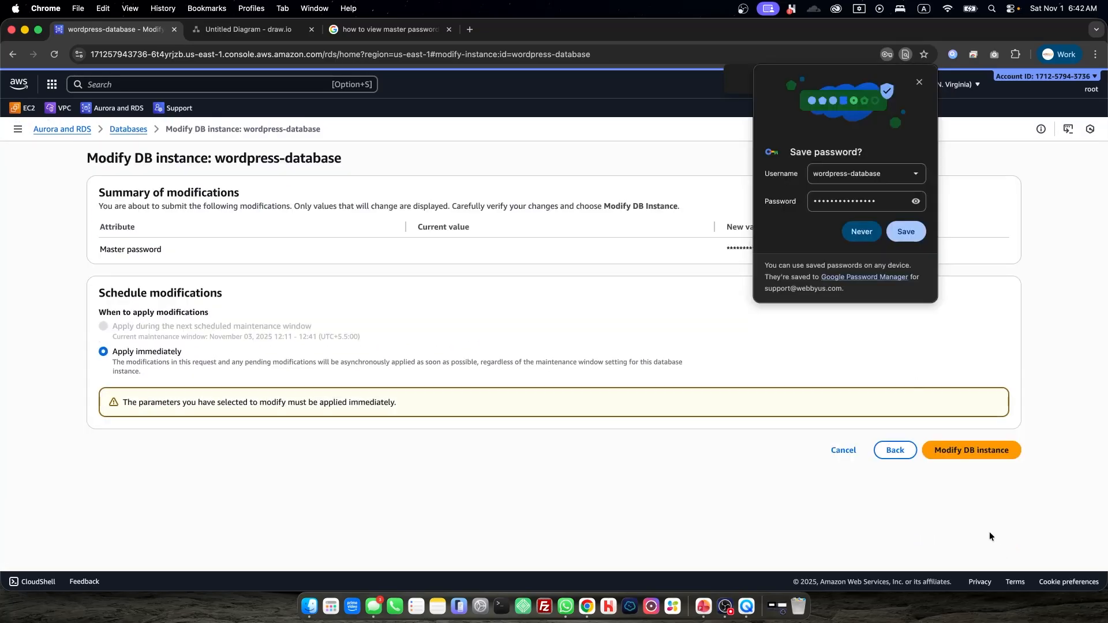
{"action": "left_click", "coordinate": [860, 233]}
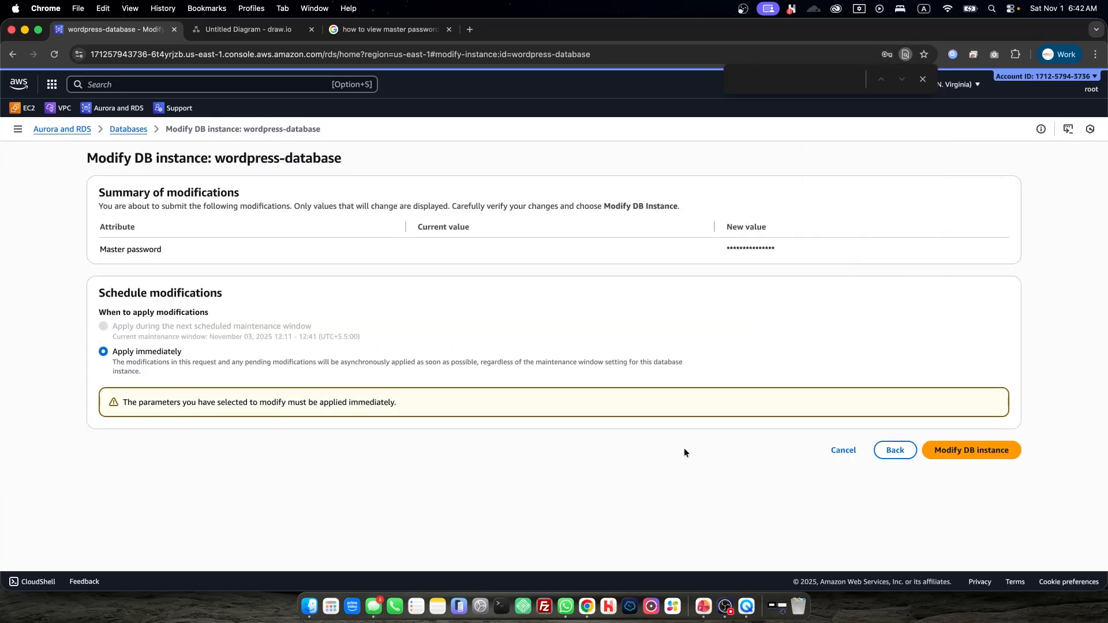
{"action": "left_click", "coordinate": [1001, 454]}
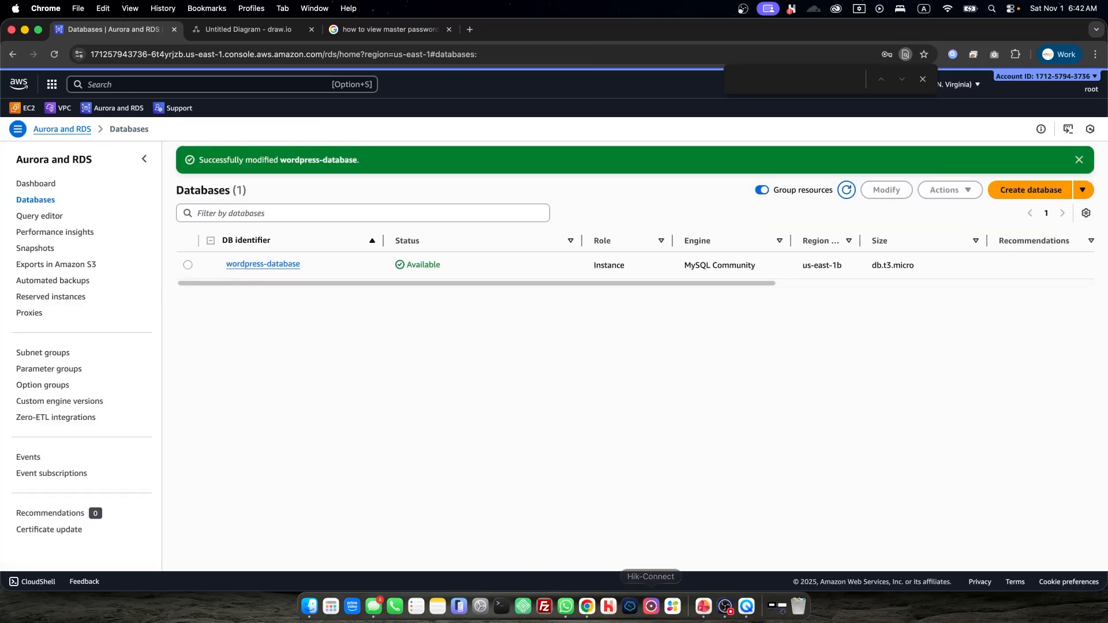
{"action": "left_click", "coordinate": [506, 615]}
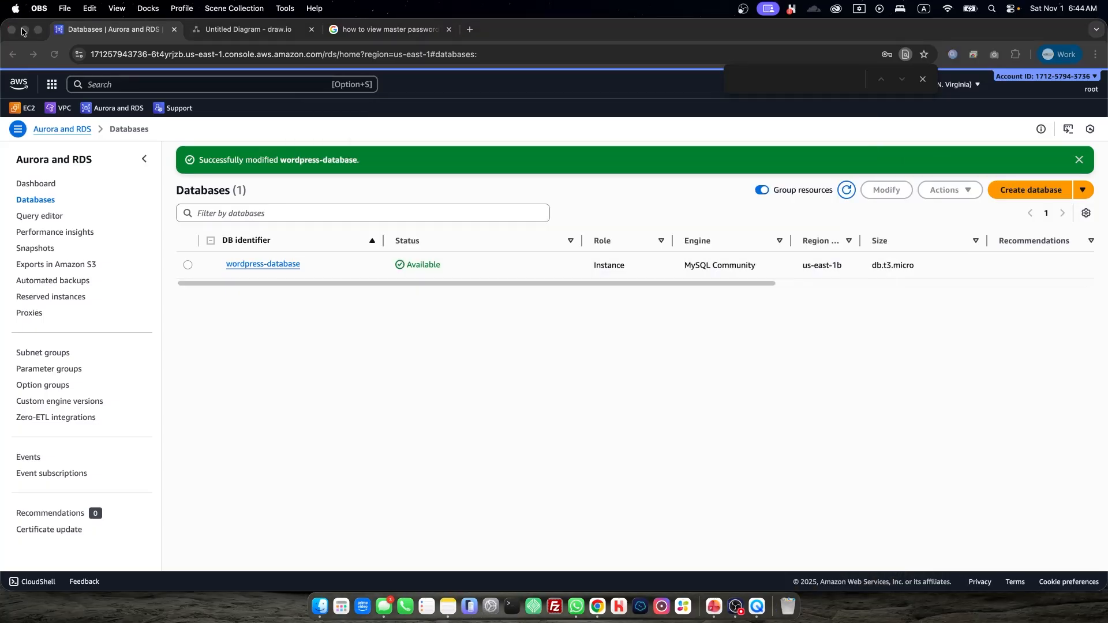
{"action": "left_click", "coordinate": [309, 352]}
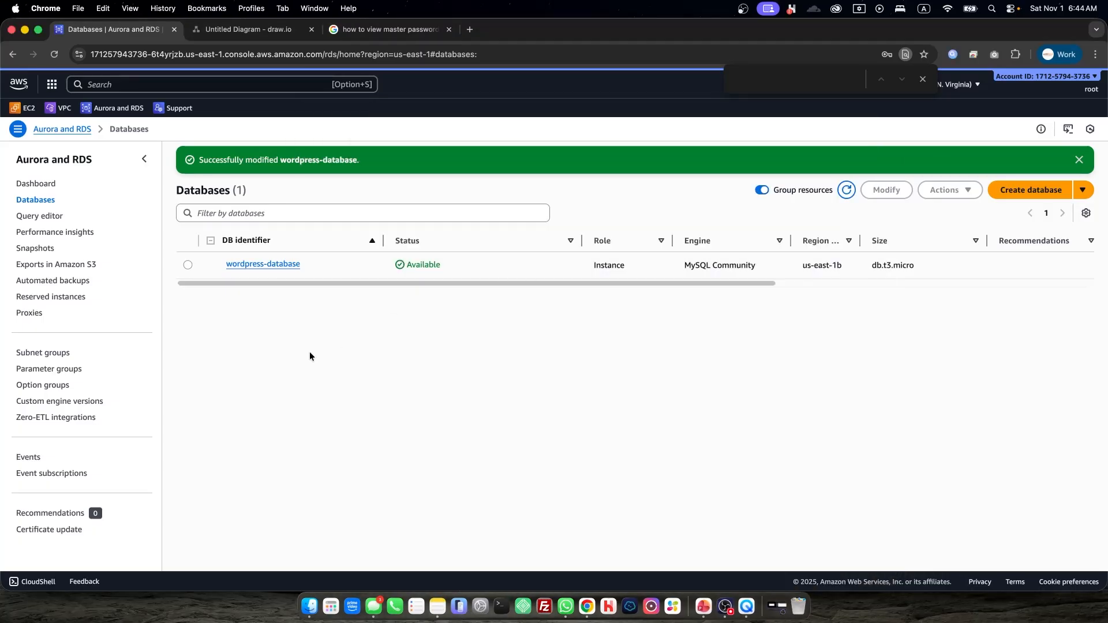
{"action": "left_click", "coordinate": [1080, 160]}
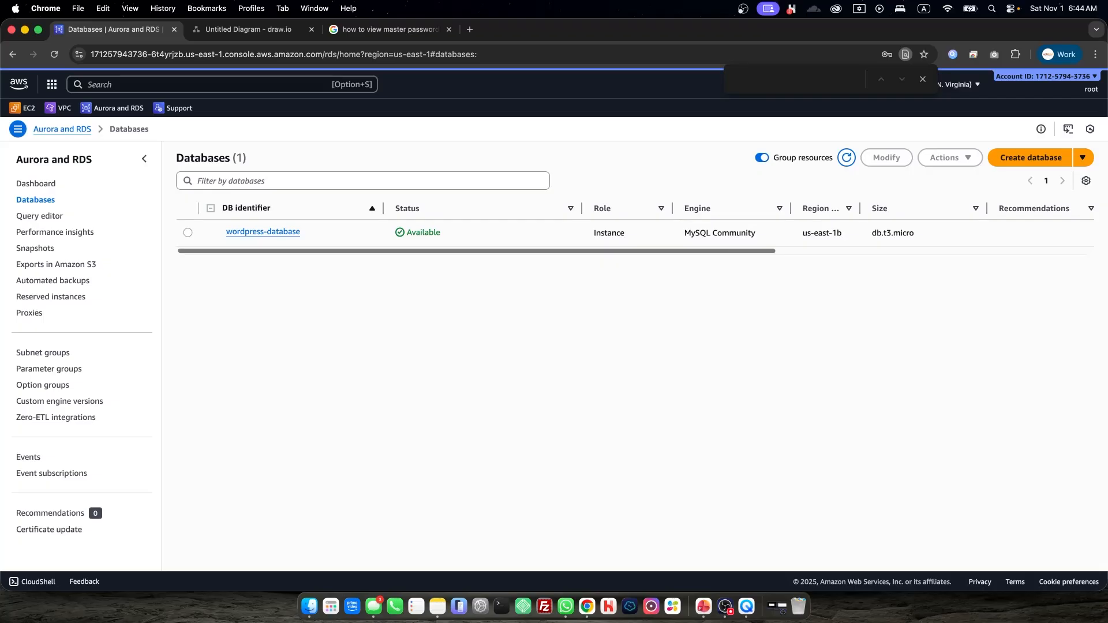
Switch to the draw.io diagram and review the MySQL database, its security group, and the private and public subnets
{"action": "left_click", "coordinate": [249, 29]}
{"action": "left_click", "coordinate": [793, 353]}
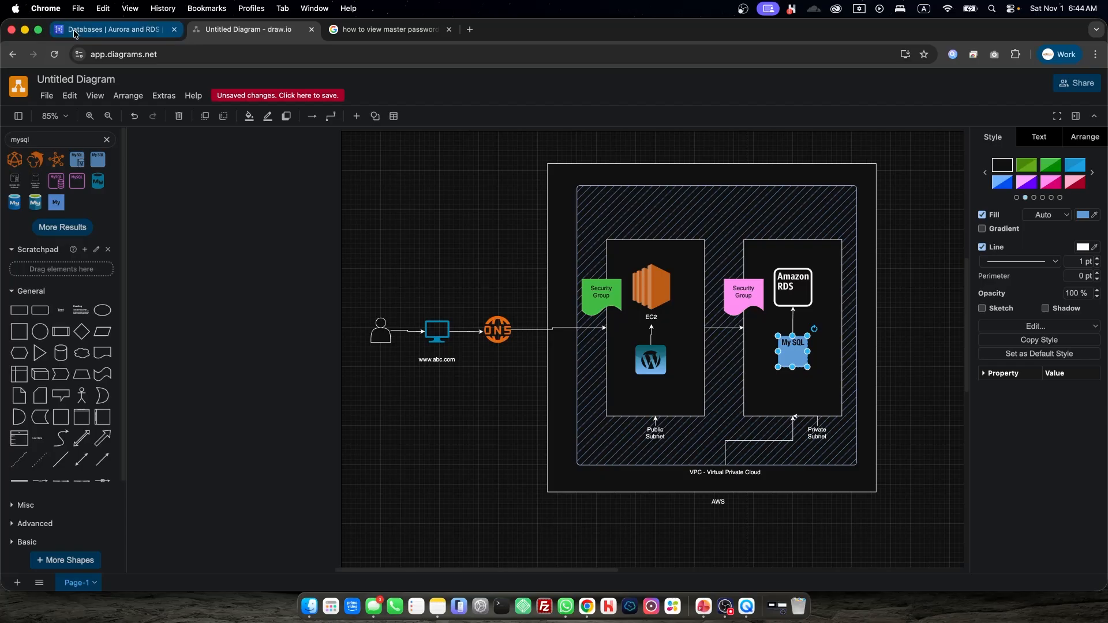
{"action": "left_click", "coordinate": [741, 296]}
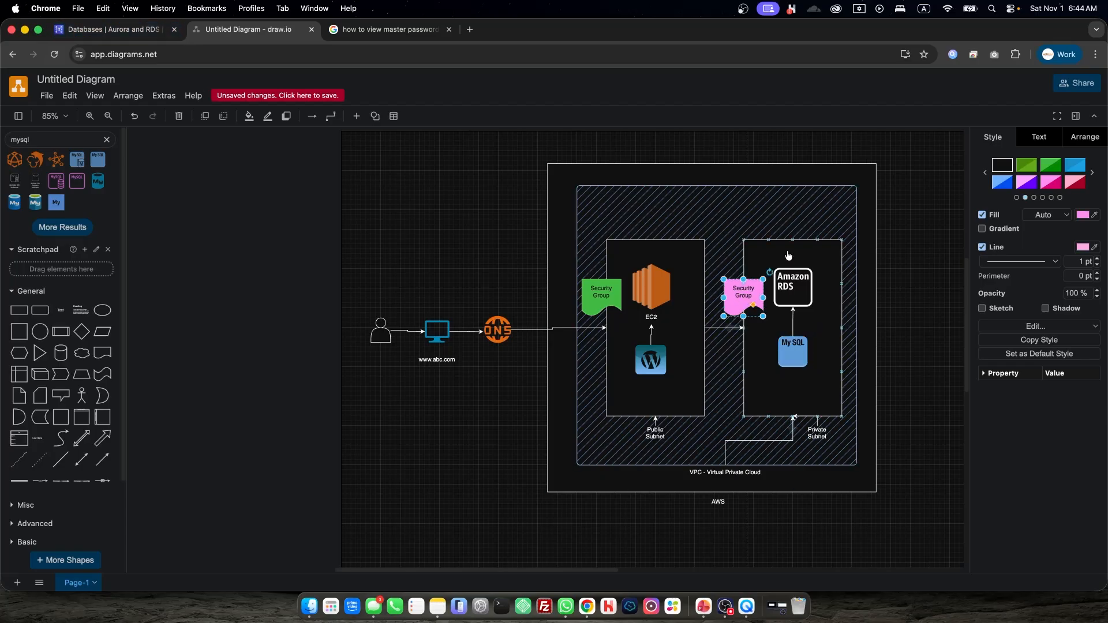
{"action": "left_click", "coordinate": [788, 255]}
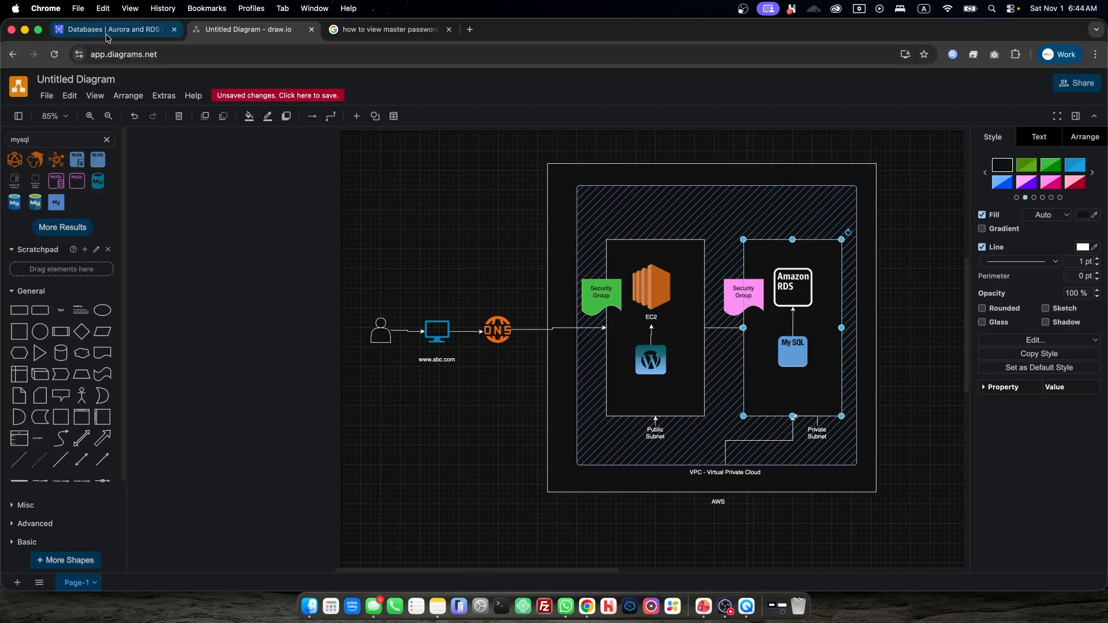
{"action": "left_click", "coordinate": [640, 258]}
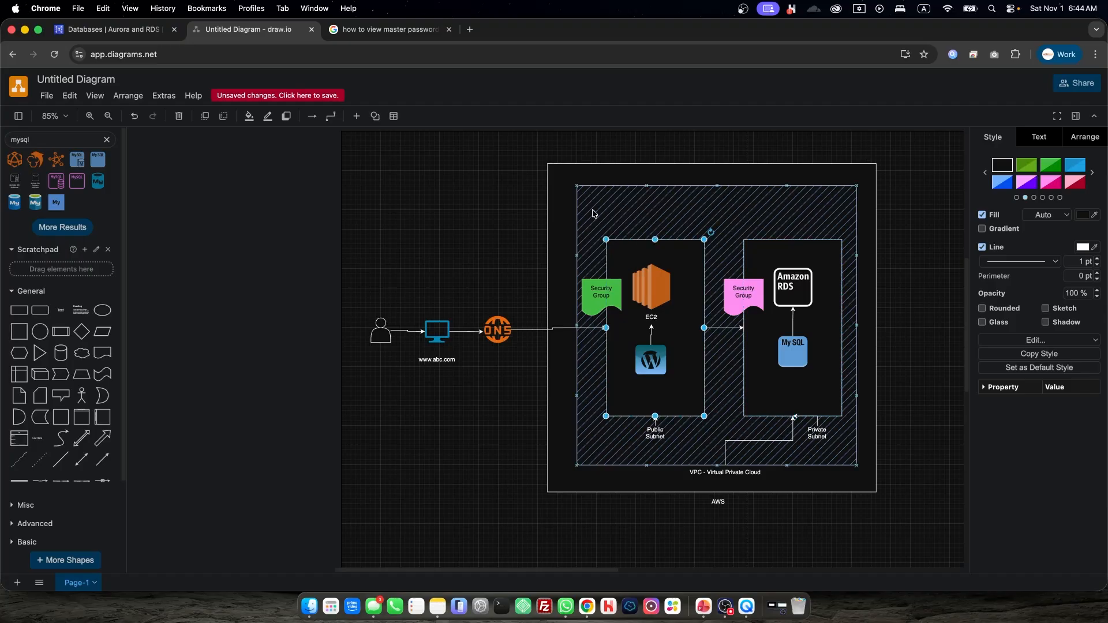
Switch back to the AWS console, search for ec2 and open the EC2 service
{"action": "left_click", "coordinate": [68, 31]}
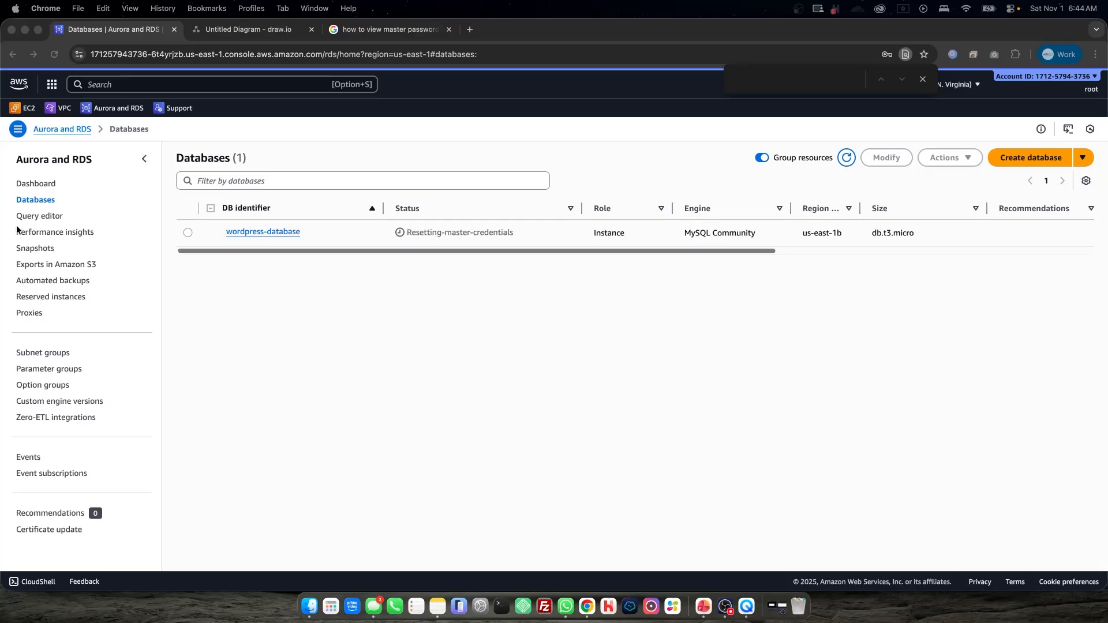
{"action": "left_click", "coordinate": [96, 85]}
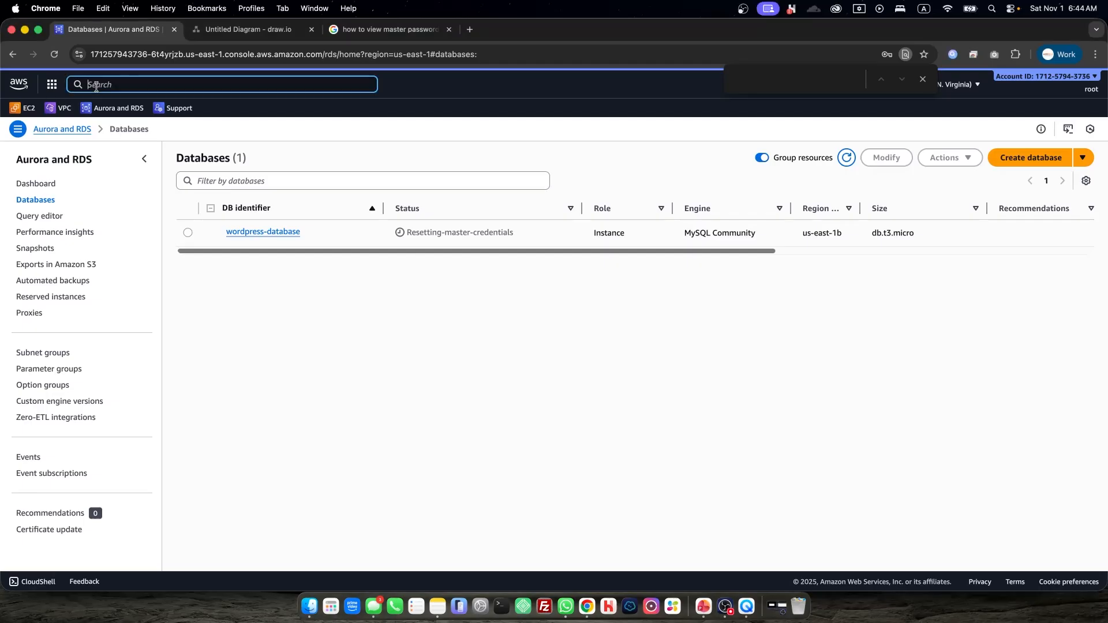
{"action": "type", "text": "ec2"}
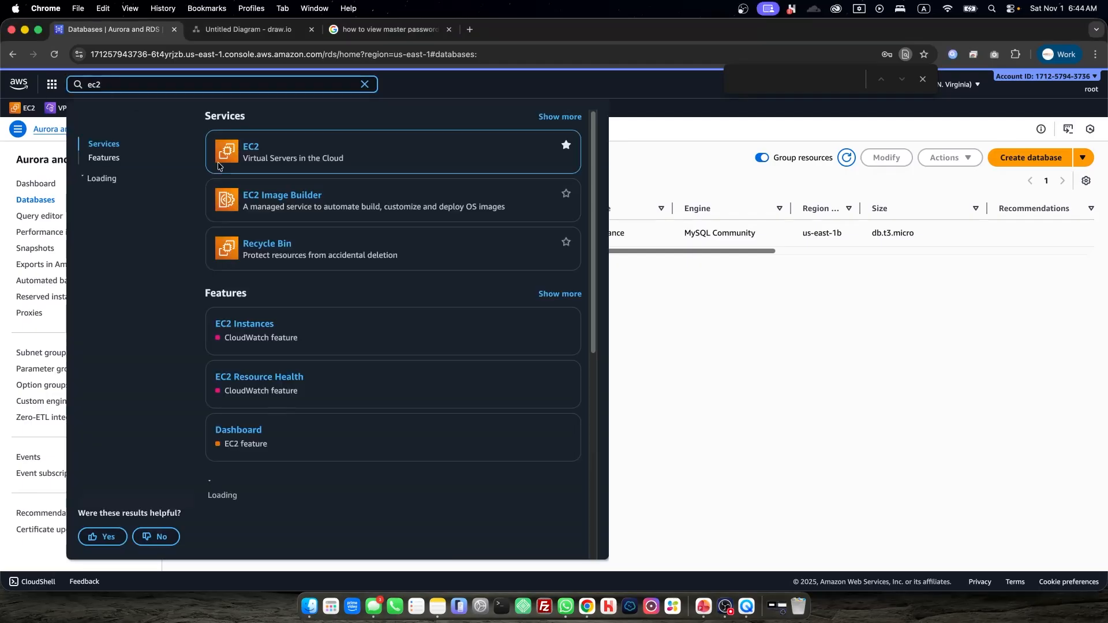
{"action": "left_click", "coordinate": [243, 152]}
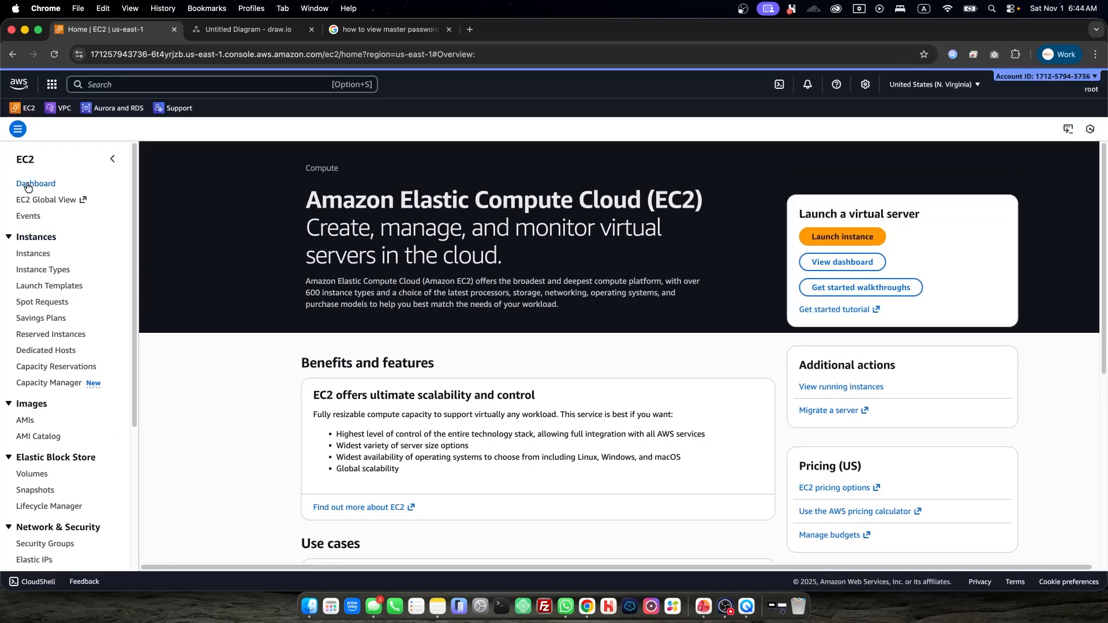
Go through the EC2 dashboard to the running instances list and start launching a new instance
{"action": "scroll", "coordinate": [200, 284], "scroll_direction": "down", "scroll_amount": 1}
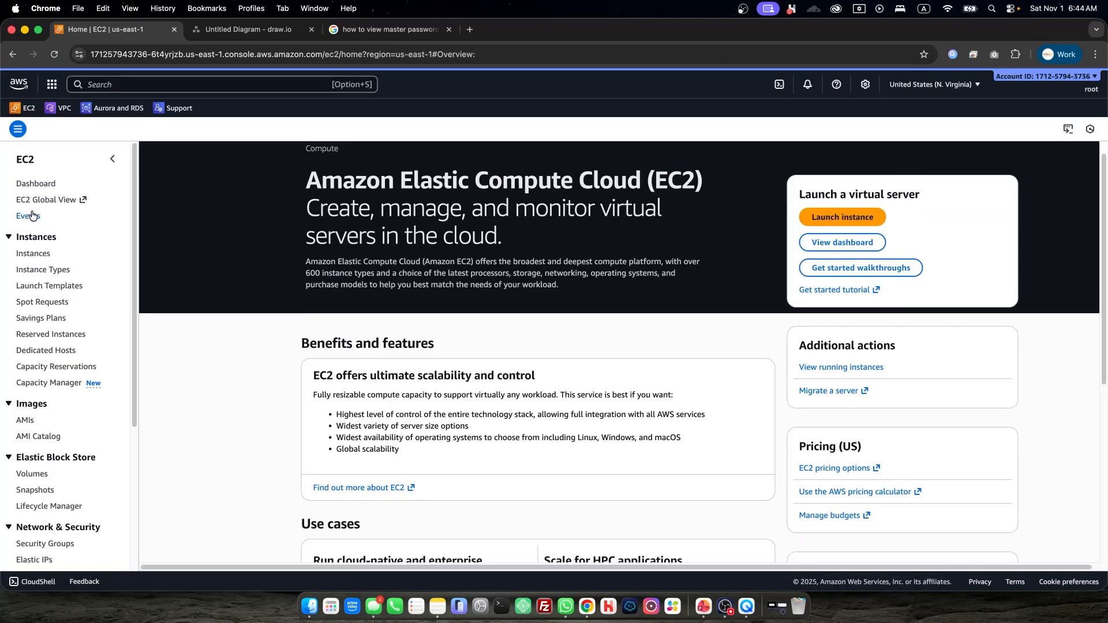
{"action": "scroll", "coordinate": [294, 293], "scroll_direction": "down", "scroll_amount": 5}
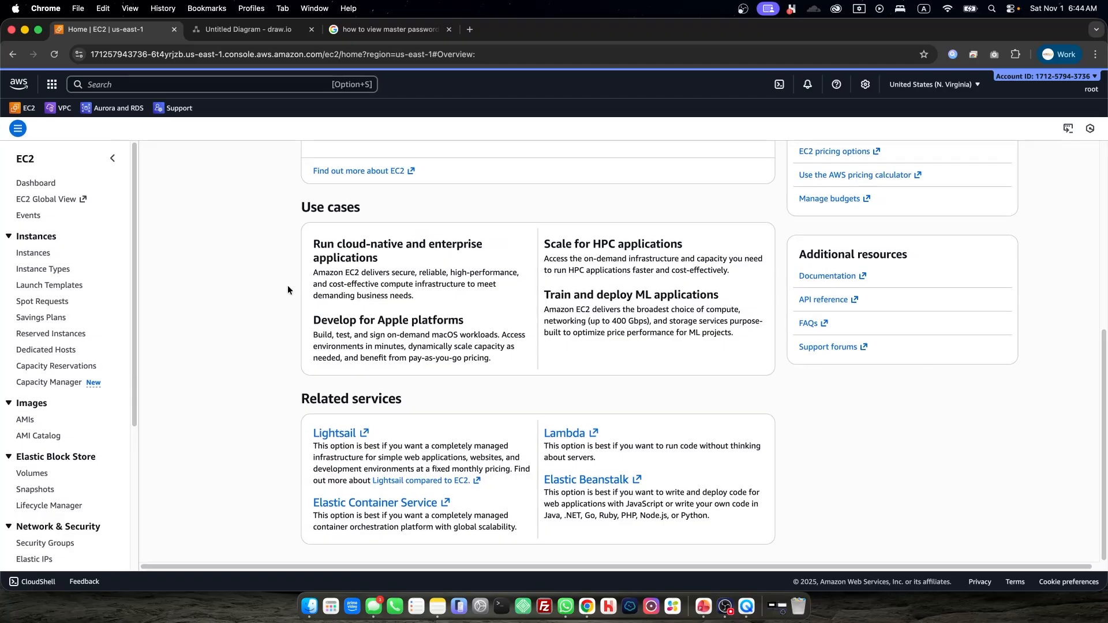
{"action": "scroll", "coordinate": [287, 285], "scroll_direction": "up", "scroll_amount": 6}
{"action": "left_click", "coordinate": [35, 184]}
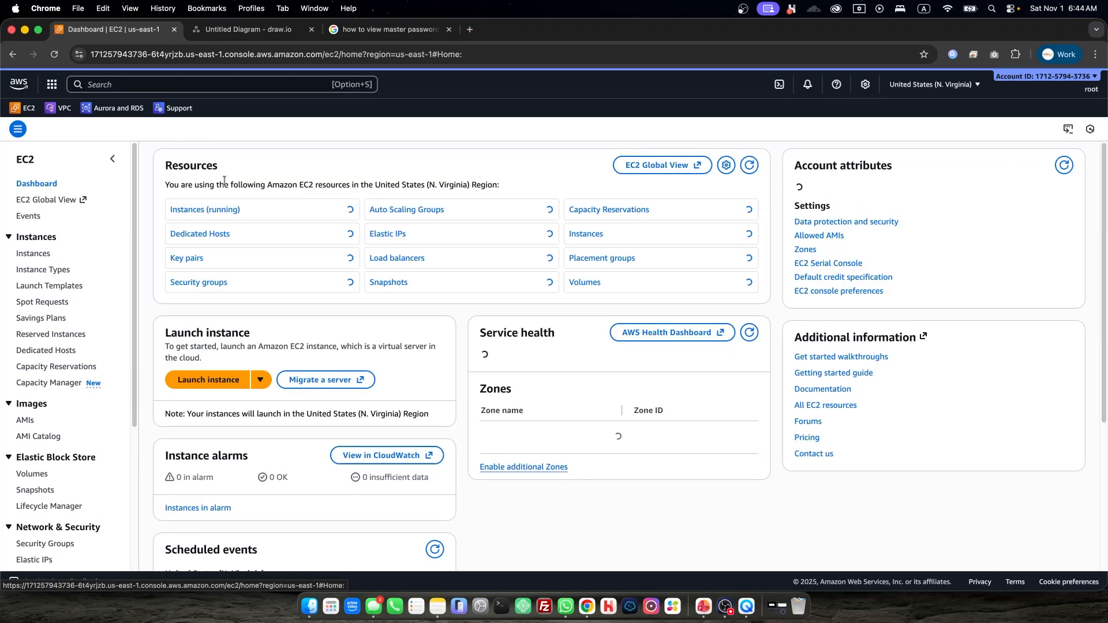
{"action": "left_click", "coordinate": [213, 212]}
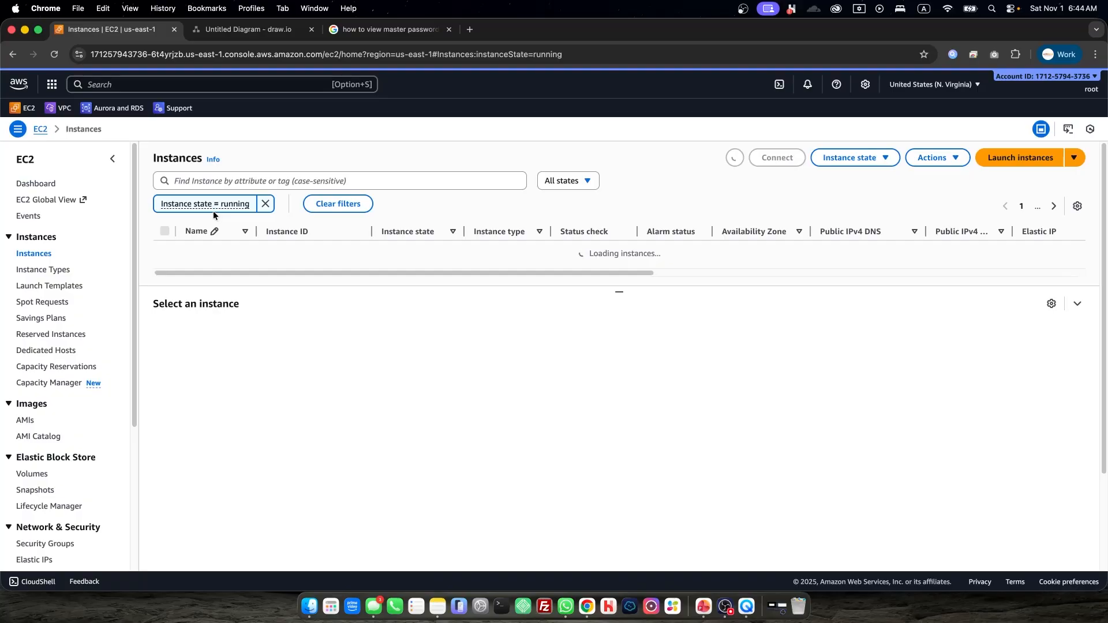
{"action": "left_click", "coordinate": [1017, 161]}
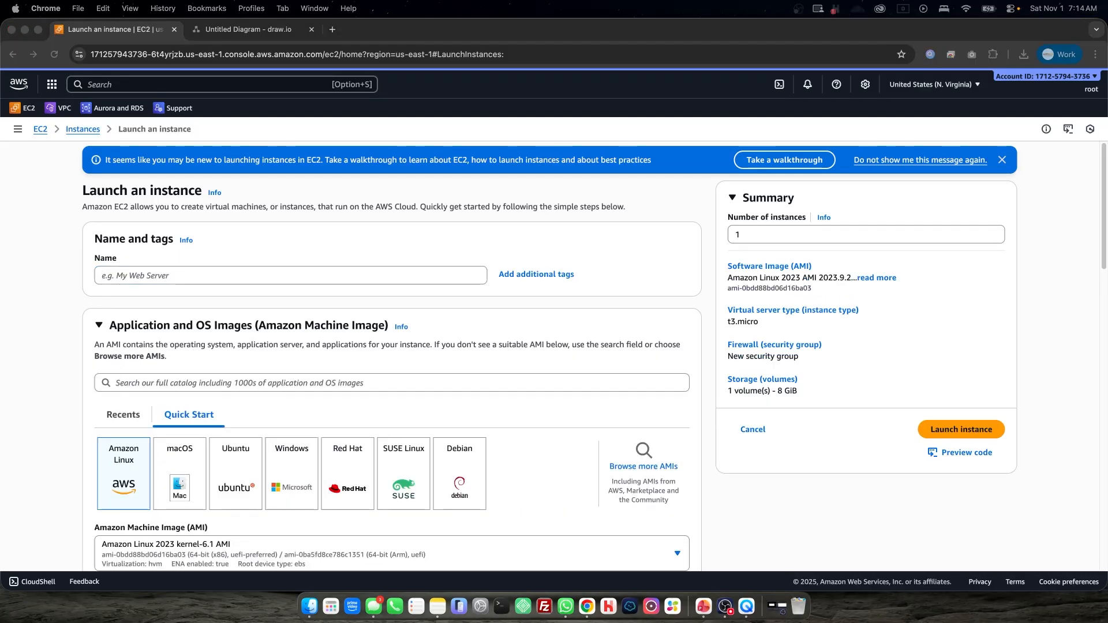
Name the instance Wordpress-Web-Server and choose Ubuntu as its operating system image
{"action": "left_click", "coordinate": [148, 278]}
{"action": "type", "text": "Wordpress-Web-Server"}
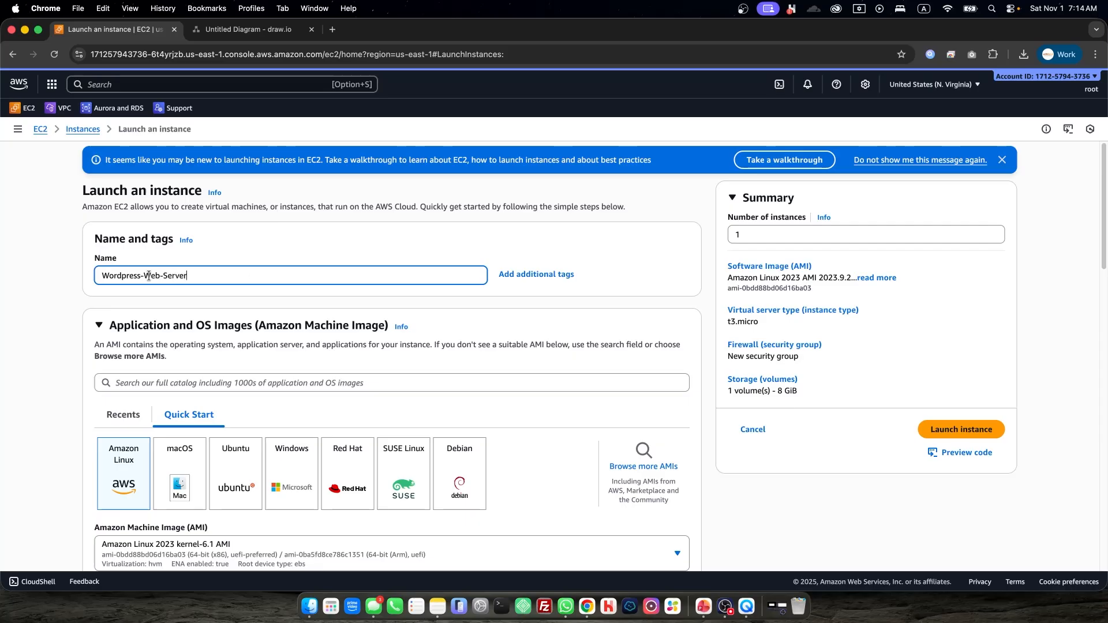
{"action": "scroll", "coordinate": [283, 275], "scroll_direction": "down", "scroll_amount": 5}
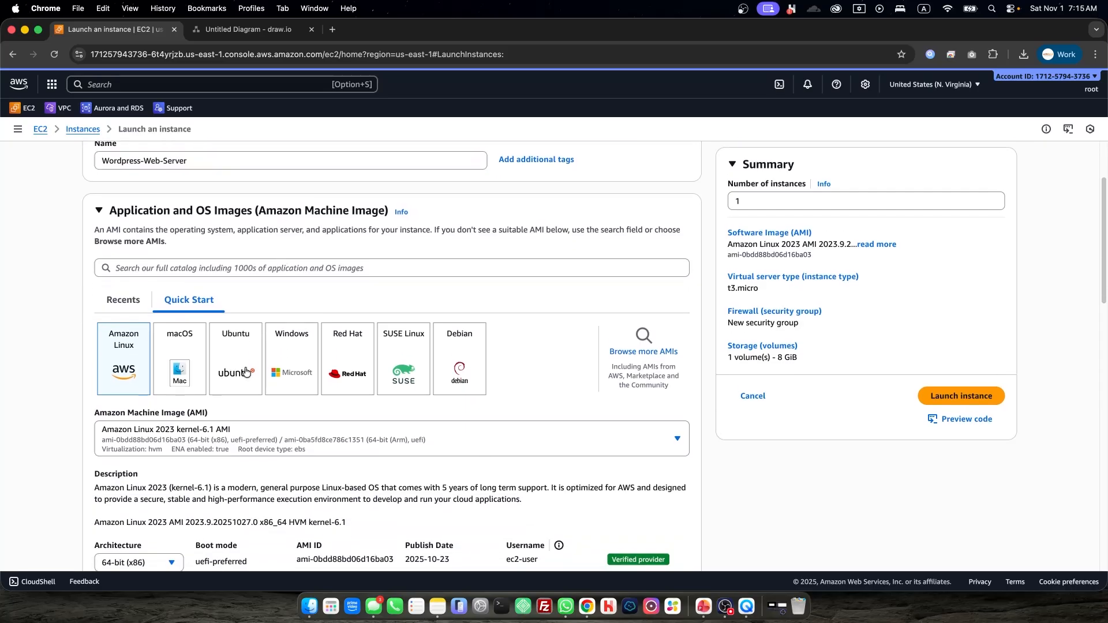
{"action": "left_click", "coordinate": [246, 371]}
{"action": "scroll", "coordinate": [355, 278], "scroll_direction": "down", "scroll_amount": 8}
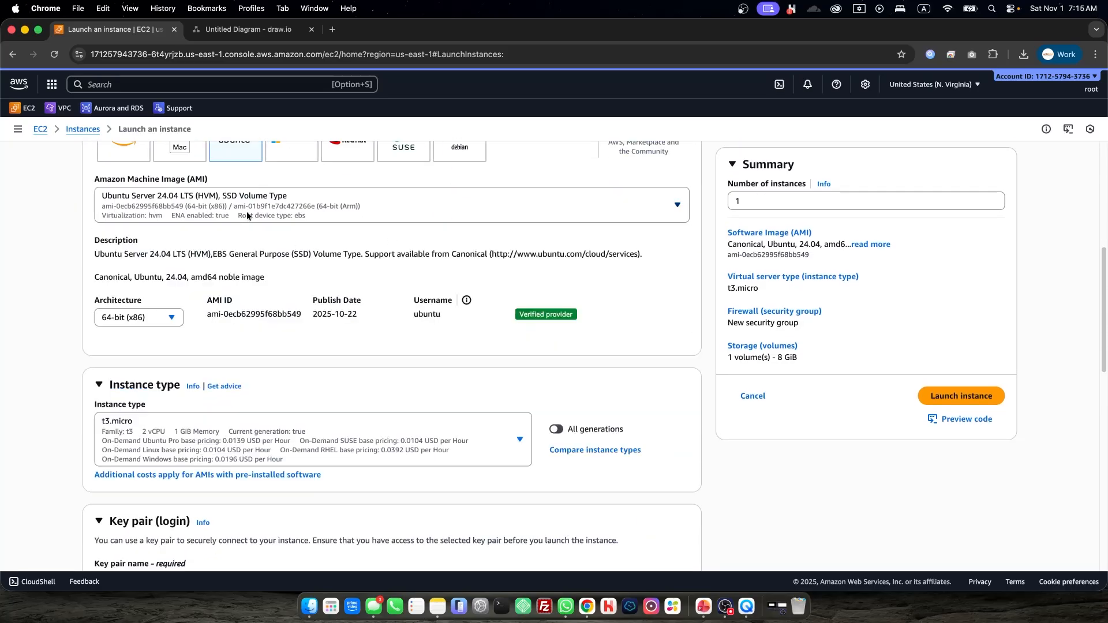
{"action": "scroll", "coordinate": [230, 375], "scroll_direction": "down", "scroll_amount": 4}
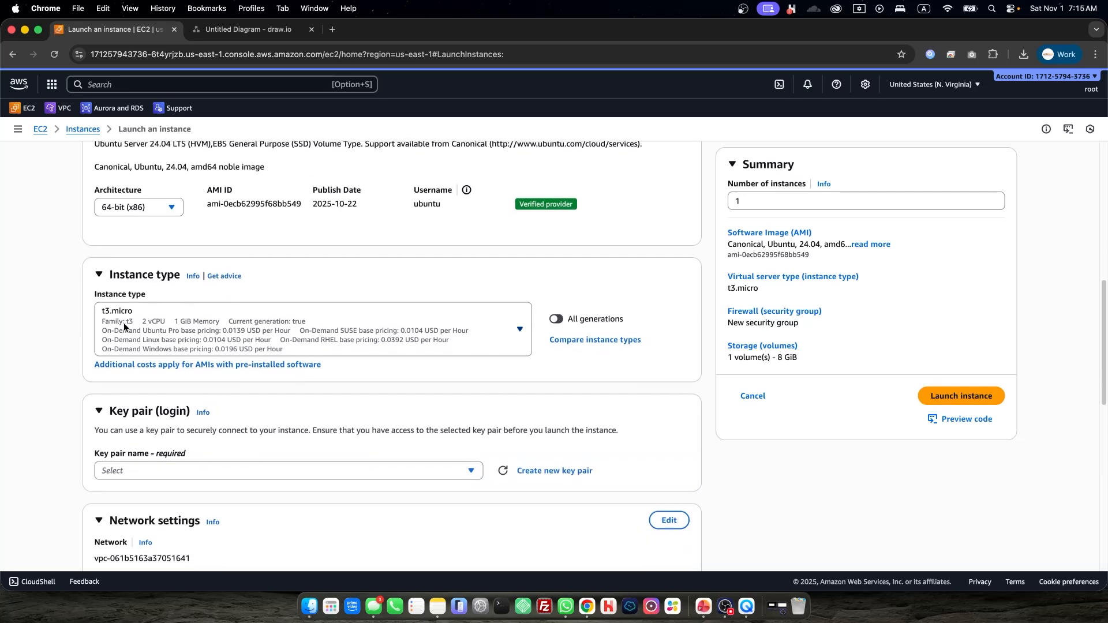
Check the t3.micro instance type and the existing key pairs available for the new instance
{"action": "left_click", "coordinate": [137, 311]}
{"action": "left_click", "coordinate": [363, 290]}
{"action": "scroll", "coordinate": [363, 289], "scroll_direction": "down", "scroll_amount": 3}
{"action": "left_click", "coordinate": [161, 380]}
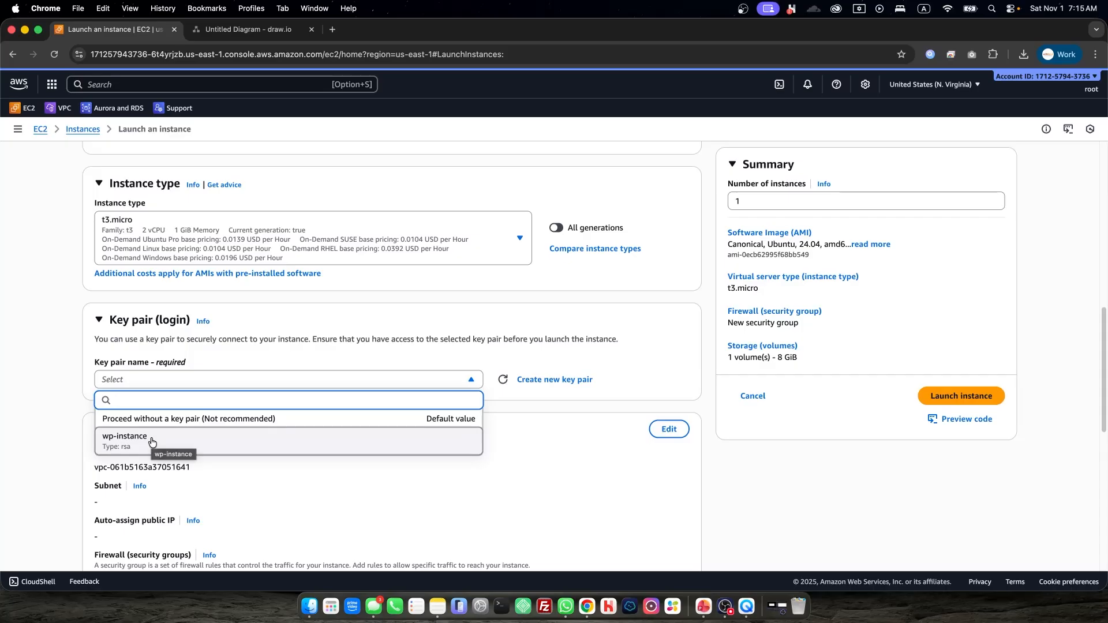
{"action": "left_click", "coordinate": [455, 351]}
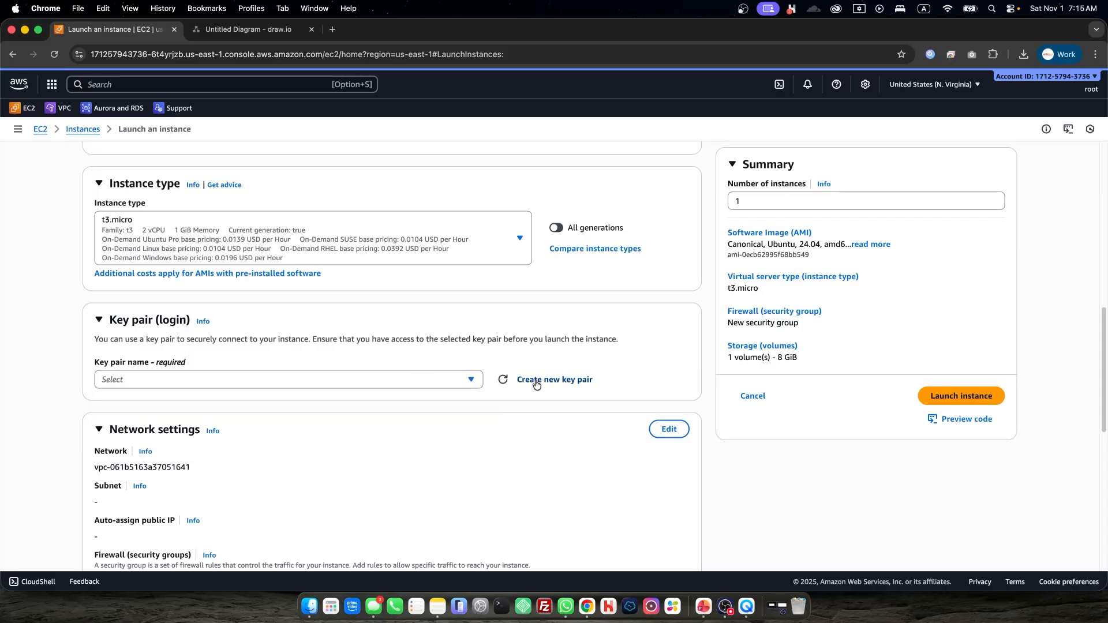
Create an RSA key pair named wp-instance2 with a .pem private key file
{"action": "left_click", "coordinate": [536, 381]}
{"action": "left_click", "coordinate": [460, 250]}
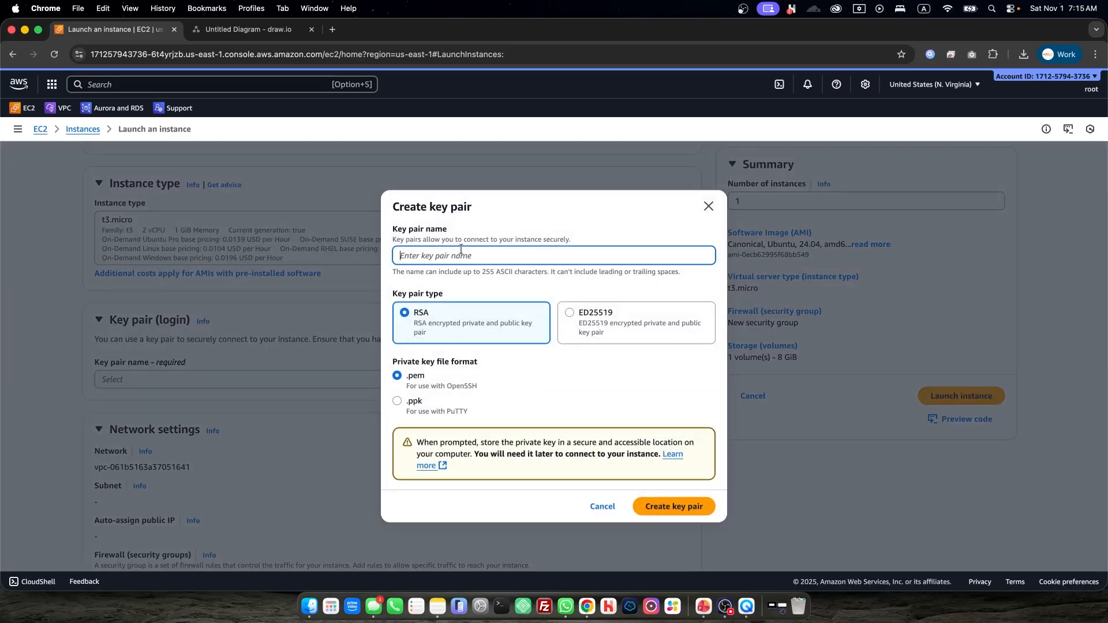
{"action": "type", "text": "qw"}
{"action": "key", "text": "BackSpace"}
{"action": "type", "text": "wp-instance"}
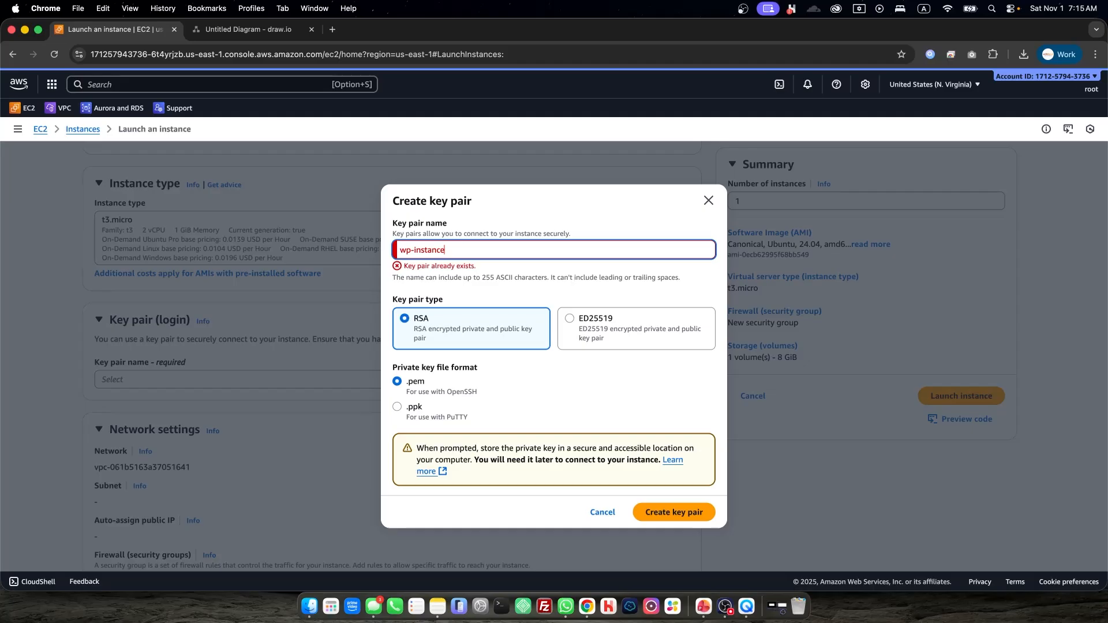
{"action": "type", "text": "2"}
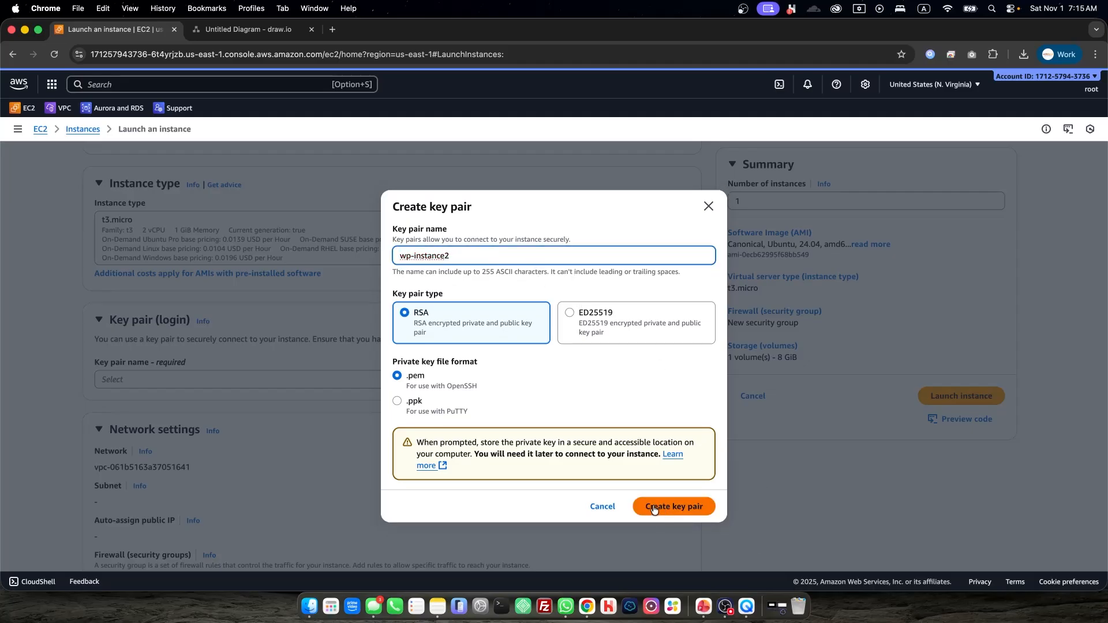
{"action": "left_click", "coordinate": [684, 509]}
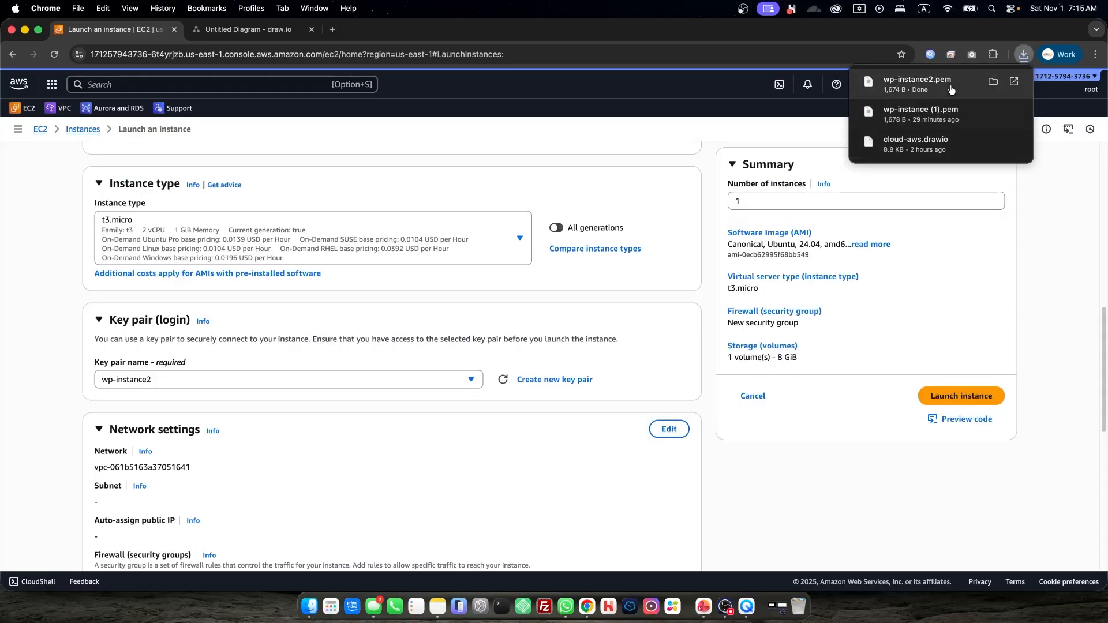
Assign the existing wp-instance key pair to the new instance
{"action": "left_click", "coordinate": [118, 379]}
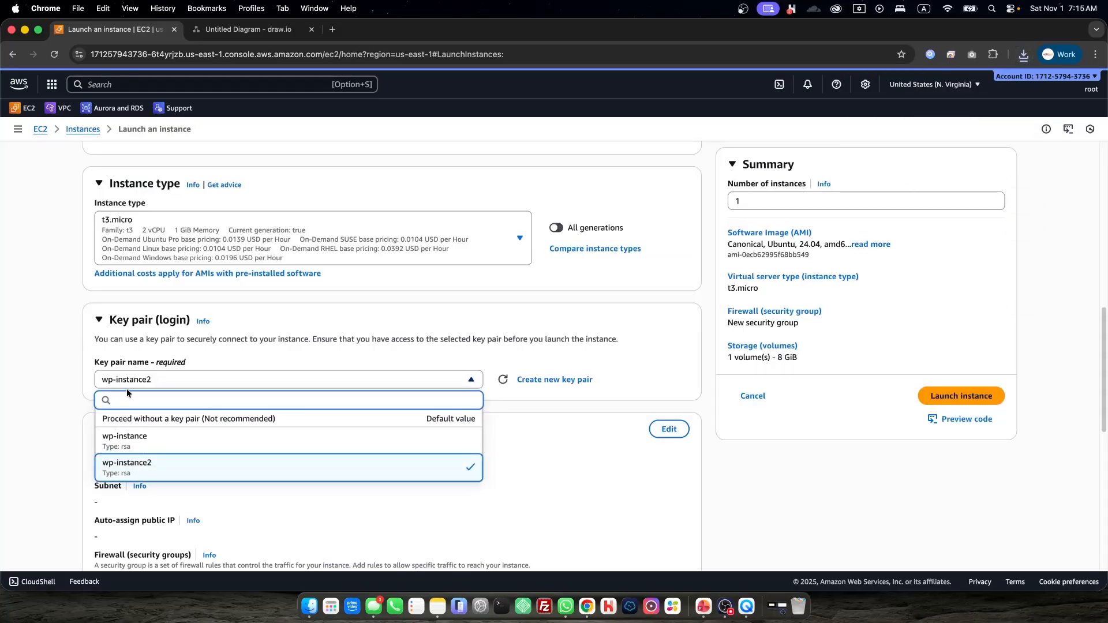
{"action": "left_click", "coordinate": [133, 444]}
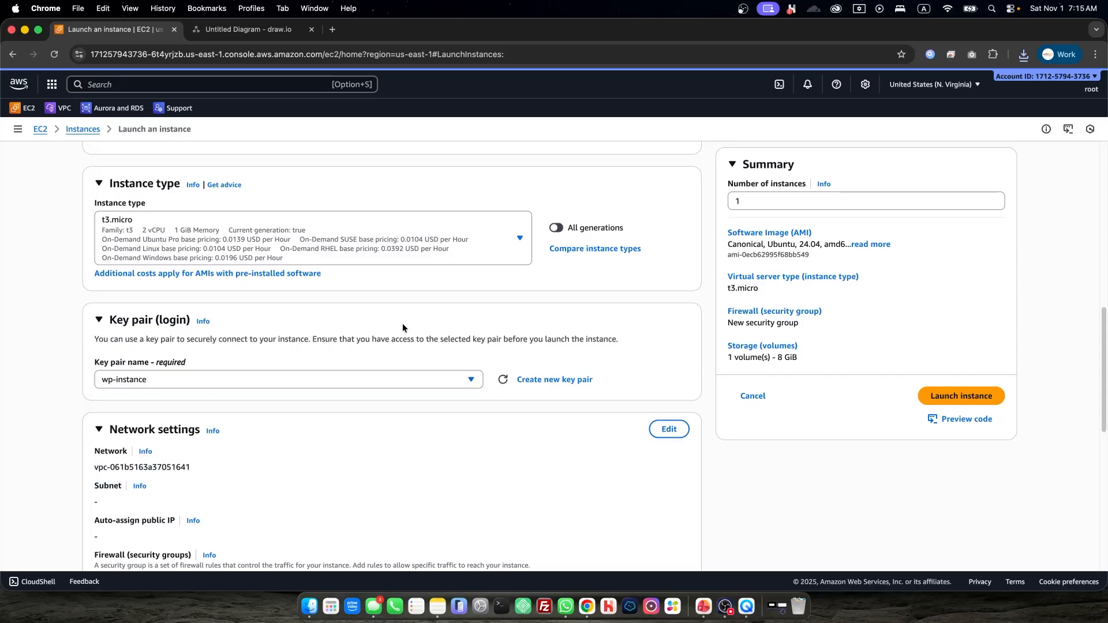
{"action": "left_click", "coordinate": [251, 379]}
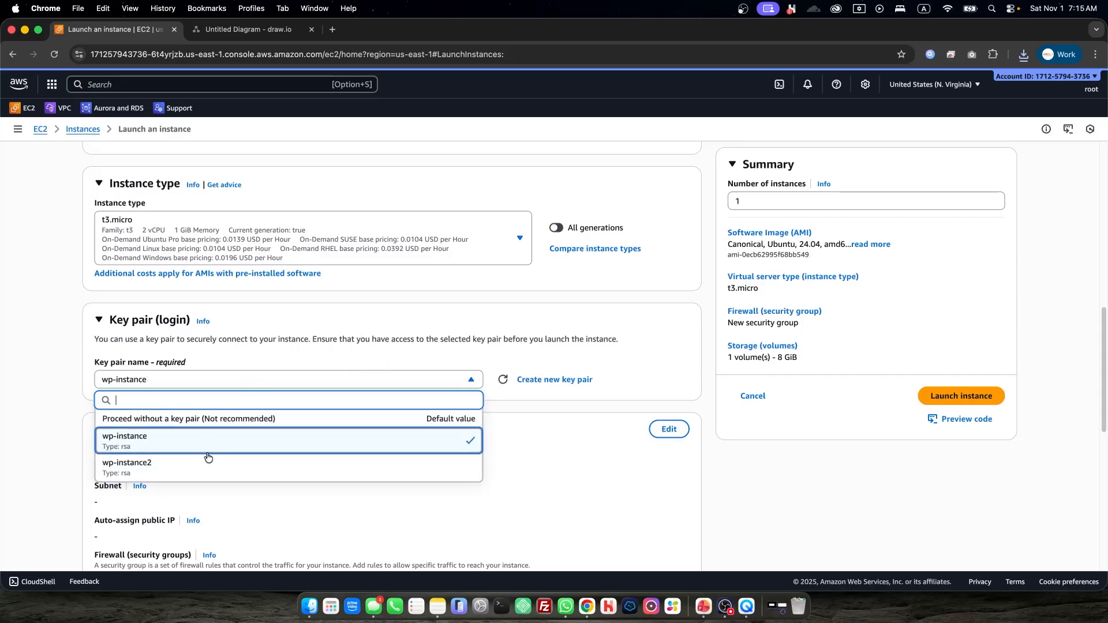
{"action": "left_click", "coordinate": [220, 444]}
{"action": "scroll", "coordinate": [228, 358], "scroll_direction": "down", "scroll_amount": 2}
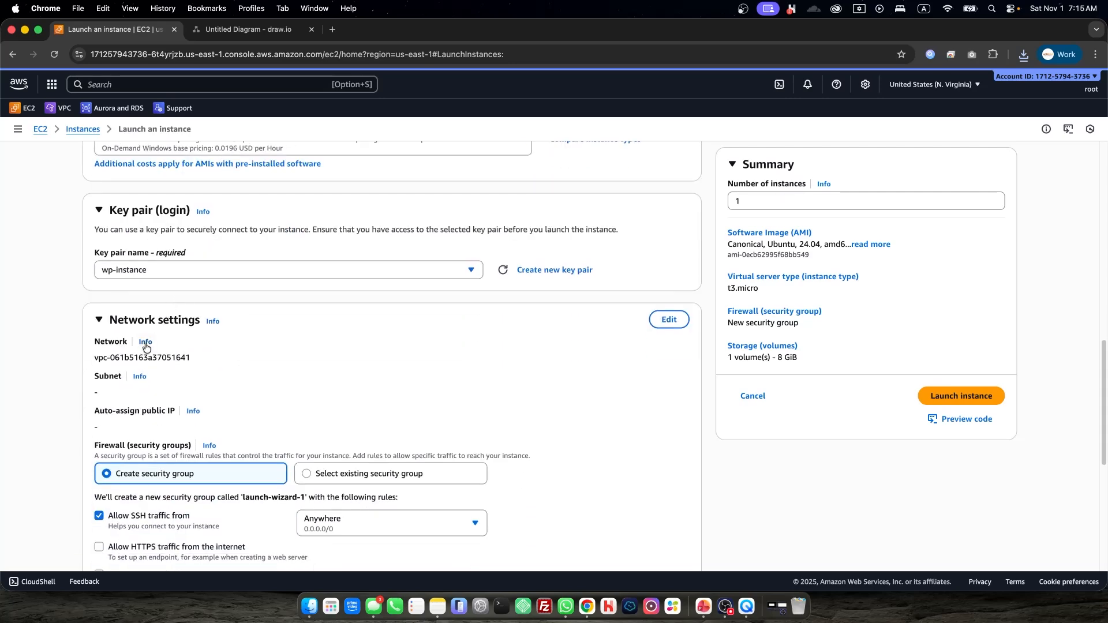
Open the network settings for editing and set the instance's VPC to wordpress-vpc
{"action": "left_click", "coordinate": [212, 321]}
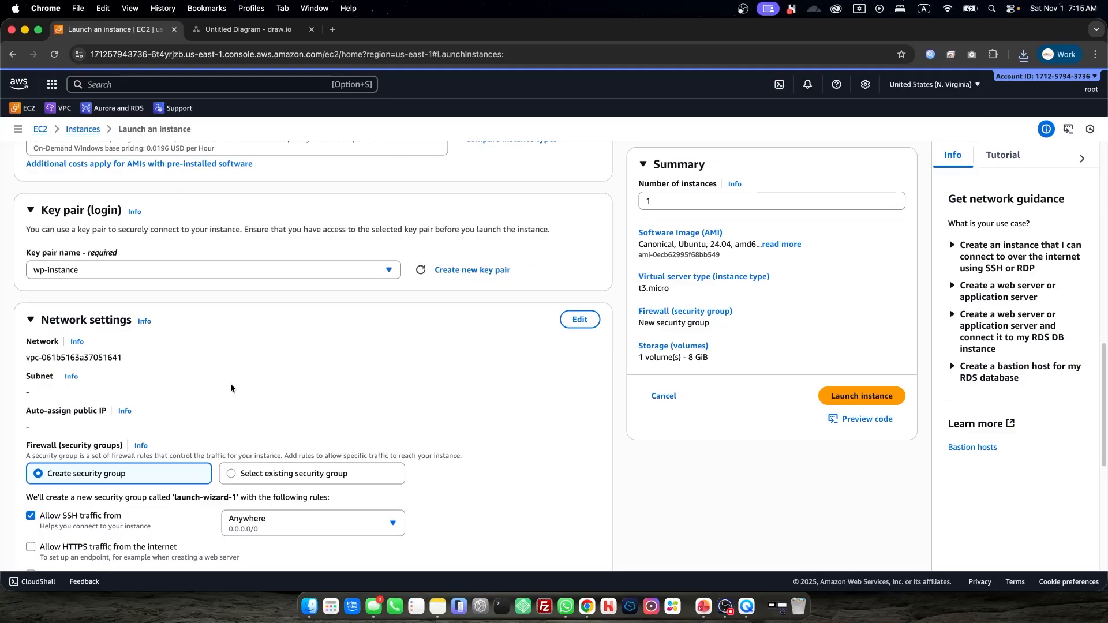
{"action": "scroll", "coordinate": [230, 388], "scroll_direction": "down", "scroll_amount": 2}
{"action": "left_click", "coordinate": [248, 29]}
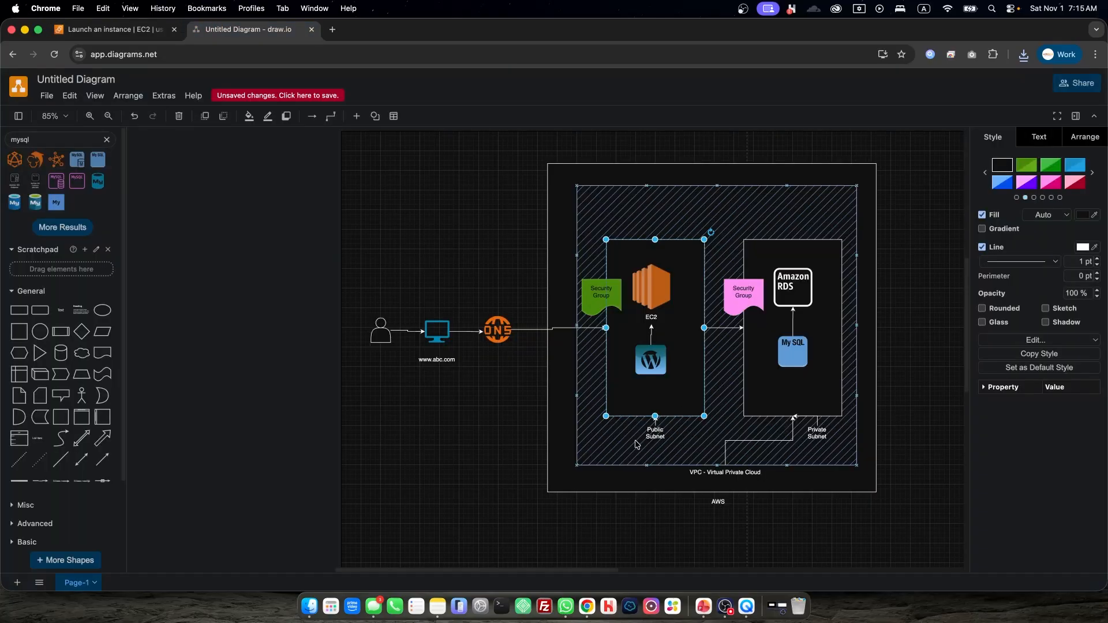
{"action": "left_click", "coordinate": [106, 26]}
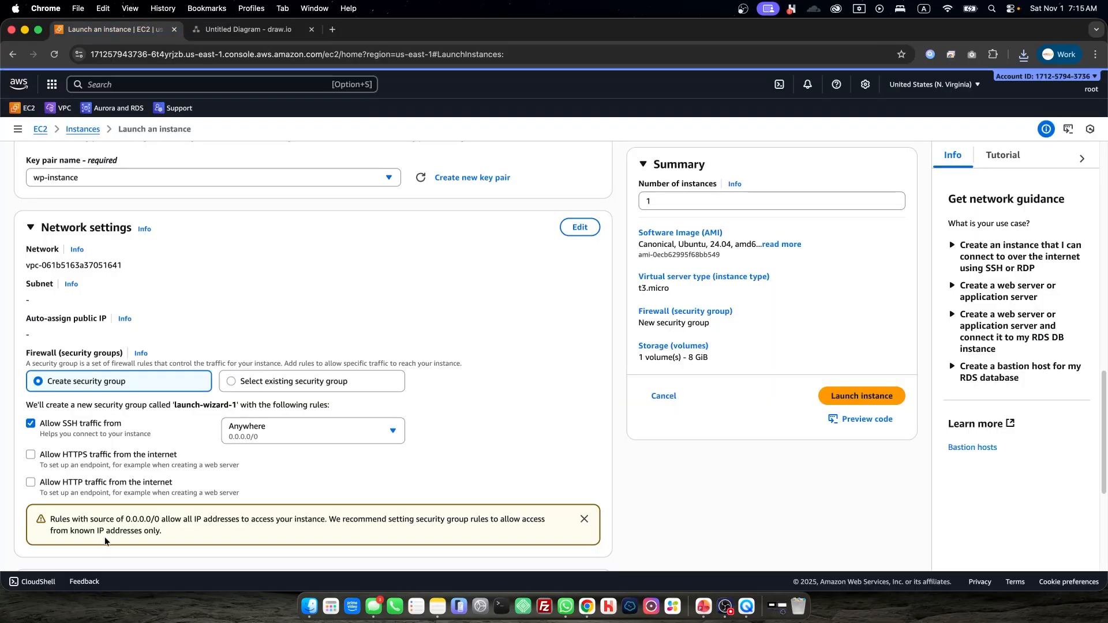
{"action": "left_click_drag", "start_coordinate": [24, 266], "coordinate": [126, 267]}
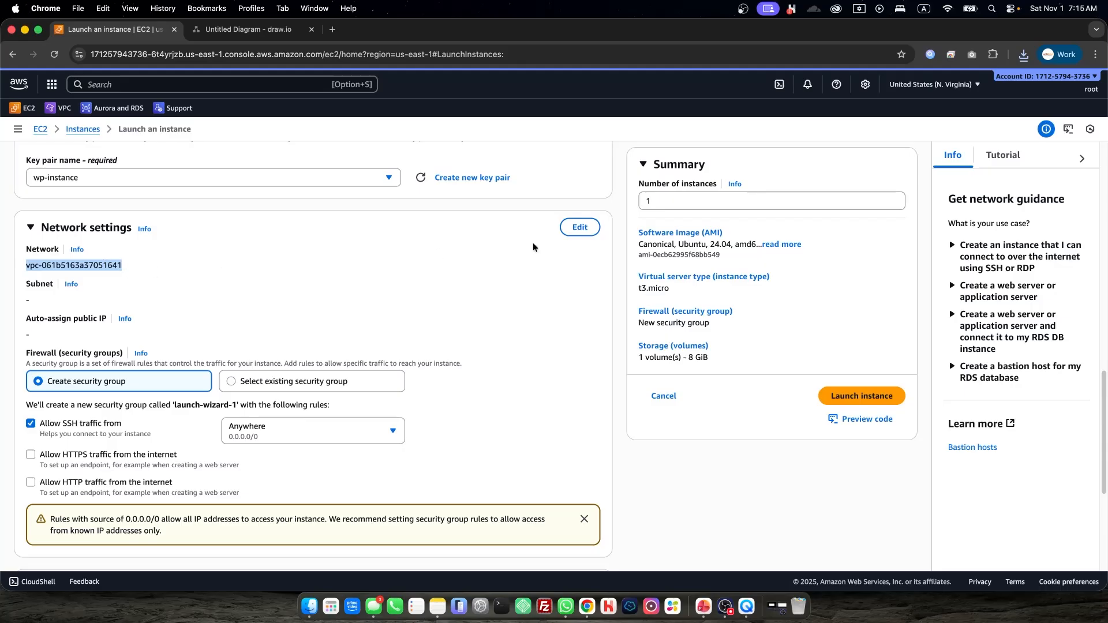
{"action": "left_click", "coordinate": [576, 229]}
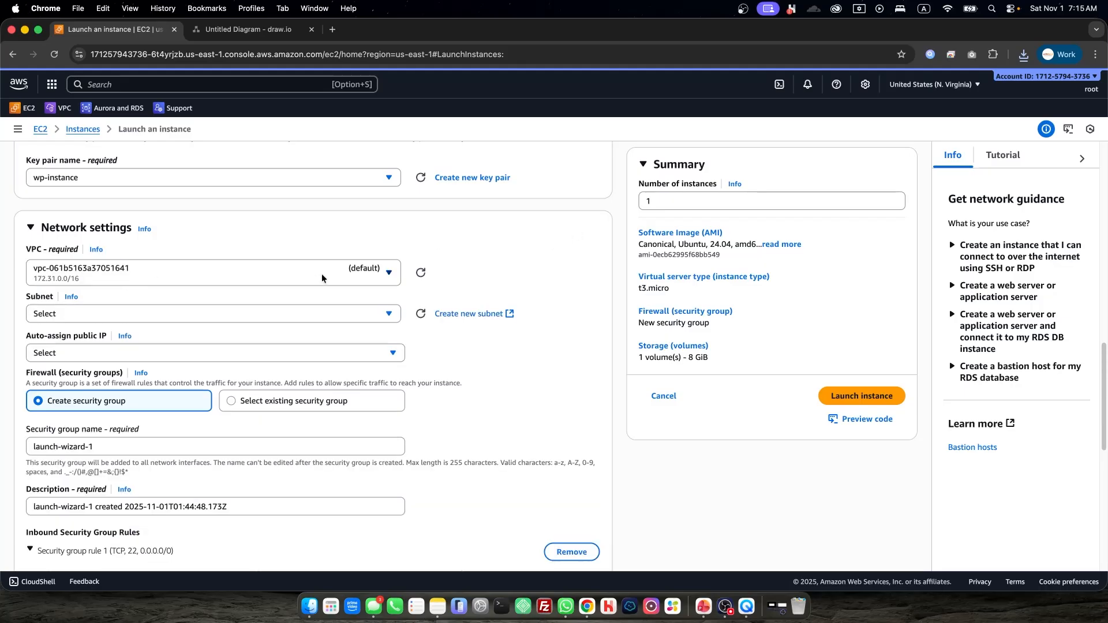
{"action": "left_click", "coordinate": [367, 281]}
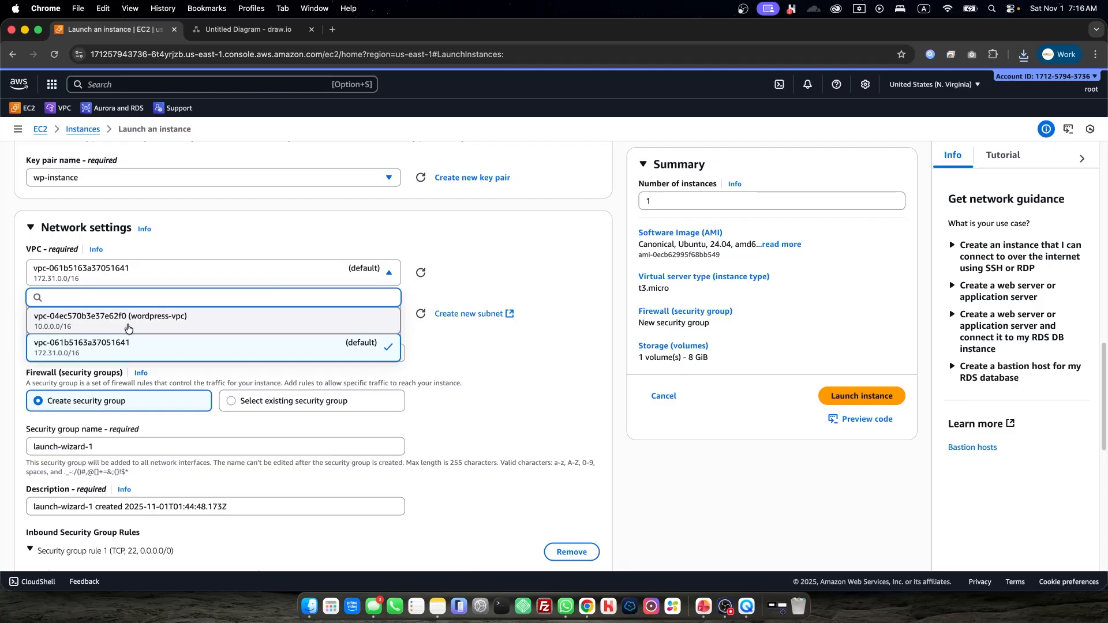
{"action": "left_click", "coordinate": [184, 315]}
Check the subnet options against the architecture diagram and place the instance in wordpress-subnet-public1-us-east-1a
{"action": "left_click", "coordinate": [148, 332]}
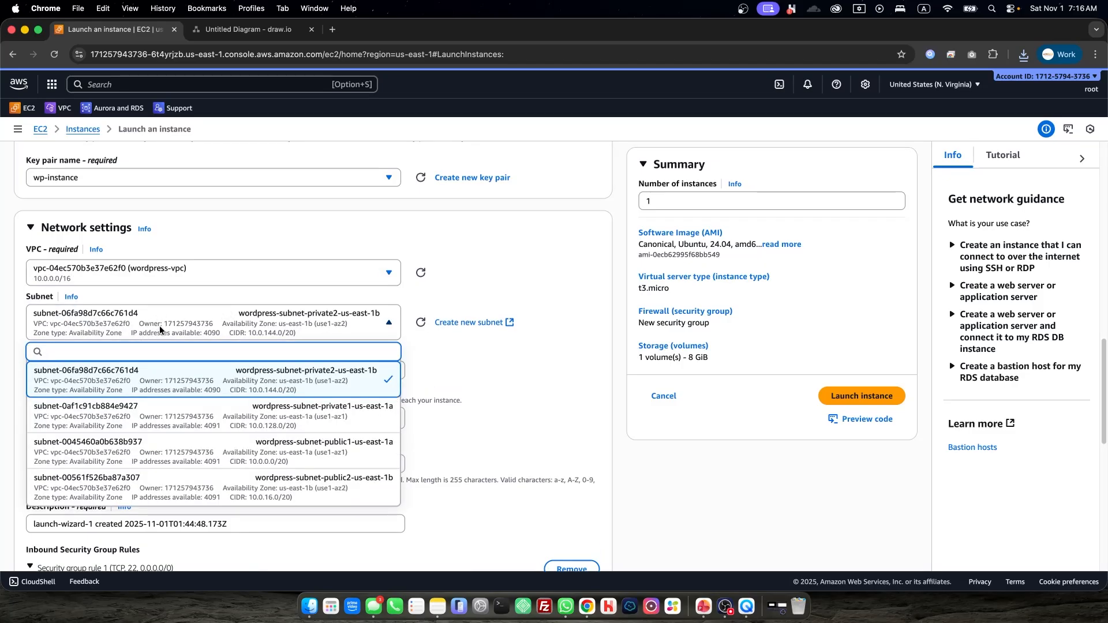
{"action": "left_click", "coordinate": [160, 329]}
{"action": "left_click", "coordinate": [121, 326]}
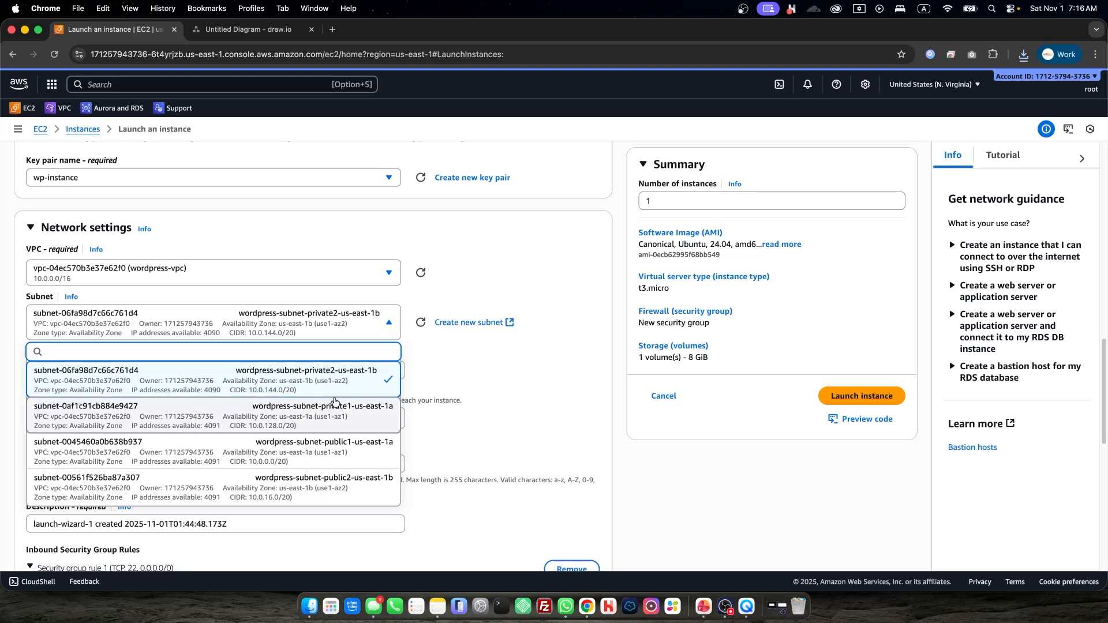
{"action": "left_click", "coordinate": [283, 30]}
{"action": "left_click", "coordinate": [600, 294]}
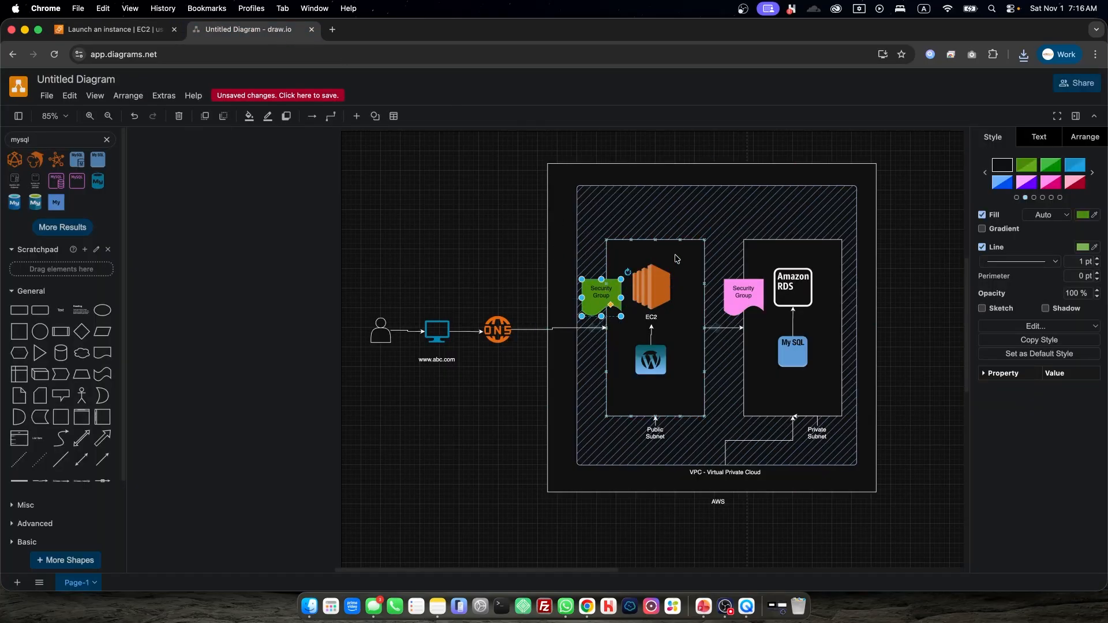
{"action": "left_click", "coordinate": [687, 300]}
{"action": "left_click", "coordinate": [73, 35]}
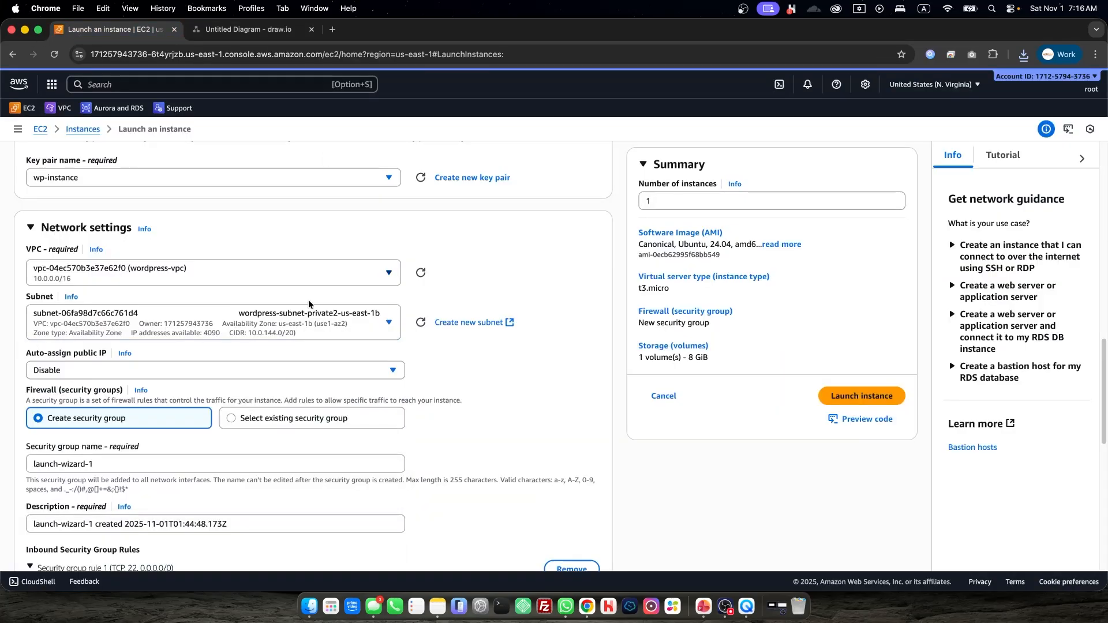
{"action": "left_click", "coordinate": [222, 326]}
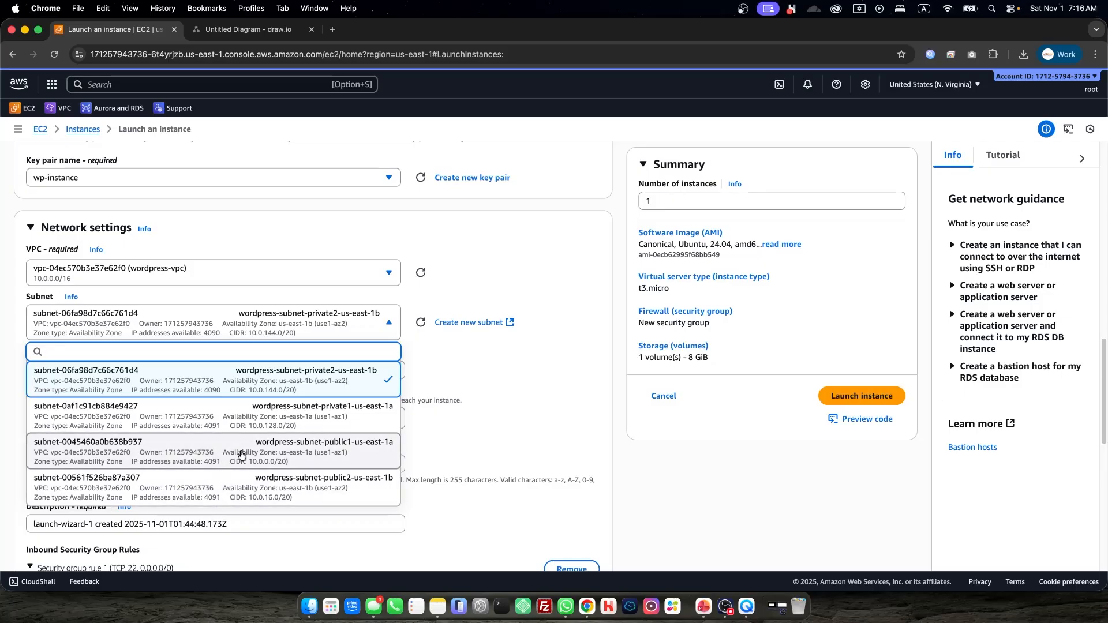
{"action": "left_click", "coordinate": [253, 456]}
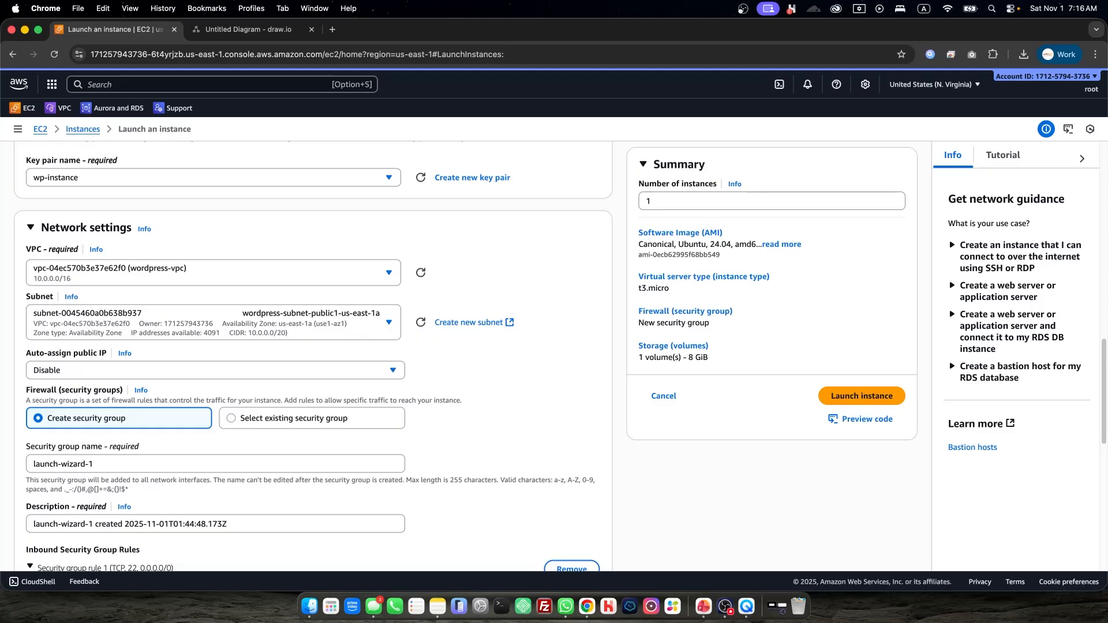
Read the guidance on auto-assigned public IPs and enable the option for the instance
{"action": "left_click", "coordinate": [125, 353]}
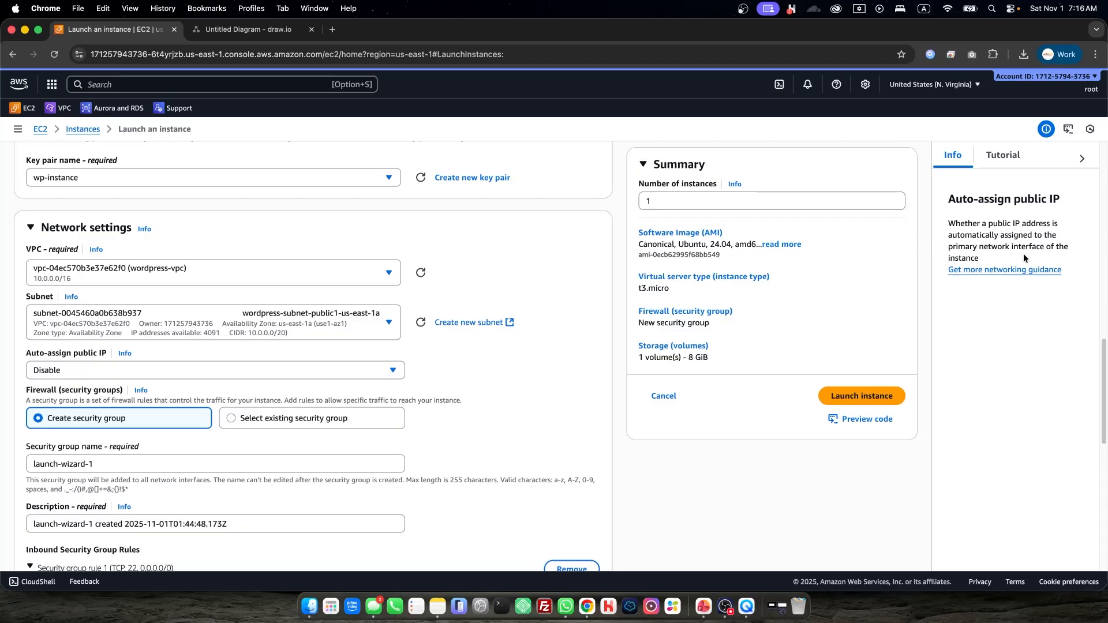
{"action": "left_click", "coordinate": [64, 366]}
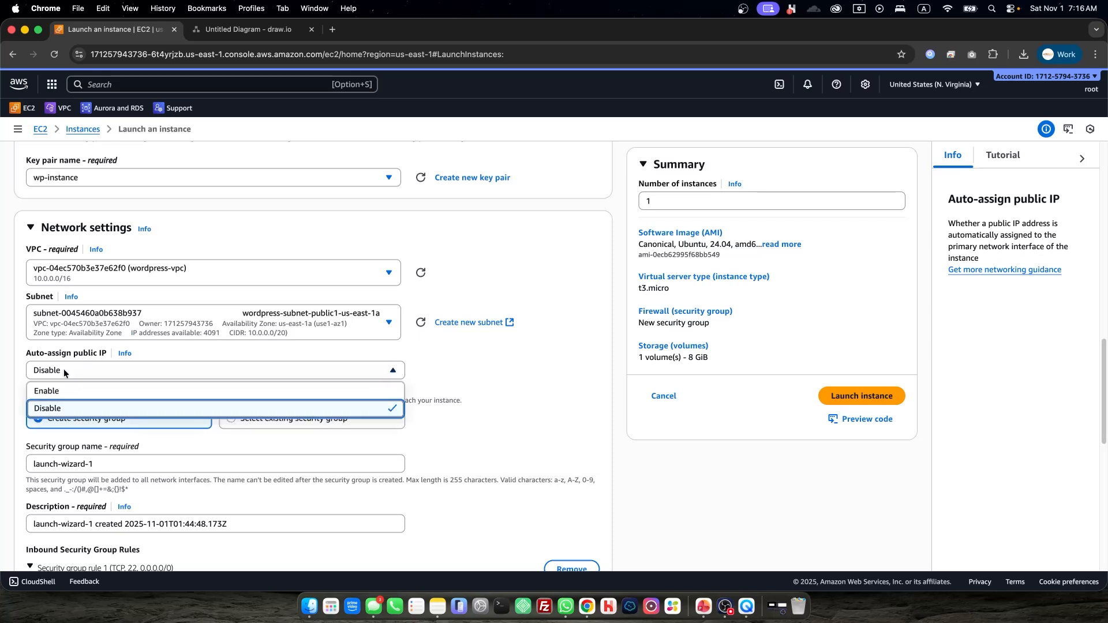
{"action": "left_click", "coordinate": [307, 386]}
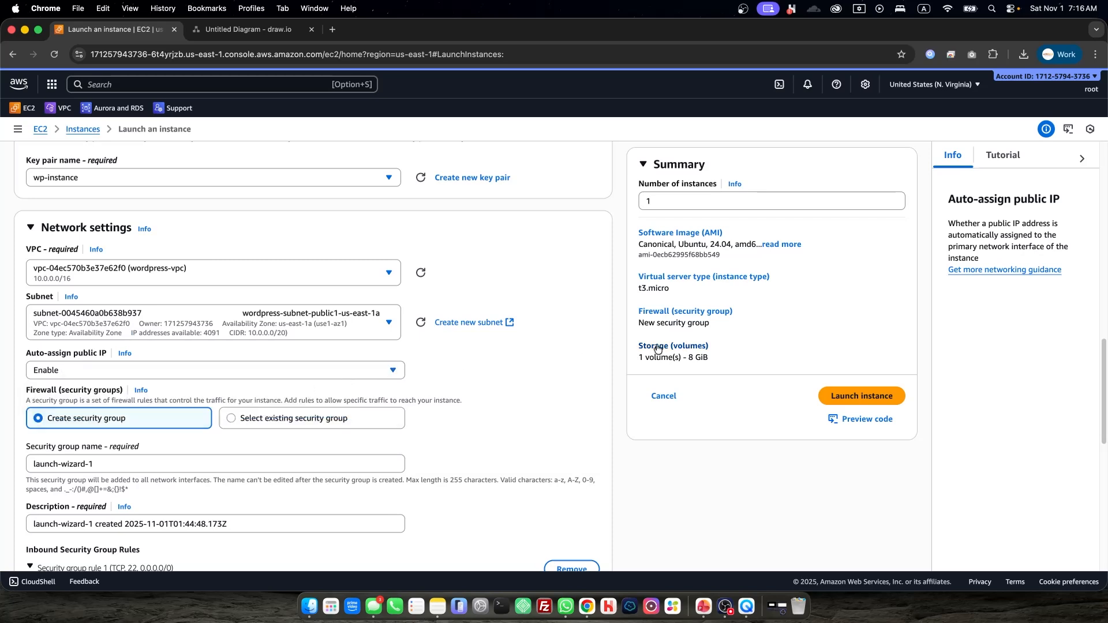
Use an existing security group for the firewall and assign Wordpress-EC2-Security-Group to the instance
{"action": "scroll", "coordinate": [529, 374], "scroll_direction": "down", "scroll_amount": 3}
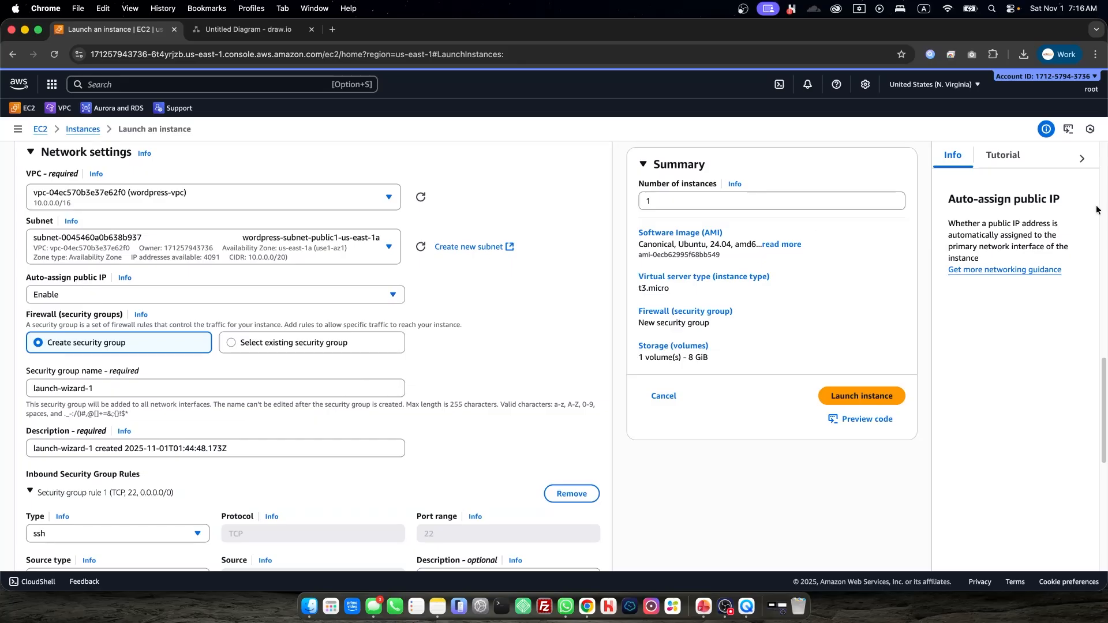
{"action": "scroll", "coordinate": [422, 317], "scroll_direction": "down", "scroll_amount": 2}
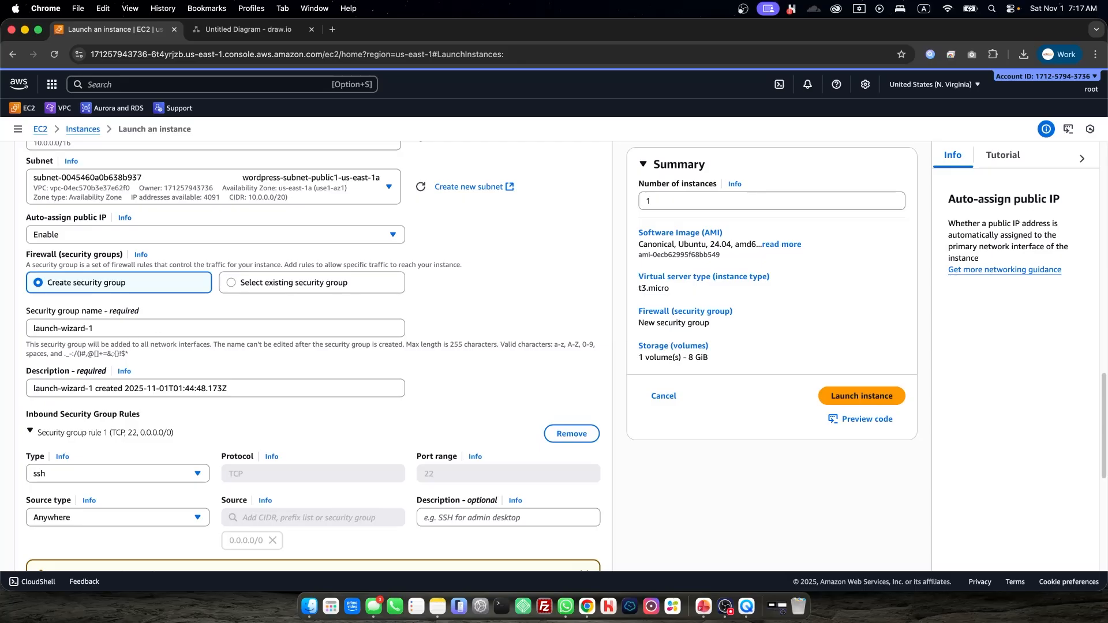
{"action": "scroll", "coordinate": [324, 360], "scroll_direction": "down", "scroll_amount": 1}
{"action": "scroll", "coordinate": [324, 358], "scroll_direction": "up", "scroll_amount": 5}
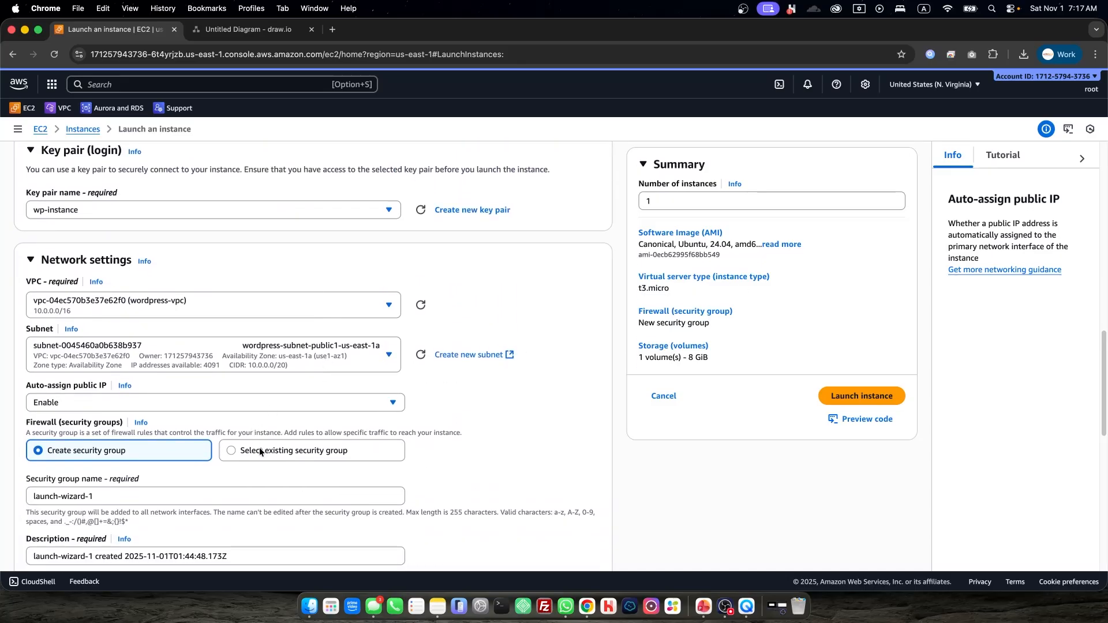
{"action": "left_click", "coordinate": [260, 449]}
{"action": "scroll", "coordinate": [213, 423], "scroll_direction": "down", "scroll_amount": 3}
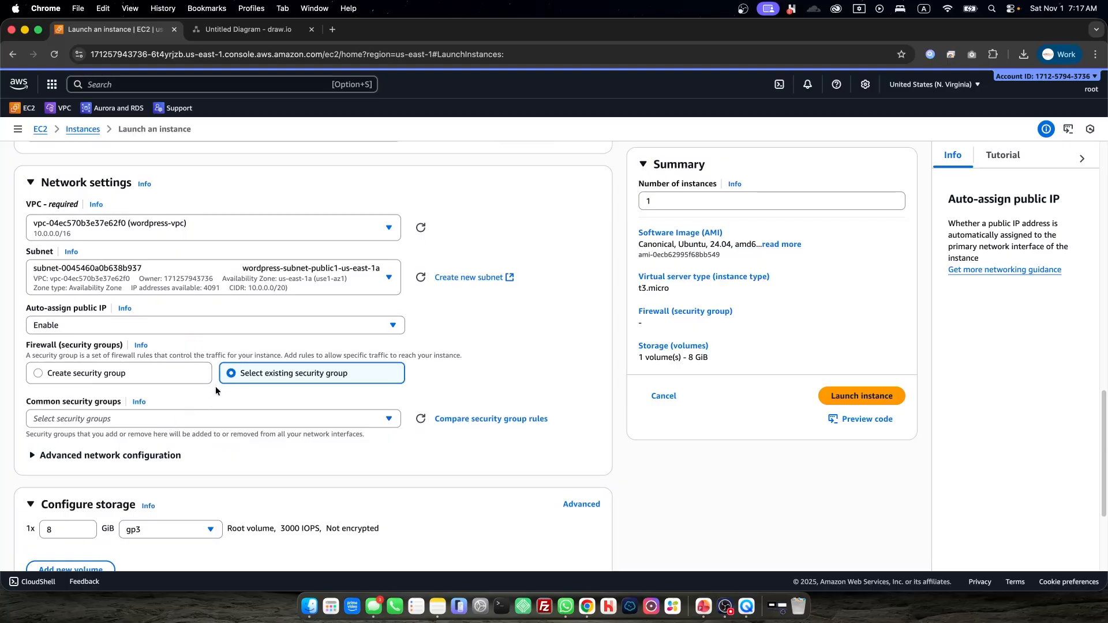
{"action": "left_click", "coordinate": [208, 421]}
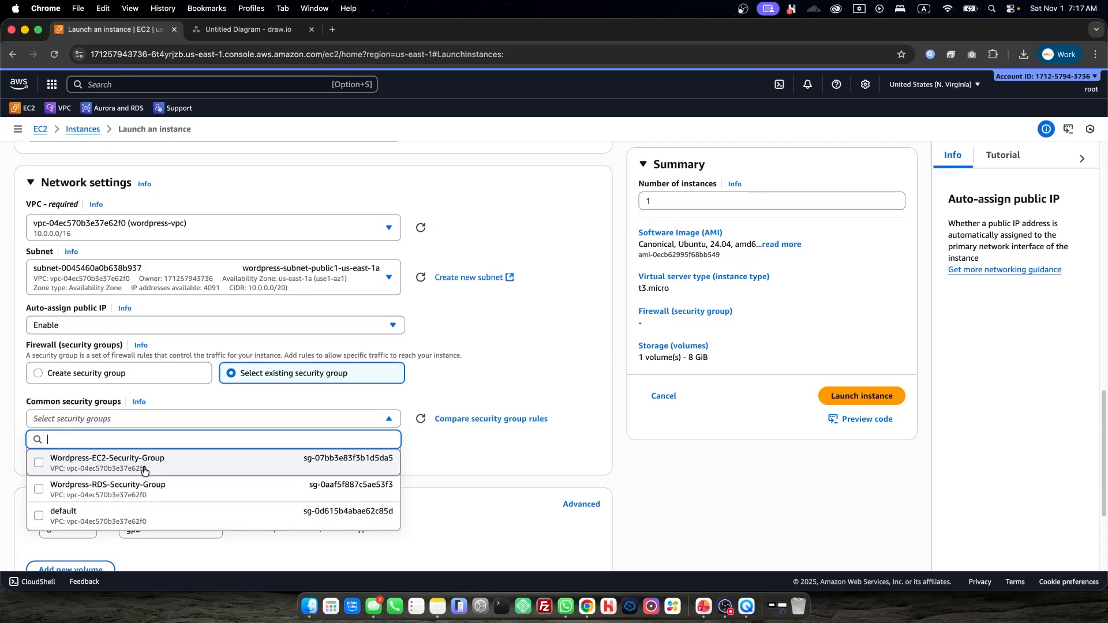
{"action": "left_click", "coordinate": [144, 468]}
Check the advanced network configuration and the volume types available for the root storage
{"action": "scroll", "coordinate": [243, 443], "scroll_direction": "down", "scroll_amount": 4}
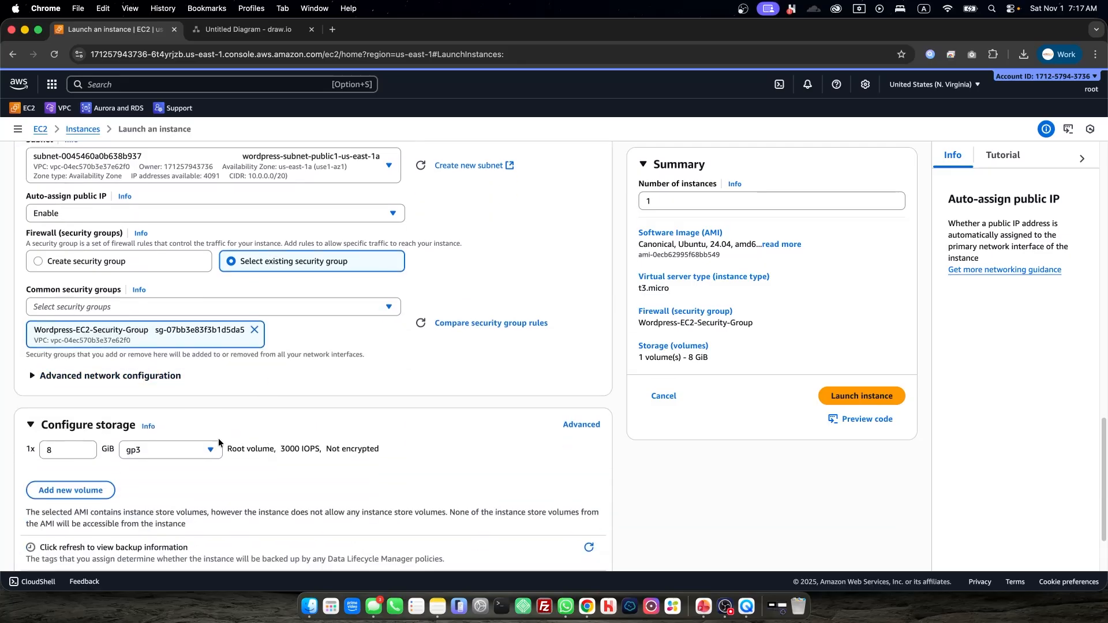
{"action": "left_click", "coordinate": [141, 384]}
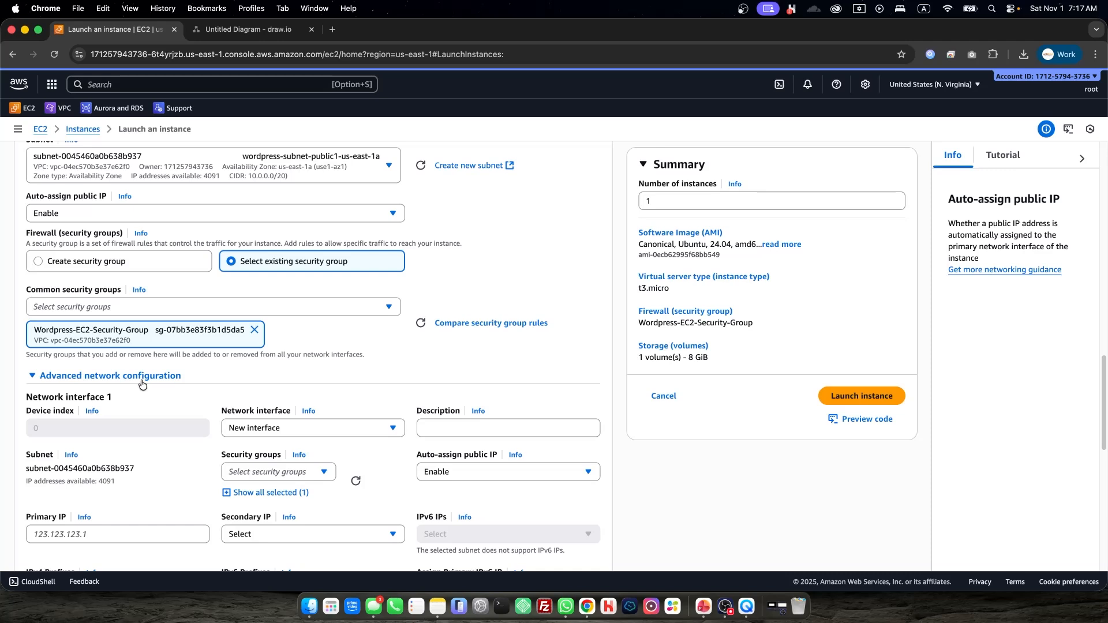
{"action": "left_click", "coordinate": [141, 384]}
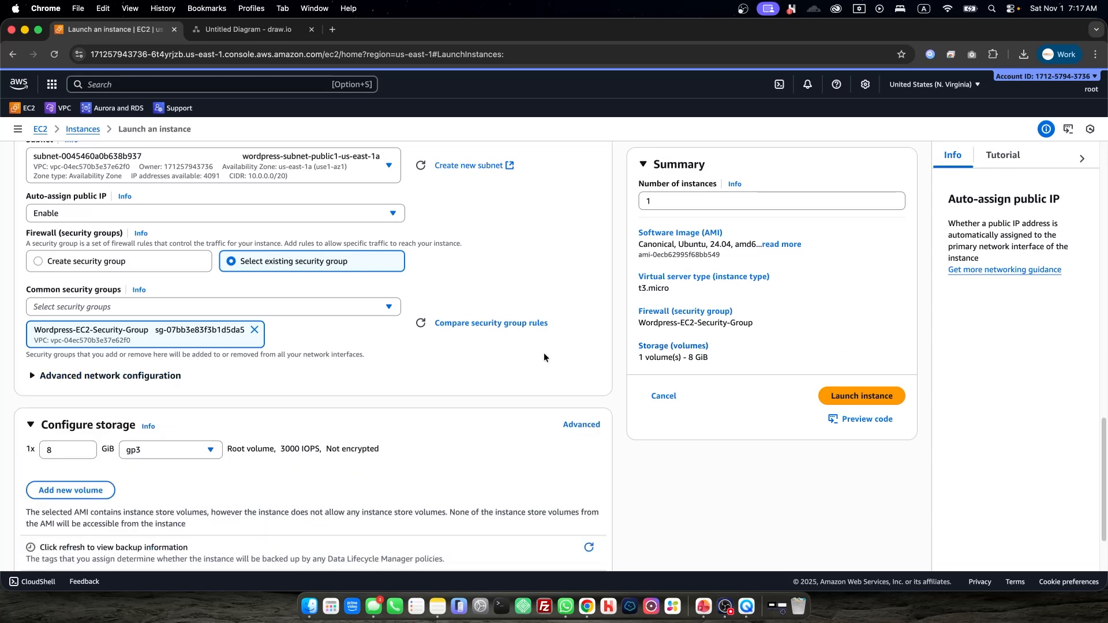
{"action": "scroll", "coordinate": [431, 355], "scroll_direction": "down", "scroll_amount": 3}
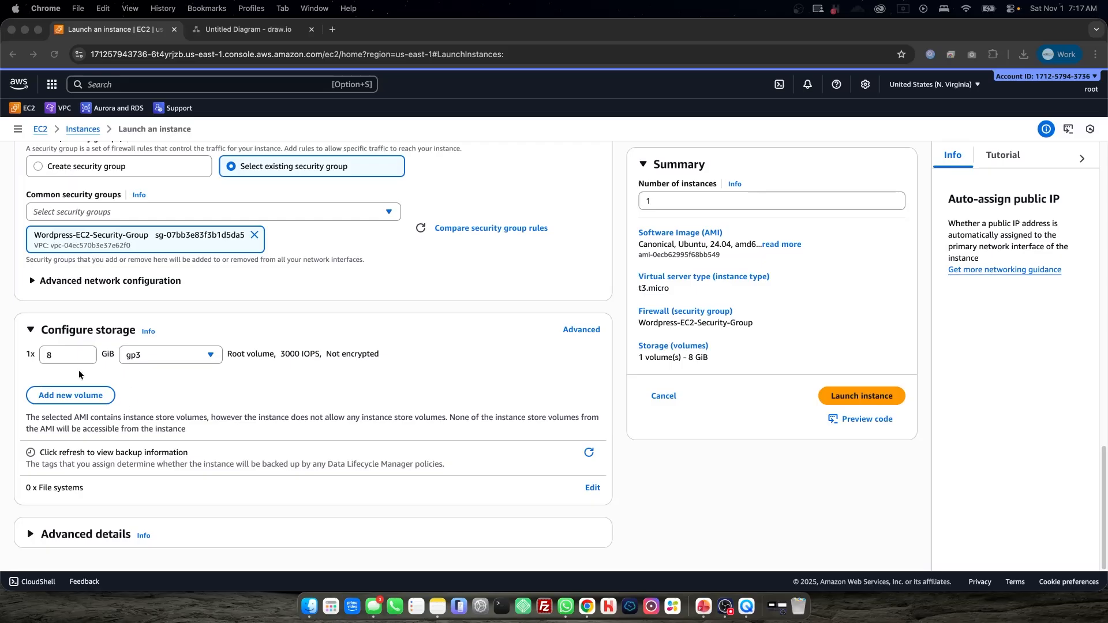
{"action": "left_click", "coordinate": [146, 356]}
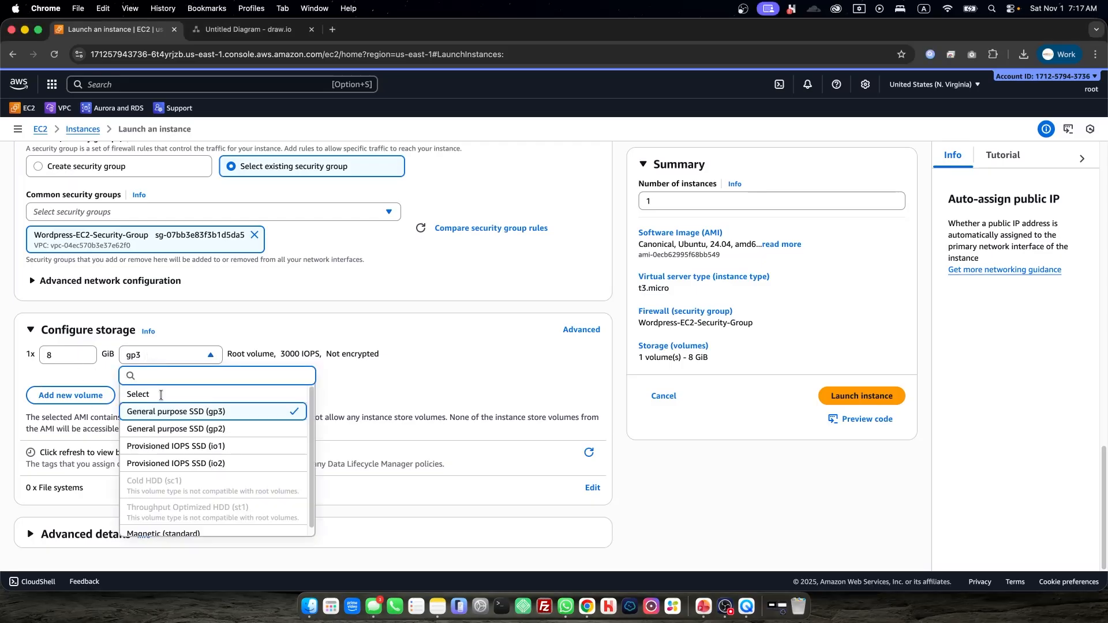
{"action": "left_click", "coordinate": [210, 342]}
{"action": "scroll", "coordinate": [116, 396], "scroll_direction": "down", "scroll_amount": 1}
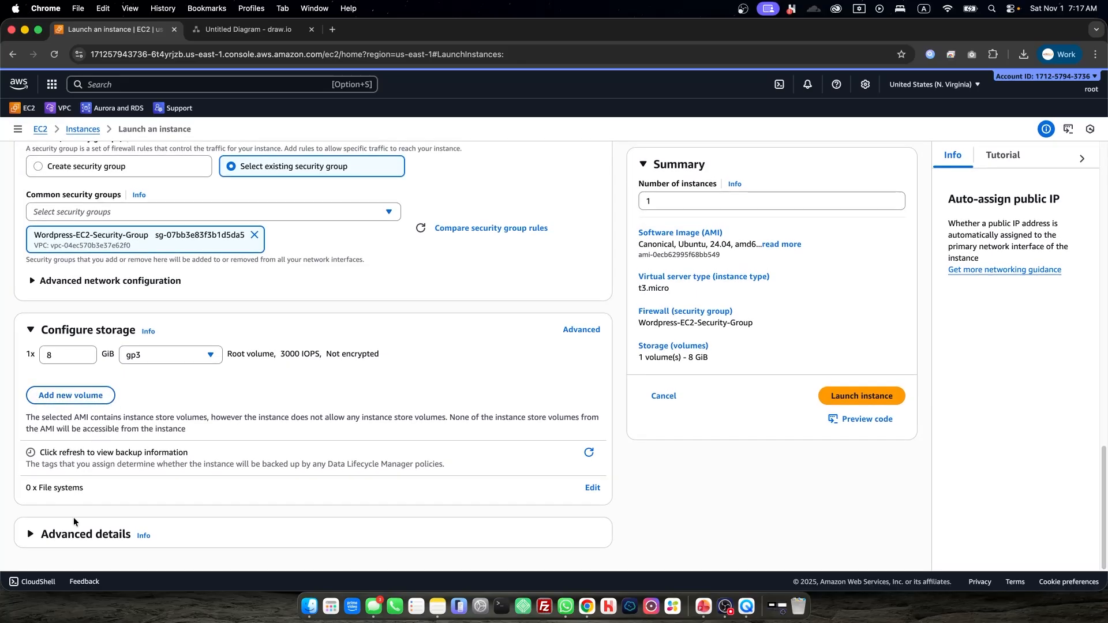
Look through the advanced details of the launch form, collapse the storage section and return to the earlier settings
{"action": "left_click", "coordinate": [90, 531]}
{"action": "scroll", "coordinate": [176, 456], "scroll_direction": "down", "scroll_amount": 10}
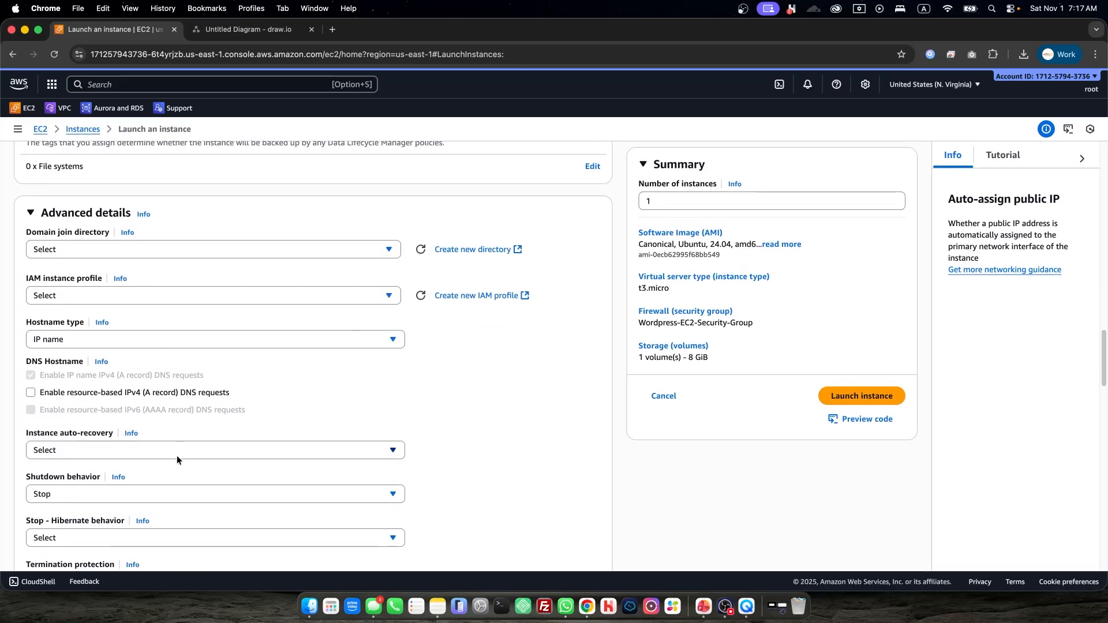
{"action": "scroll", "coordinate": [178, 455], "scroll_direction": "down", "scroll_amount": 5}
{"action": "scroll", "coordinate": [177, 455], "scroll_direction": "up", "scroll_amount": 15}
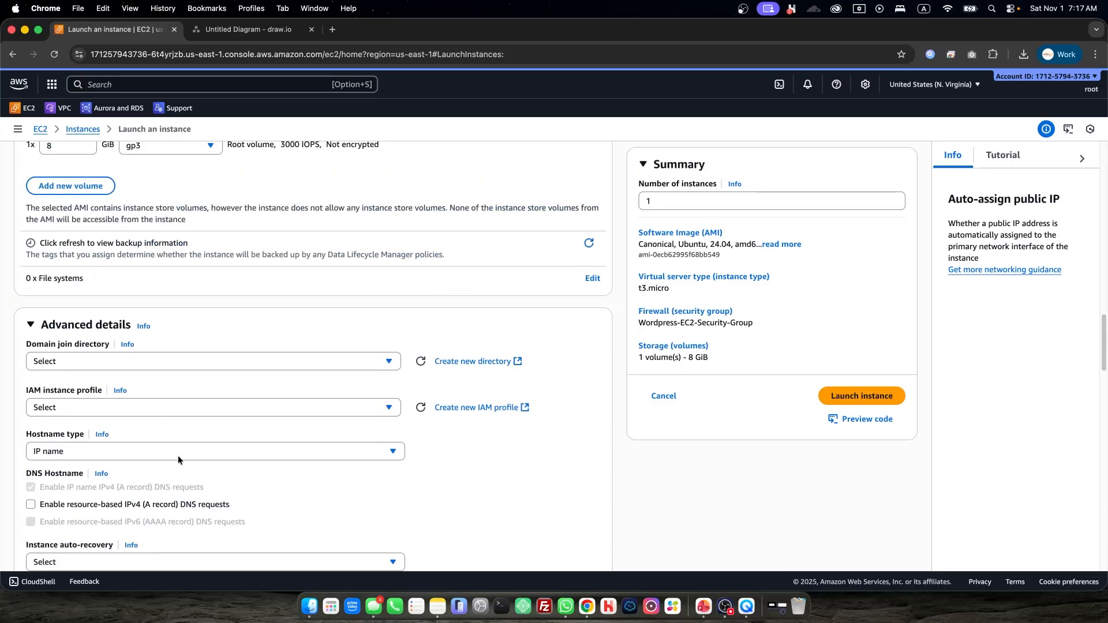
{"action": "scroll", "coordinate": [162, 434], "scroll_direction": "up", "scroll_amount": 2}
{"action": "left_click", "coordinate": [76, 402]}
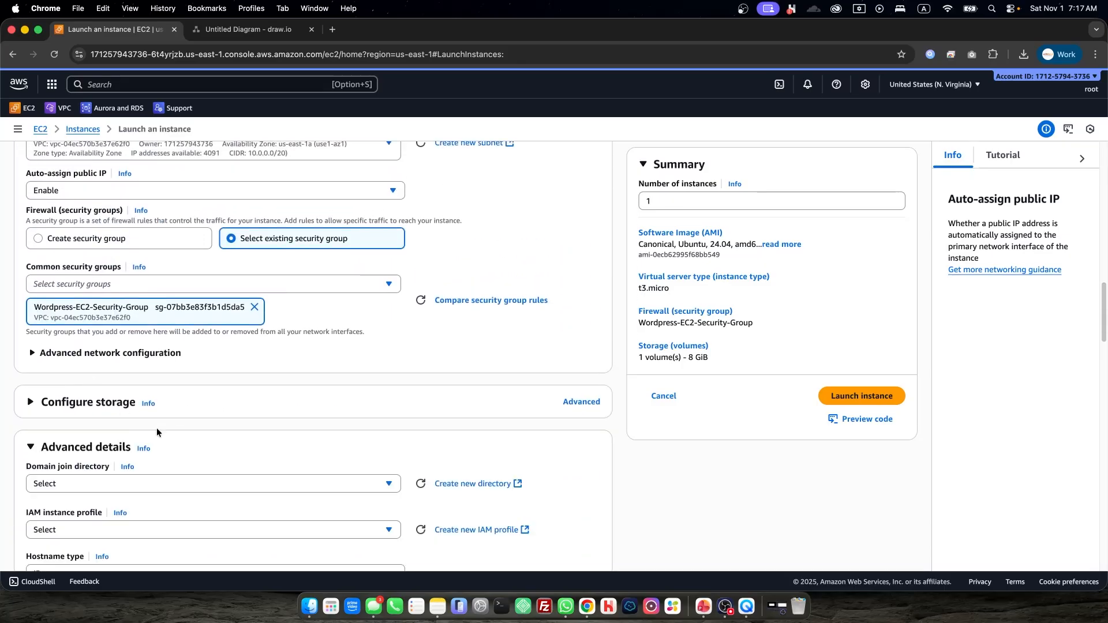
{"action": "scroll", "coordinate": [343, 393], "scroll_direction": "up", "scroll_amount": 3}
{"action": "scroll", "coordinate": [748, 463], "scroll_direction": "up", "scroll_amount": 5}
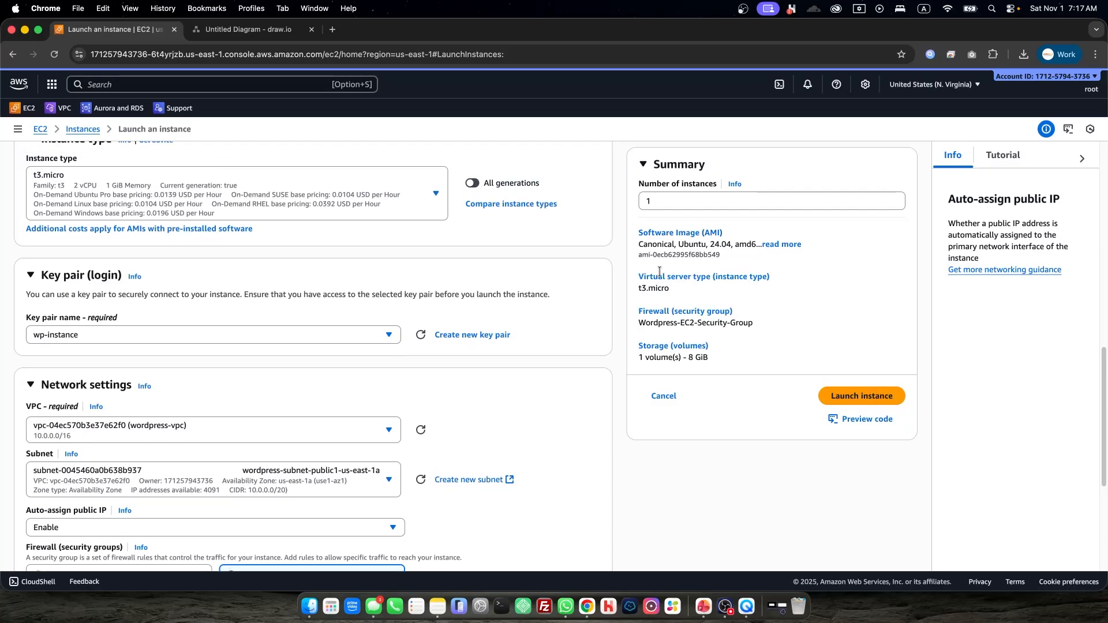
Review the software image, firewall and storage in the summary and launch the instance
{"action": "left_click_drag", "start_coordinate": [632, 230], "coordinate": [802, 253]}
{"action": "left_click_drag", "start_coordinate": [682, 290], "coordinate": [603, 319]}
{"action": "left_click_drag", "start_coordinate": [722, 376], "coordinate": [625, 351]}
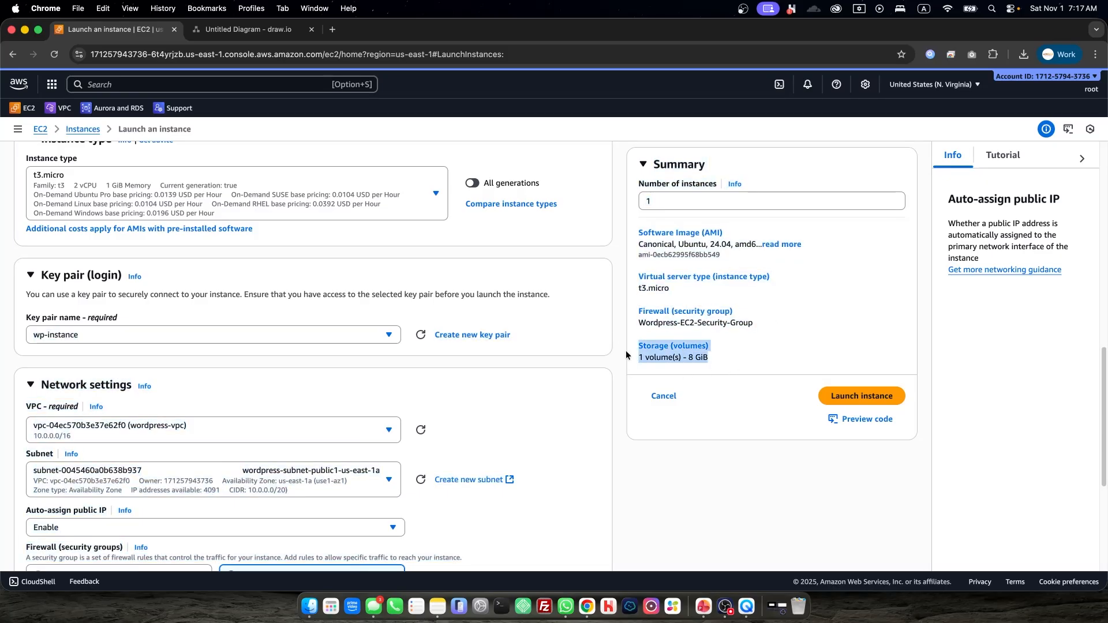
{"action": "left_click", "coordinate": [719, 379]}
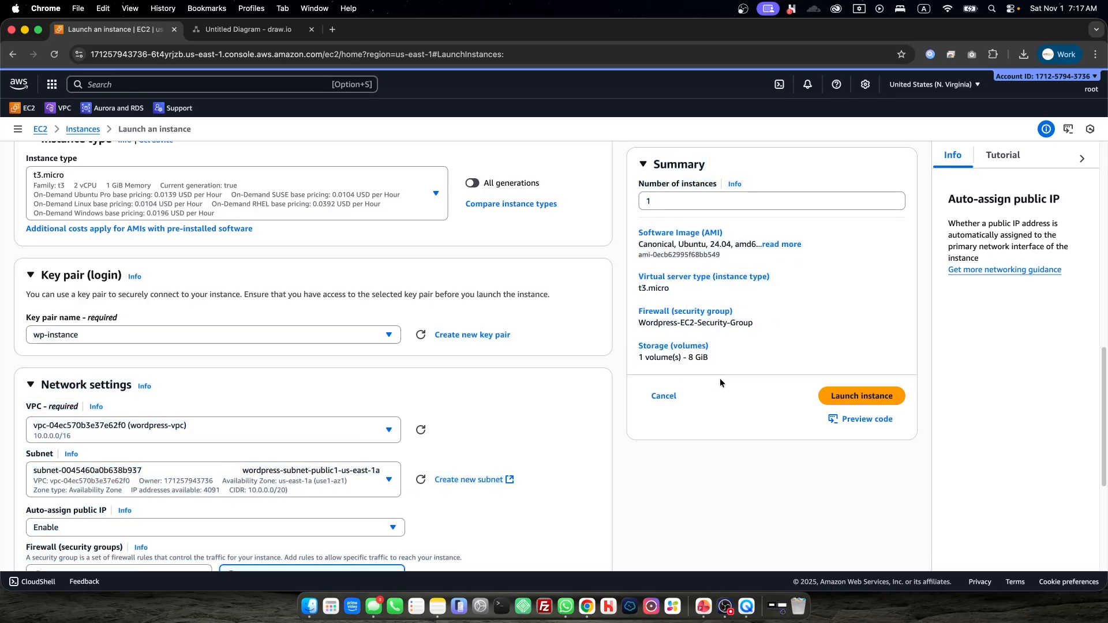
{"action": "left_click", "coordinate": [872, 400]}
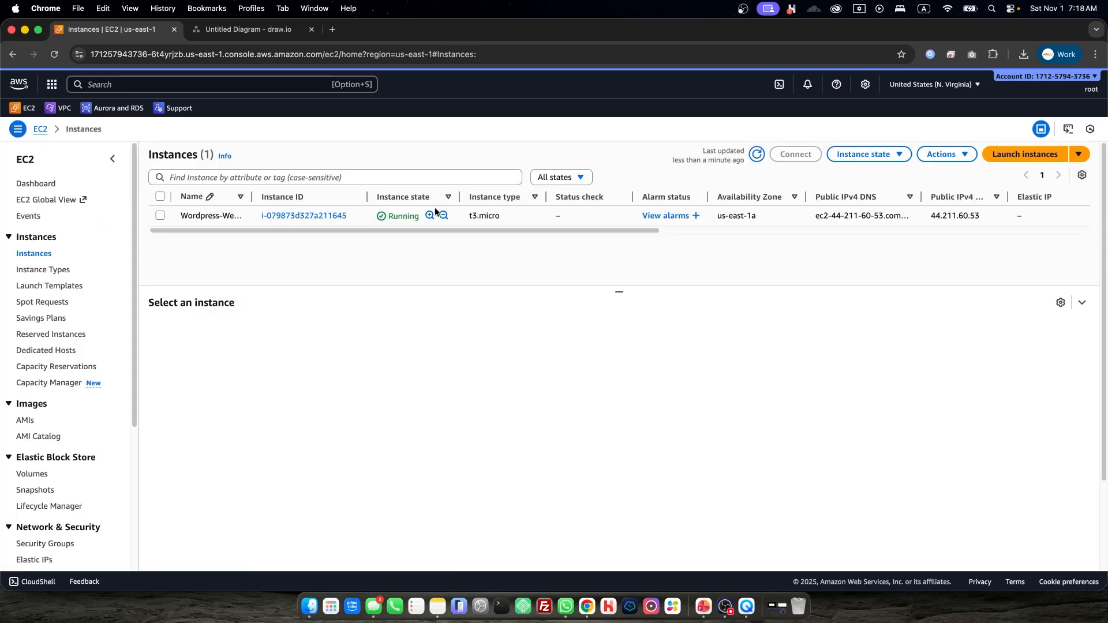
Select the Wordpress-Web-Server instance to check its state and widen the Instance ID column
{"action": "double_click", "coordinate": [410, 216]}
{"action": "left_click", "coordinate": [416, 215]}
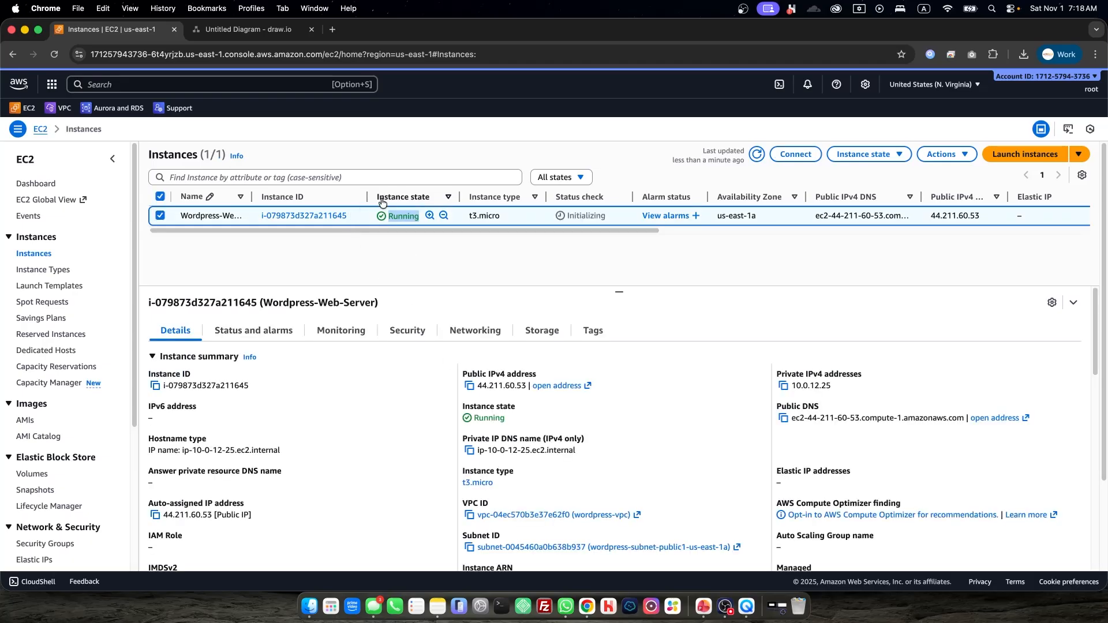
{"action": "left_click_drag", "start_coordinate": [367, 198], "coordinate": [397, 198]}
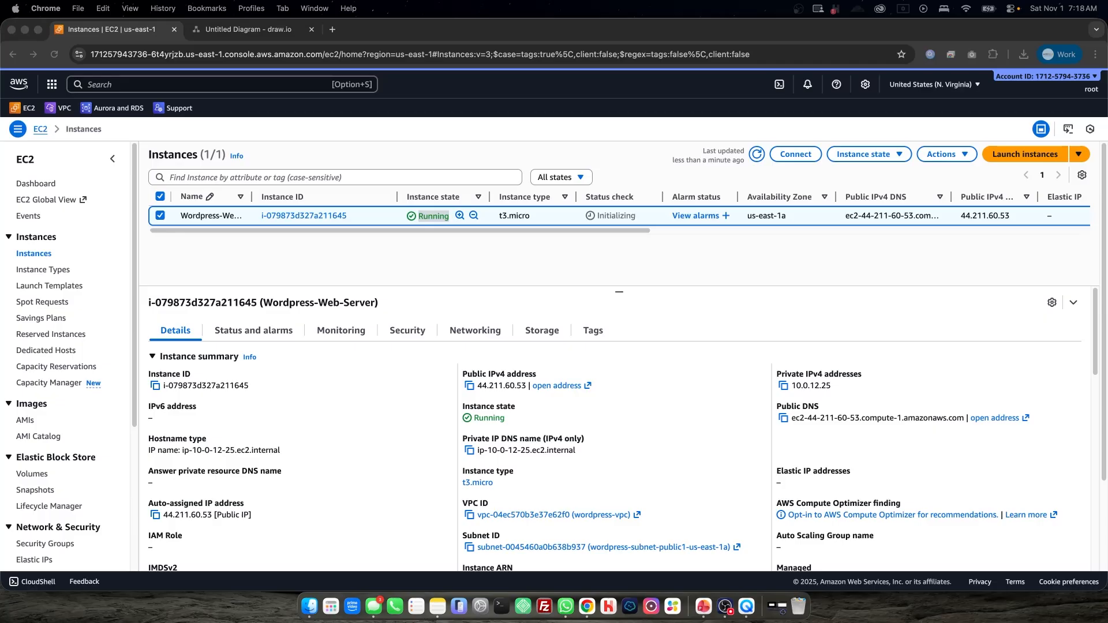
Switch to the deploy_wordpress presentation in PowerPoint, maximize its window and zoom out to read the whole Install Apache & PHP slide
{"action": "left_click_drag", "start_coordinate": [1107, 73], "coordinate": [438, 80]}
{"action": "left_click", "coordinate": [438, 80]}
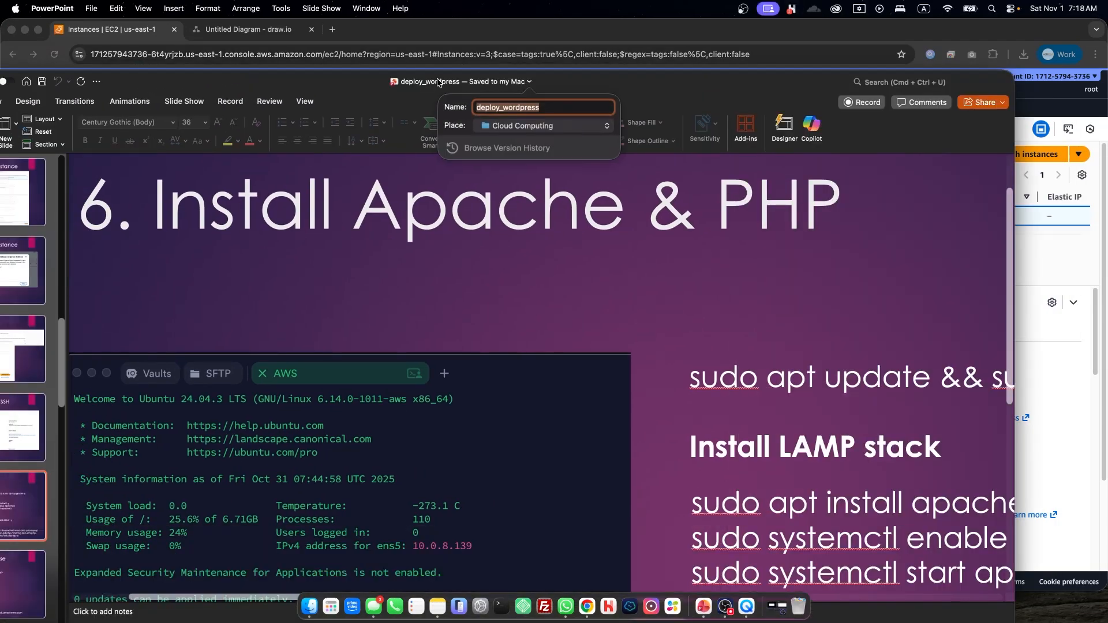
{"action": "left_click", "coordinate": [588, 82]}
{"action": "double_click", "coordinate": [594, 82]}
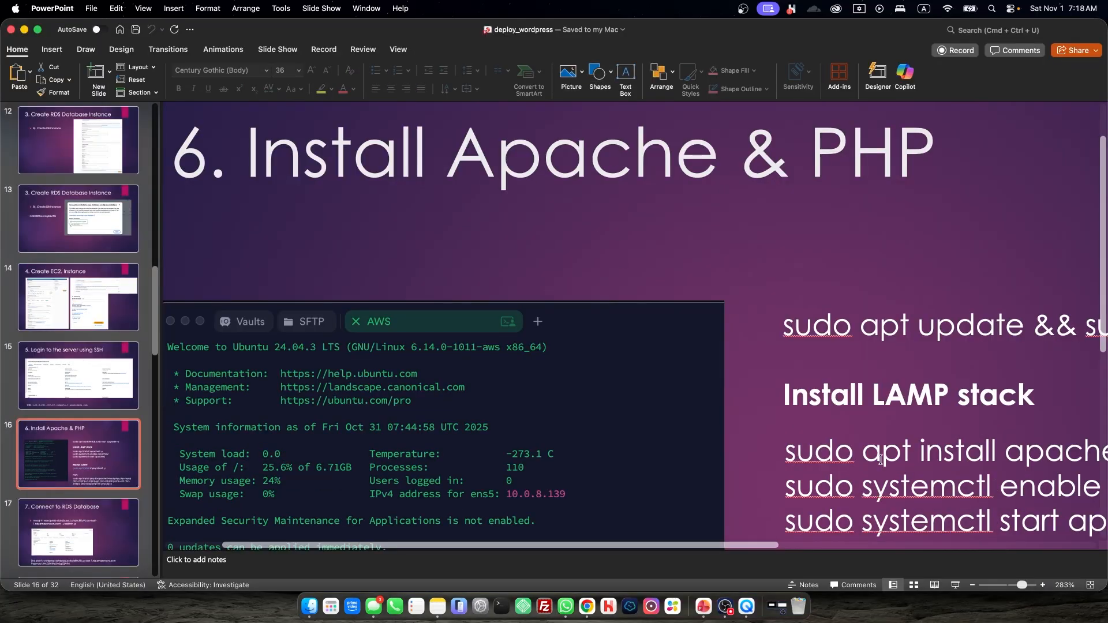
{"action": "left_click", "coordinate": [1011, 585]}
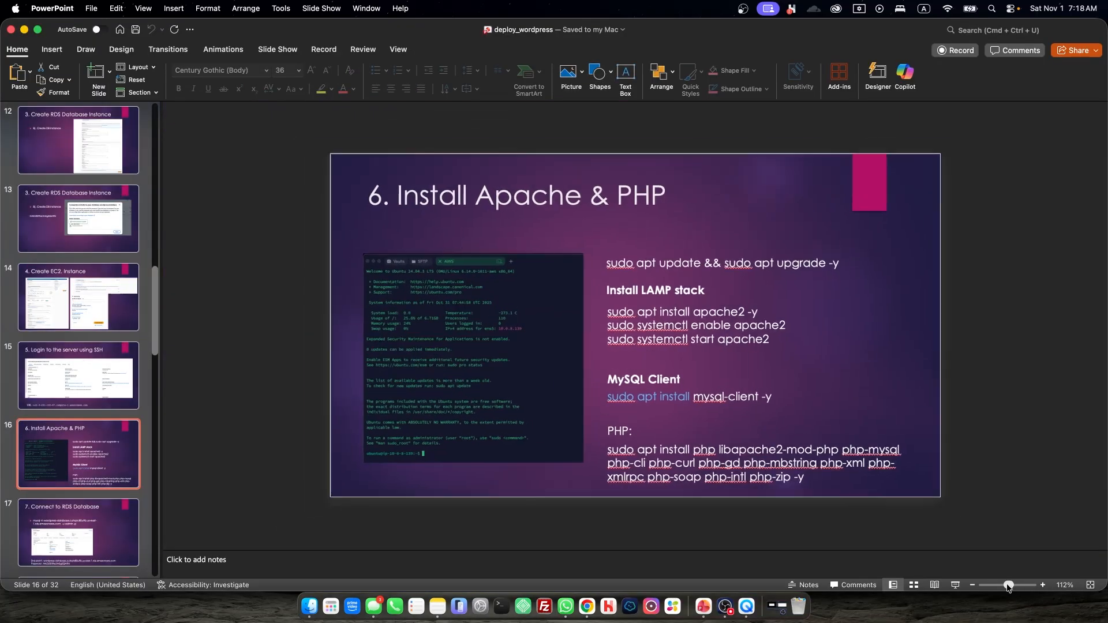
{"action": "left_click", "coordinate": [676, 165]}
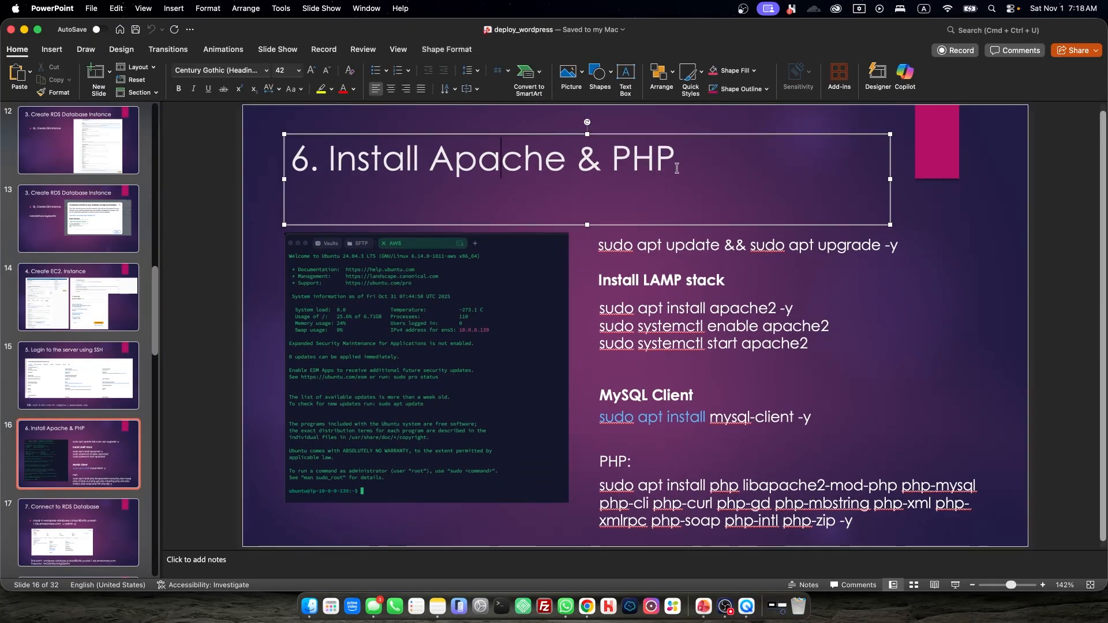